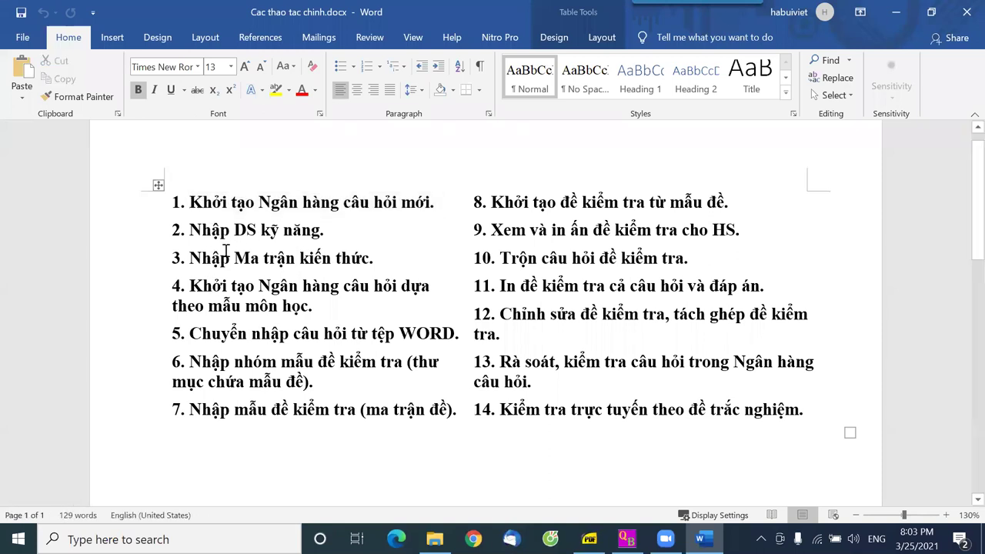
Highlight item 5 on importing questions from WORD, switch to SchoolQB and open Nhập điều chỉnh câu hỏi for the Hoa9.qb bank
{"action": "left_click_drag", "start_coordinate": [190, 336], "coordinate": [460, 339]}
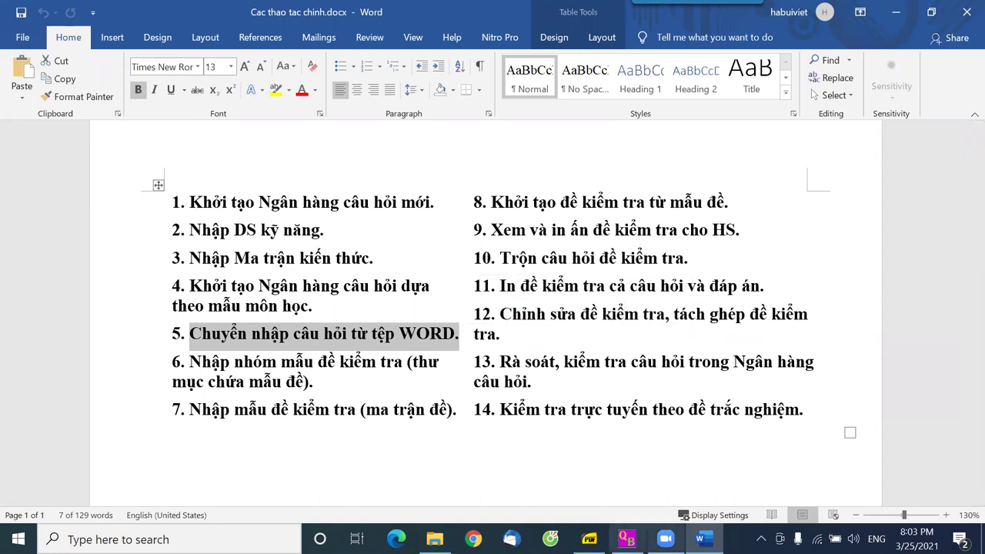
{"action": "left_click", "coordinate": [626, 539]}
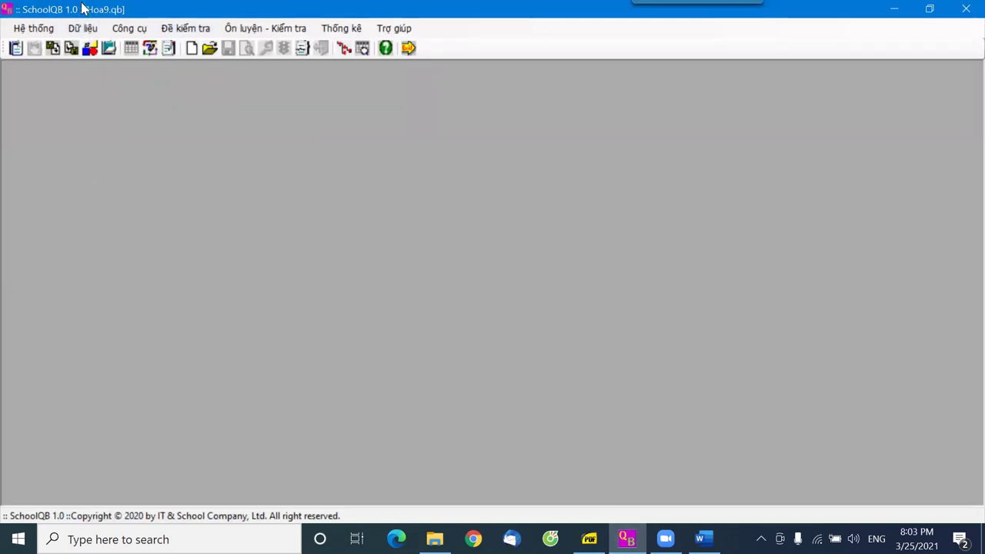
{"action": "left_click", "coordinate": [85, 31]}
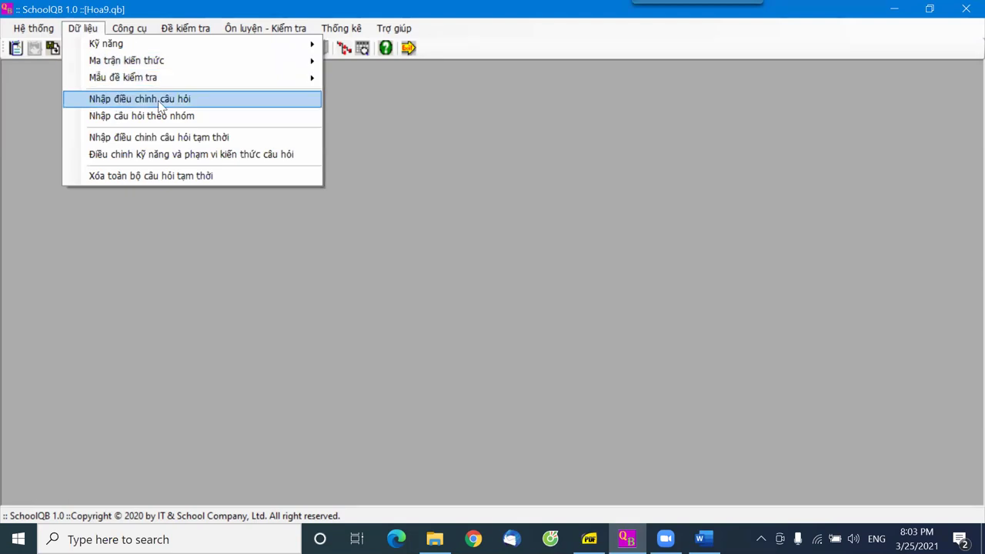
{"action": "left_click", "coordinate": [117, 102]}
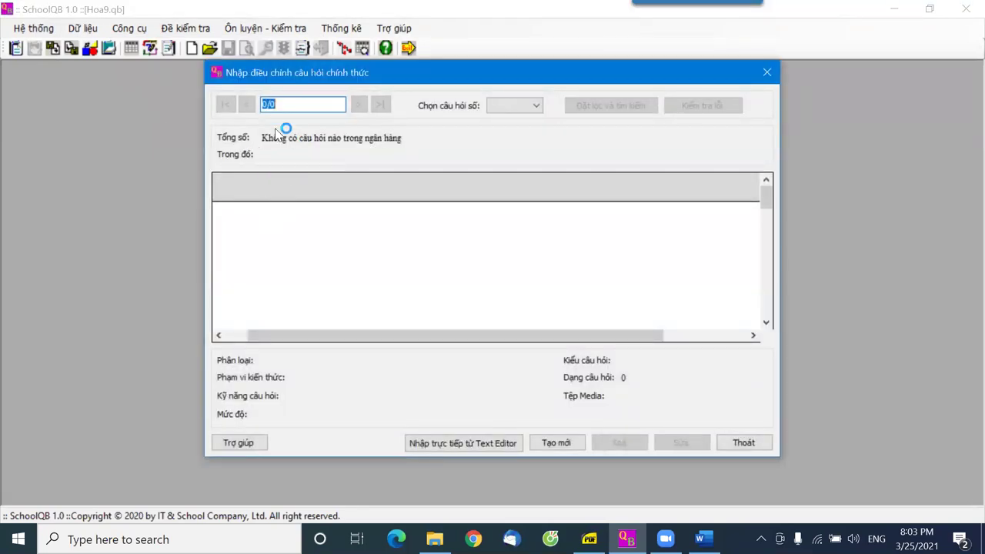
{"action": "left_click", "coordinate": [292, 104]}
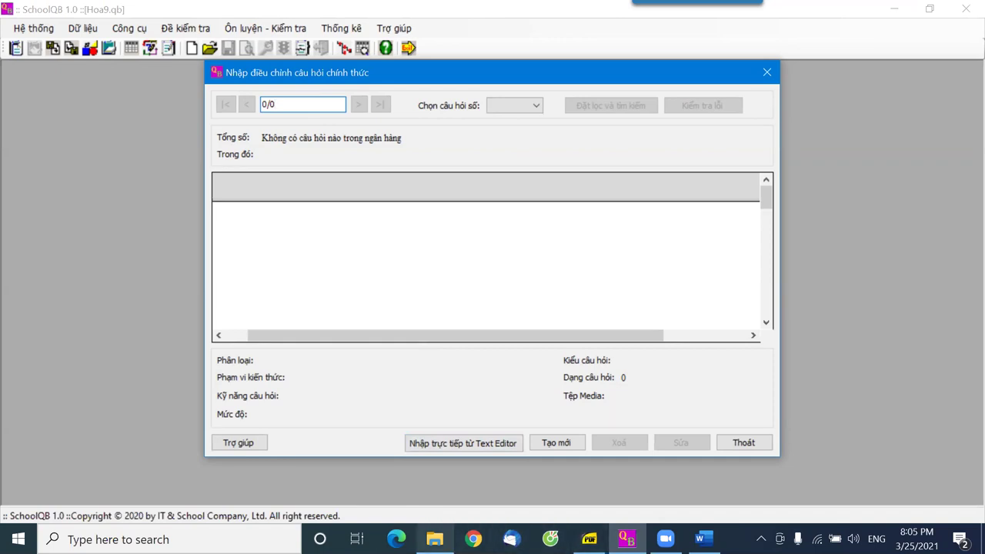
Open the question document Hoa9-B1.docx from the Tập huấn SQB 25-3-2021 folder in Word
{"action": "left_click", "coordinate": [435, 539]}
{"action": "left_click", "coordinate": [330, 158]}
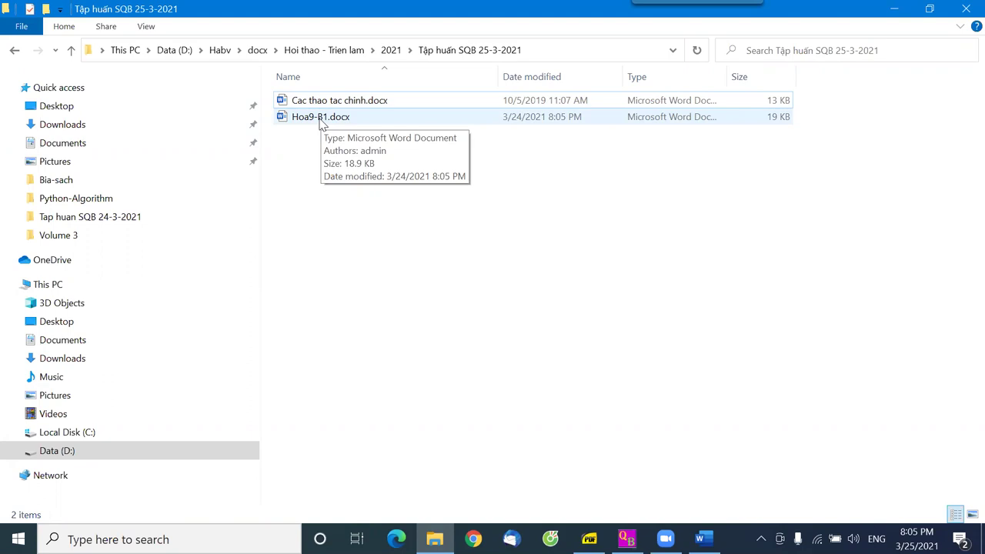
{"action": "double_click", "coordinate": [322, 119]}
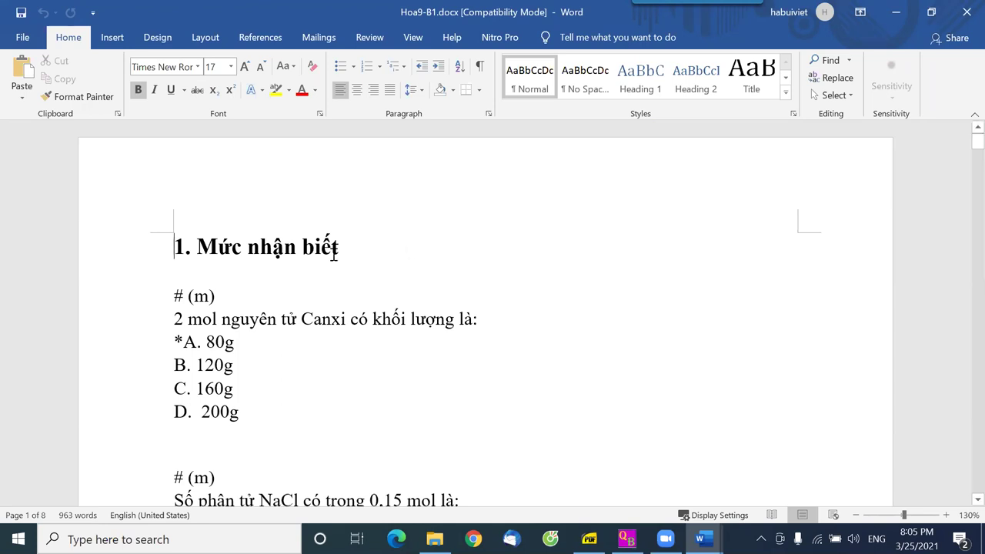
Review how the multiple-choice questions in Hoa9-B1.docx are grouped under the difficulty-level headings and return to the document's start
{"action": "scroll", "coordinate": [298, 252], "scroll_direction": "down", "scroll_amount": 3}
{"action": "scroll", "coordinate": [319, 255], "scroll_direction": "down", "scroll_amount": 20}
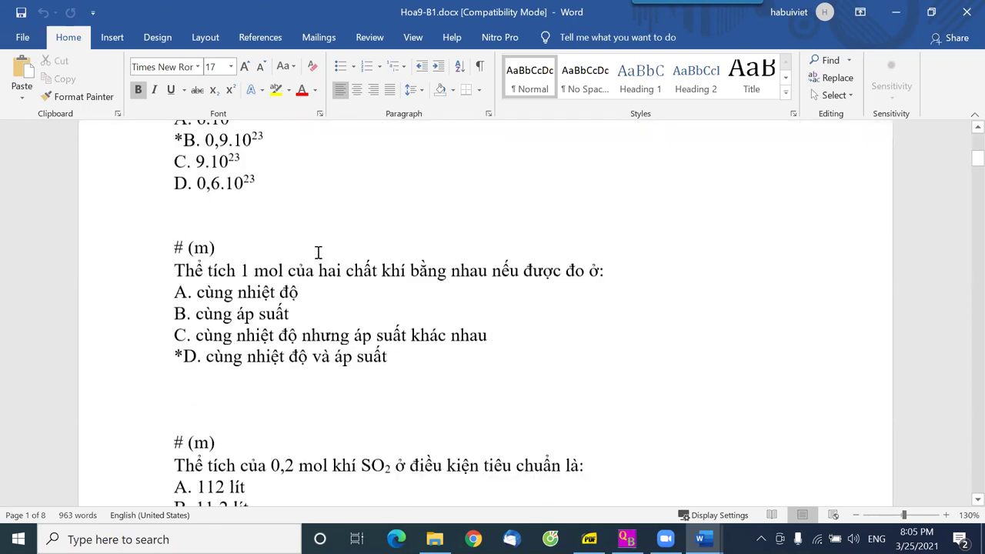
{"action": "scroll", "coordinate": [320, 257], "scroll_direction": "down", "scroll_amount": 20}
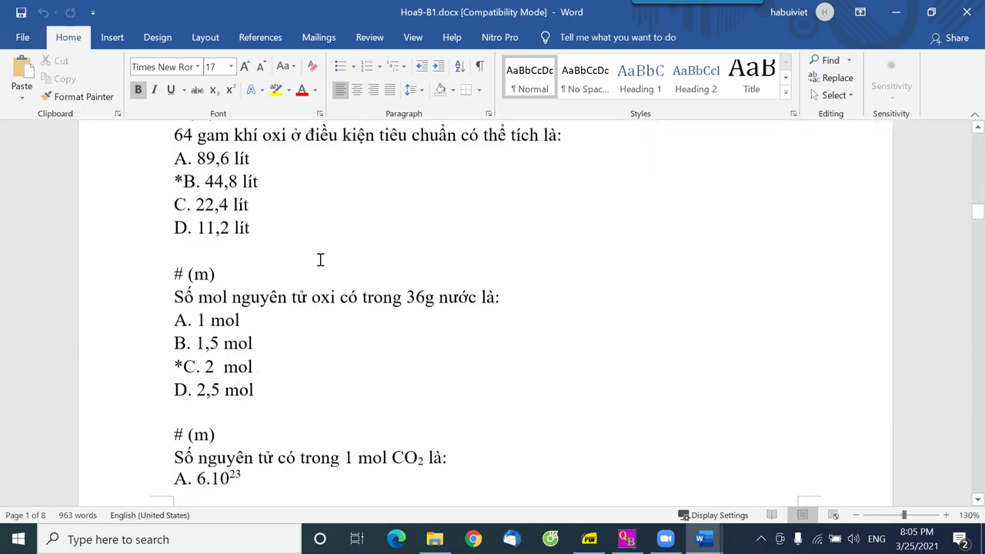
{"action": "scroll", "coordinate": [312, 262], "scroll_direction": "down", "scroll_amount": 1}
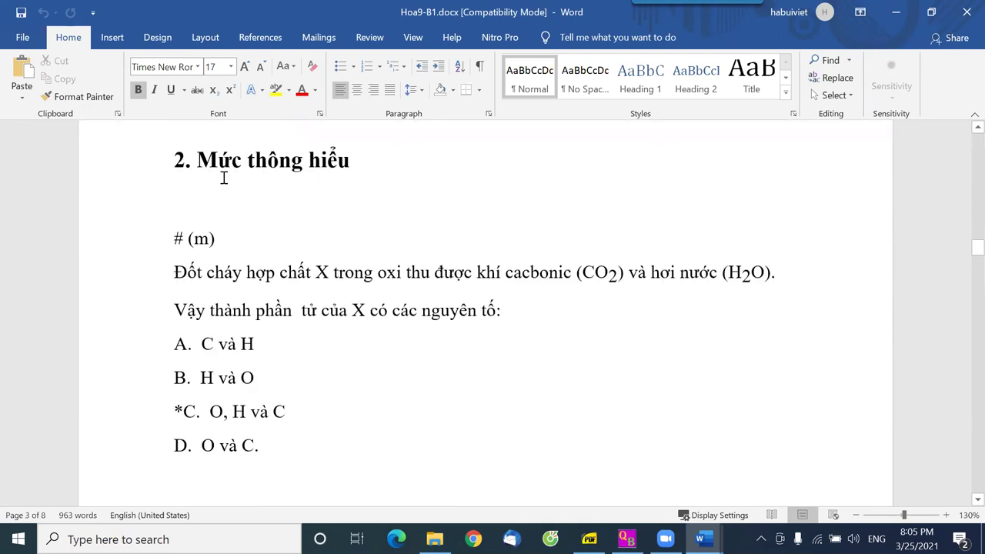
{"action": "scroll", "coordinate": [362, 308], "scroll_direction": "down", "scroll_amount": 3}
{"action": "scroll", "coordinate": [378, 305], "scroll_direction": "down", "scroll_amount": 20}
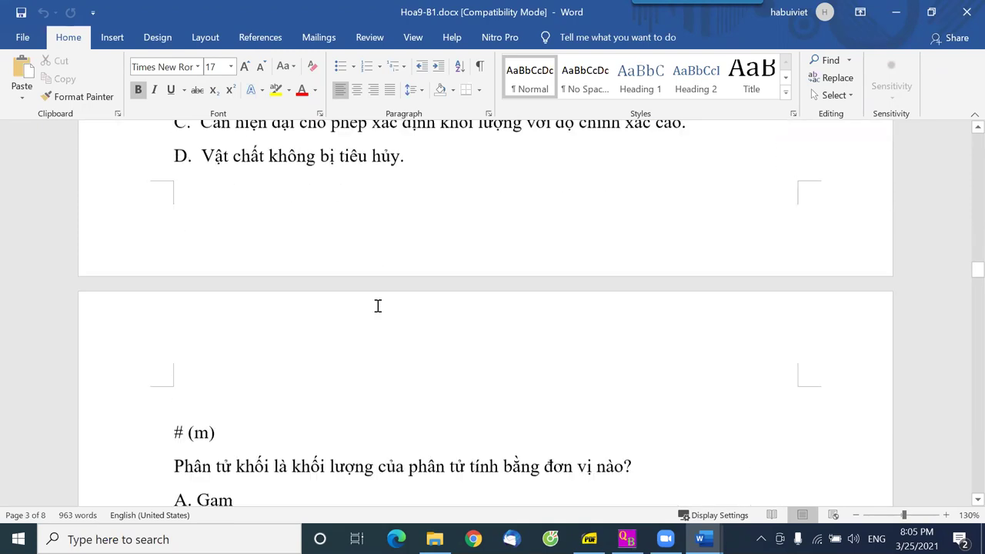
{"action": "scroll", "coordinate": [378, 305], "scroll_direction": "down", "scroll_amount": 20}
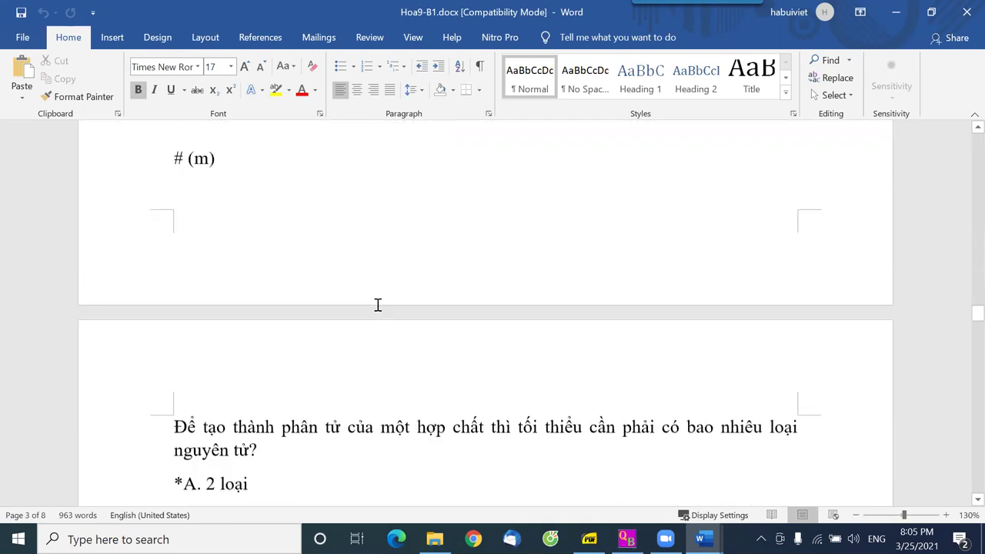
{"action": "scroll", "coordinate": [375, 306], "scroll_direction": "down", "scroll_amount": 20}
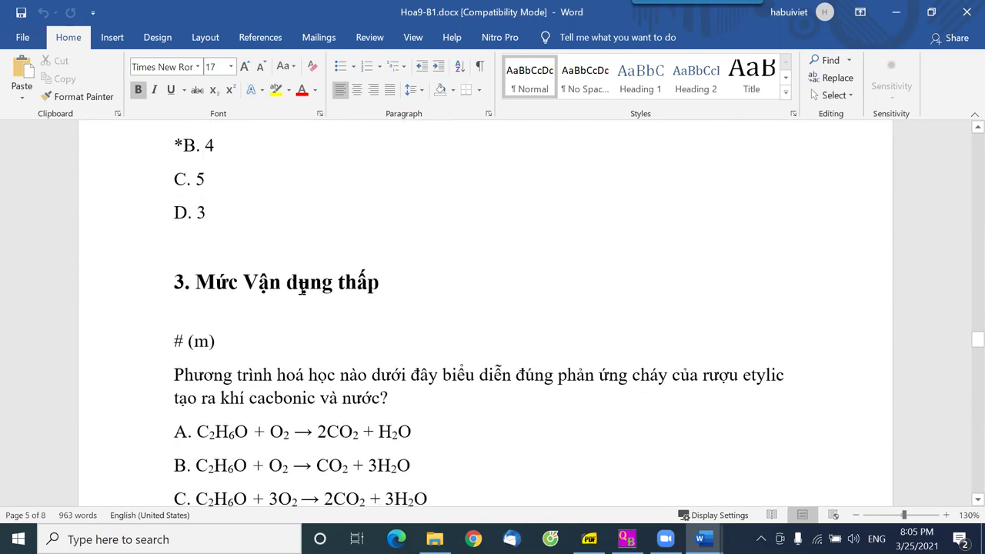
{"action": "scroll", "coordinate": [348, 304], "scroll_direction": "down", "scroll_amount": 18}
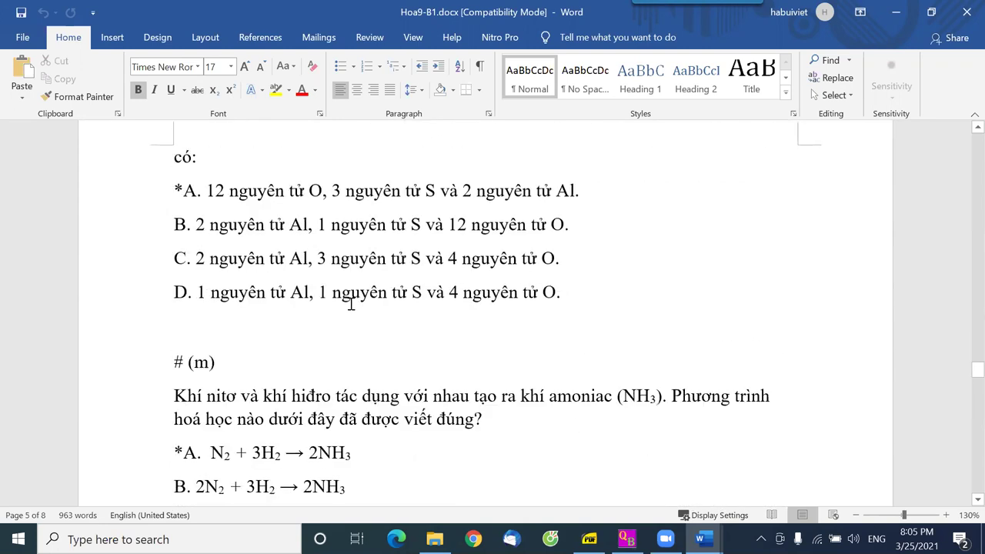
{"action": "scroll", "coordinate": [346, 309], "scroll_direction": "down", "scroll_amount": 7}
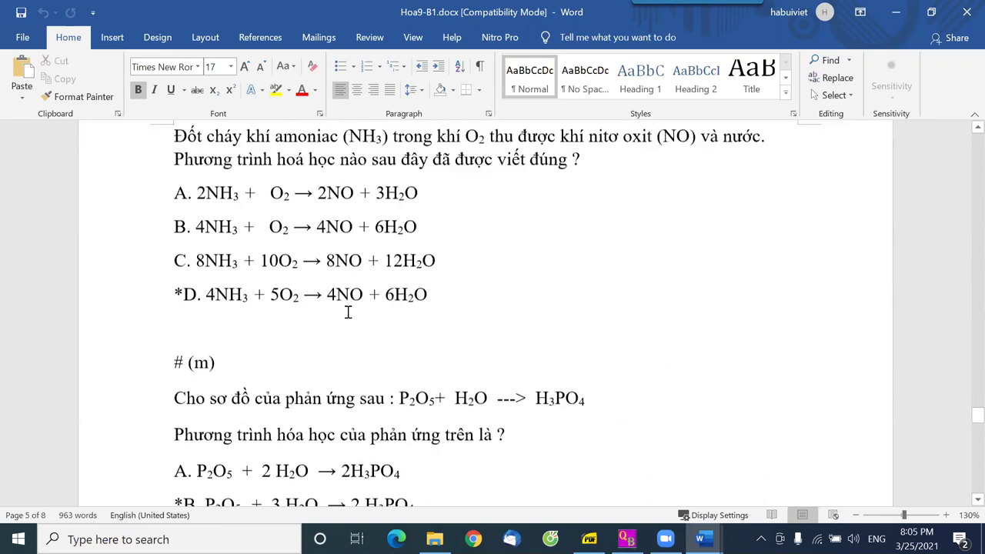
{"action": "scroll", "coordinate": [348, 311], "scroll_direction": "up", "scroll_amount": 3}
{"action": "scroll", "coordinate": [349, 312], "scroll_direction": "up", "scroll_amount": 18}
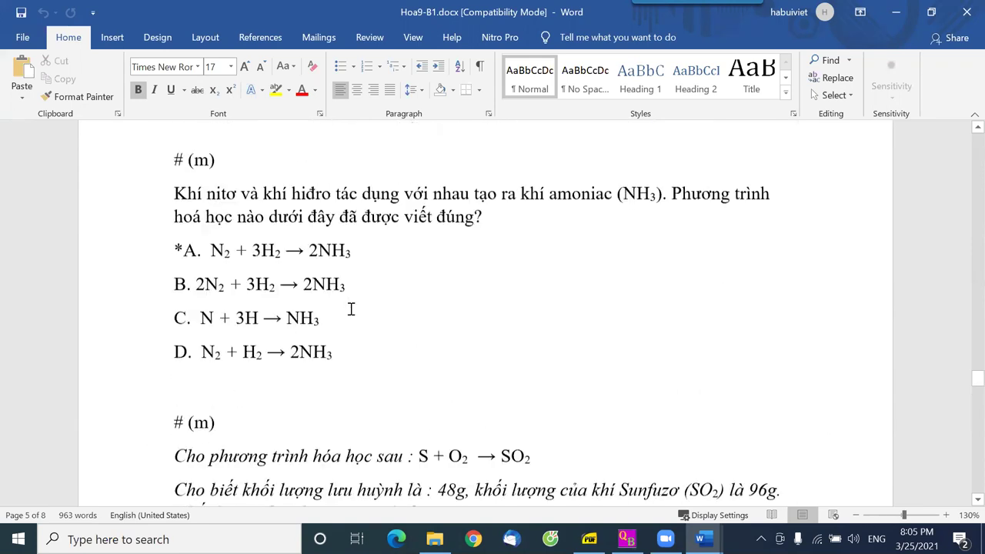
{"action": "scroll", "coordinate": [355, 299], "scroll_direction": "up", "scroll_amount": 10}
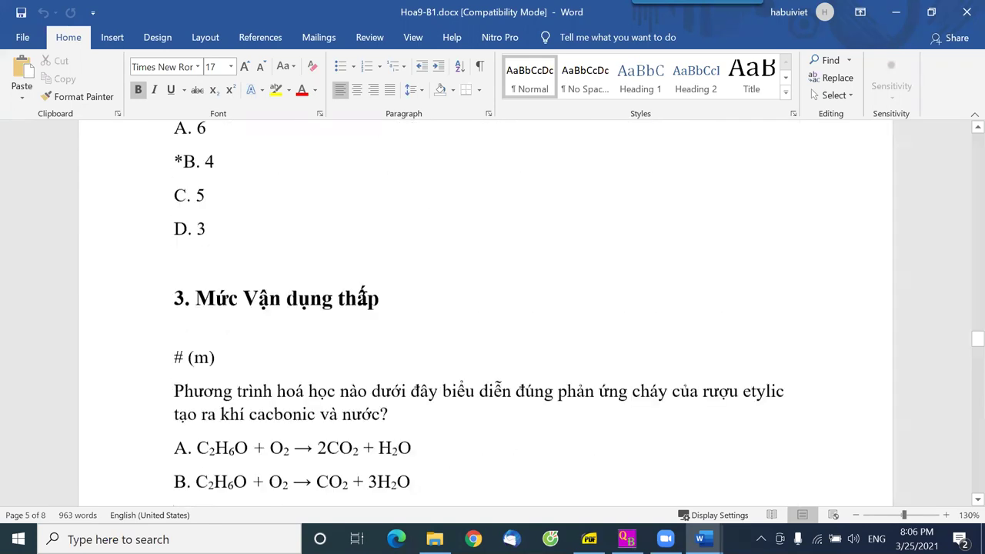
{"action": "scroll", "coordinate": [364, 290], "scroll_direction": "up", "scroll_amount": 15}
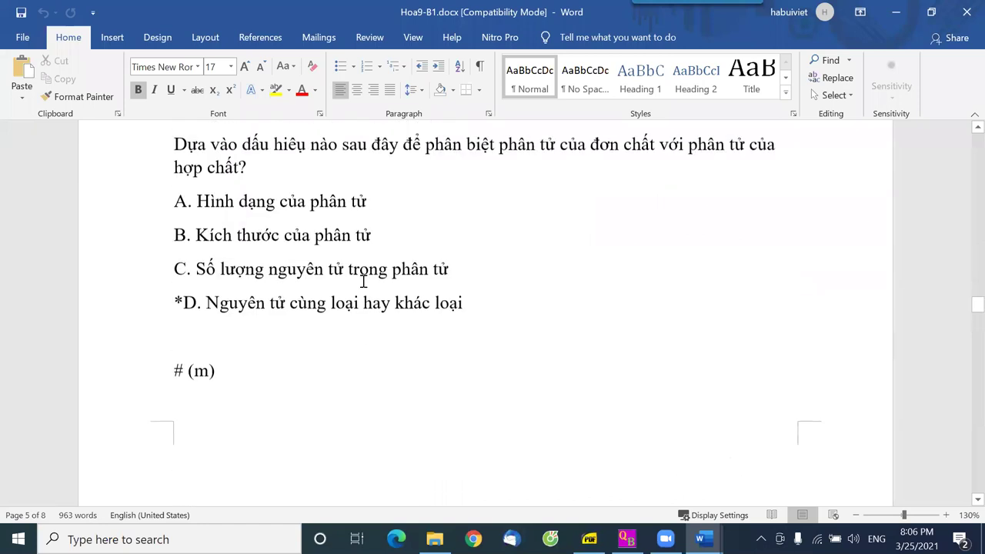
{"action": "scroll", "coordinate": [364, 280], "scroll_direction": "up", "scroll_amount": 20}
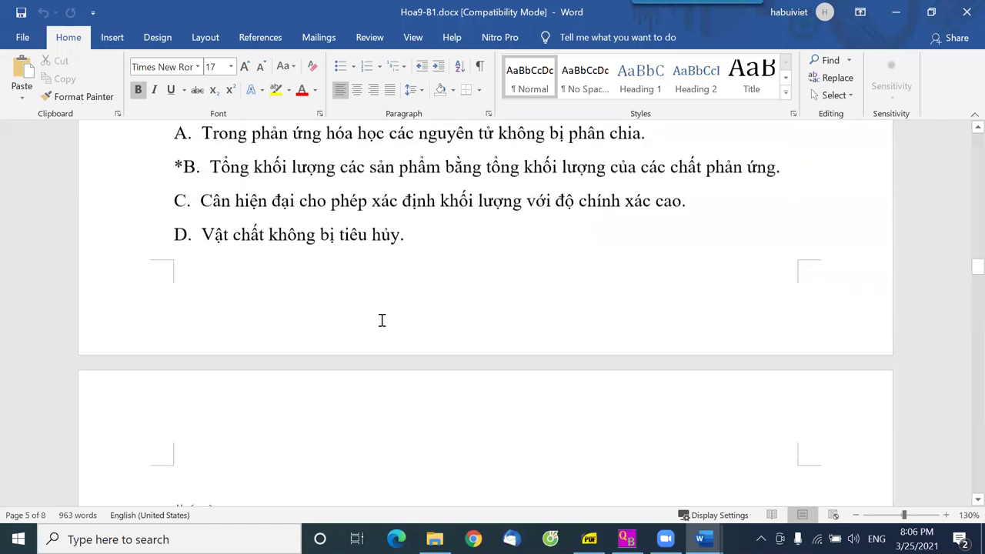
{"action": "scroll", "coordinate": [382, 318], "scroll_direction": "up", "scroll_amount": 10}
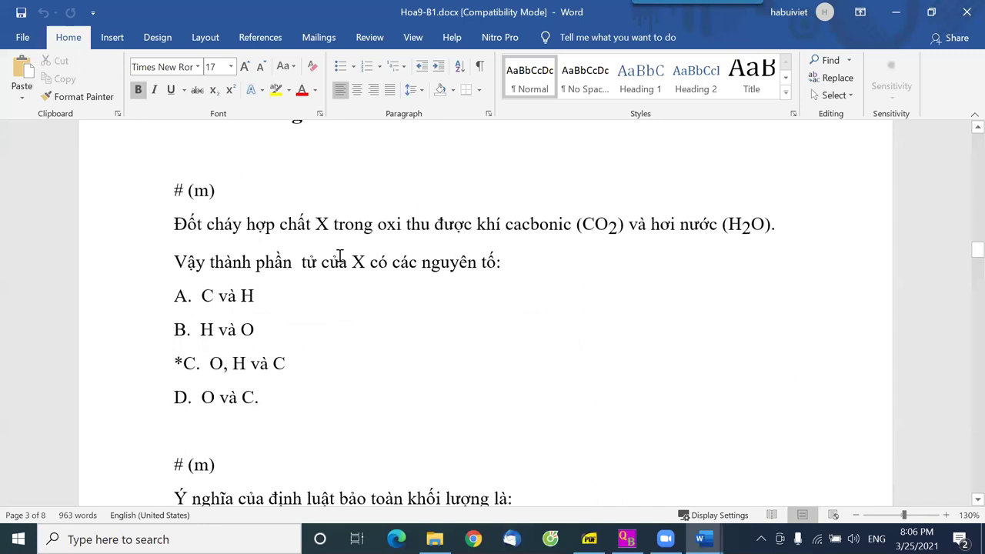
{"action": "scroll", "coordinate": [338, 215], "scroll_direction": "up", "scroll_amount": 15}
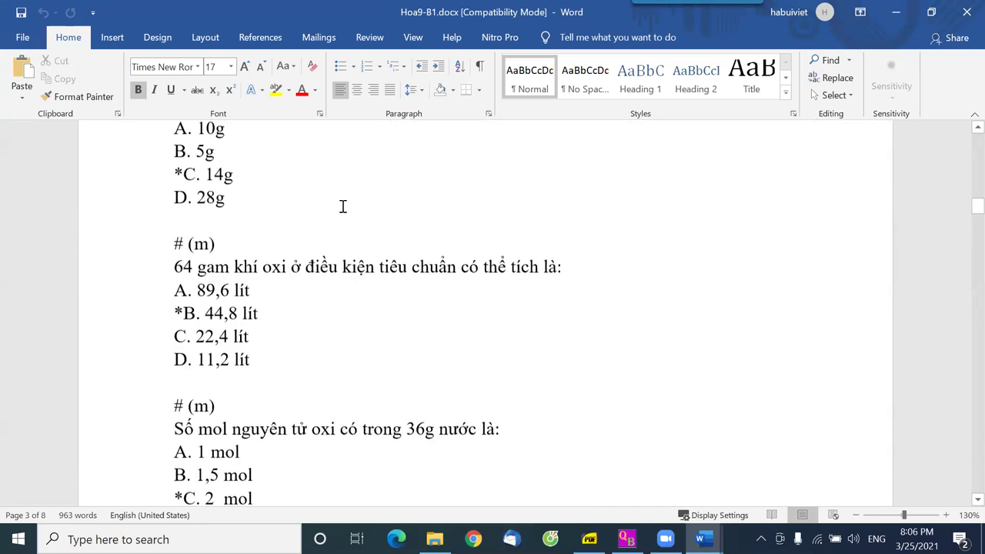
{"action": "scroll", "coordinate": [344, 207], "scroll_direction": "up", "scroll_amount": 15}
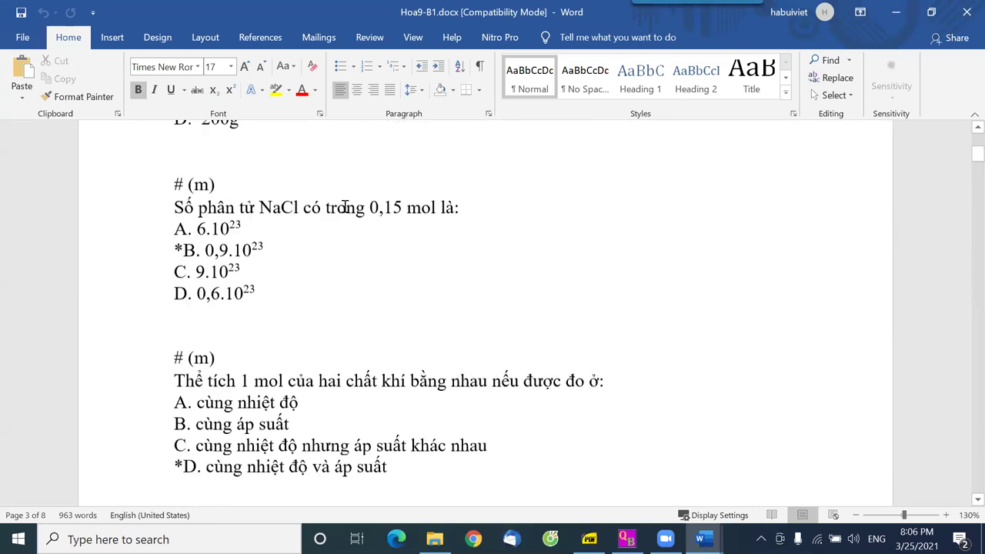
{"action": "scroll", "coordinate": [339, 216], "scroll_direction": "up", "scroll_amount": 2}
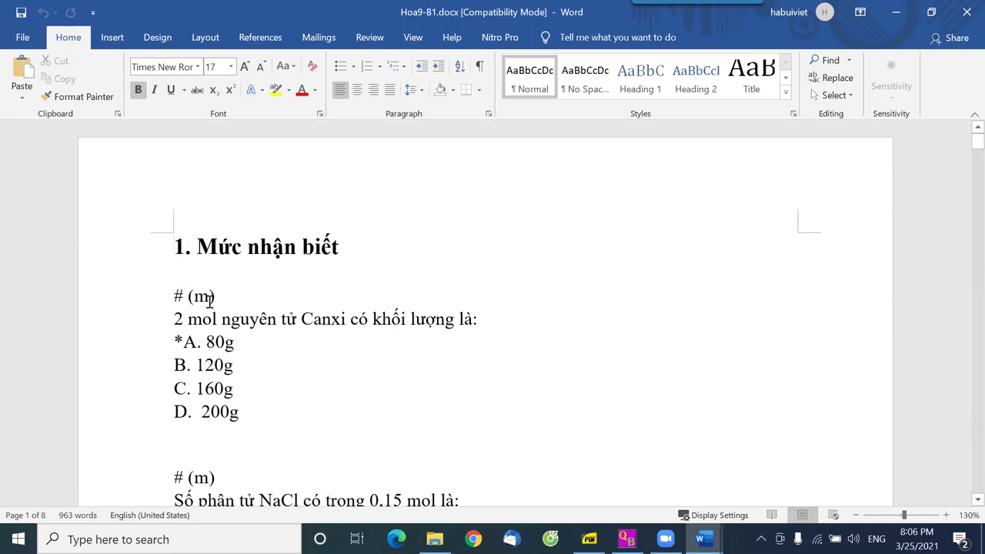
Examine the first question's structure by highlighting its # marker and its question text, and place the cursor in option B
{"action": "left_click", "coordinate": [215, 319]}
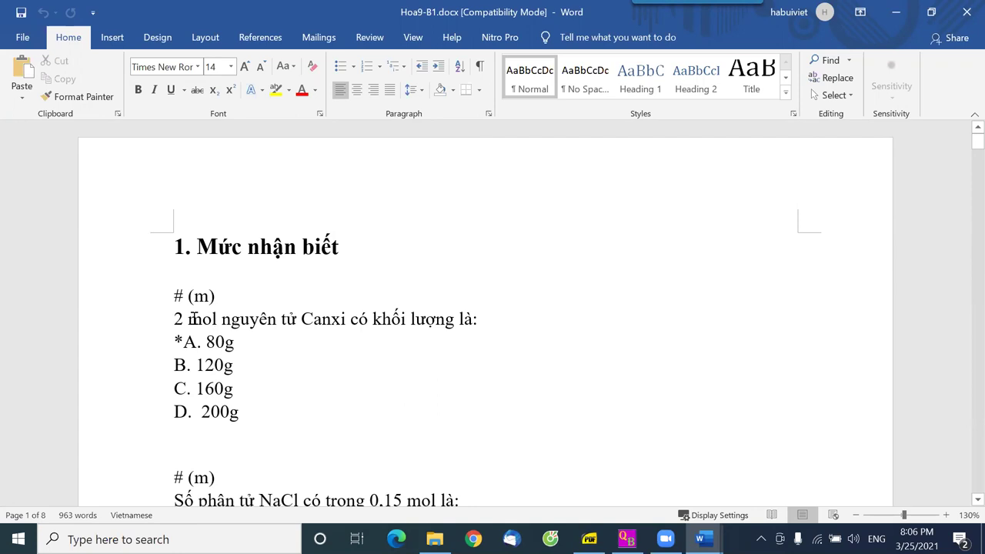
{"action": "left_click_drag", "start_coordinate": [170, 297], "coordinate": [186, 297]}
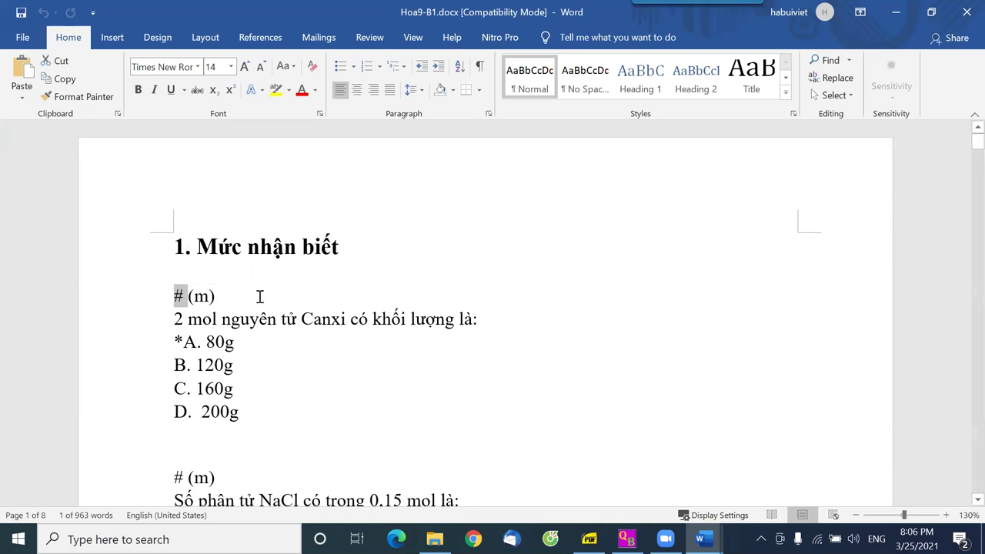
{"action": "left_click", "coordinate": [260, 291]}
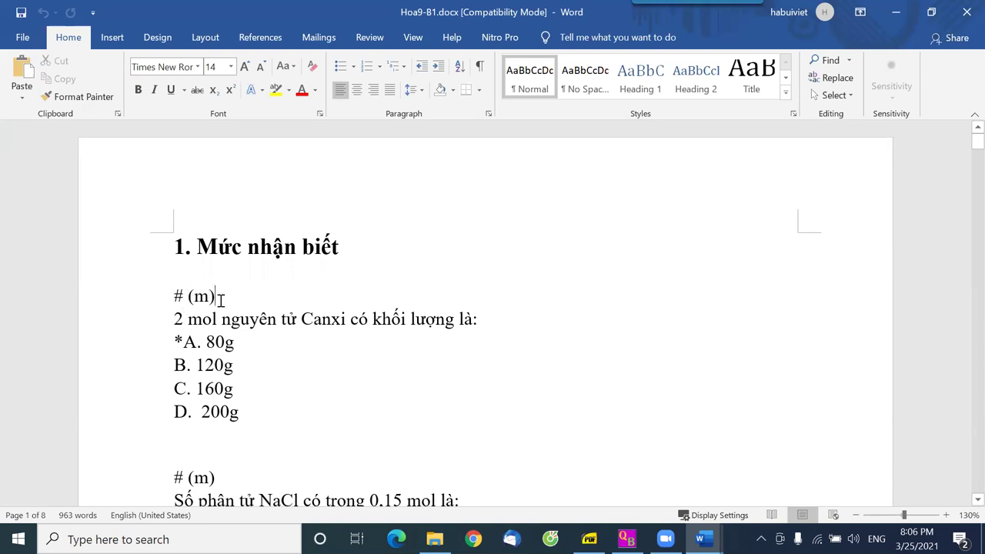
{"action": "left_click_drag", "start_coordinate": [175, 318], "coordinate": [497, 322]}
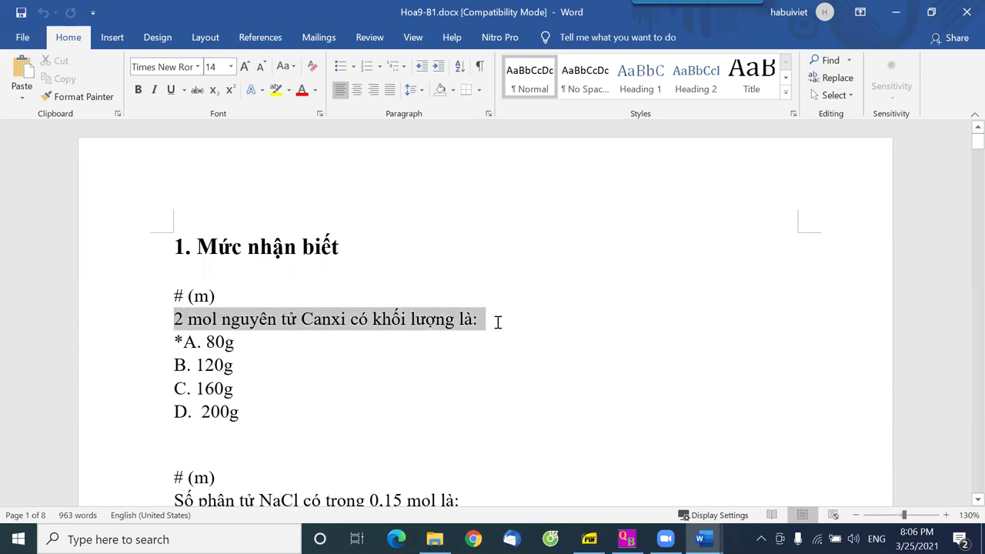
{"action": "left_click_drag", "start_coordinate": [498, 322], "coordinate": [497, 323]}
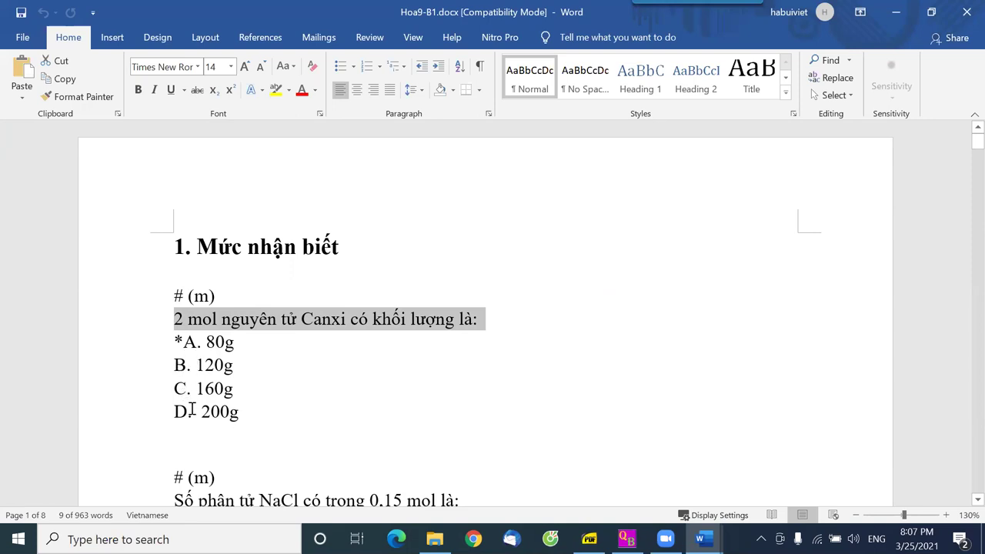
{"action": "left_click", "coordinate": [195, 358]}
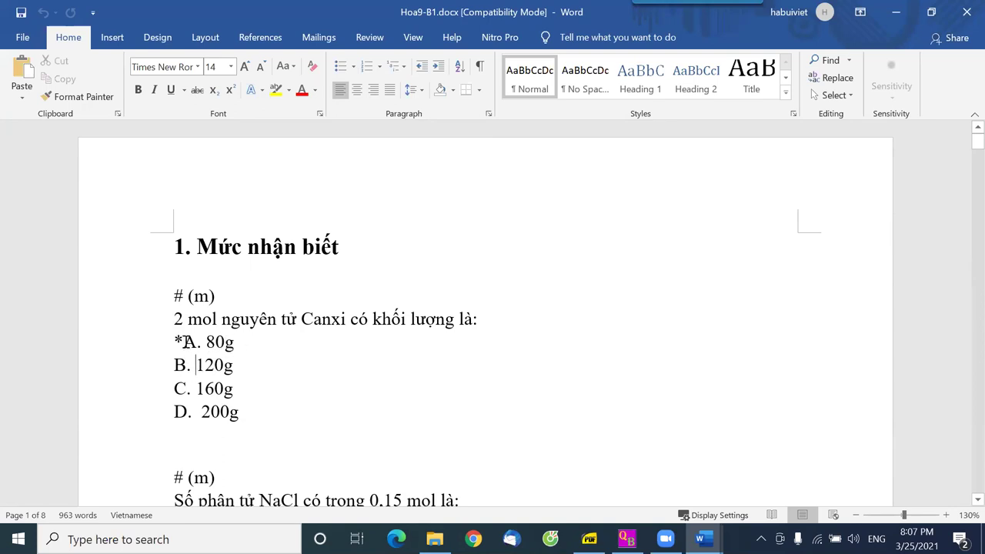
Copy the correct-answer asterisk from option A to option B of the first question and remove it from B again
{"action": "left_click_drag", "start_coordinate": [185, 339], "coordinate": [170, 340]}
{"action": "key", "text": "ctrl+c"}
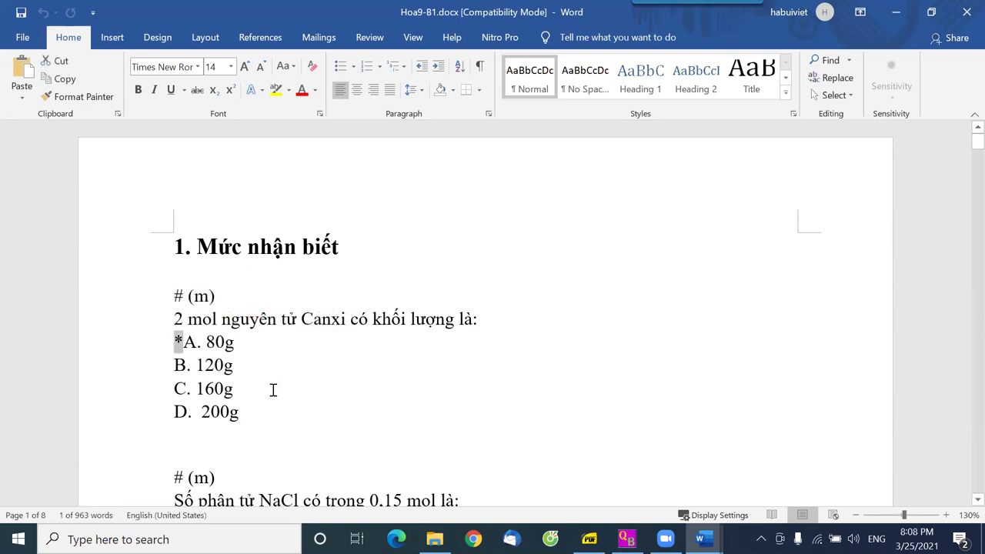
{"action": "key", "text": "Down"}
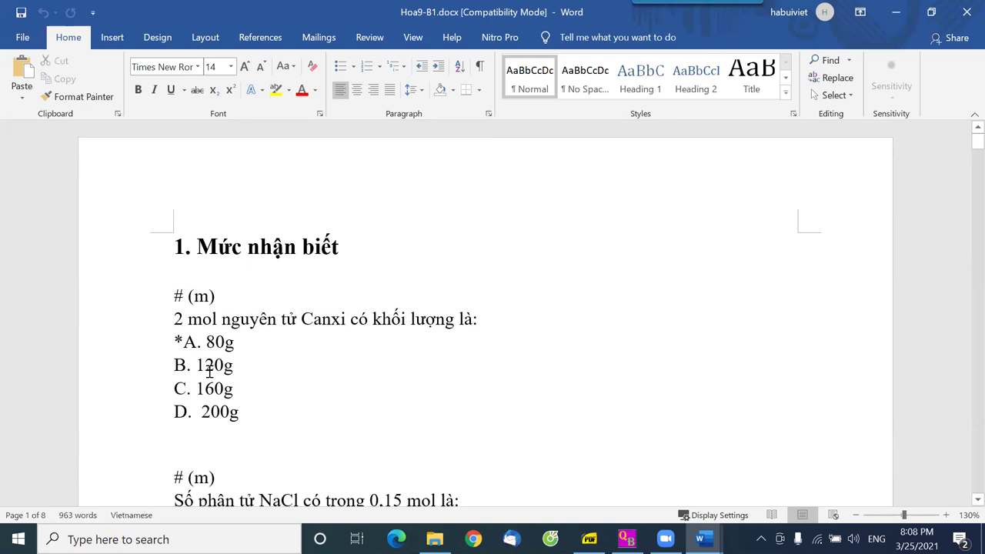
{"action": "key", "text": "ctrl+v"}
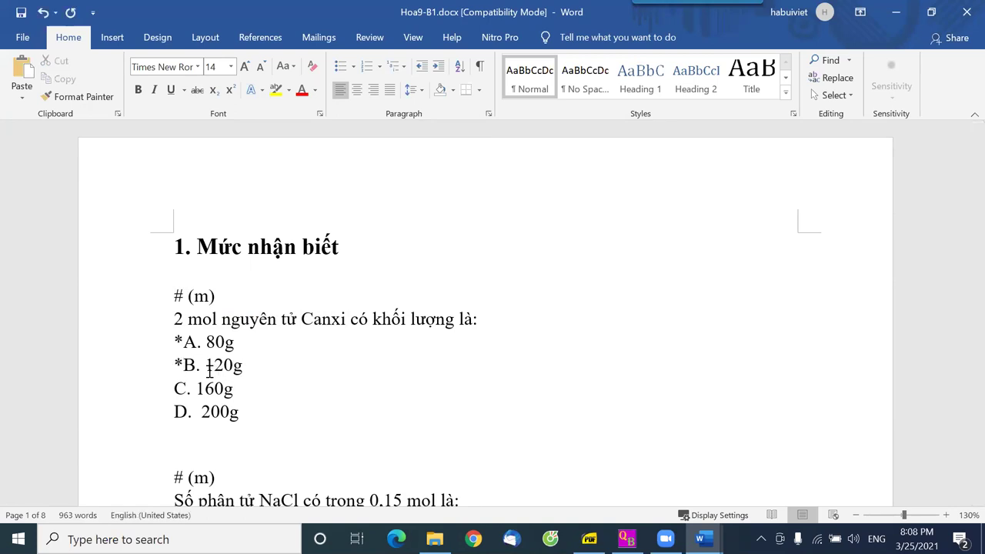
{"action": "key", "text": "BackSpace"}
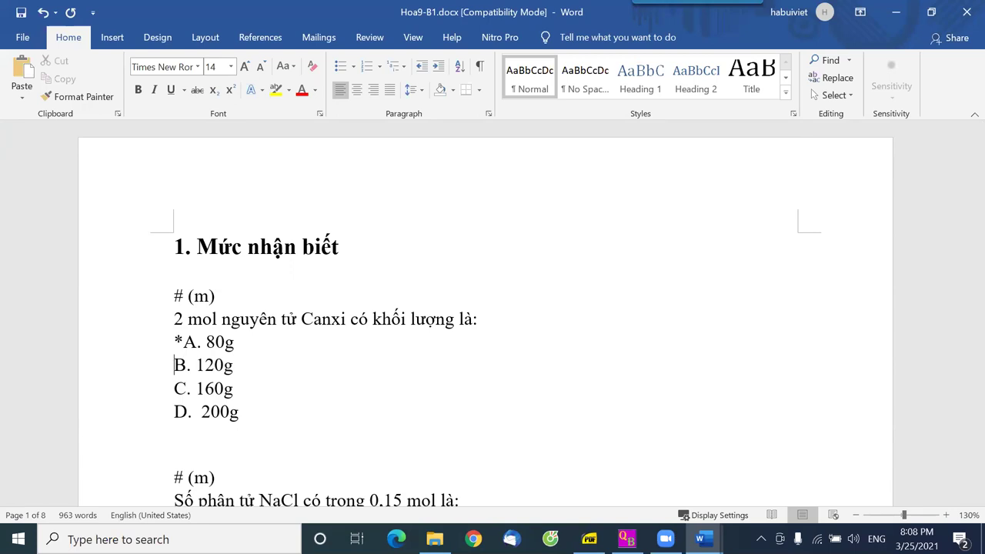
Delete the asterisk before option A (80g) of the first question and re-enter it
{"action": "left_click", "coordinate": [182, 342]}
{"action": "key", "text": "BackSpace"}
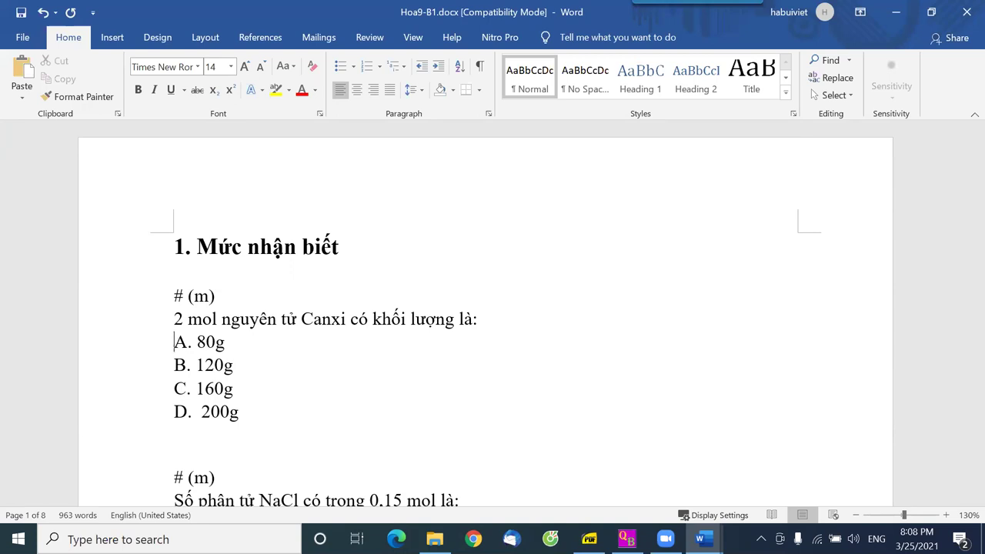
{"action": "type", "text": "*"}
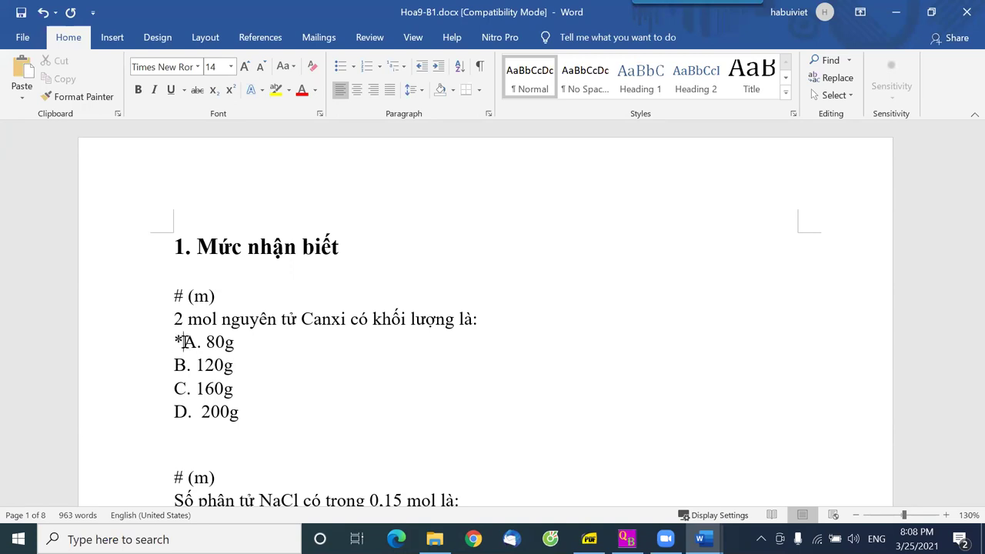
Delete the period after the option letter C in the NaCl question and re-enter it
{"action": "scroll", "coordinate": [223, 341], "scroll_direction": "down", "scroll_amount": 4}
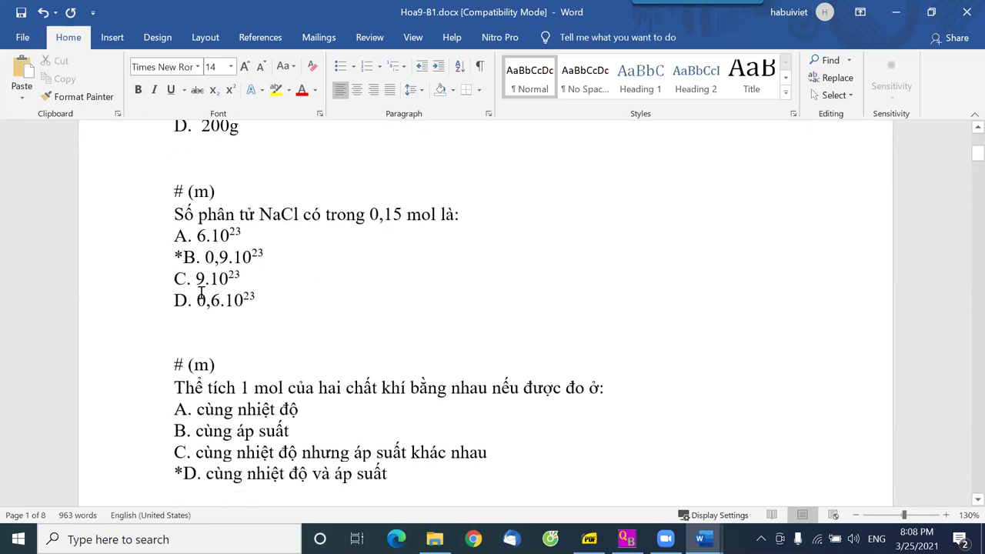
{"action": "left_click", "coordinate": [190, 300]}
{"action": "key", "text": "Up"}
{"action": "key", "text": "BackSpace"}
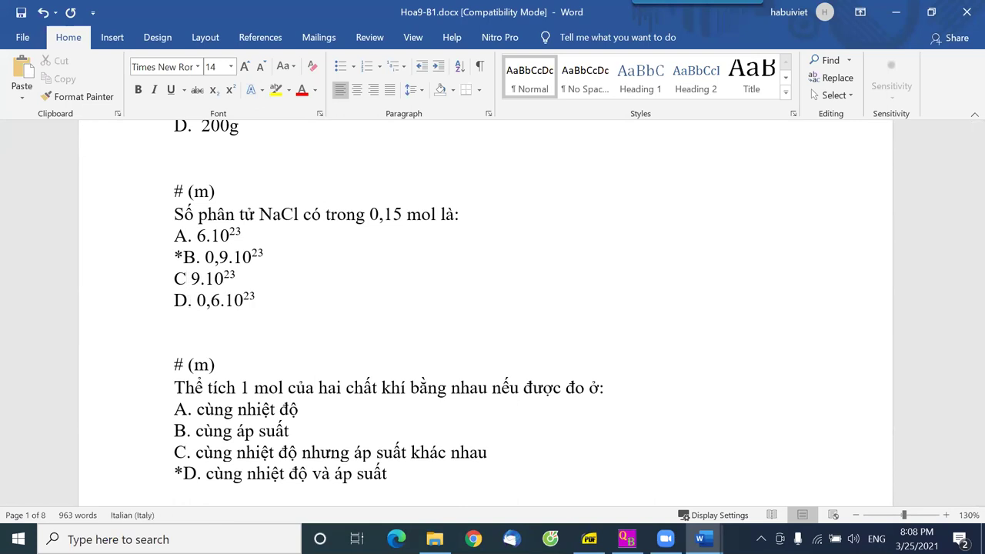
{"action": "type", "text": "."}
Number the NaCl question by adding "2." before its text, and remove the number again
{"action": "scroll", "coordinate": [208, 299], "scroll_direction": "down", "scroll_amount": 2}
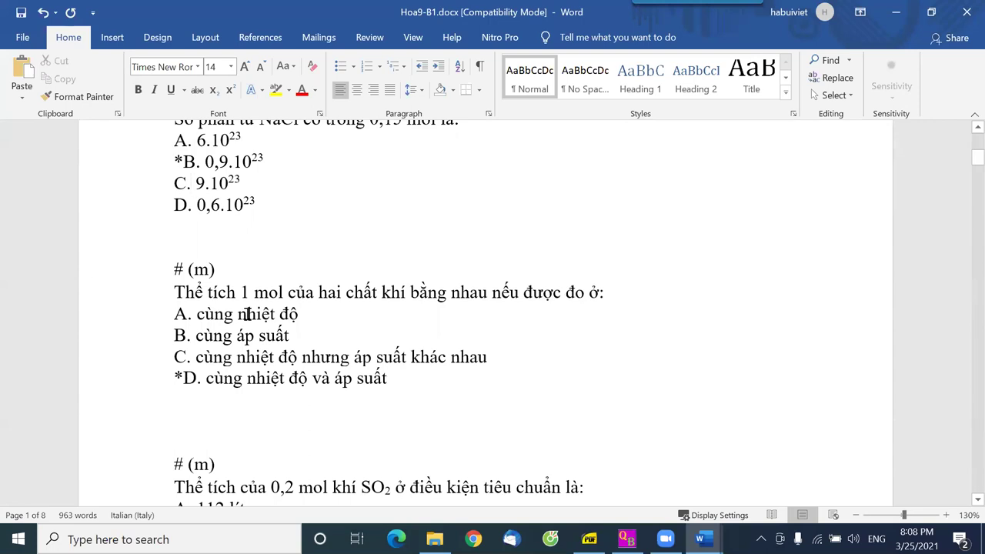
{"action": "scroll", "coordinate": [246, 308], "scroll_direction": "down", "scroll_amount": 2}
{"action": "scroll", "coordinate": [246, 308], "scroll_direction": "up", "scroll_amount": 2}
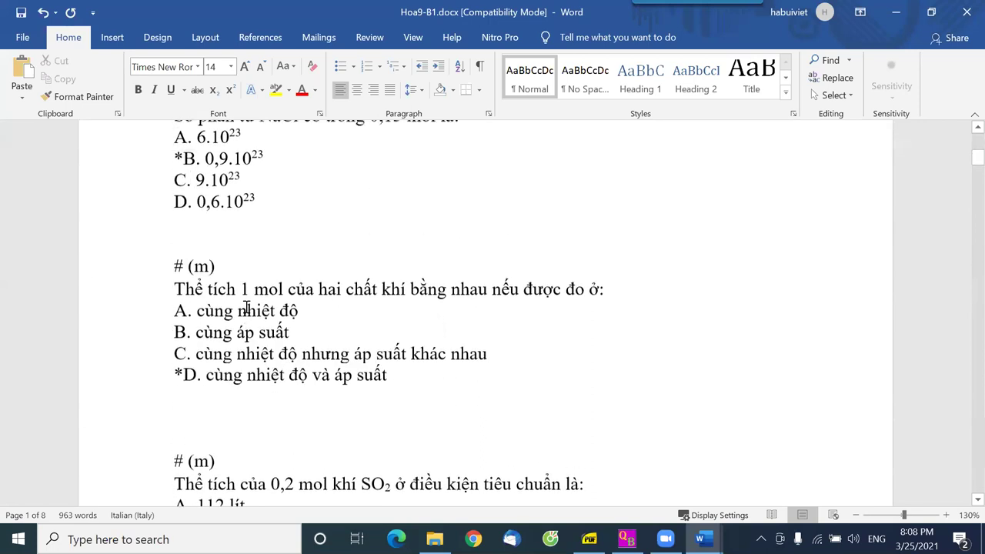
{"action": "scroll", "coordinate": [246, 308], "scroll_direction": "up", "scroll_amount": 1}
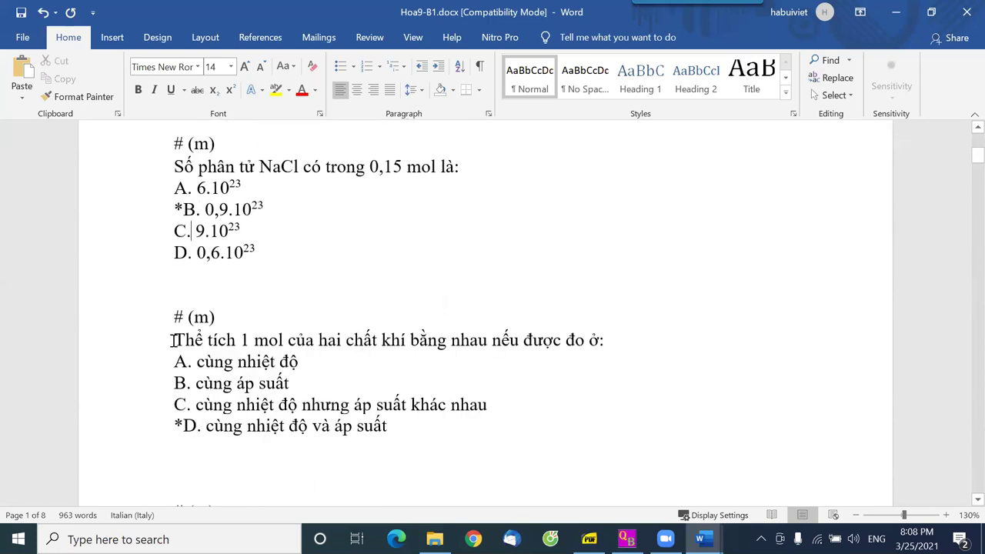
{"action": "scroll", "coordinate": [181, 323], "scroll_direction": "up", "scroll_amount": 5}
{"action": "scroll", "coordinate": [186, 263], "scroll_direction": "down", "scroll_amount": 3}
{"action": "left_click", "coordinate": [172, 310]}
{"action": "type", "text": "2."}
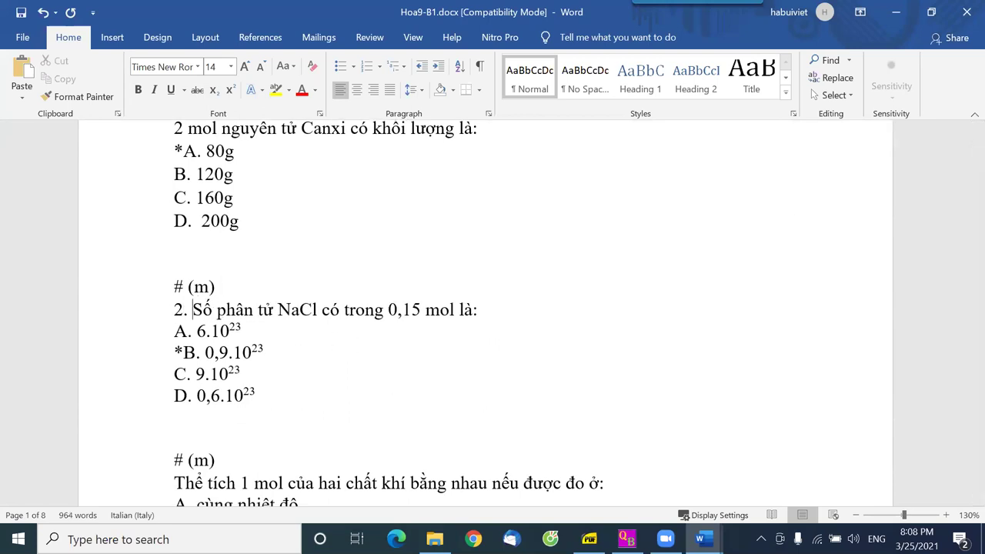
{"action": "key", "text": "BackSpace"}
{"action": "key", "text": "BackSpace"}
{"action": "key", "text": "BackSpace"}
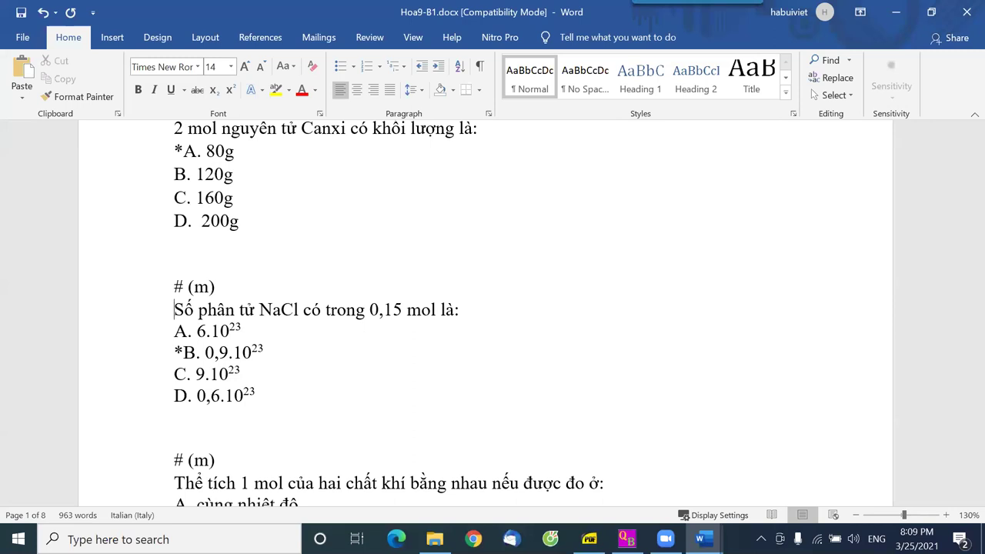
Insert a blank line below option D of the "3 + 4 = ?" question, before the heading "2. Mức thông hiểu"
{"action": "scroll", "coordinate": [264, 308], "scroll_direction": "down", "scroll_amount": 7}
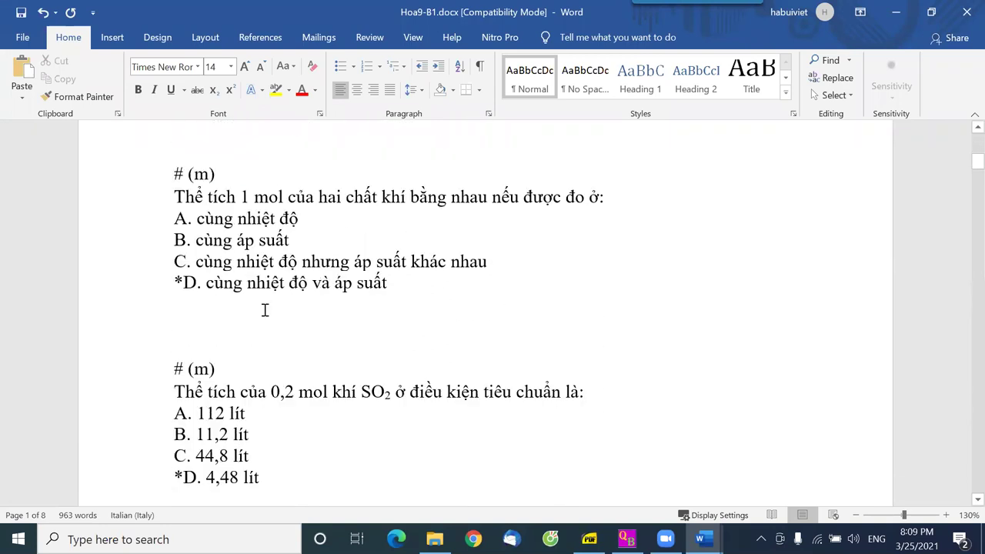
{"action": "scroll", "coordinate": [264, 309], "scroll_direction": "down", "scroll_amount": 15}
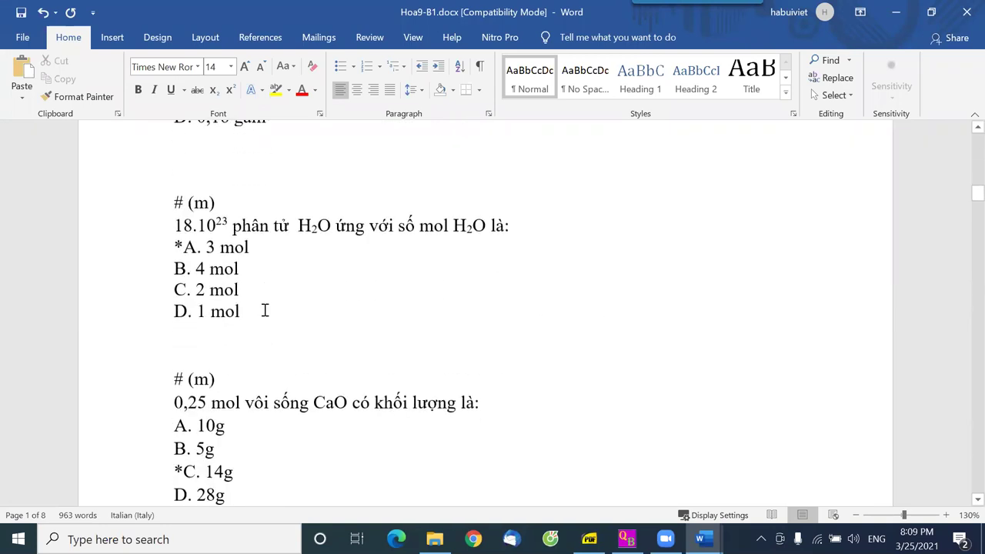
{"action": "scroll", "coordinate": [264, 309], "scroll_direction": "down", "scroll_amount": 11}
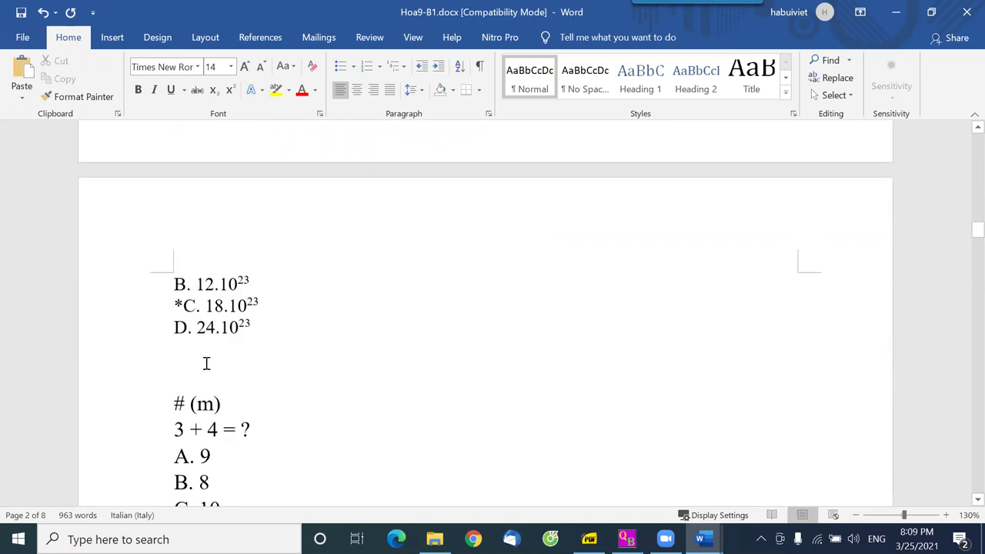
{"action": "scroll", "coordinate": [207, 361], "scroll_direction": "down", "scroll_amount": 4}
{"action": "scroll", "coordinate": [285, 345], "scroll_direction": "down", "scroll_amount": 3}
{"action": "scroll", "coordinate": [477, 290], "scroll_direction": "up", "scroll_amount": 3}
{"action": "scroll", "coordinate": [317, 296], "scroll_direction": "down", "scroll_amount": 1}
{"action": "left_click", "coordinate": [270, 319]}
{"action": "key", "text": "Return"}
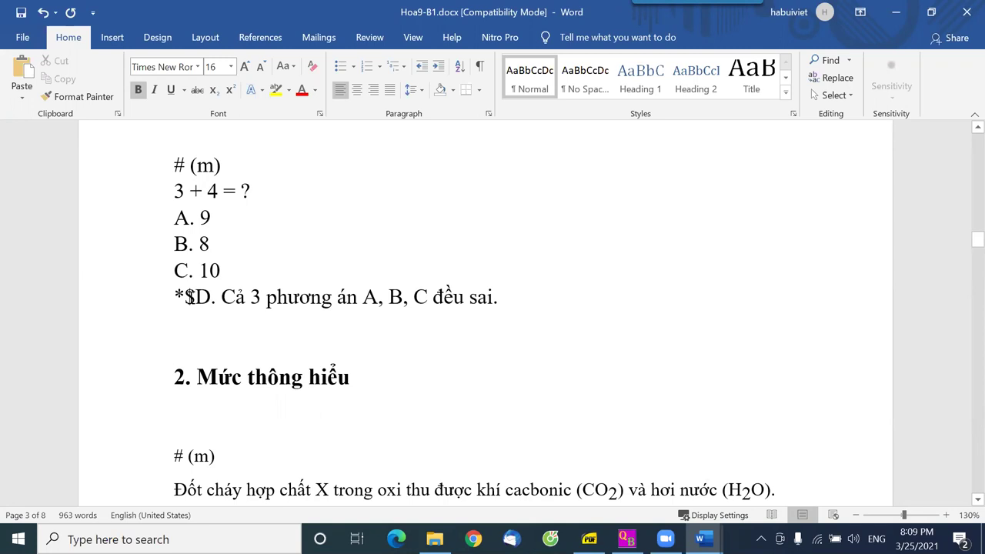
Examine the $ fixed-position marker before option D of the "3 + 4 = ?" question by highlighting it
{"action": "double_click", "coordinate": [188, 297]}
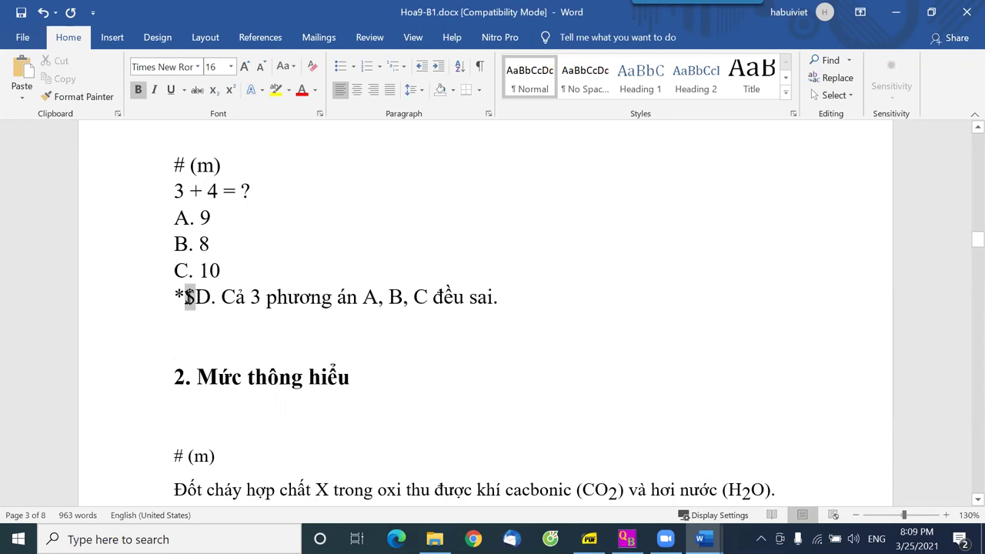
{"action": "left_click", "coordinate": [194, 299]}
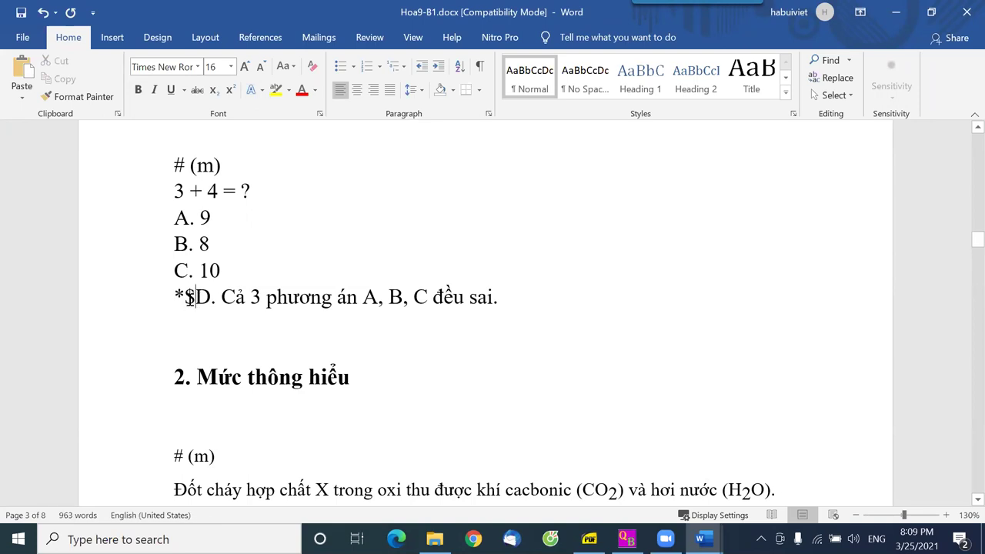
{"action": "double_click", "coordinate": [191, 297]}
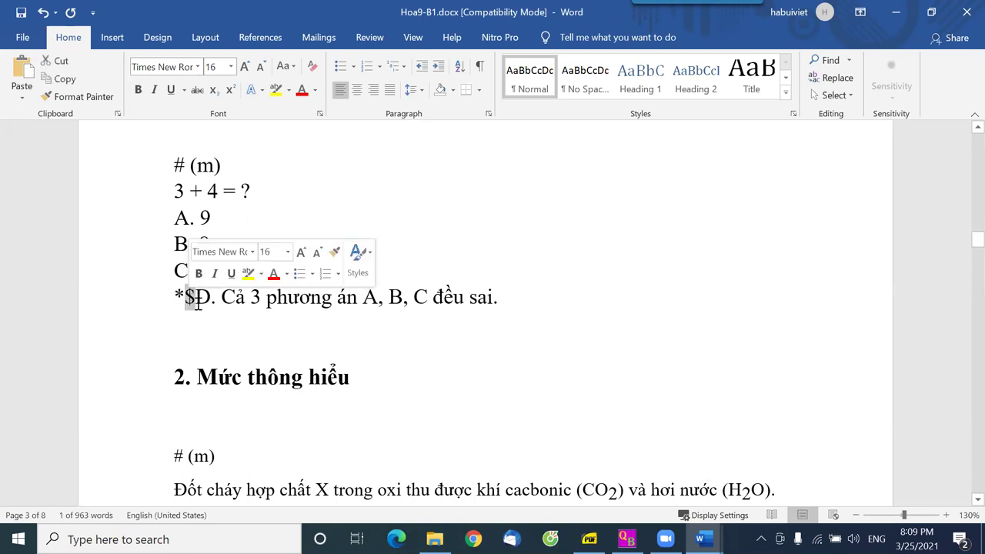
{"action": "scroll", "coordinate": [272, 244], "scroll_direction": "up", "scroll_amount": 3}
{"action": "scroll", "coordinate": [269, 255], "scroll_direction": "down", "scroll_amount": 2}
{"action": "scroll", "coordinate": [272, 270], "scroll_direction": "down", "scroll_amount": 3}
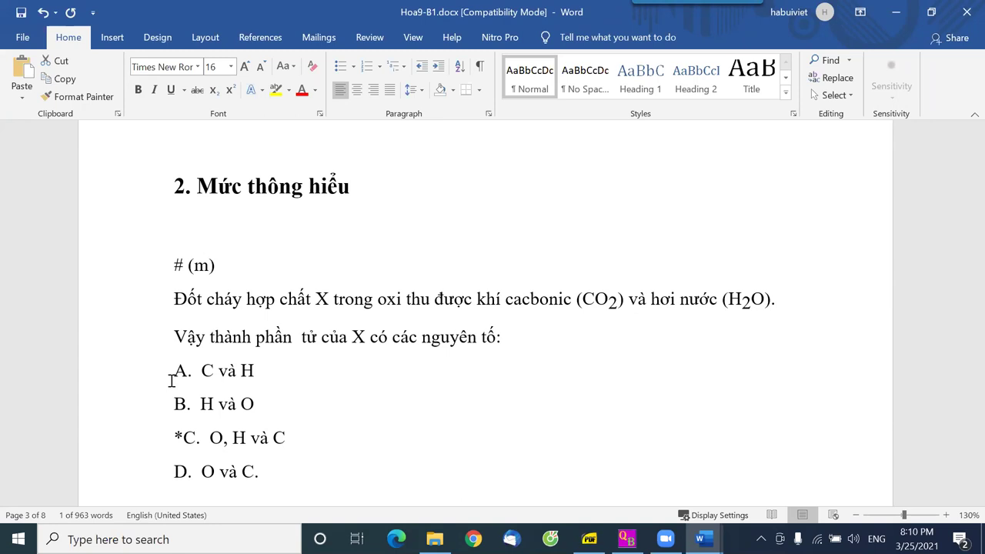
Compare the $ marker of option D with options A to C of the "3 + 4 = ?" question by highlighting each
{"action": "scroll", "coordinate": [219, 369], "scroll_direction": "up", "scroll_amount": 5}
{"action": "left_click", "coordinate": [204, 346]}
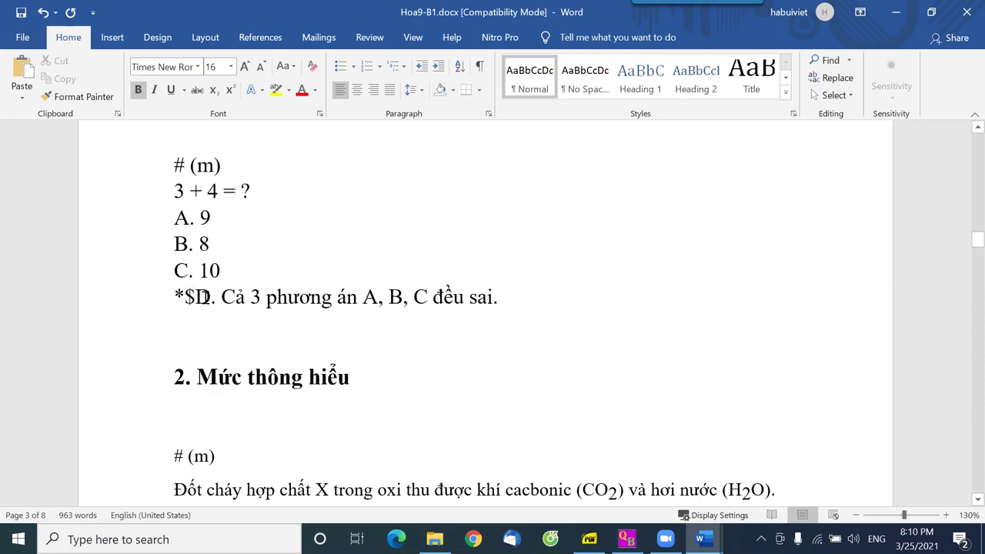
{"action": "left_click_drag", "start_coordinate": [196, 296], "coordinate": [185, 297]}
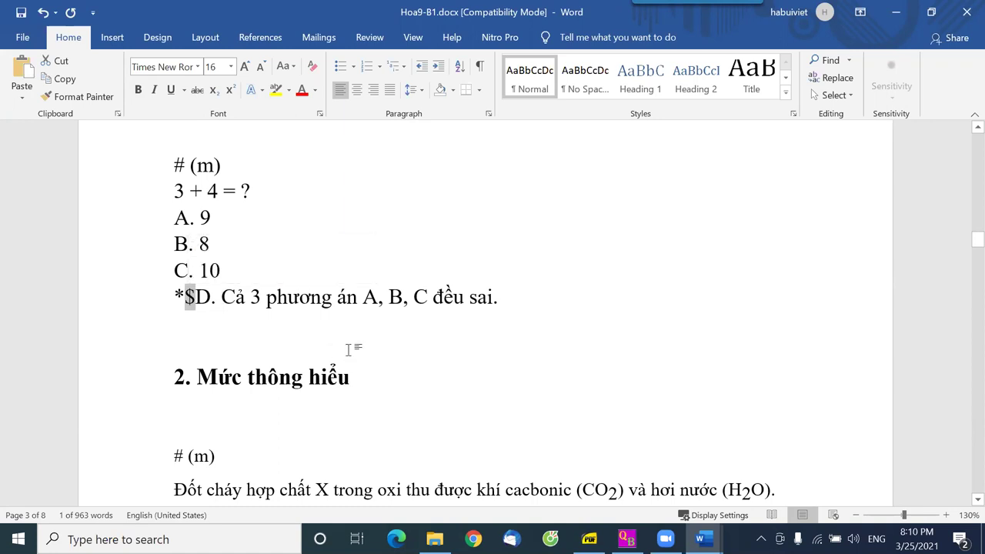
{"action": "left_click", "coordinate": [347, 345]}
{"action": "left_click_drag", "start_coordinate": [174, 218], "coordinate": [250, 271]}
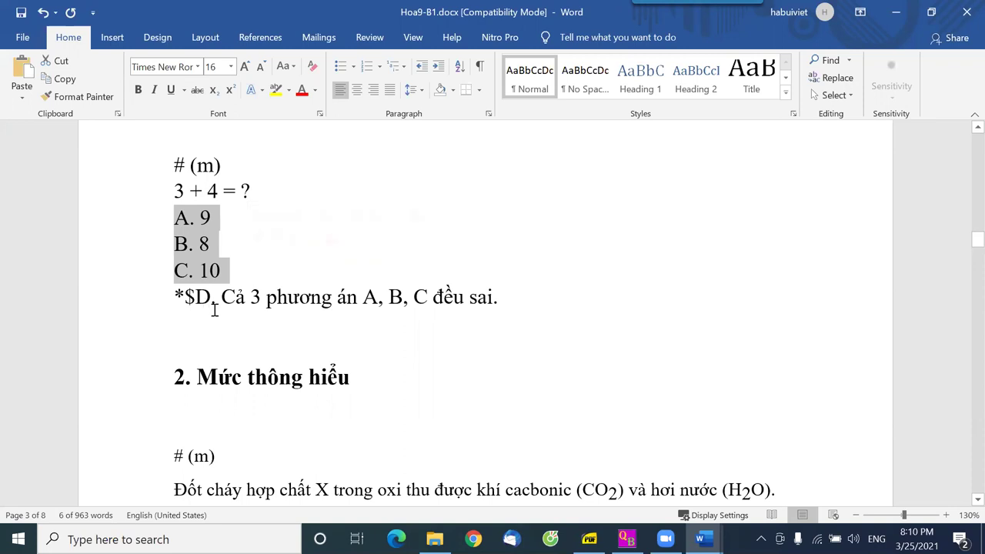
Review the formatting of the questions under "2. Mức thông hiểu" and return to the questions of the first level
{"action": "scroll", "coordinate": [287, 331], "scroll_direction": "down", "scroll_amount": 4}
{"action": "scroll", "coordinate": [289, 343], "scroll_direction": "down", "scroll_amount": 13}
{"action": "scroll", "coordinate": [300, 346], "scroll_direction": "down", "scroll_amount": 12}
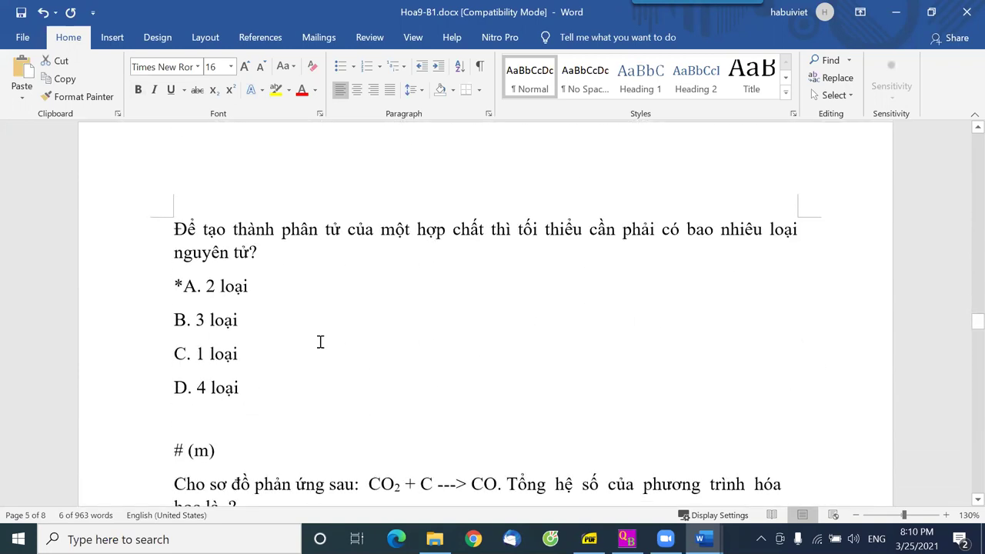
{"action": "scroll", "coordinate": [320, 342], "scroll_direction": "up", "scroll_amount": 12}
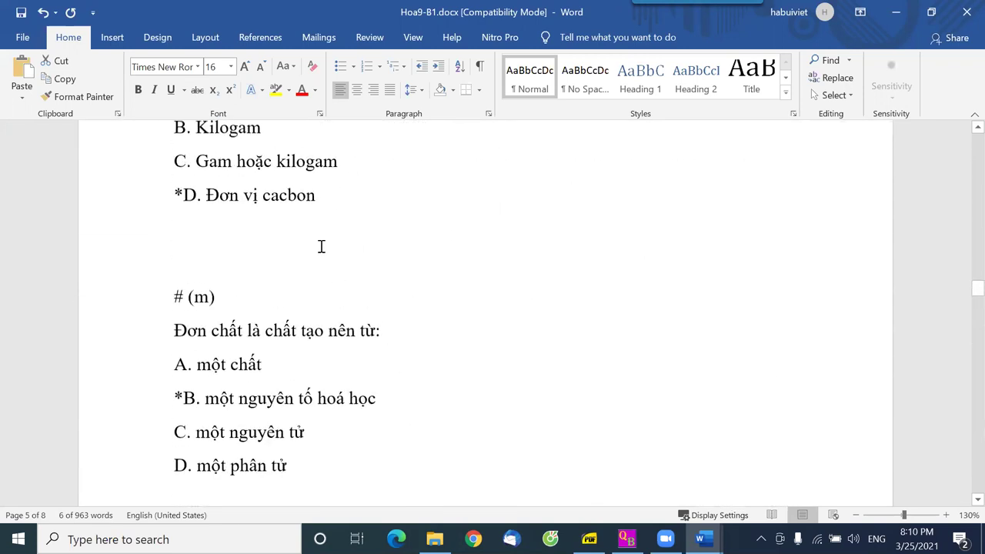
{"action": "scroll", "coordinate": [321, 246], "scroll_direction": "up", "scroll_amount": 9}
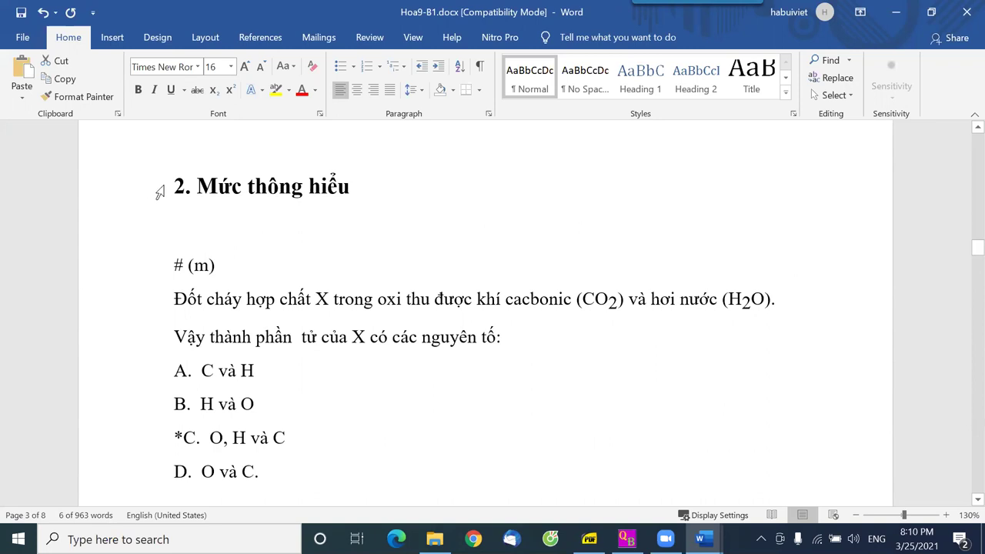
{"action": "scroll", "coordinate": [189, 187], "scroll_direction": "up", "scroll_amount": 3}
{"action": "scroll", "coordinate": [263, 212], "scroll_direction": "up", "scroll_amount": 10}
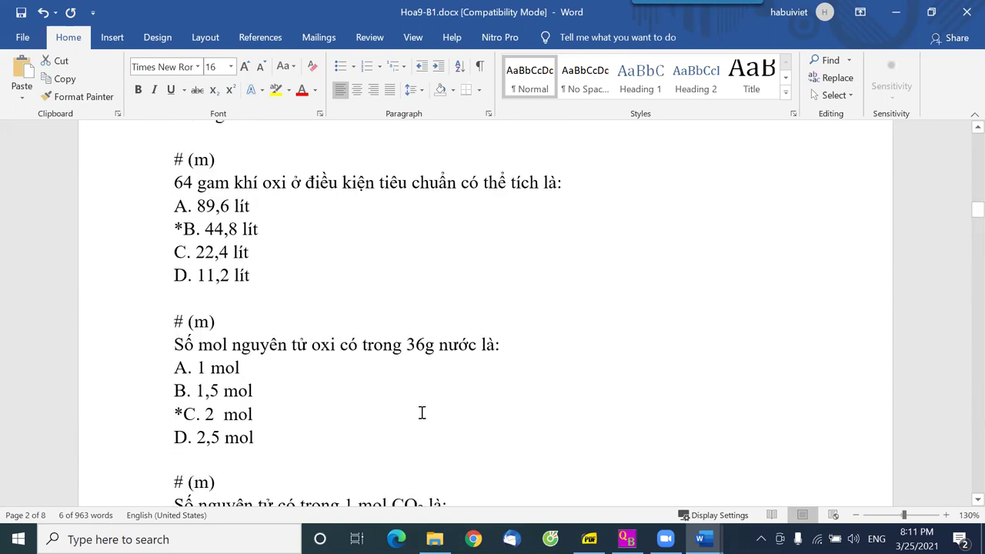
In SchoolQB, start question entry from Text Editor with the knowledge scope "Tính chất hóa học của oxit. Khái quát về sự phân loại oxit"
{"action": "left_click", "coordinate": [626, 538]}
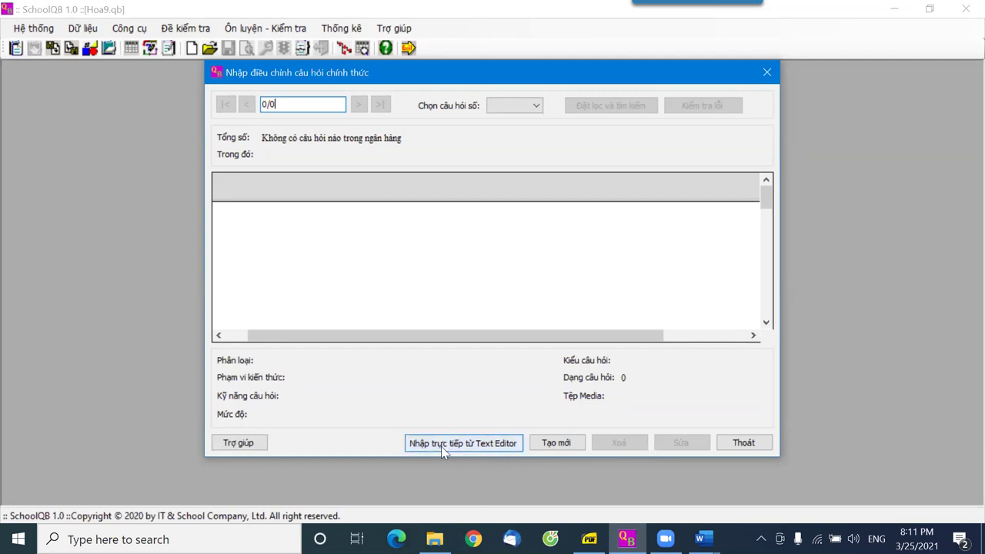
{"action": "left_click", "coordinate": [442, 449]}
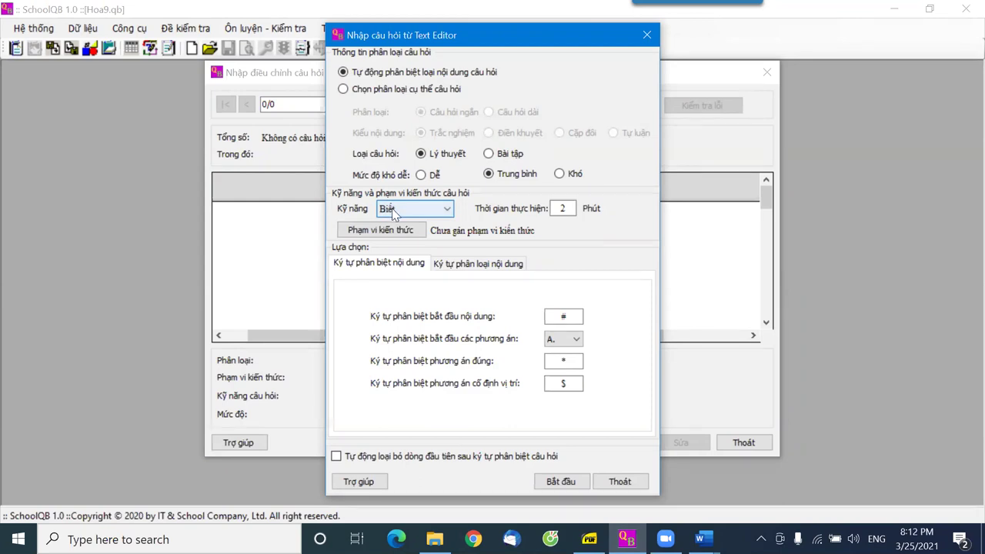
{"action": "left_click", "coordinate": [374, 231]}
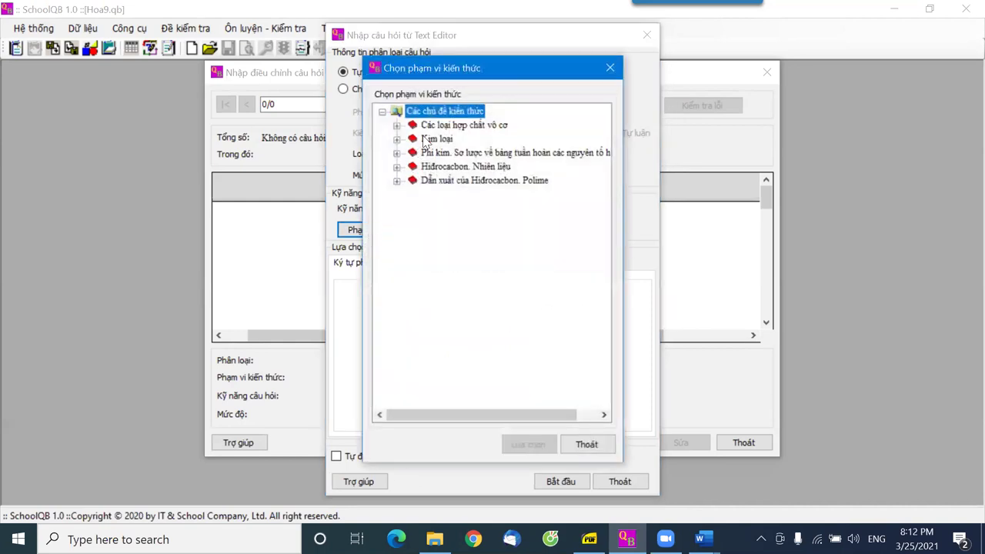
{"action": "left_click", "coordinate": [397, 126]}
{"action": "left_click", "coordinate": [468, 142]}
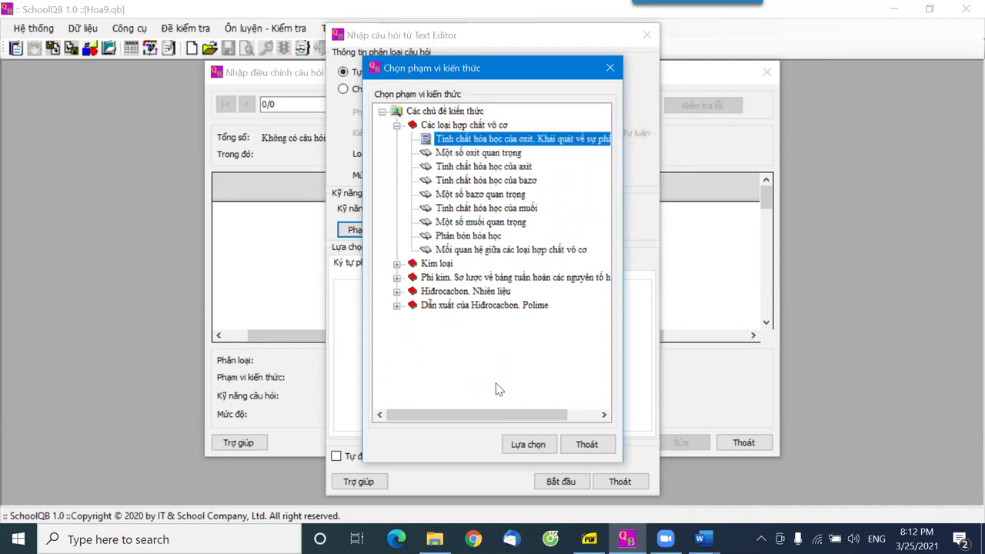
{"action": "left_click", "coordinate": [524, 447]}
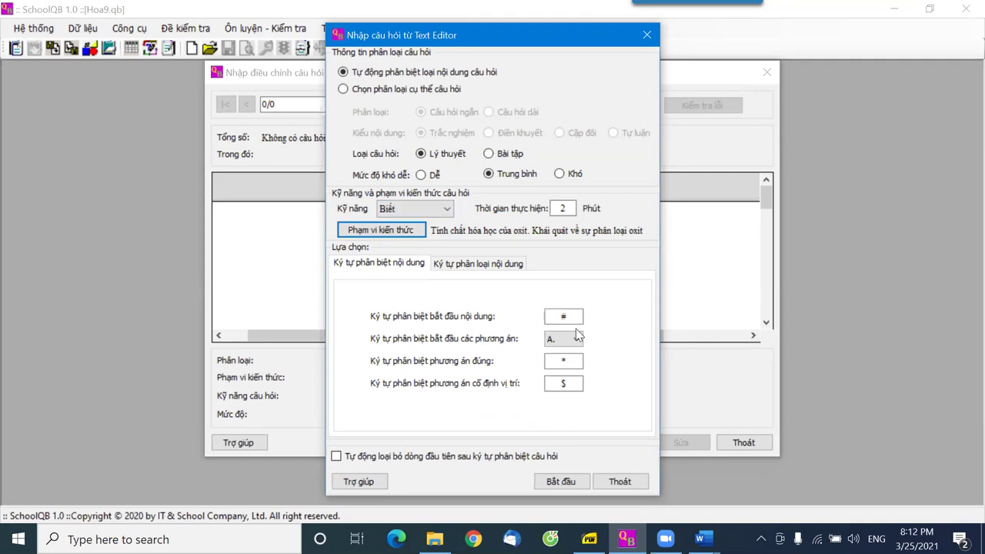
{"action": "left_click", "coordinate": [559, 481]}
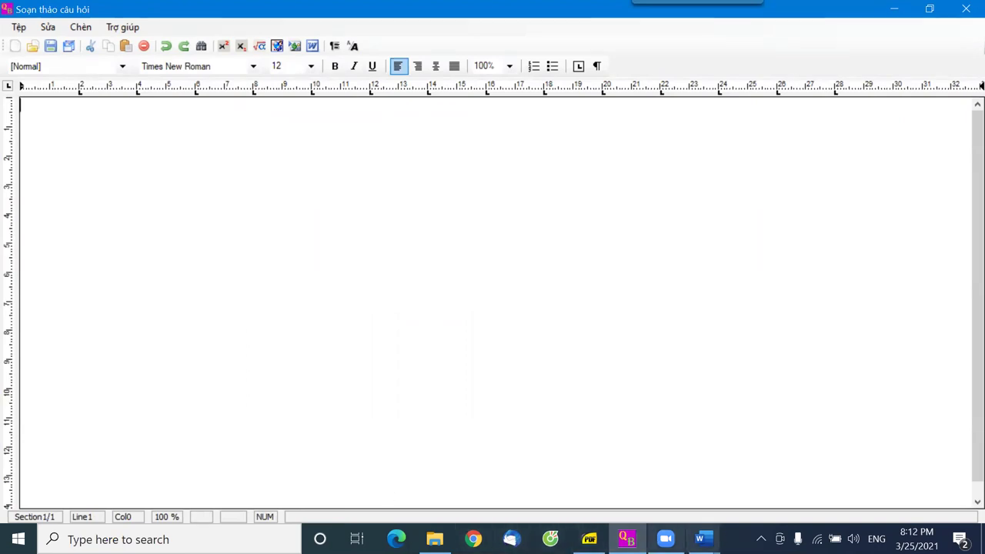
Switch to Word and copy all questions under "1. Mức nhận biết", from the first # (m) through option D of "3 + 4 = ?"
{"action": "mouse_move", "coordinate": [701, 538]}
{"action": "left_click", "coordinate": [751, 509]}
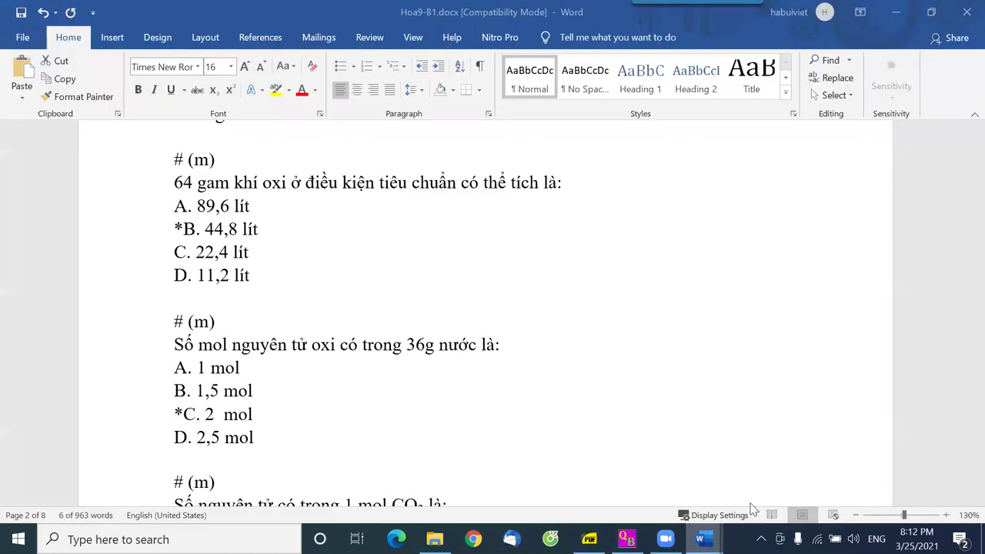
{"action": "scroll", "coordinate": [372, 292], "scroll_direction": "up", "scroll_amount": 12}
{"action": "scroll", "coordinate": [298, 288], "scroll_direction": "up", "scroll_amount": 10}
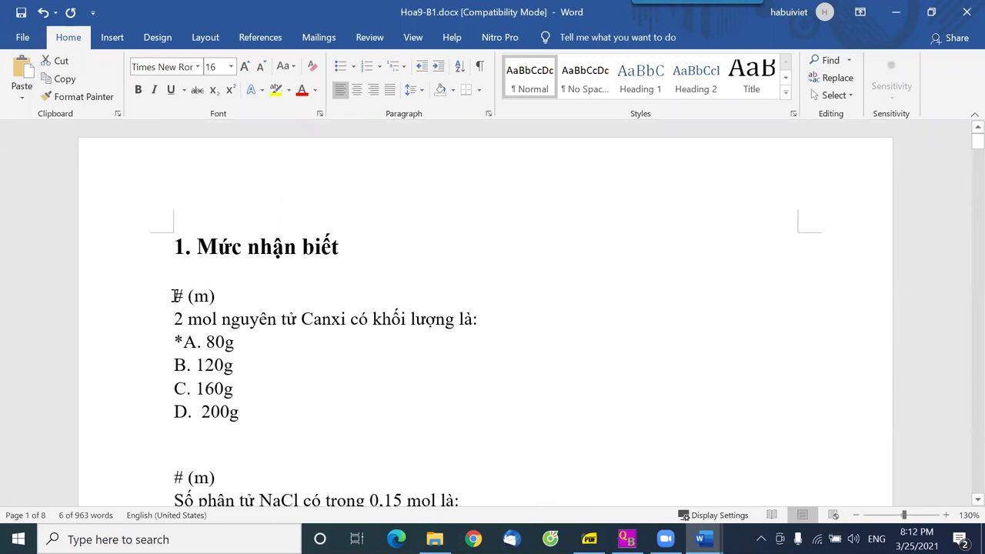
{"action": "left_click_drag", "start_coordinate": [206, 307], "coordinate": [303, 434]}
{"action": "scroll", "coordinate": [341, 398], "scroll_direction": "down", "scroll_amount": 5}
{"action": "scroll", "coordinate": [356, 382], "scroll_direction": "down", "scroll_amount": 20}
{"action": "scroll", "coordinate": [357, 378], "scroll_direction": "down", "scroll_amount": 8}
{"action": "scroll", "coordinate": [359, 378], "scroll_direction": "up", "scroll_amount": 4}
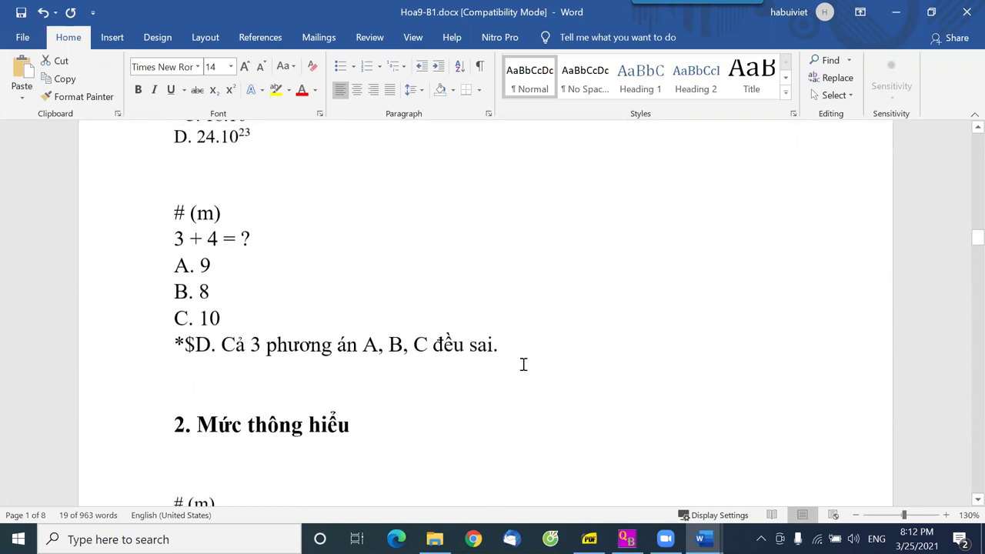
{"action": "left_click", "coordinate": [526, 352], "text": "shift"}
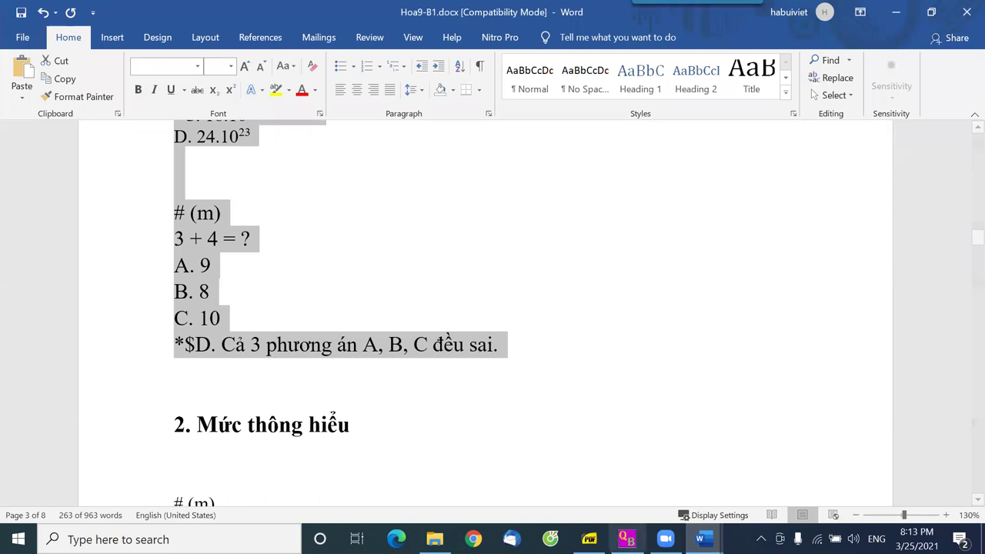
Switch to SchoolQB's question editor and paste the copied questions below an empty first line
{"action": "left_click", "coordinate": [627, 538]}
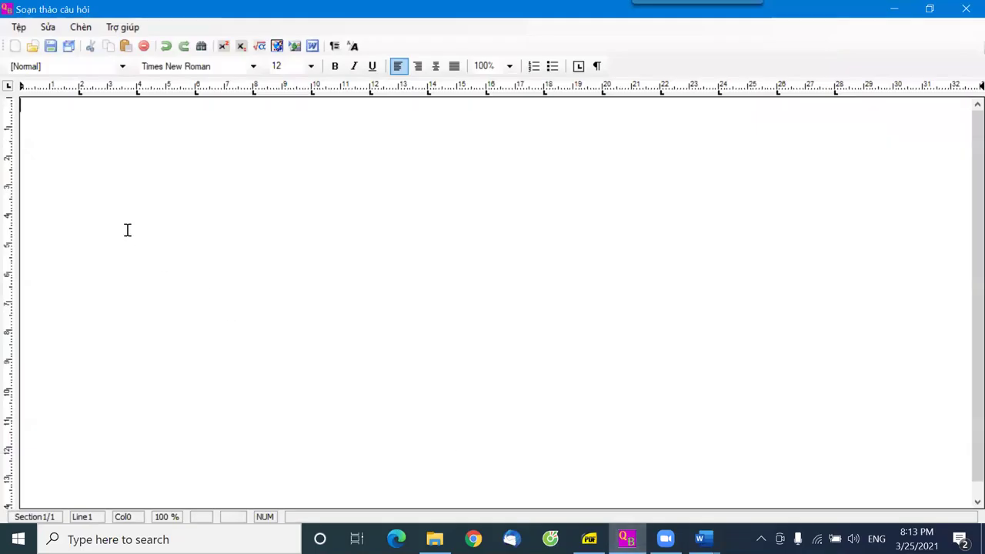
{"action": "left_click", "coordinate": [59, 143]}
{"action": "key", "text": "Return"}
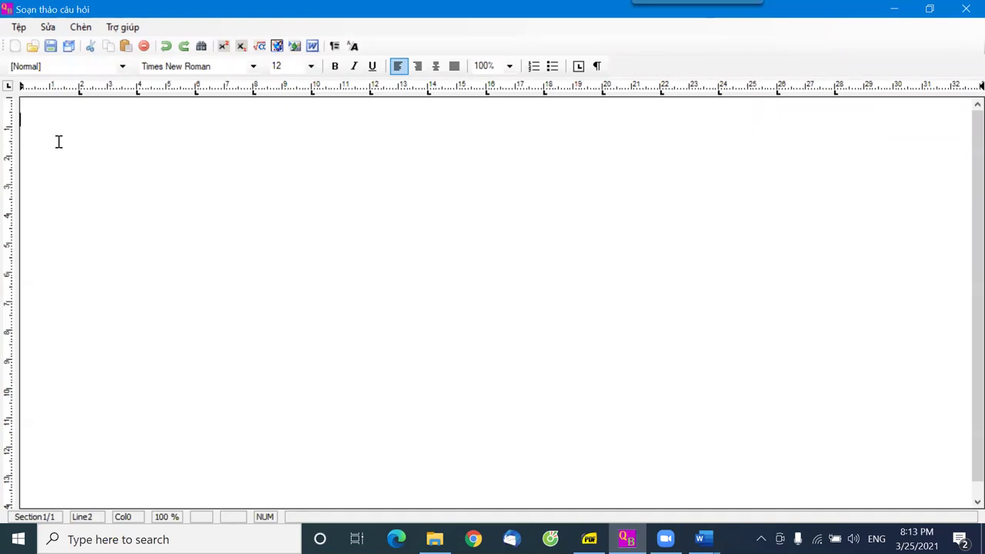
{"action": "key", "text": "ctrl+v"}
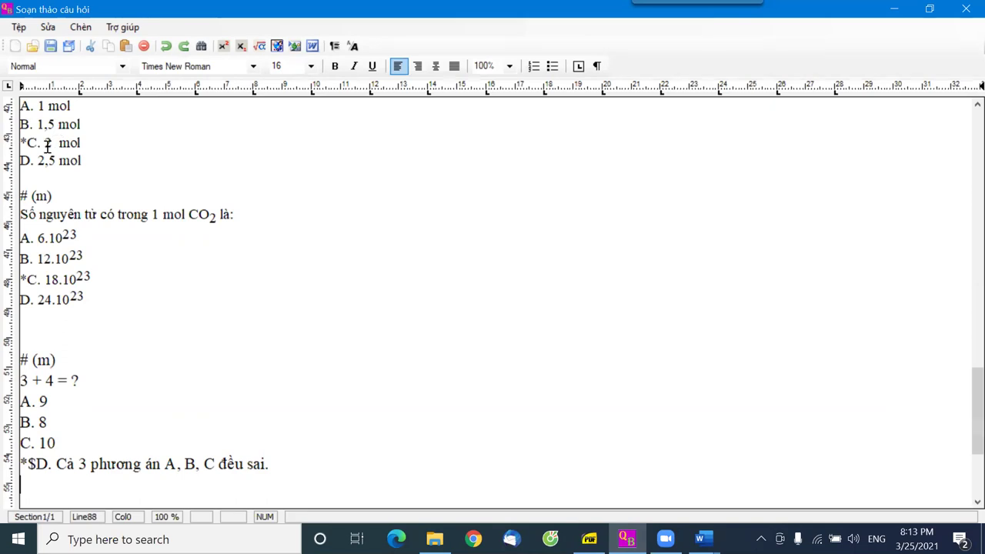
Update the question database with the pasted "Mức nhận biết" questions, confirm the transfer and close the question editor
{"action": "left_click", "coordinate": [18, 27]}
{"action": "left_click", "coordinate": [27, 43]}
{"action": "left_click", "coordinate": [19, 27]}
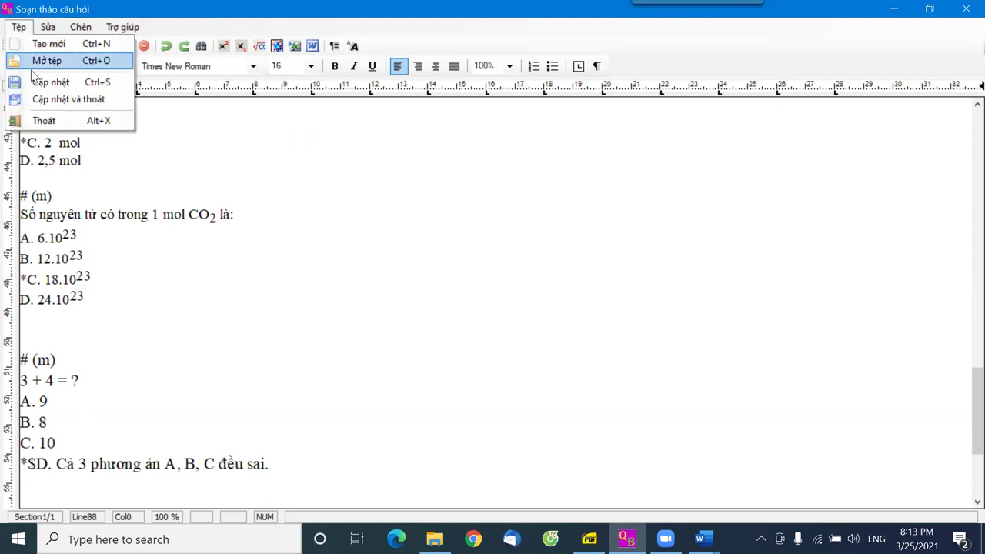
{"action": "left_click", "coordinate": [77, 82]}
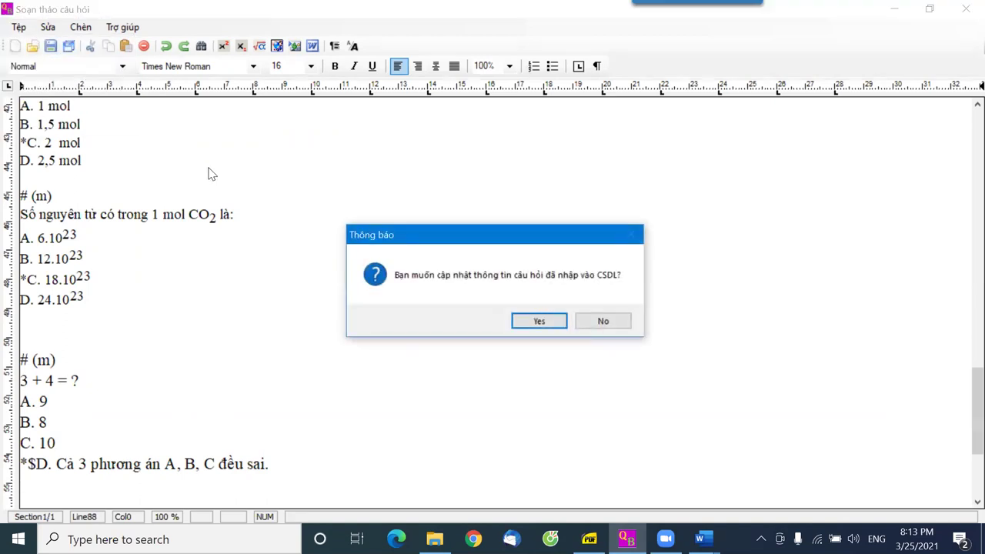
{"action": "left_click", "coordinate": [543, 321]}
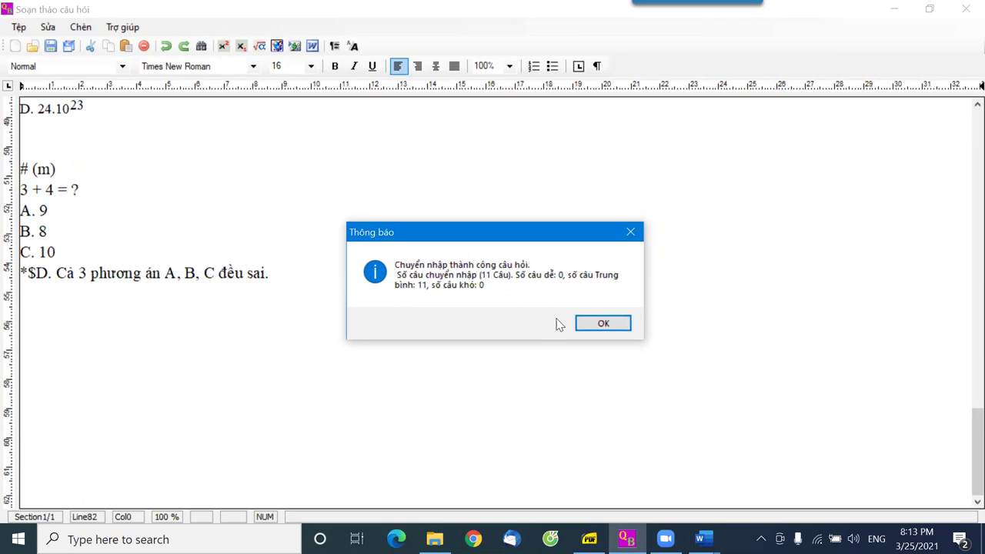
{"action": "left_click", "coordinate": [602, 323]}
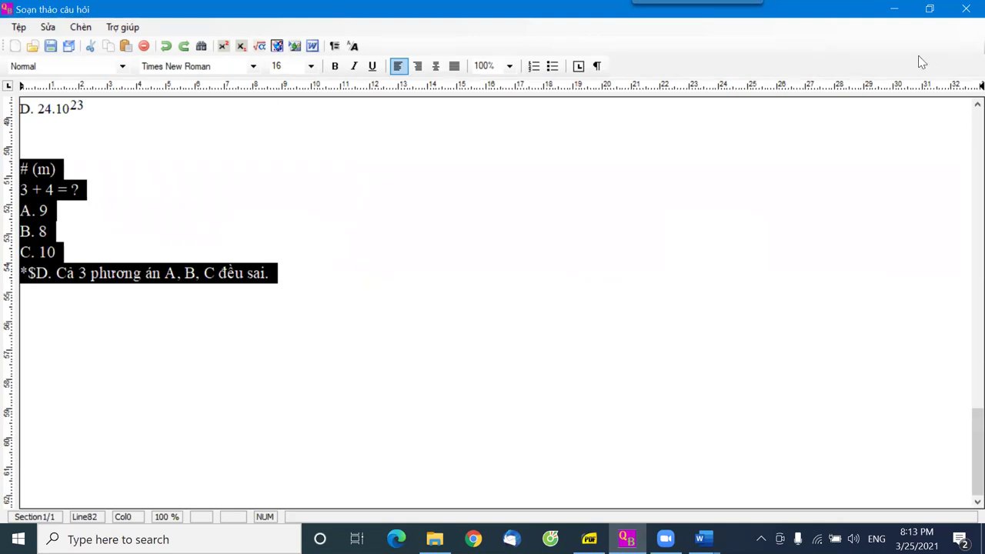
{"action": "left_click", "coordinate": [965, 8]}
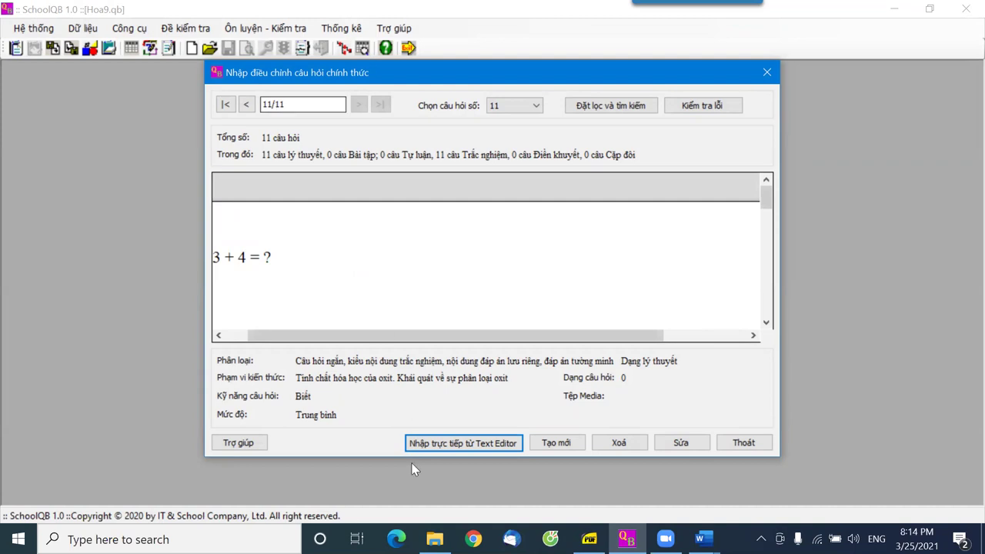
Start question entry from Text Editor with the skill "Hiểu" and knowledge scope "Tính chất hóa học của oxit. Khái quát về sự phân loại oxit"
{"action": "left_click", "coordinate": [435, 445]}
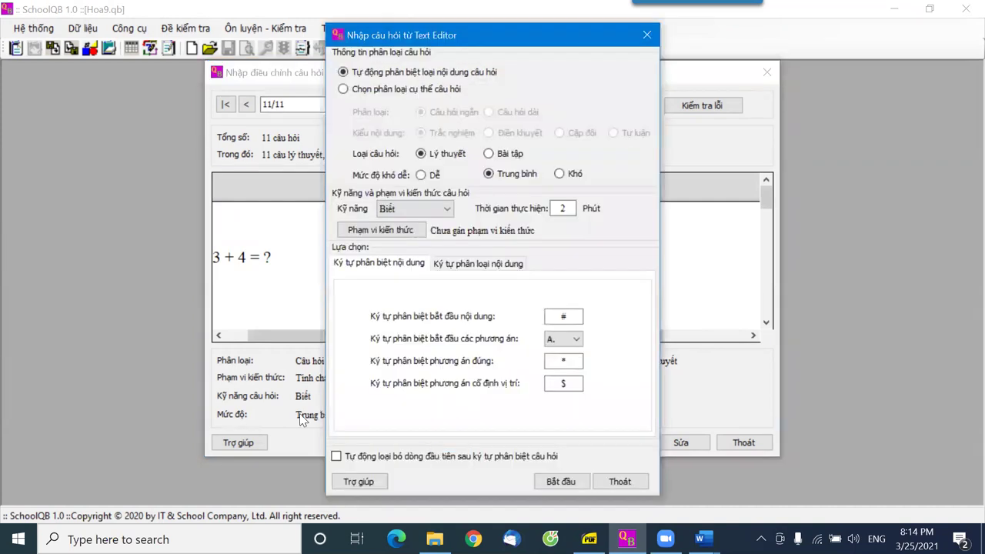
{"action": "left_click", "coordinate": [401, 209]}
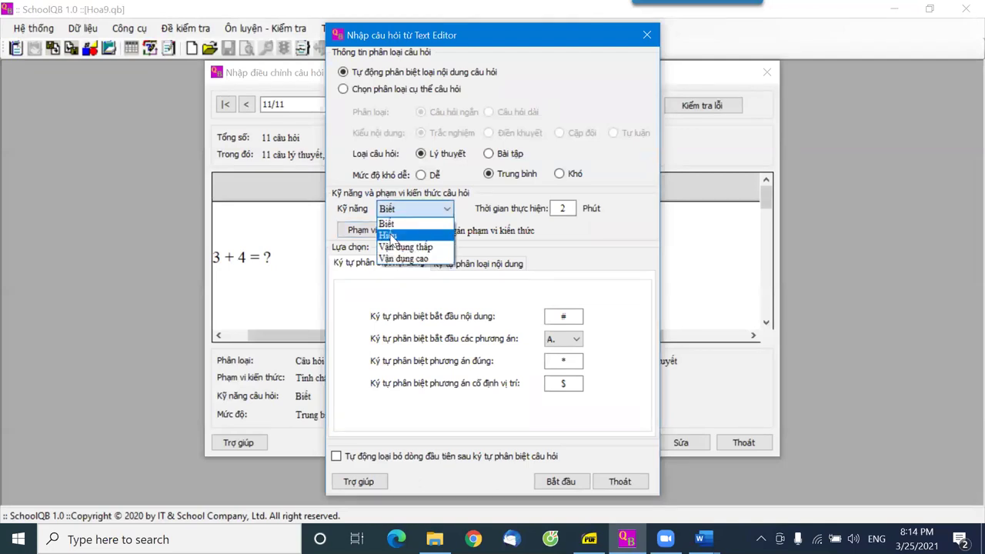
{"action": "left_click", "coordinate": [390, 237]}
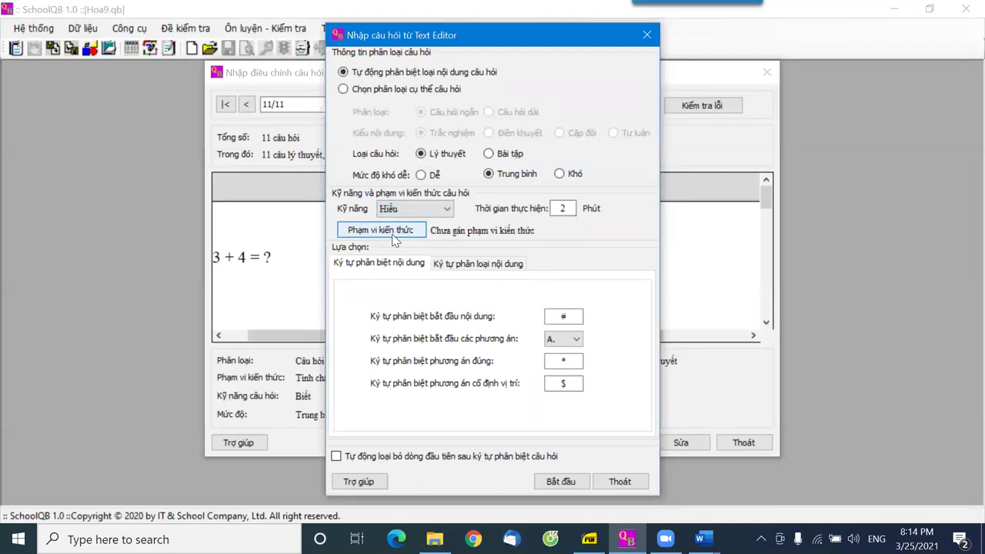
{"action": "left_click", "coordinate": [398, 236]}
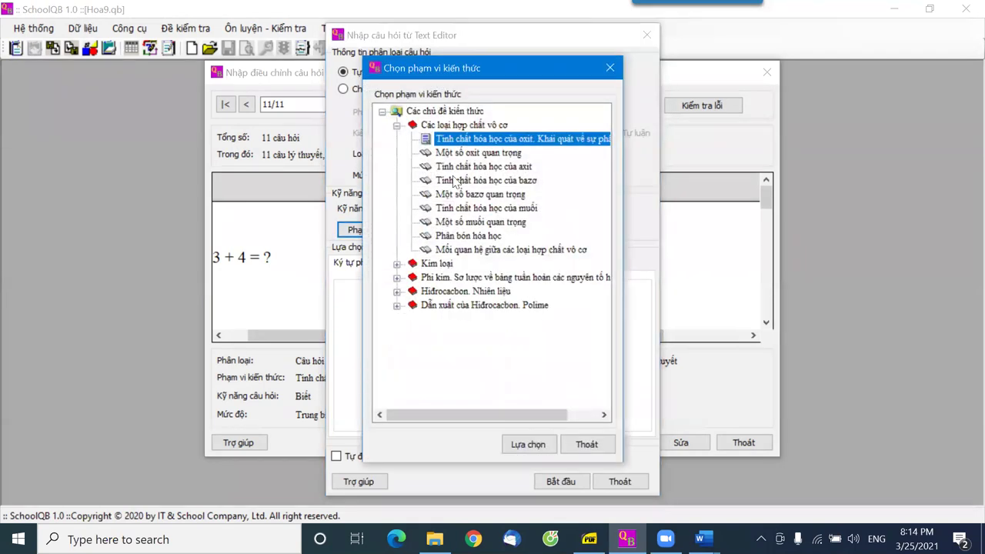
{"action": "left_click", "coordinate": [481, 141]}
{"action": "left_click", "coordinate": [528, 443]}
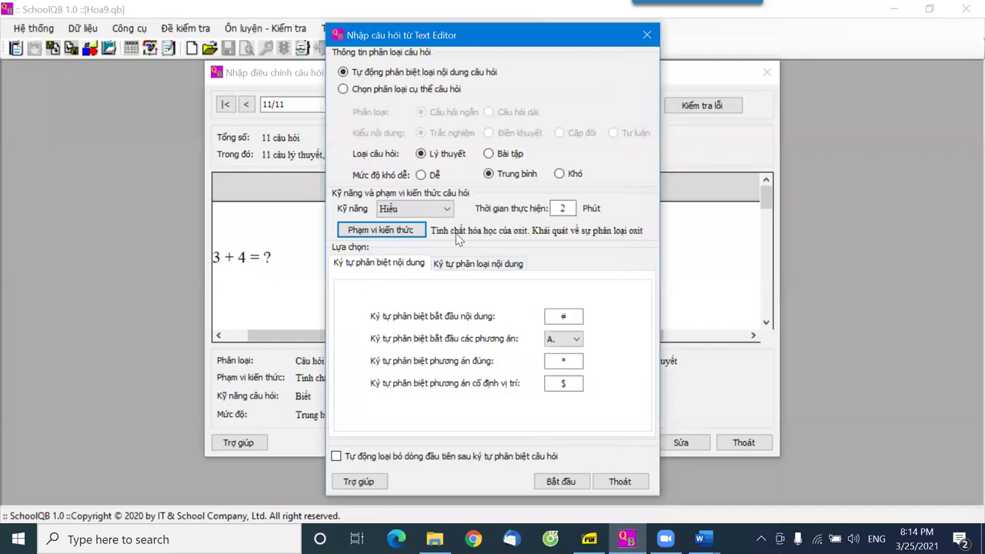
{"action": "left_click", "coordinate": [552, 482]}
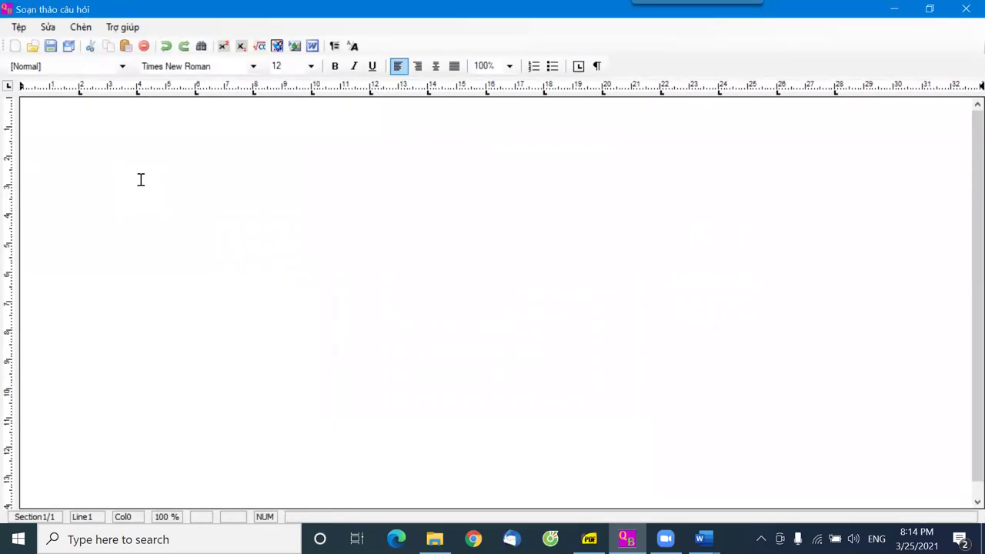
Copy all questions under "2. Mức thông hiểu" from Hoa9-B1.docx in Word and paste them into SchoolQB's question editor below an empty first line
{"action": "mouse_move", "coordinate": [700, 538]}
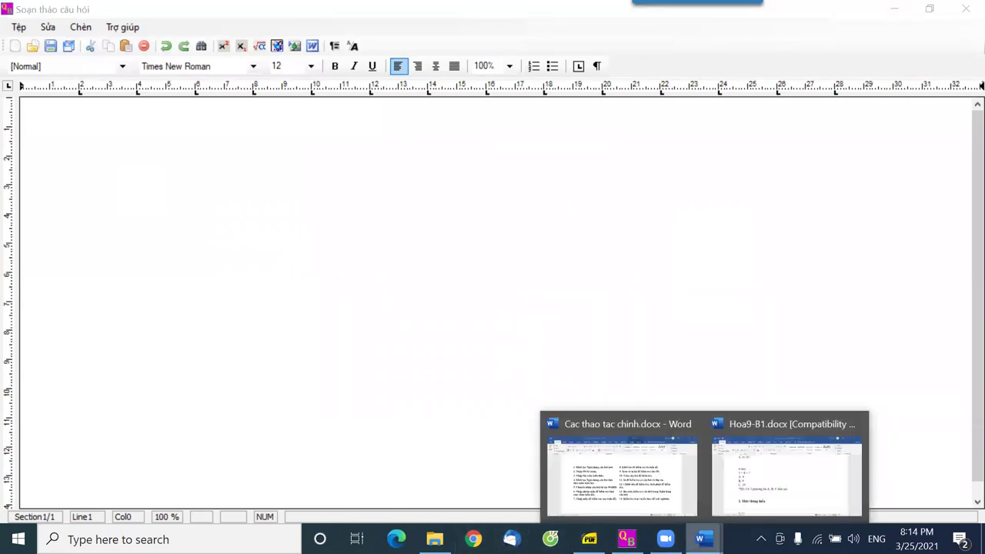
{"action": "left_click", "coordinate": [742, 489]}
{"action": "left_click", "coordinate": [375, 374]}
{"action": "scroll", "coordinate": [346, 361], "scroll_direction": "down", "scroll_amount": 4}
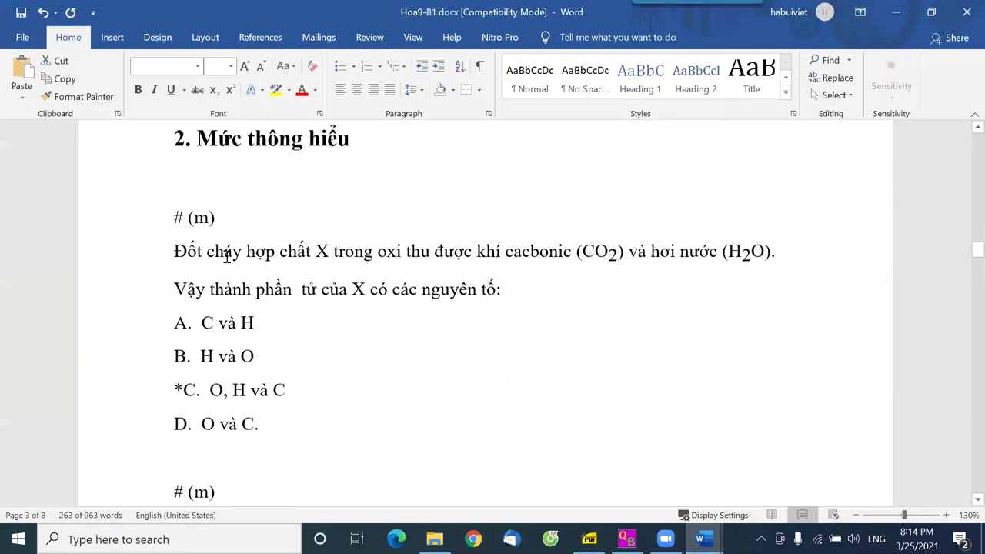
{"action": "left_click_drag", "start_coordinate": [175, 218], "coordinate": [273, 389]}
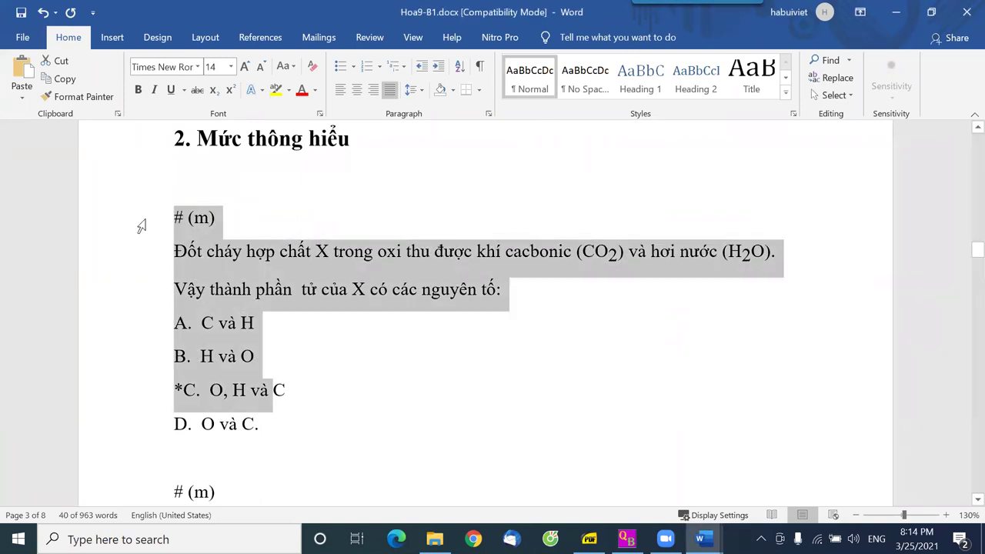
{"action": "left_click", "coordinate": [200, 223]}
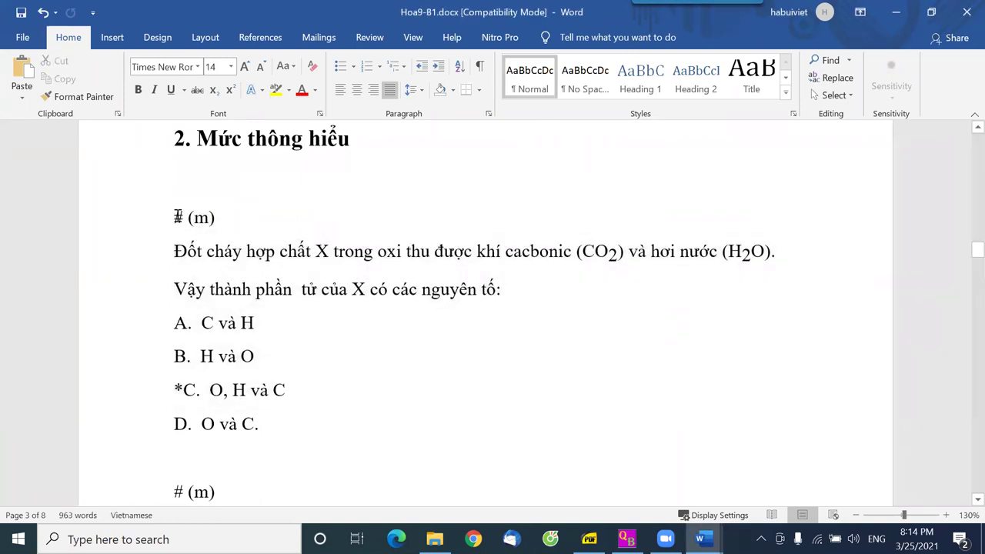
{"action": "left_click_drag", "start_coordinate": [175, 218], "coordinate": [274, 397]}
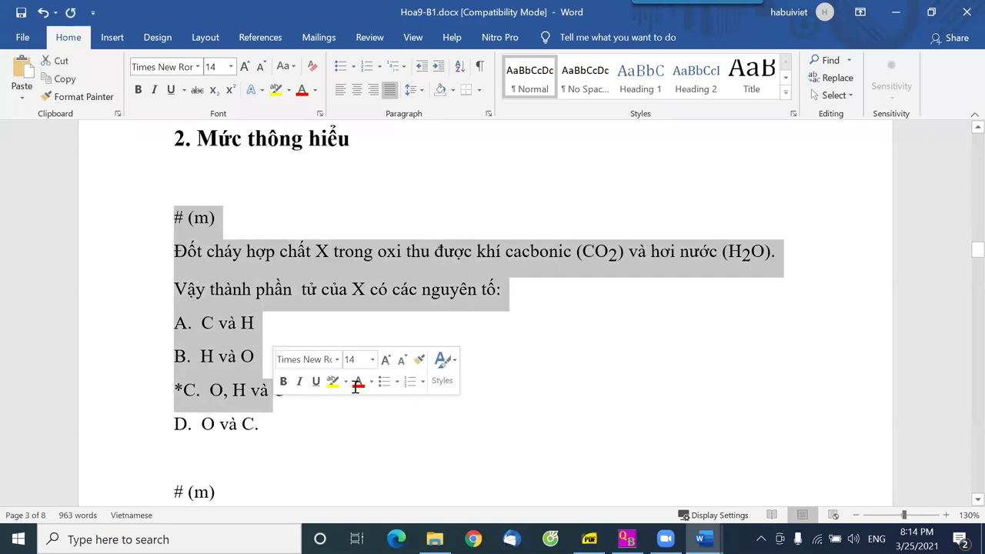
{"action": "scroll", "coordinate": [350, 385], "scroll_direction": "down", "scroll_amount": 15}
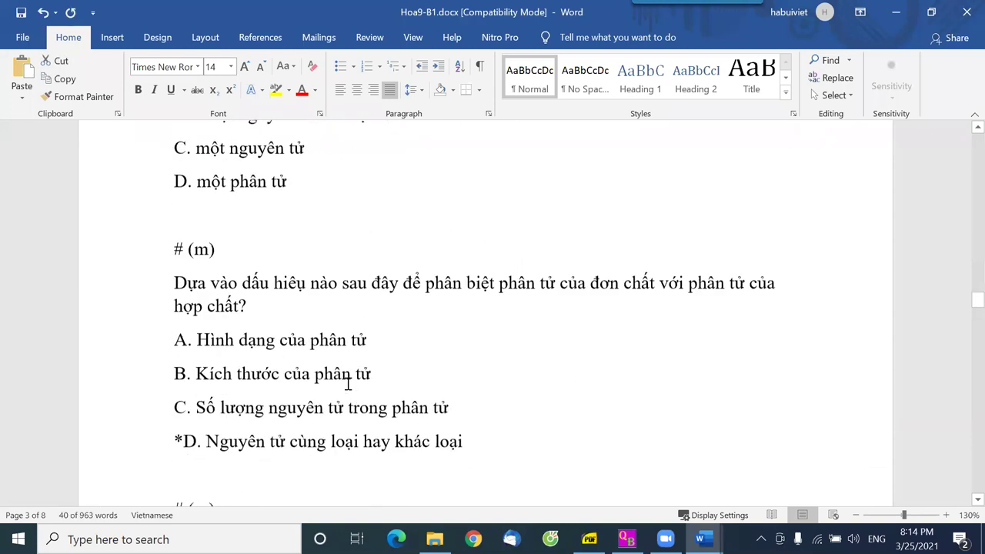
{"action": "scroll", "coordinate": [348, 383], "scroll_direction": "down", "scroll_amount": 10}
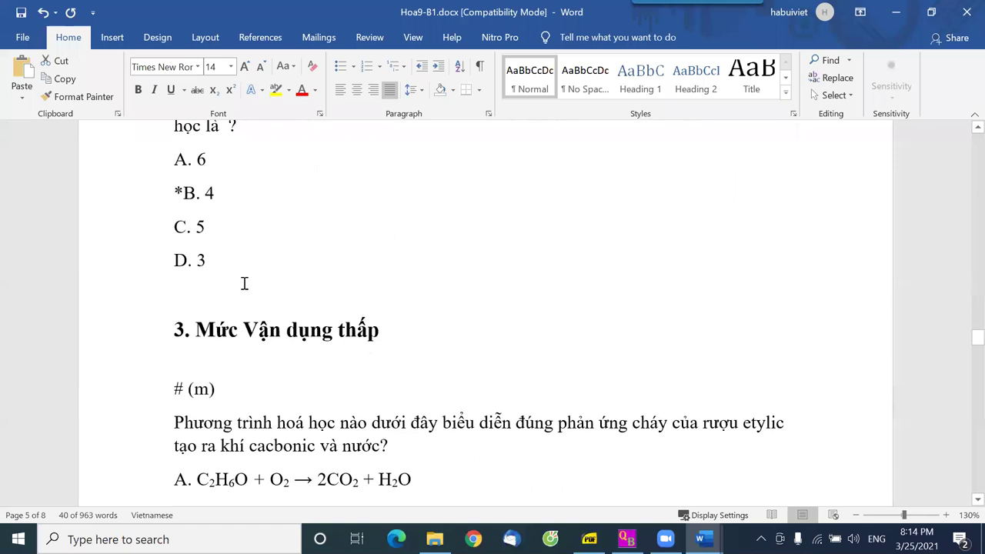
{"action": "left_click", "coordinate": [230, 275], "text": "shift"}
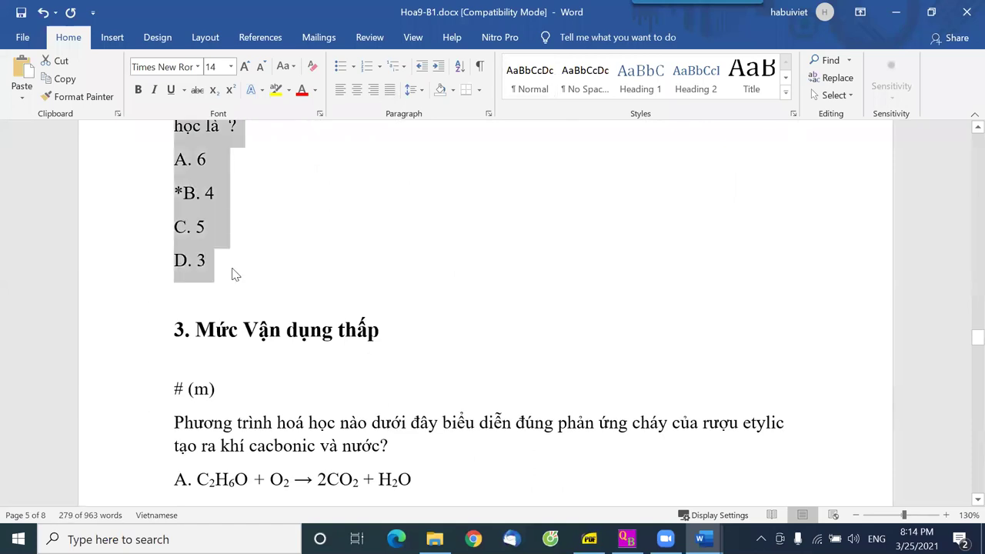
{"action": "left_click", "coordinate": [627, 537]}
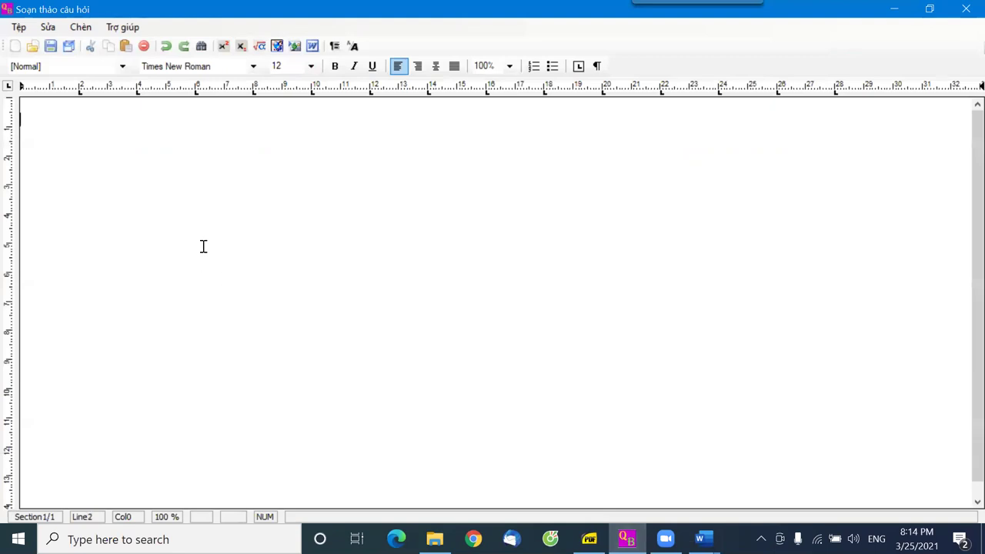
{"action": "key", "text": "ctrl+v"}
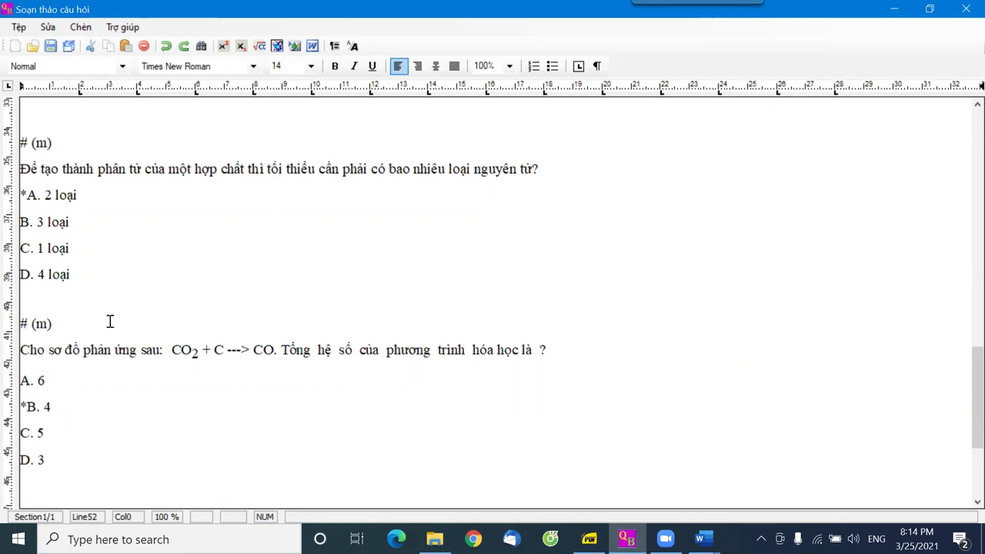
Remove the asterisk before option B of the last question and try to update the questions into the database
{"action": "left_click", "coordinate": [29, 408]}
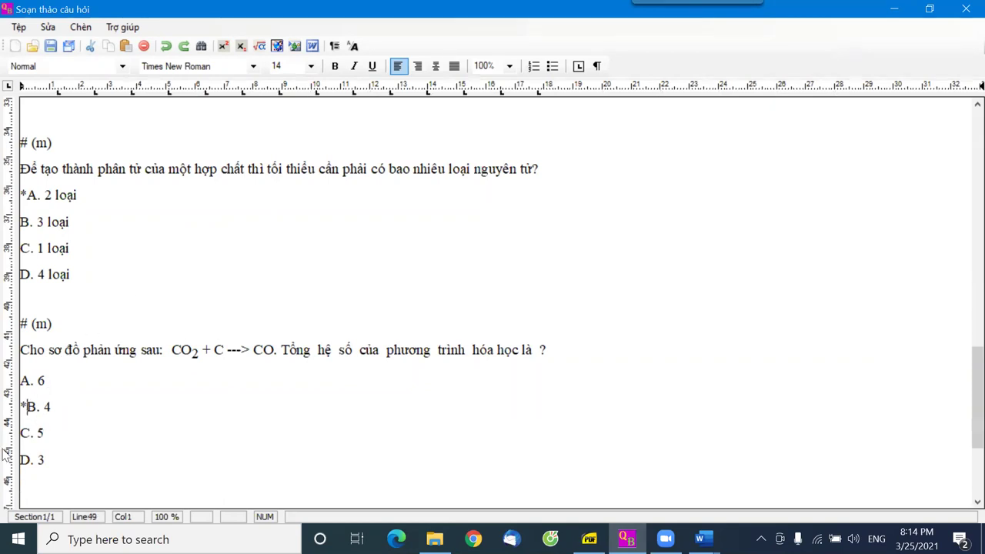
{"action": "key", "text": "BackSpace"}
{"action": "left_click", "coordinate": [19, 27]}
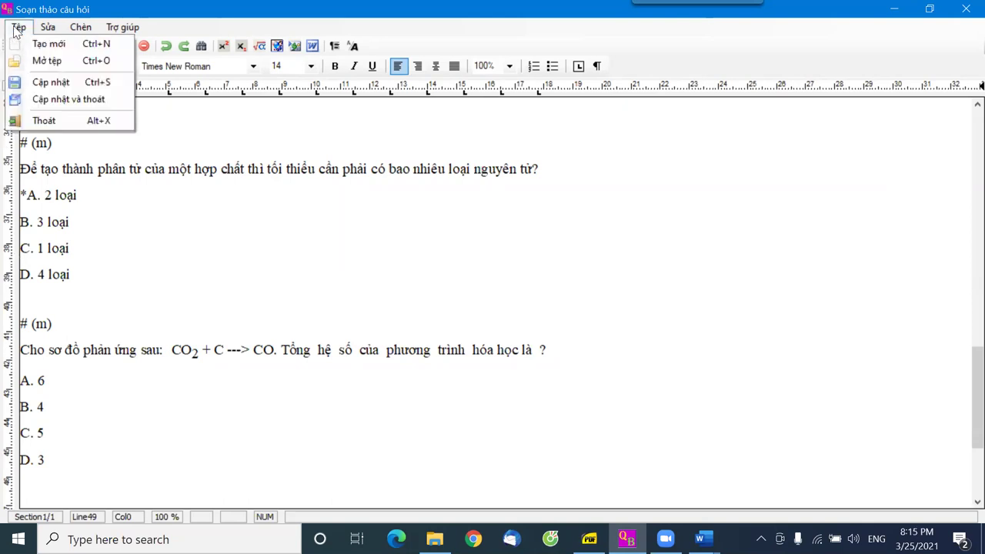
{"action": "left_click", "coordinate": [62, 82]}
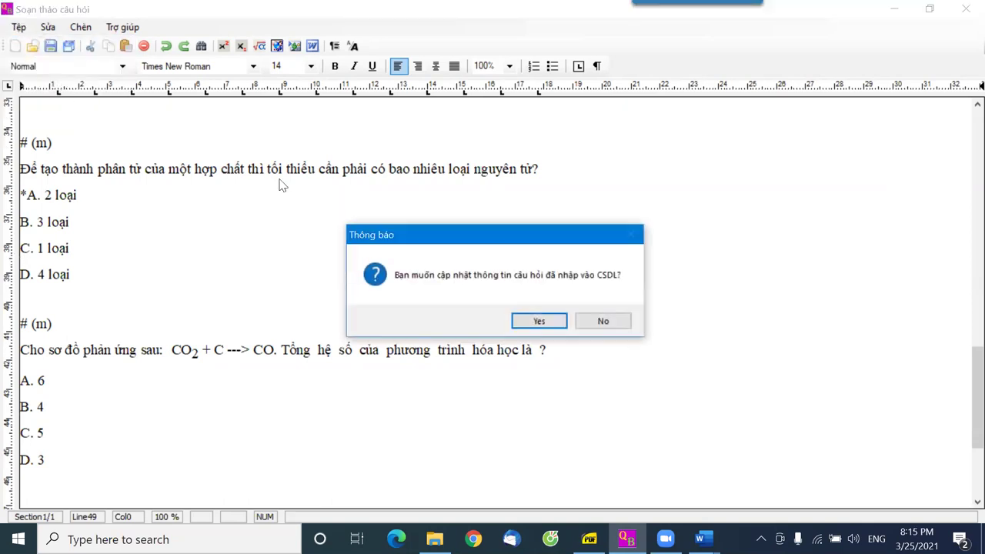
{"action": "left_click", "coordinate": [538, 321]}
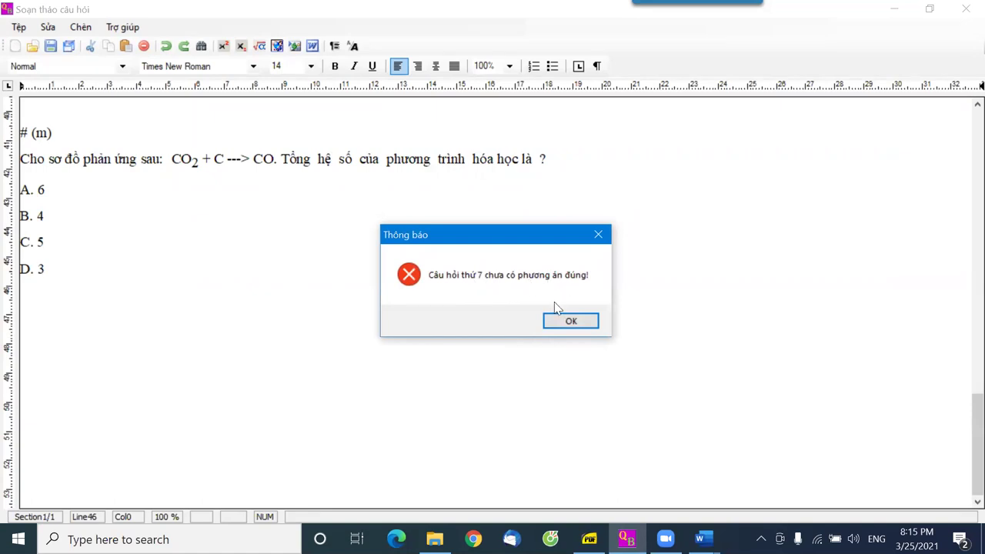
{"action": "left_click", "coordinate": [568, 322]}
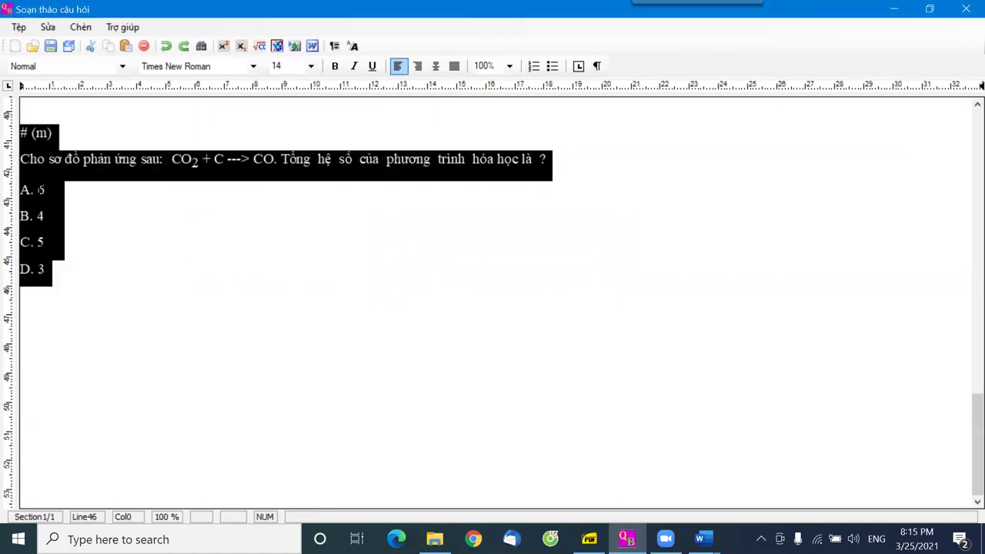
Mark option B of the last question, about CO2 + C, as the correct answer with an asterisk before it
{"action": "left_click", "coordinate": [27, 215]}
{"action": "key", "text": "Home"}
{"action": "type", "text": "*"}
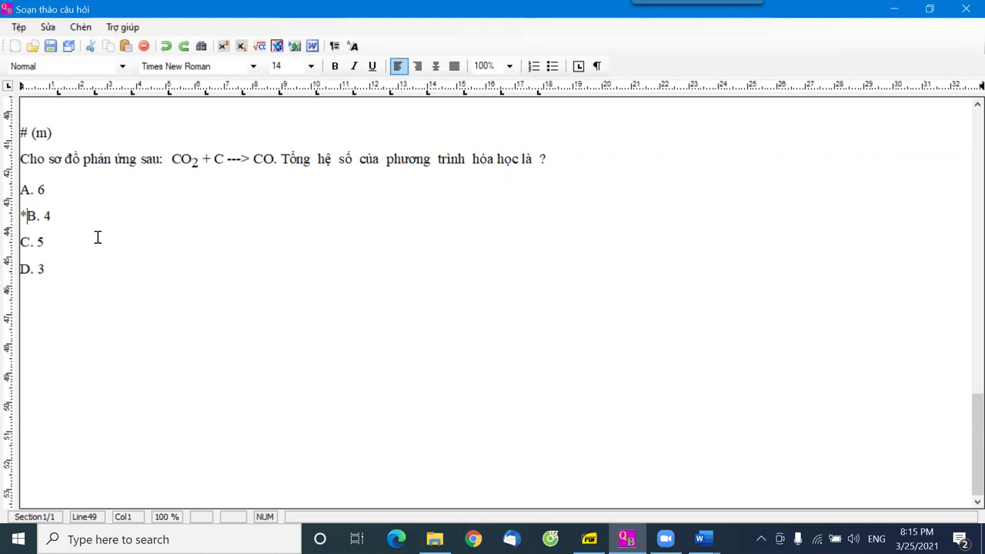
Update the question database with the "Mức thông hiểu" questions, confirm the transfer and close the question editor
{"action": "left_click", "coordinate": [18, 27]}
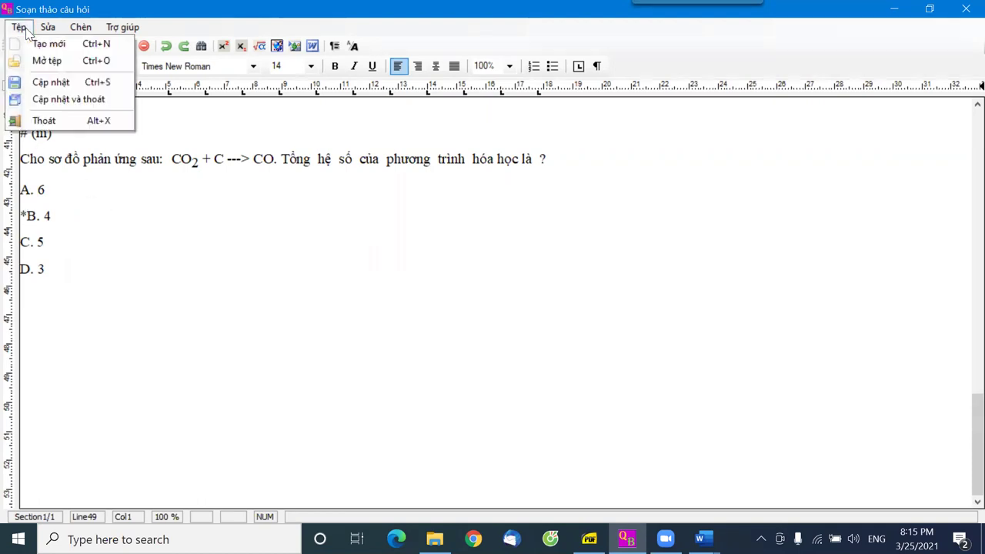
{"action": "left_click", "coordinate": [65, 82]}
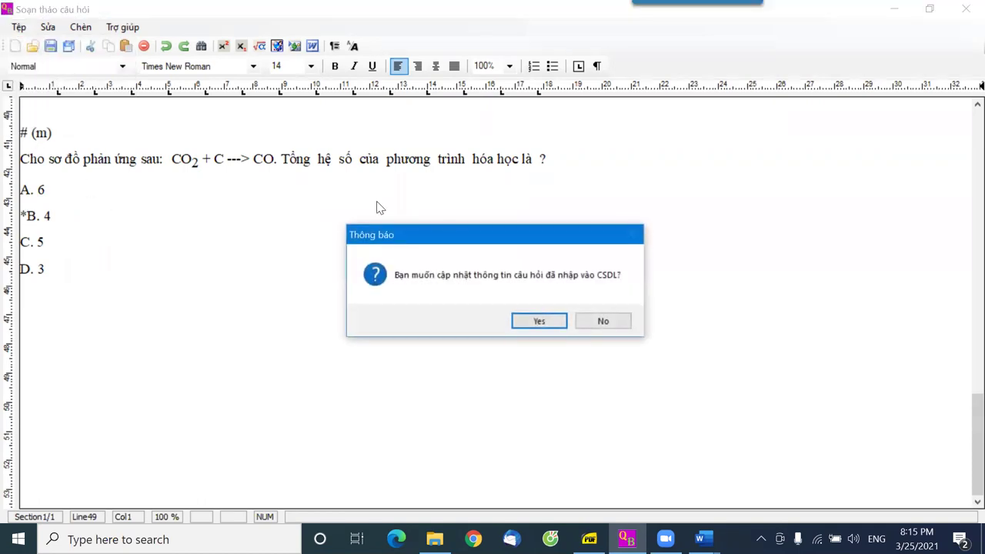
{"action": "left_click", "coordinate": [538, 321]}
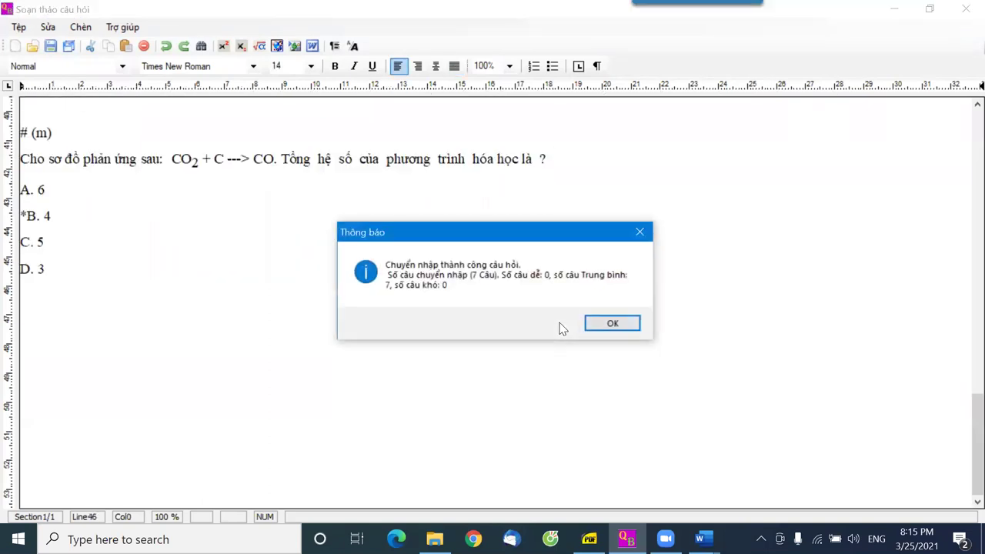
{"action": "left_click", "coordinate": [617, 323]}
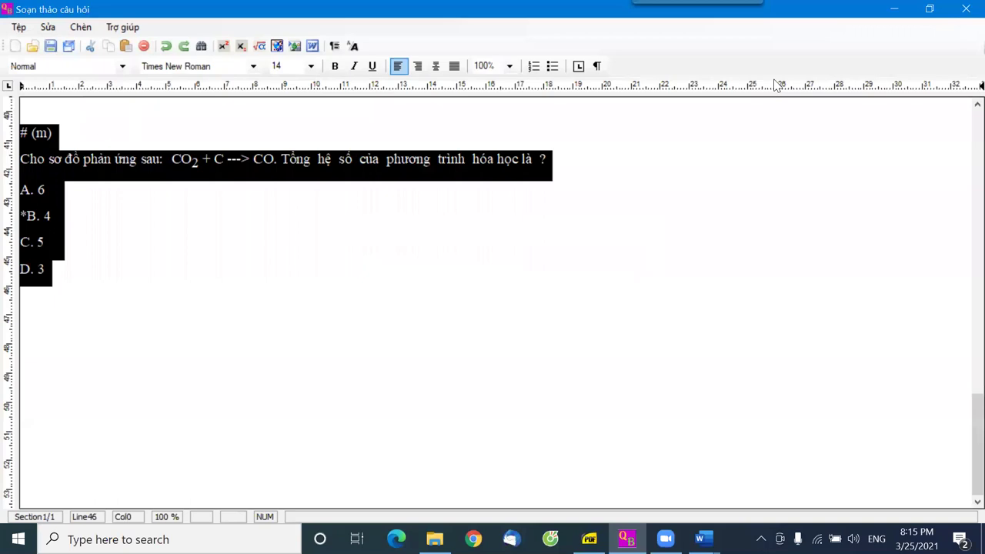
{"action": "left_click", "coordinate": [963, 11]}
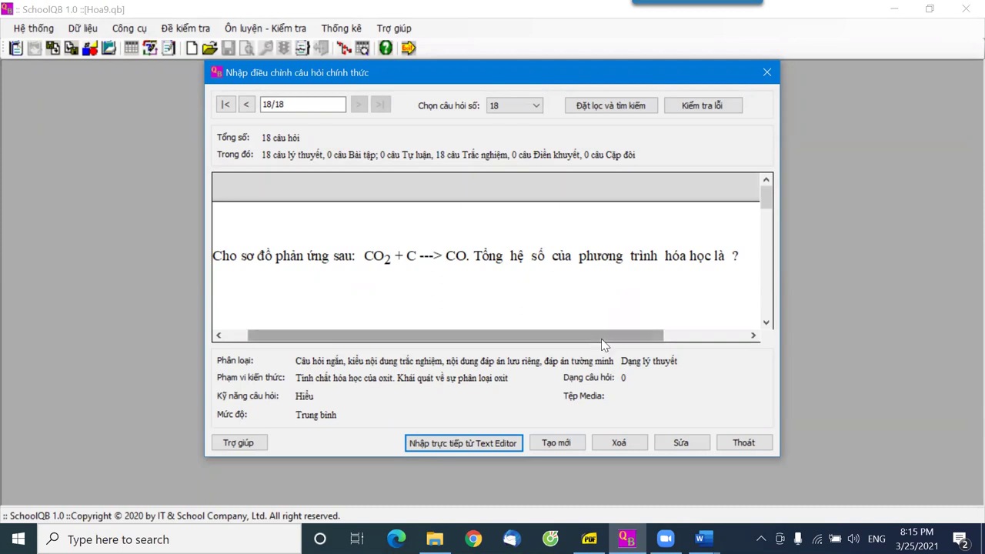
Start a Text Editor import with skill "Vận dụng thấp" and knowledge scope "Tính chất hóa học của oxit. Khái quát về sự phân loại oxit"
{"action": "left_click", "coordinate": [464, 443]}
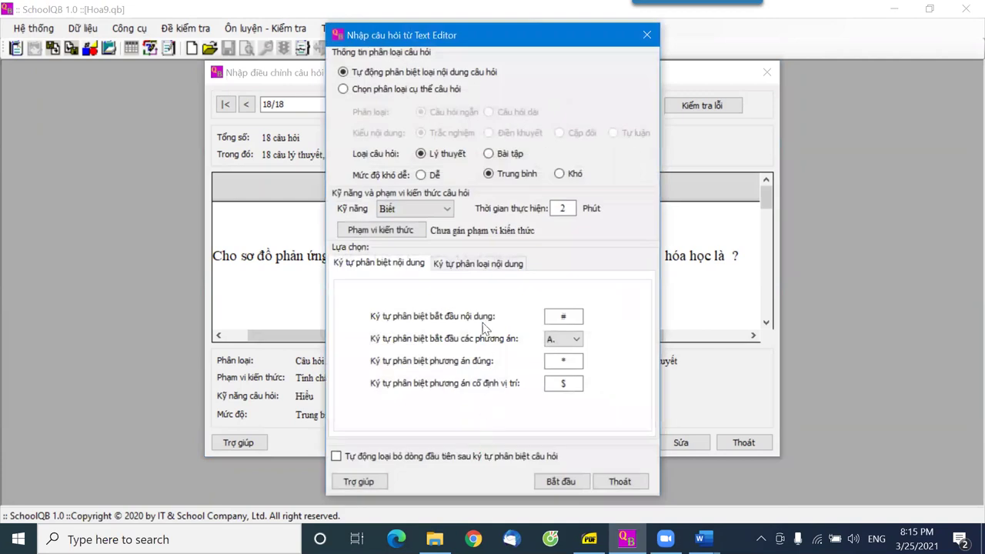
{"action": "left_click", "coordinate": [423, 209]}
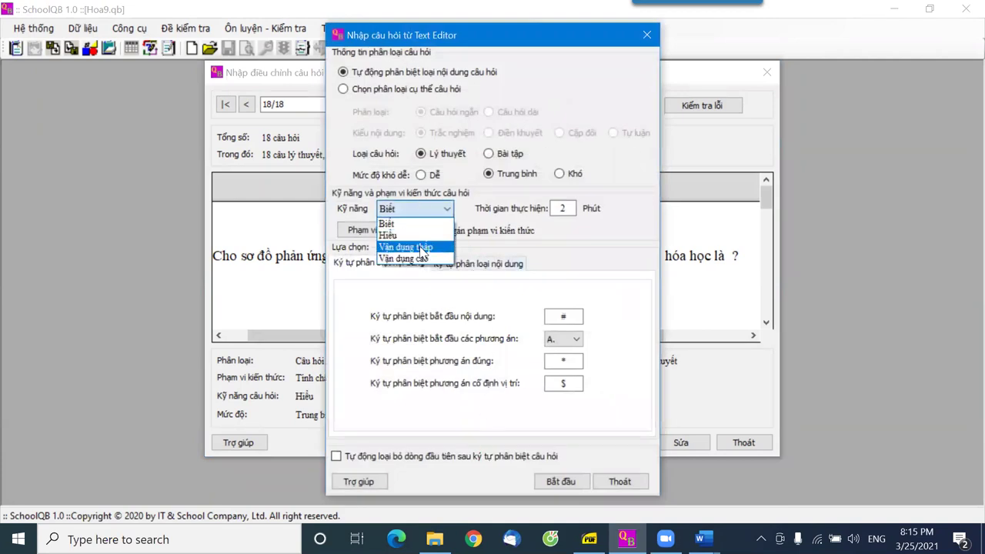
{"action": "left_click", "coordinate": [422, 245]}
{"action": "left_click", "coordinate": [379, 230]}
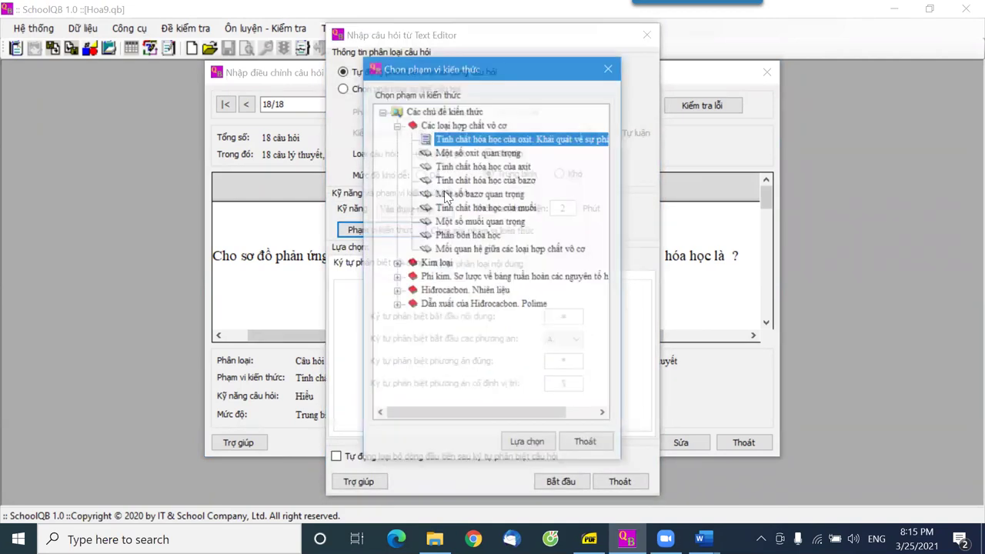
{"action": "left_click", "coordinate": [539, 444]}
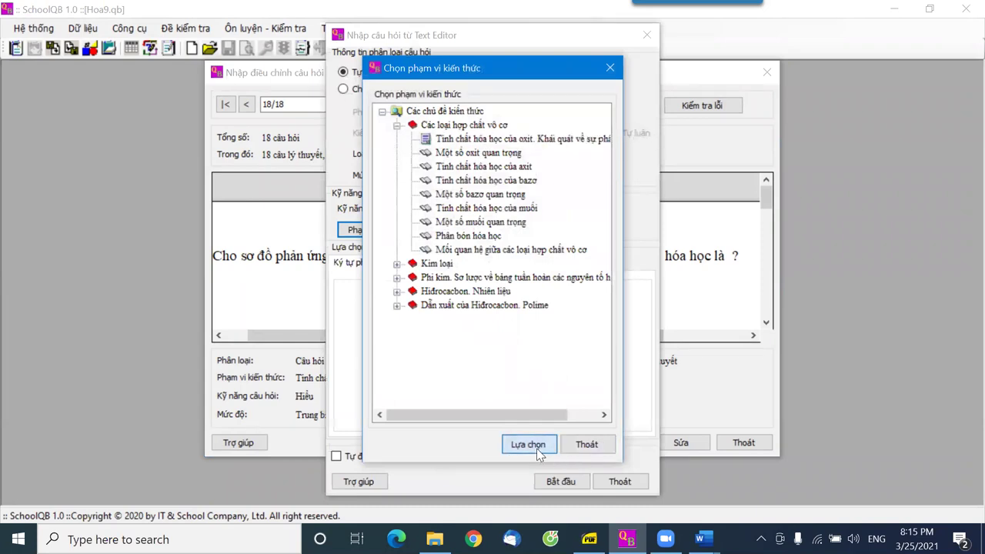
{"action": "left_click", "coordinate": [567, 481]}
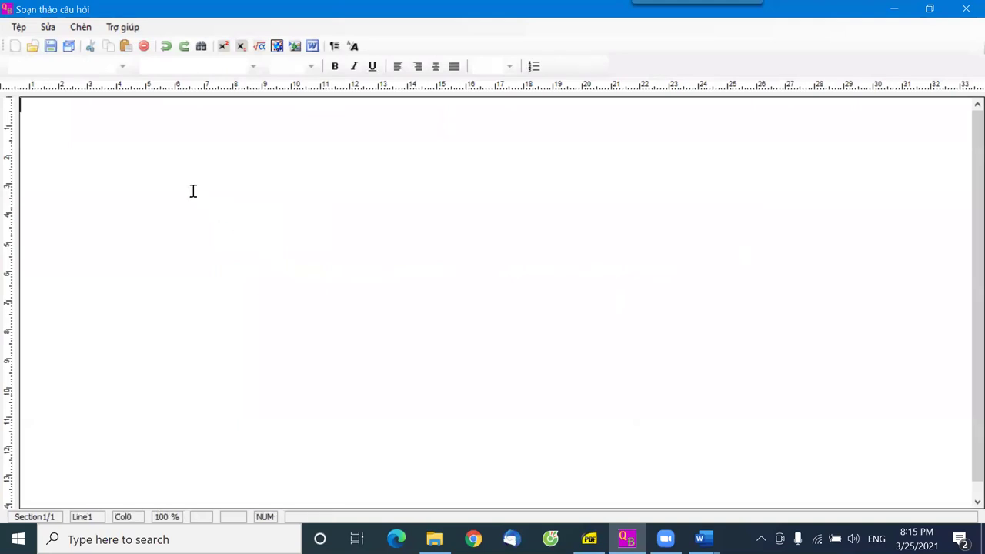
Copy all questions of the "Vận dụng thấp" level from Hoa9-B1.docx in Word and paste them into SchoolQB's question editor
{"action": "mouse_move", "coordinate": [700, 539]}
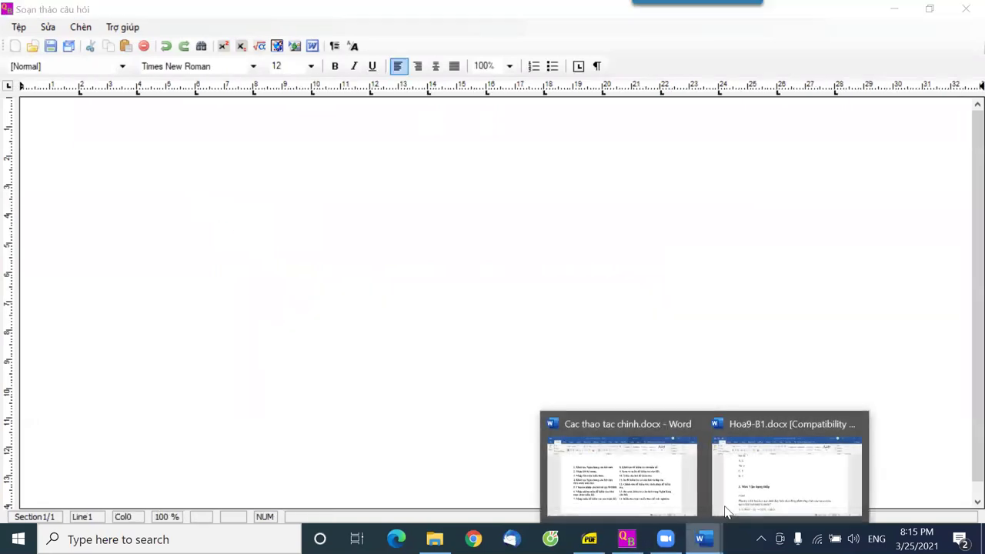
{"action": "left_click", "coordinate": [735, 481]}
{"action": "scroll", "coordinate": [167, 236], "scroll_direction": "down", "scroll_amount": 2}
{"action": "left_click_drag", "start_coordinate": [172, 202], "coordinate": [277, 358]}
{"action": "scroll", "coordinate": [354, 354], "scroll_direction": "down", "scroll_amount": 3}
{"action": "scroll", "coordinate": [354, 354], "scroll_direction": "down", "scroll_amount": 15}
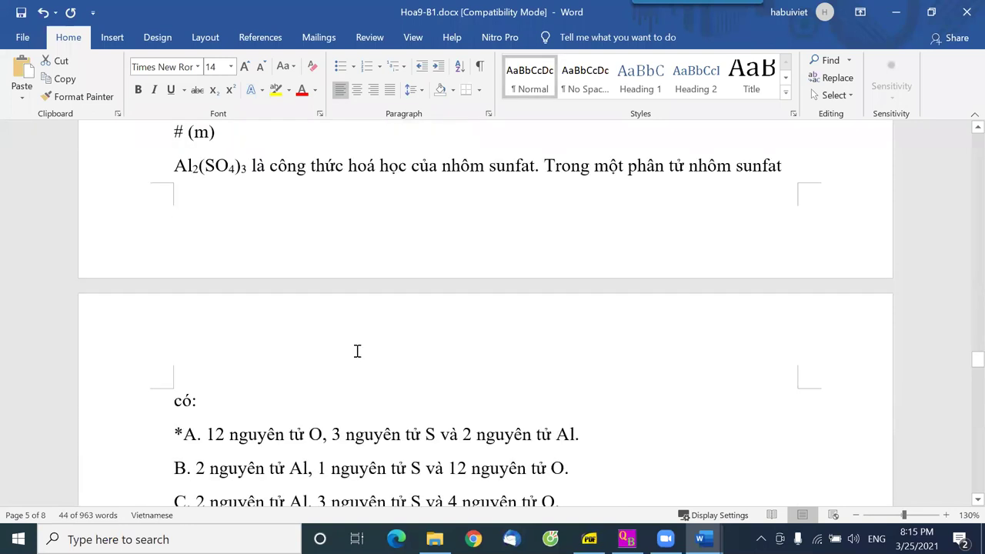
{"action": "scroll", "coordinate": [357, 351], "scroll_direction": "down", "scroll_amount": 3}
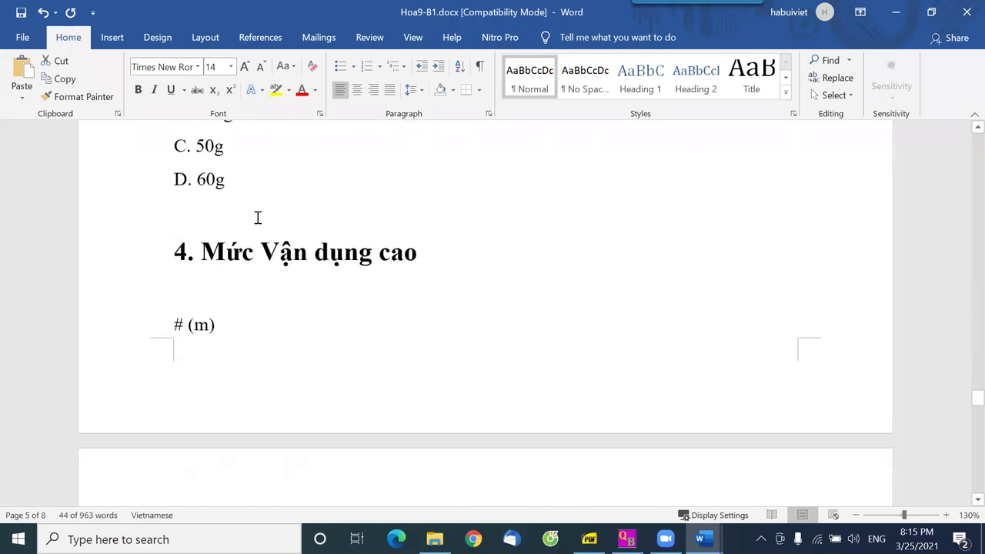
{"action": "left_click", "coordinate": [257, 193], "text": "shift"}
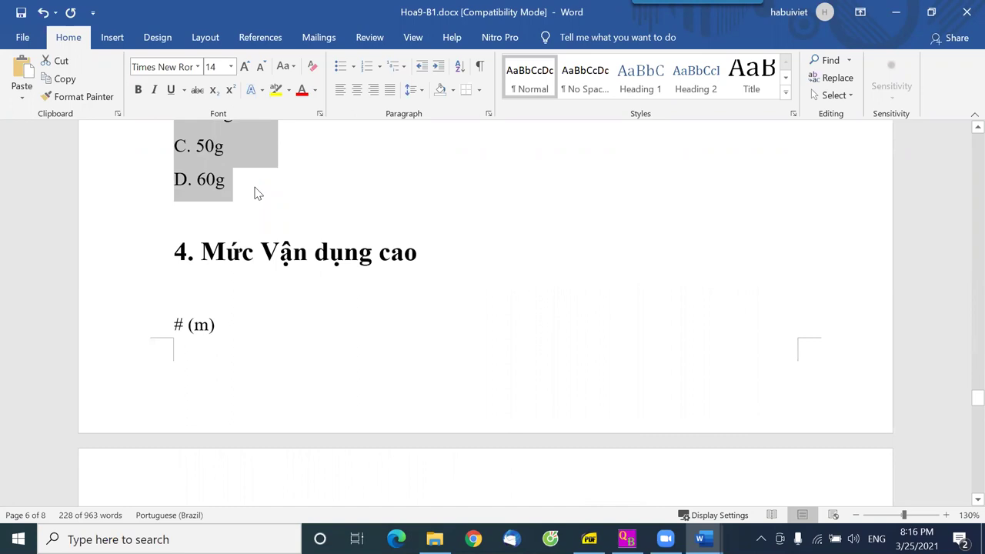
{"action": "left_click", "coordinate": [627, 538]}
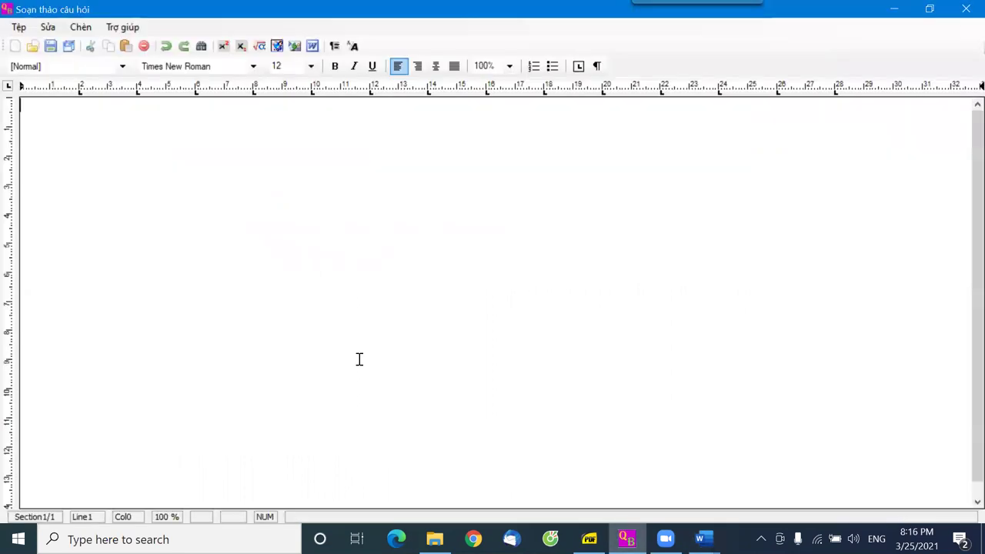
{"action": "key", "text": "ctrl+v"}
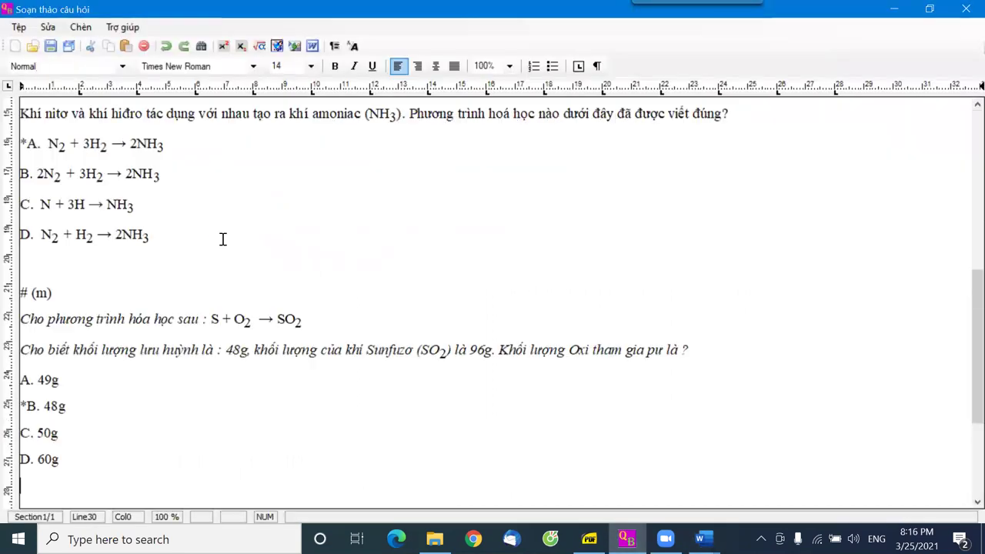
Update the question database with the "Vận dụng thấp" questions, confirm the transfer and close the question editor
{"action": "left_click", "coordinate": [18, 27]}
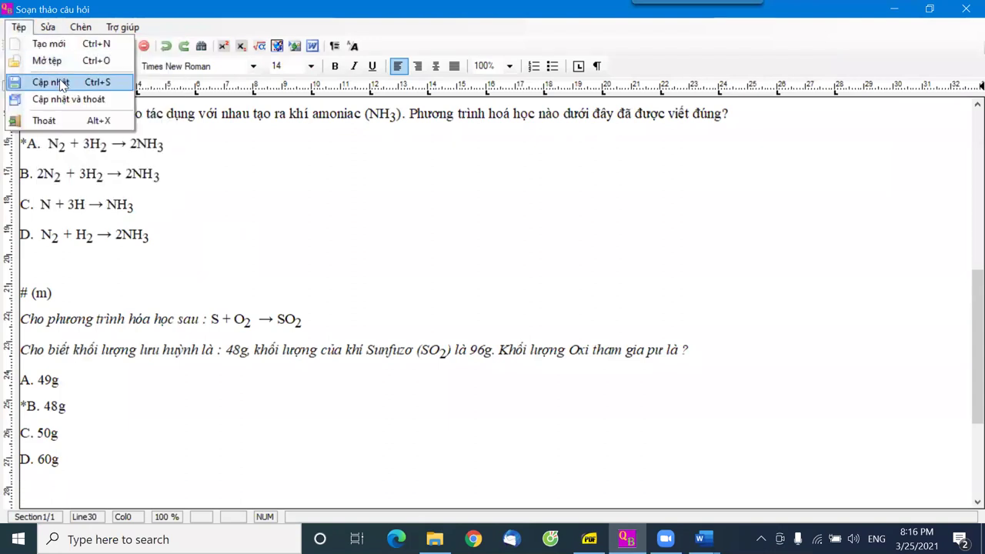
{"action": "left_click", "coordinate": [61, 82]}
{"action": "left_click", "coordinate": [542, 323]}
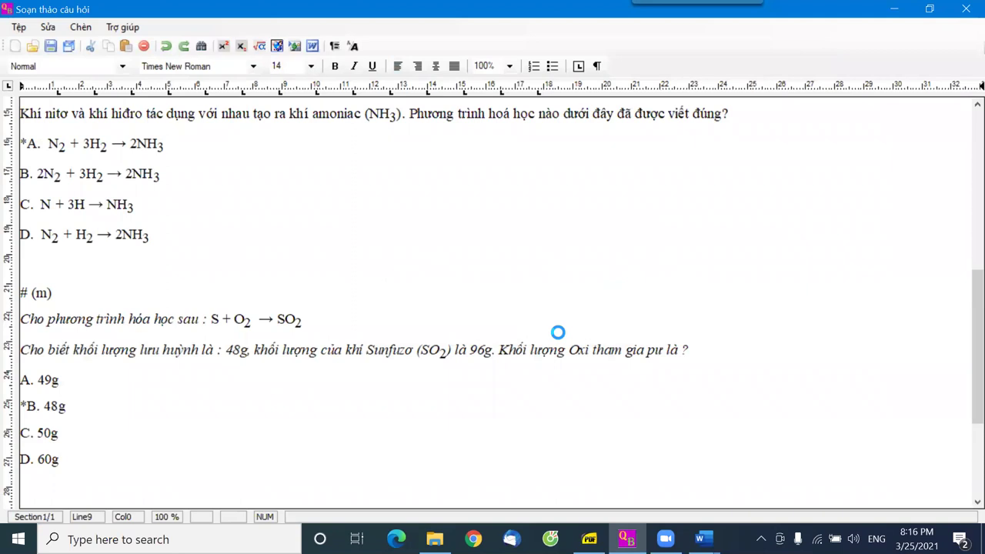
{"action": "left_click", "coordinate": [612, 324]}
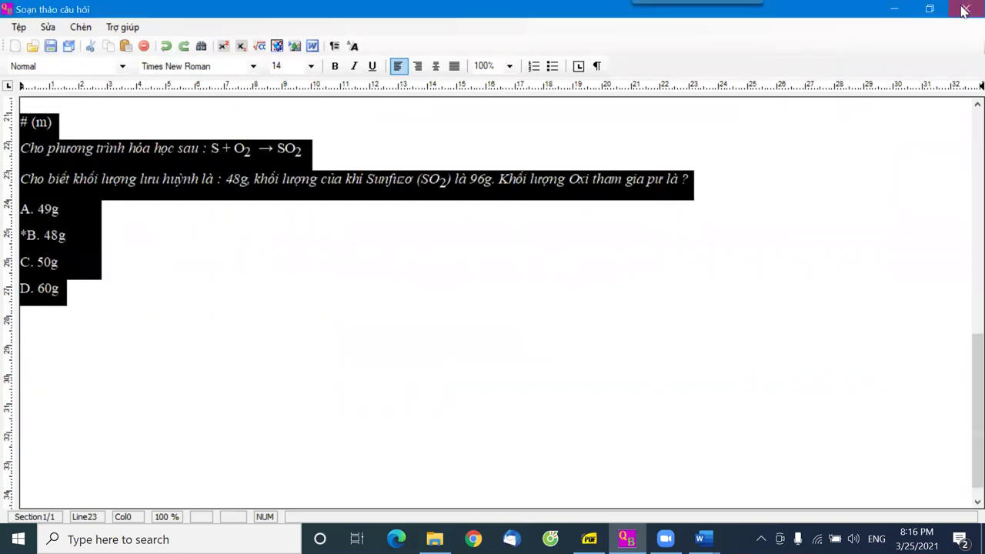
{"action": "left_click", "coordinate": [963, 10]}
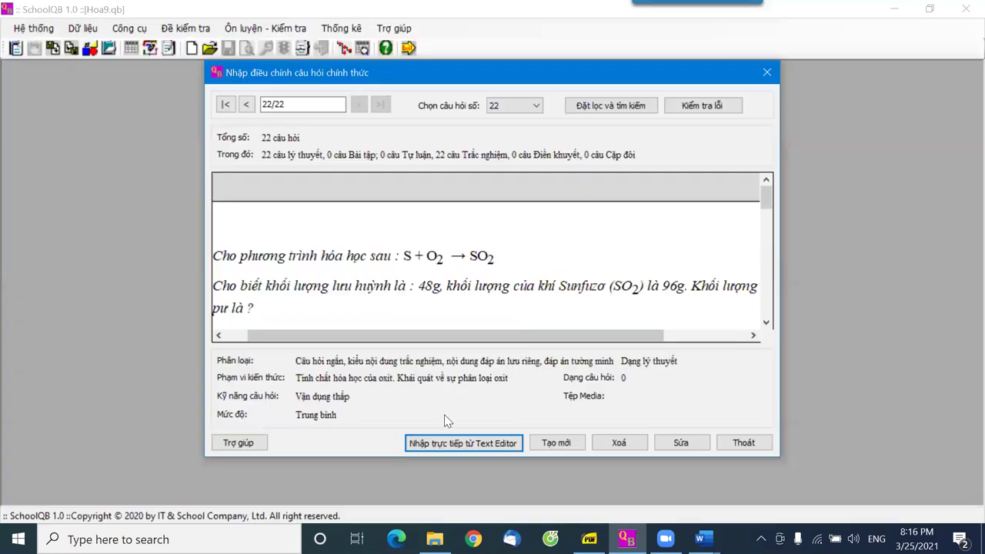
Start another Text Editor import with skill "Vận dụng cao" and the same oxide properties and classification topic as knowledge scope
{"action": "left_click", "coordinate": [458, 444]}
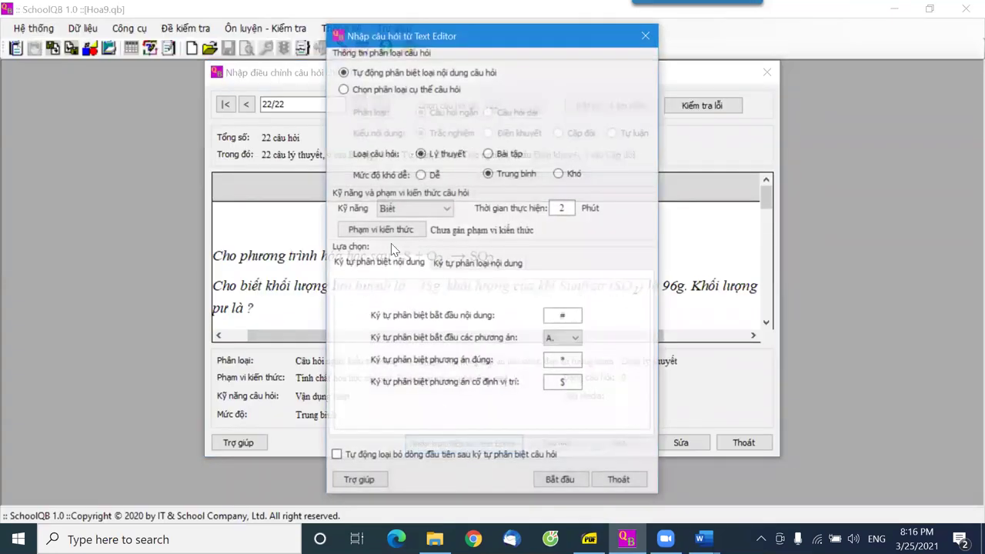
{"action": "left_click", "coordinate": [414, 209]}
{"action": "left_click", "coordinate": [413, 263]}
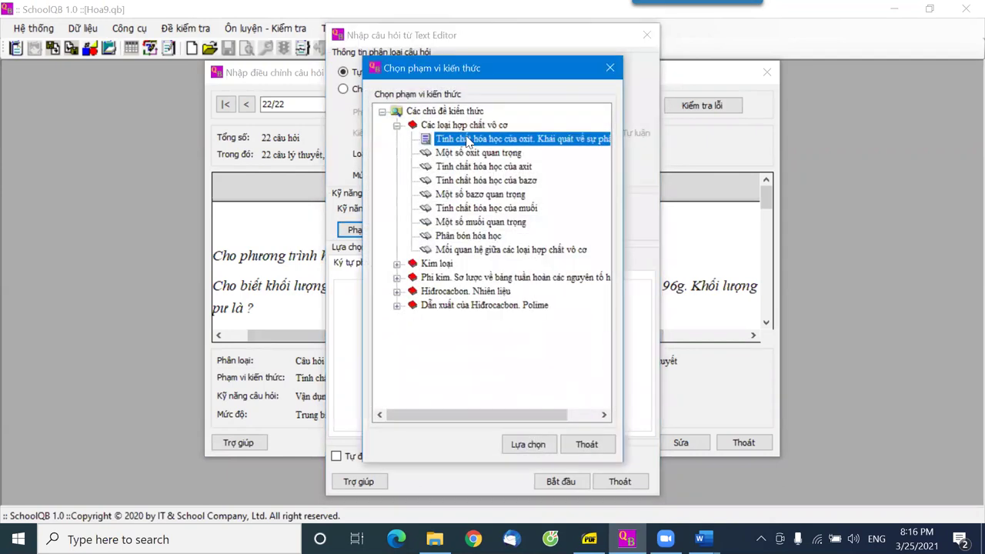
{"action": "left_click", "coordinate": [528, 445]}
{"action": "left_click", "coordinate": [560, 482]}
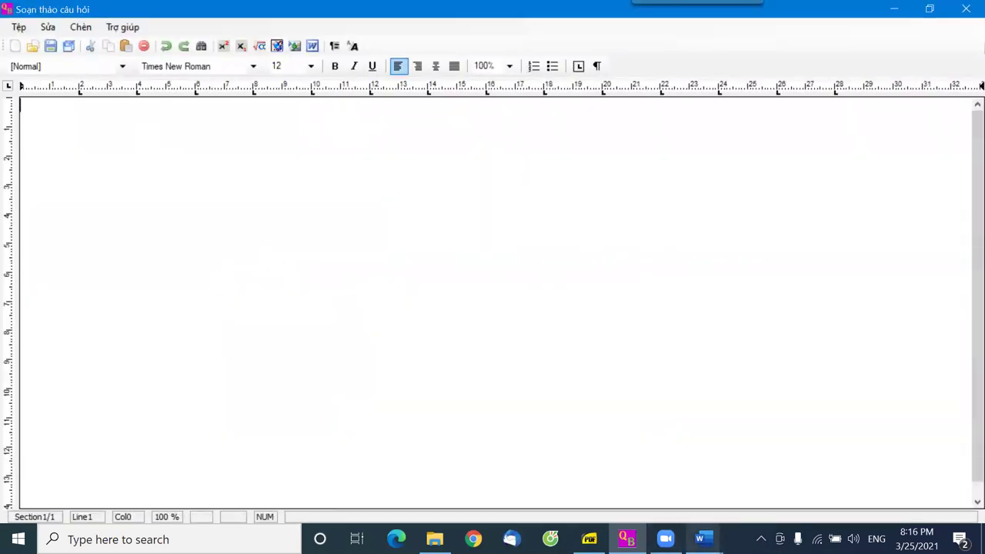
Copy all questions under "4. Mức Vận dụng cao" from Hoa9-B1.docx in Word and paste them into SchoolQB's editor below two empty lines
{"action": "mouse_move", "coordinate": [700, 538]}
{"action": "left_click", "coordinate": [759, 487]}
{"action": "scroll", "coordinate": [182, 222], "scroll_direction": "down", "scroll_amount": 4}
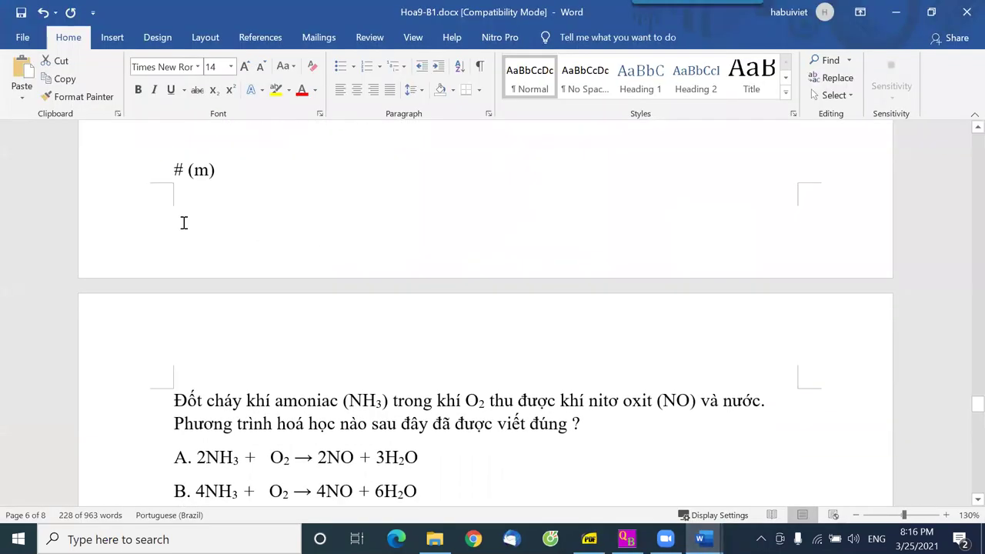
{"action": "scroll", "coordinate": [182, 223], "scroll_direction": "up", "scroll_amount": 3}
{"action": "left_click_drag", "start_coordinate": [173, 270], "coordinate": [213, 295]}
{"action": "scroll", "coordinate": [347, 372], "scroll_direction": "down", "scroll_amount": 3}
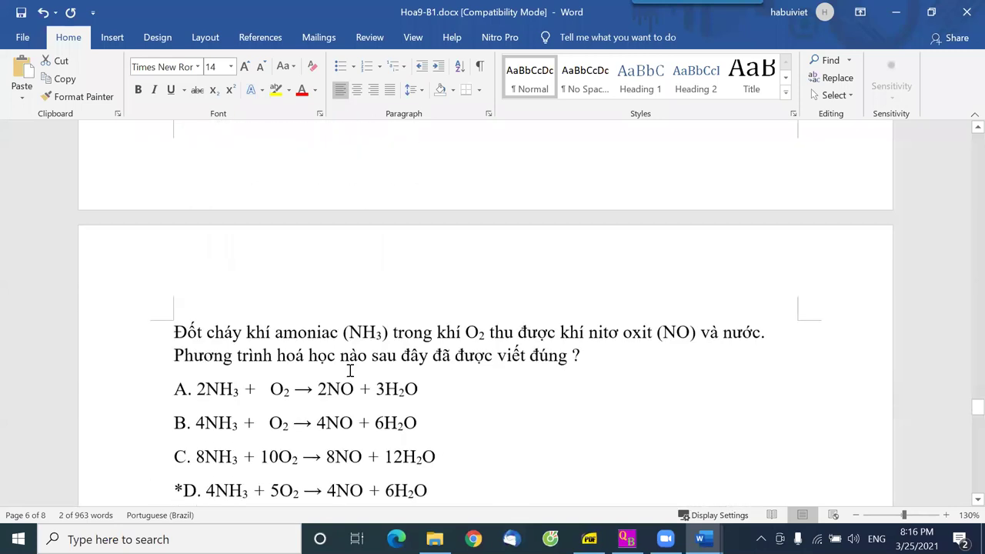
{"action": "scroll", "coordinate": [350, 373], "scroll_direction": "down", "scroll_amount": 6}
{"action": "scroll", "coordinate": [352, 368], "scroll_direction": "down", "scroll_amount": 5}
{"action": "scroll", "coordinate": [372, 362], "scroll_direction": "down", "scroll_amount": 3}
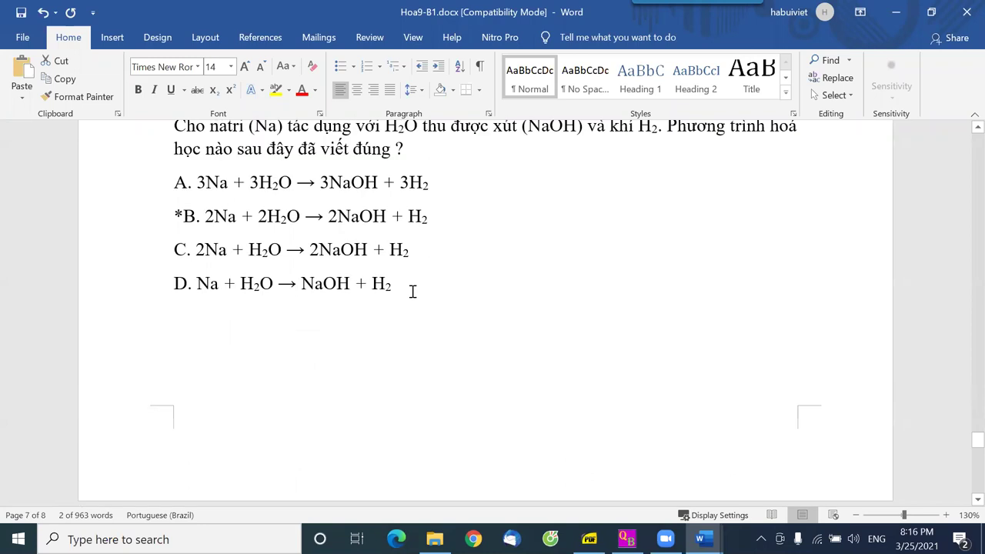
{"action": "left_click", "coordinate": [411, 291], "text": "shift"}
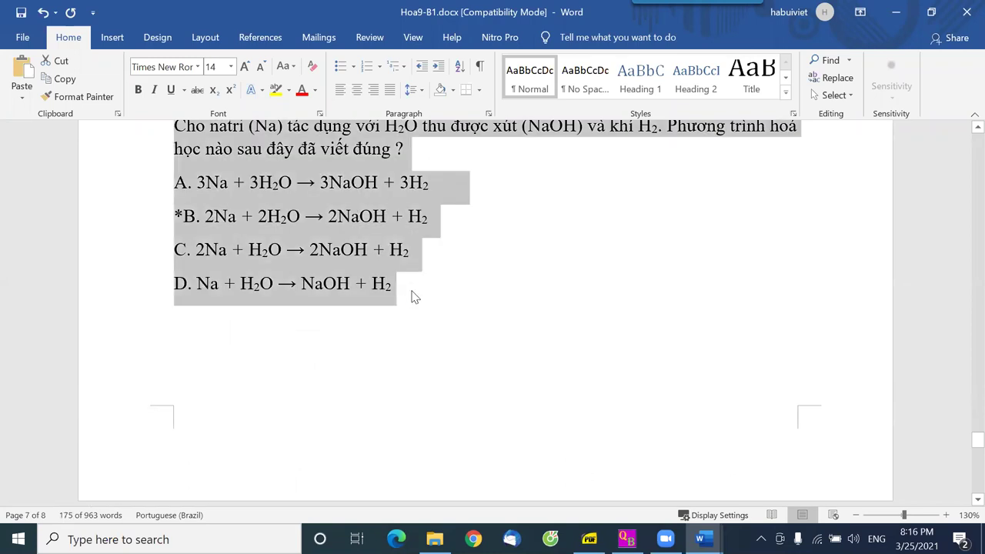
{"action": "left_click", "coordinate": [626, 538]}
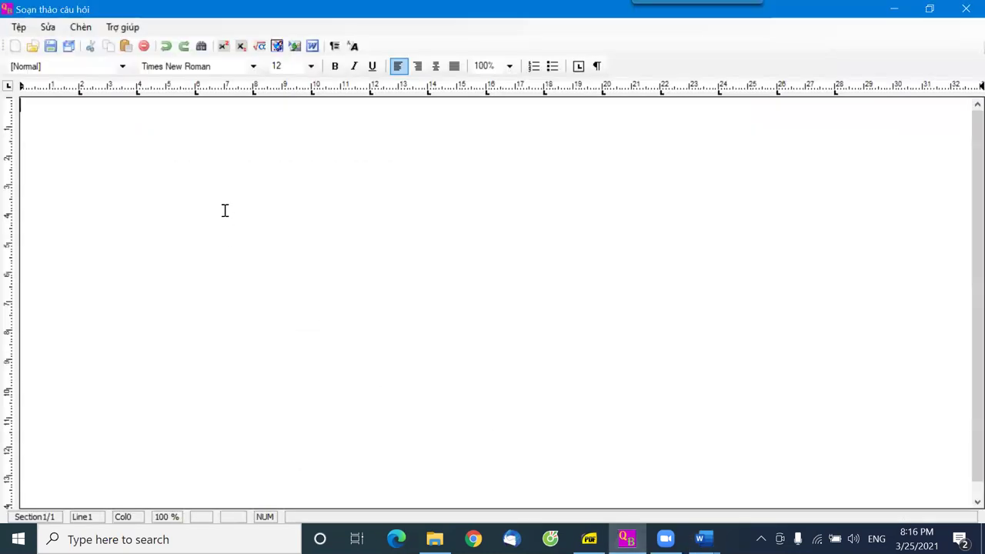
{"action": "key", "text": "Return"}
{"action": "key", "text": "Return"}
{"action": "key", "text": "ctrl+v"}
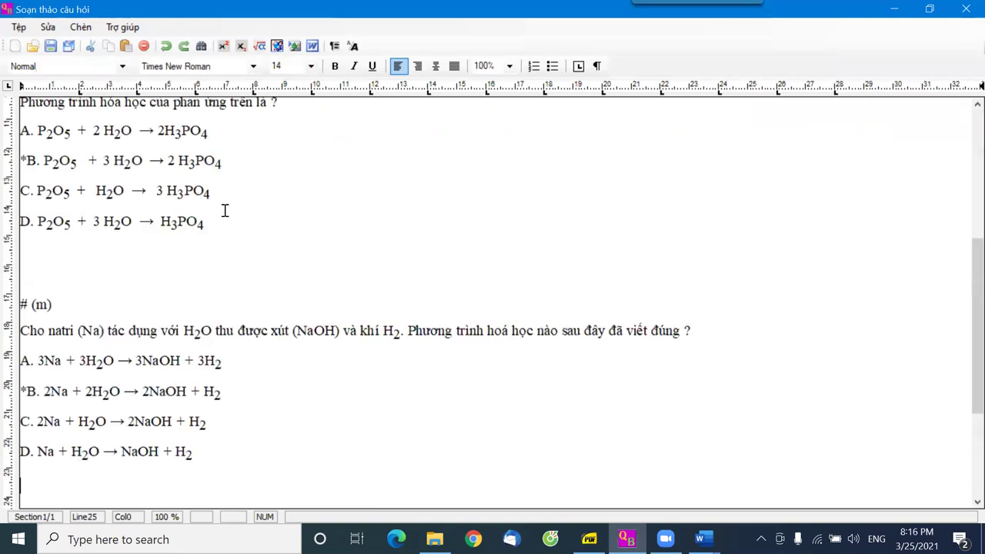
Update the question database with the "Vận dụng cao" questions and confirm the transfer
{"action": "left_click", "coordinate": [20, 28]}
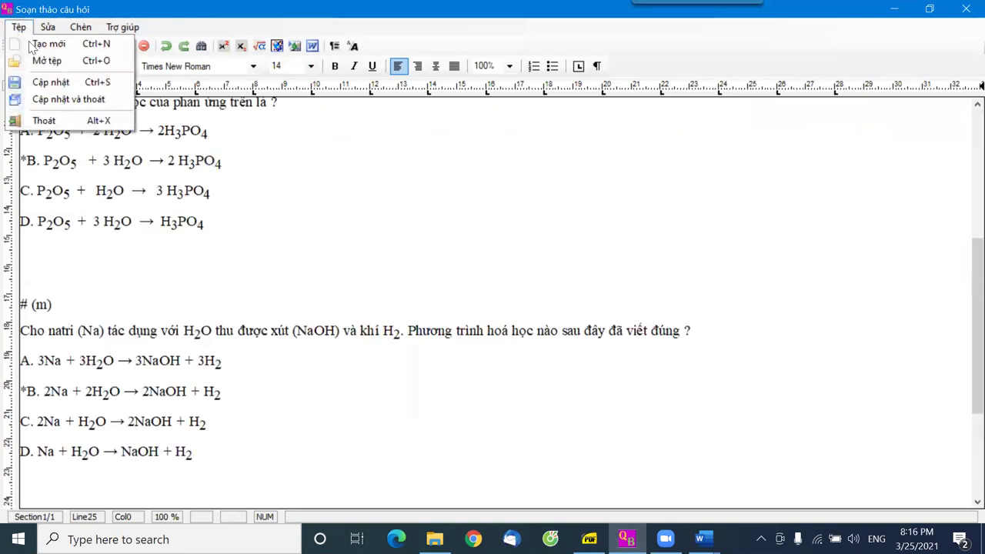
{"action": "left_click", "coordinate": [53, 85]}
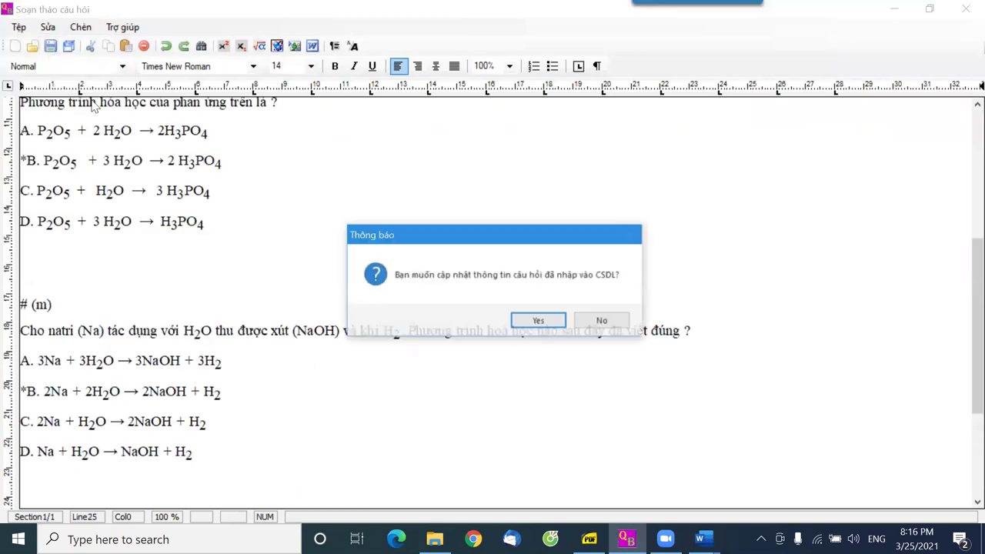
{"action": "left_click", "coordinate": [539, 322]}
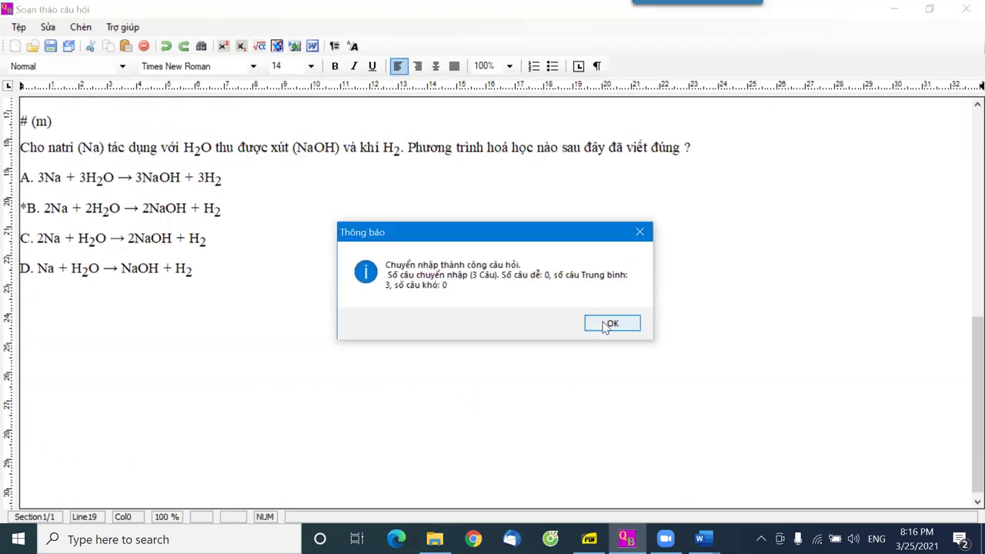
{"action": "left_click", "coordinate": [609, 324]}
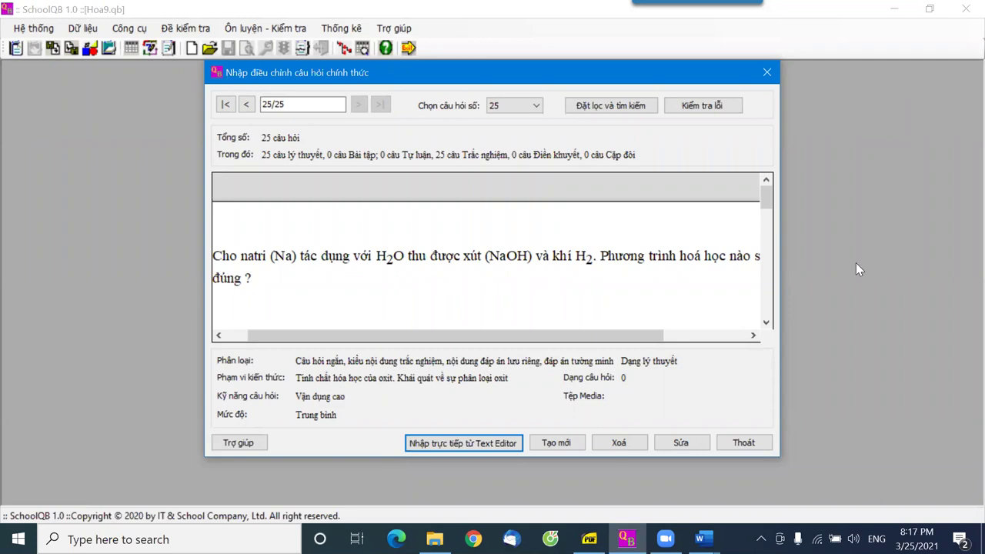
Switch to Cac thao tac chinh.docx in Word and point out item 5, "Chuyển nhập câu hỏi từ tệp WORD", in the task list
{"action": "left_click", "coordinate": [700, 538]}
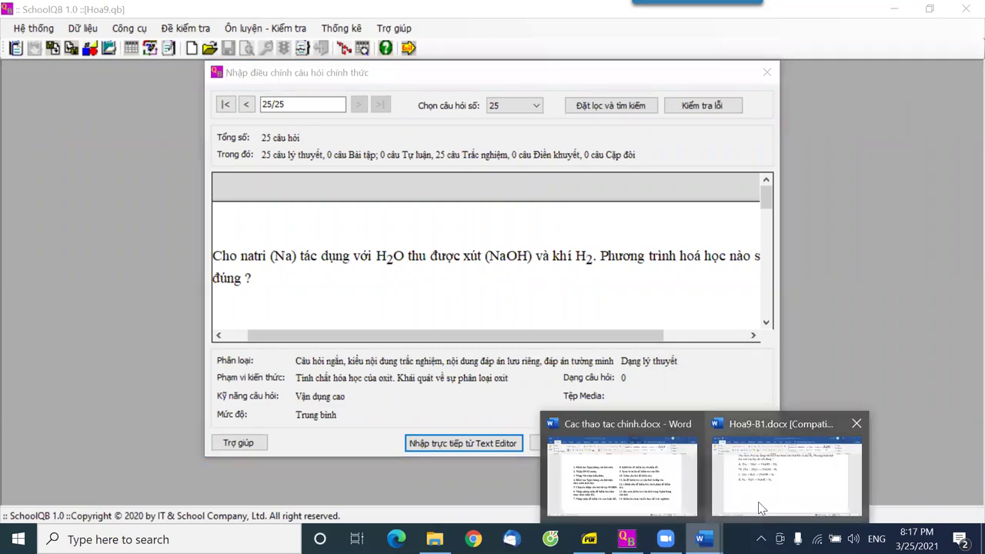
{"action": "left_click", "coordinate": [661, 500]}
{"action": "triple_click", "coordinate": [198, 346]}
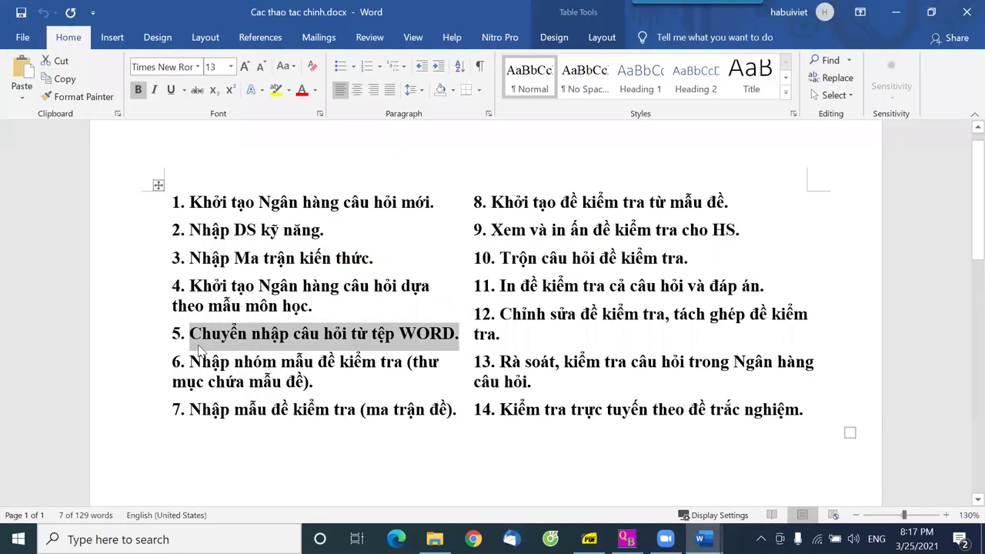
{"action": "left_click", "coordinate": [209, 343]}
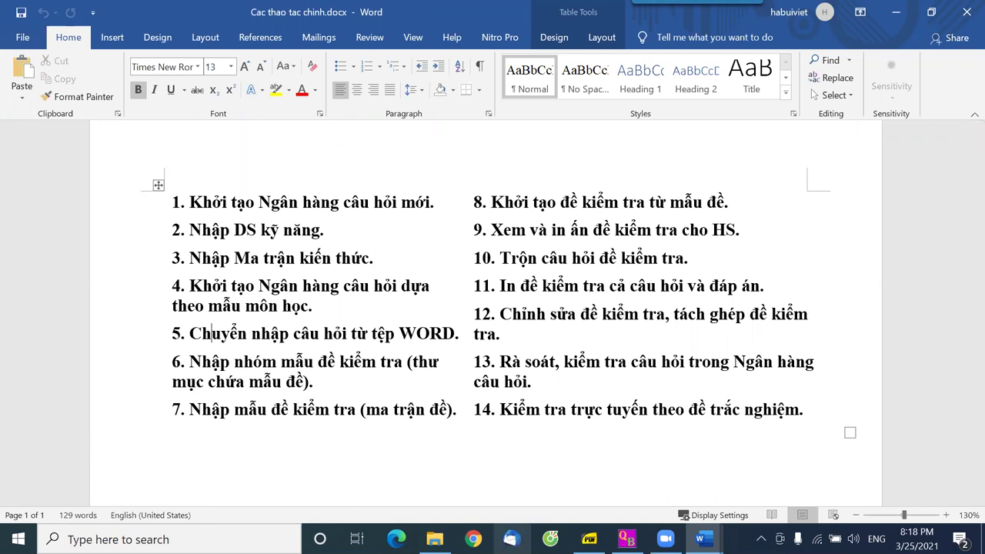
Switch back to SchoolQB, close the official question editor and open the exam template group manager (Nhóm mẫu đề)
{"action": "left_click", "coordinate": [627, 539]}
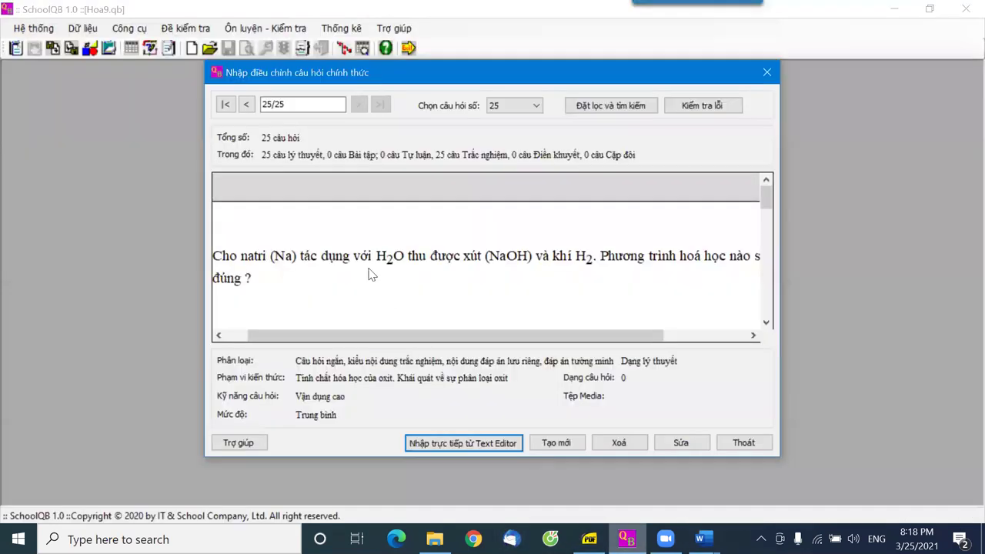
{"action": "left_click", "coordinate": [743, 444]}
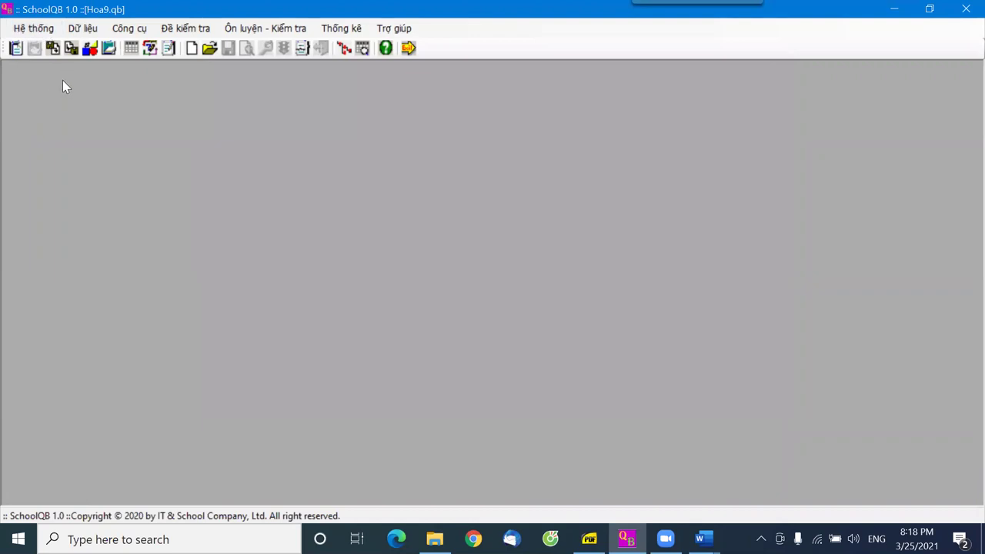
{"action": "left_click", "coordinate": [87, 30]}
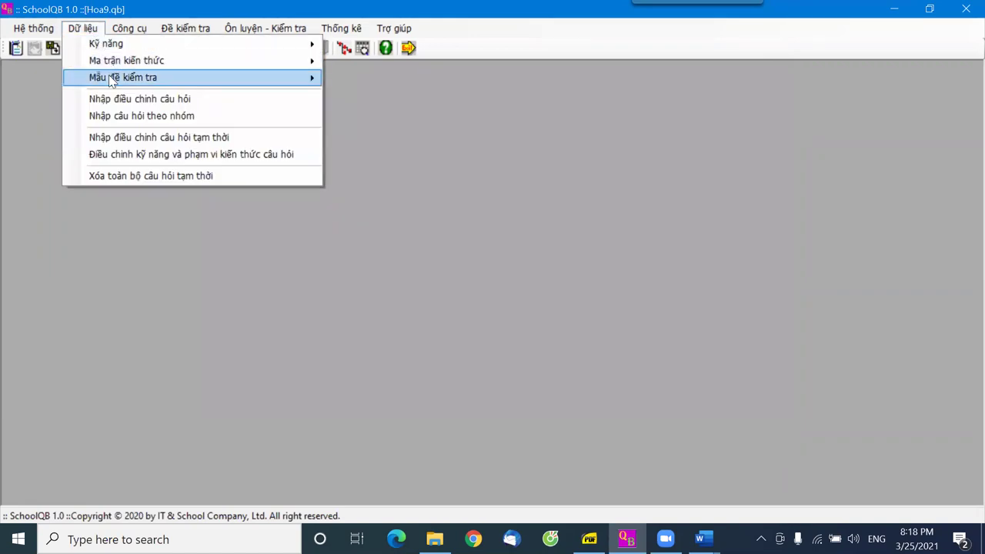
{"action": "mouse_move", "coordinate": [273, 80]}
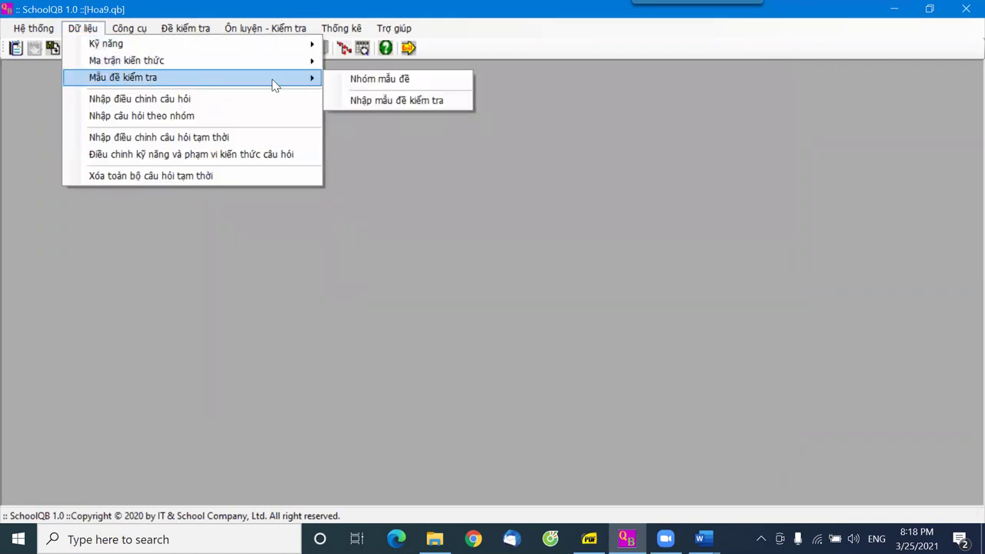
{"action": "left_click", "coordinate": [392, 80]}
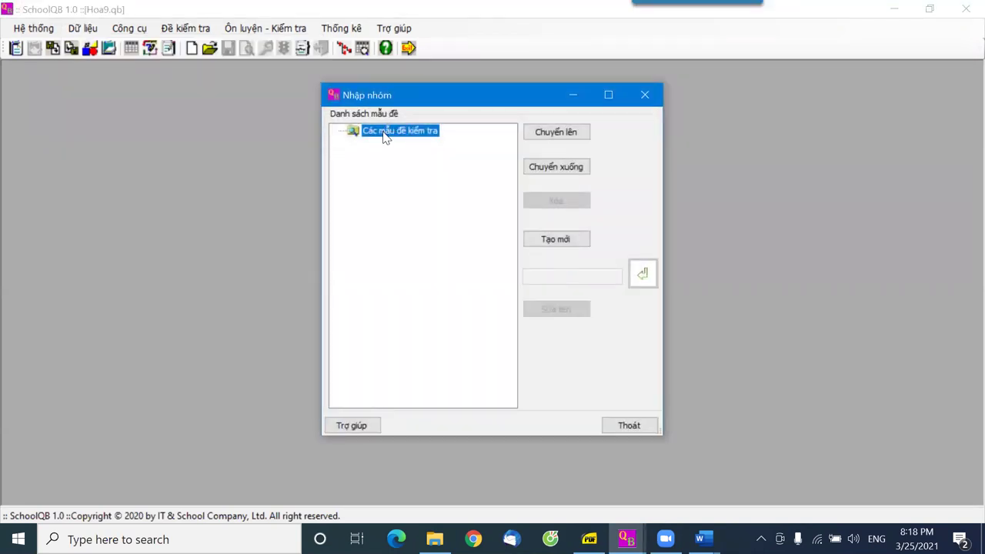
Create a template group named "Kiểm tra 15 phút" under "Các mẫu đề kiểm tra" and dismiss the chat notification
{"action": "left_click", "coordinate": [551, 239]}
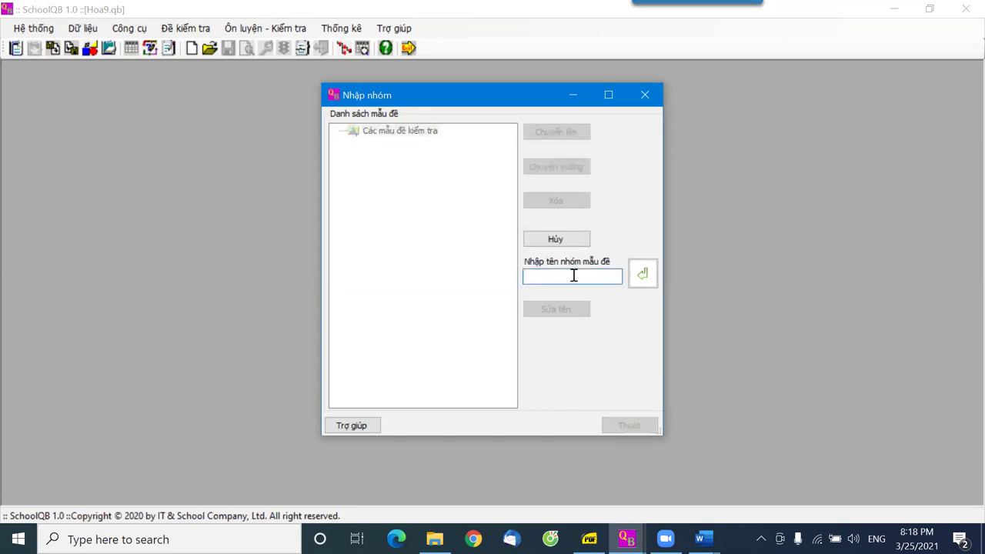
{"action": "type", "text": "Kiểm t"}
{"action": "type", "text": "ra 15 p"}
{"action": "type", "text": "hut"}
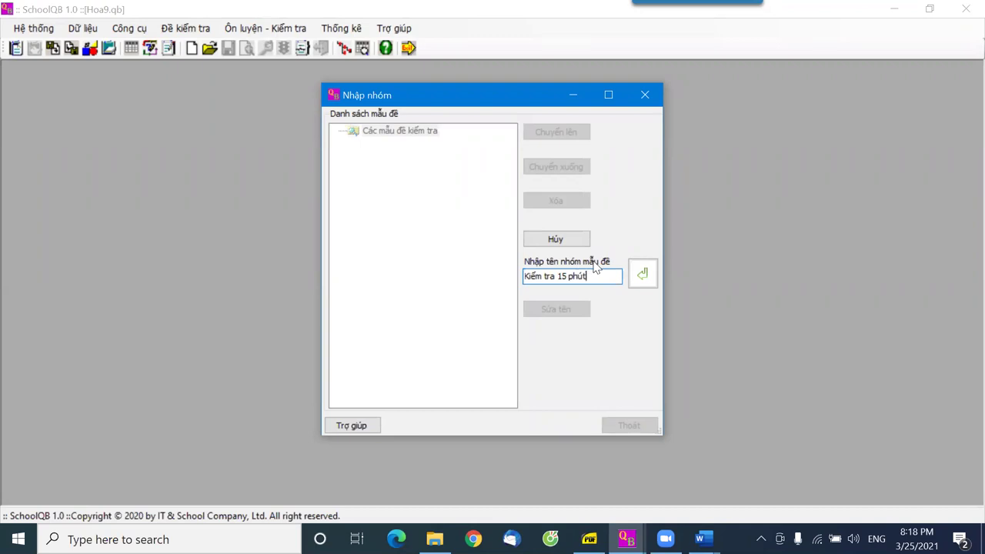
{"action": "left_click", "coordinate": [643, 275]}
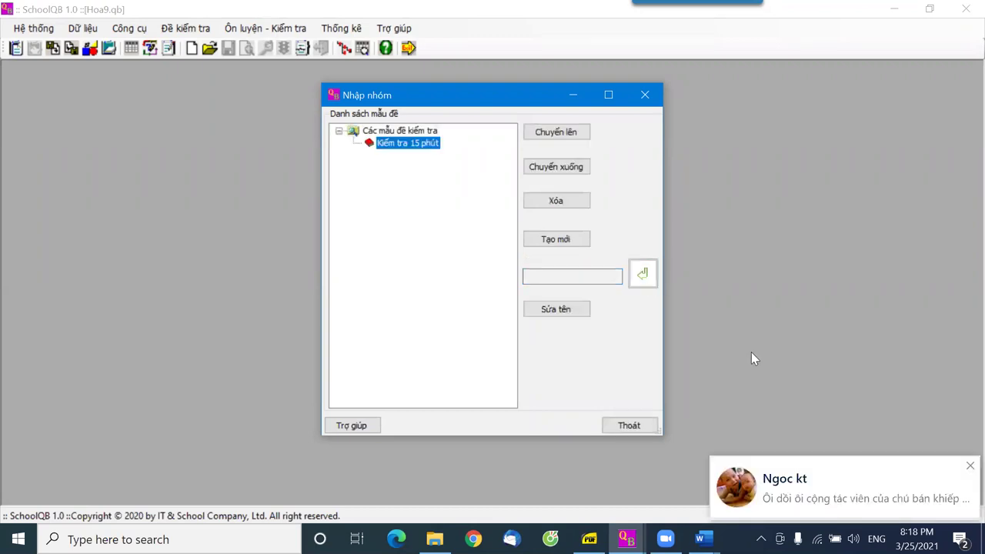
{"action": "left_click", "coordinate": [969, 465]}
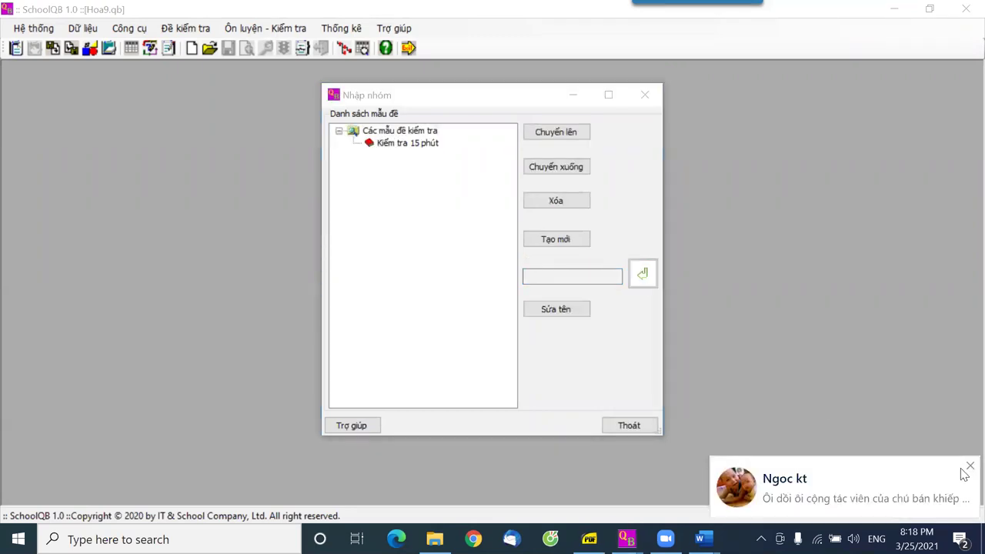
Add a second group named "Kiểm tra 1 tiết" under "Các mẫu đề kiểm tra", exiting Zalo to stop its notifications
{"action": "left_click", "coordinate": [396, 133]}
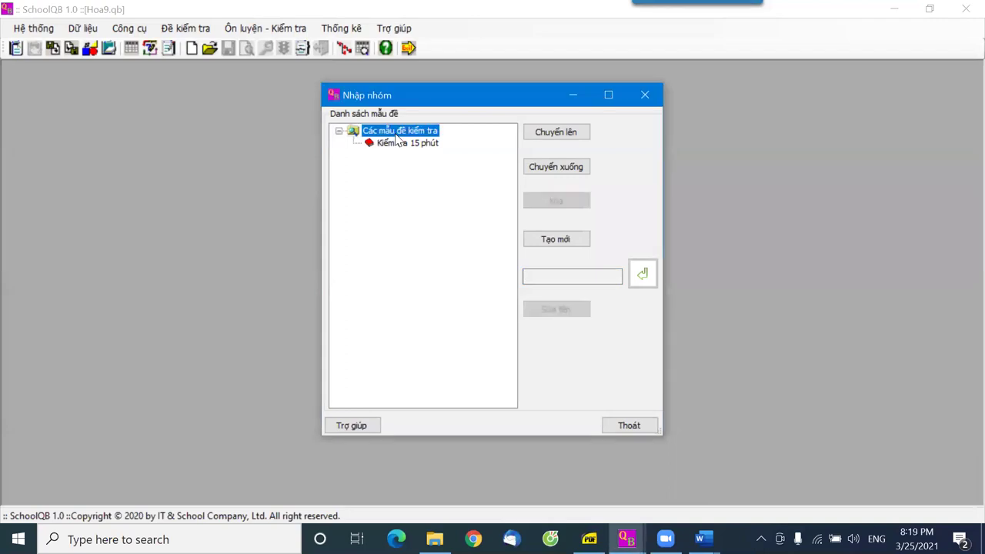
{"action": "left_click", "coordinate": [557, 239]}
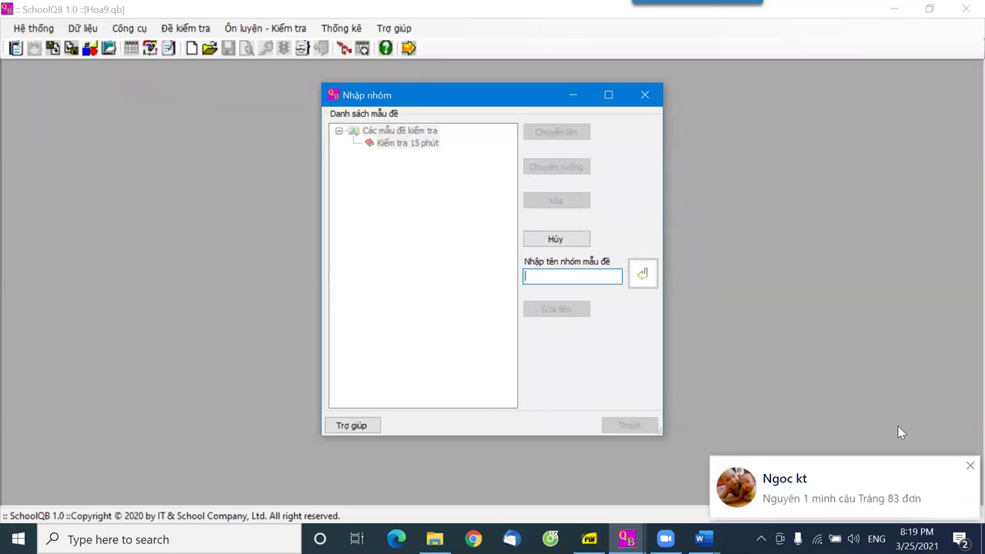
{"action": "left_click", "coordinate": [966, 467]}
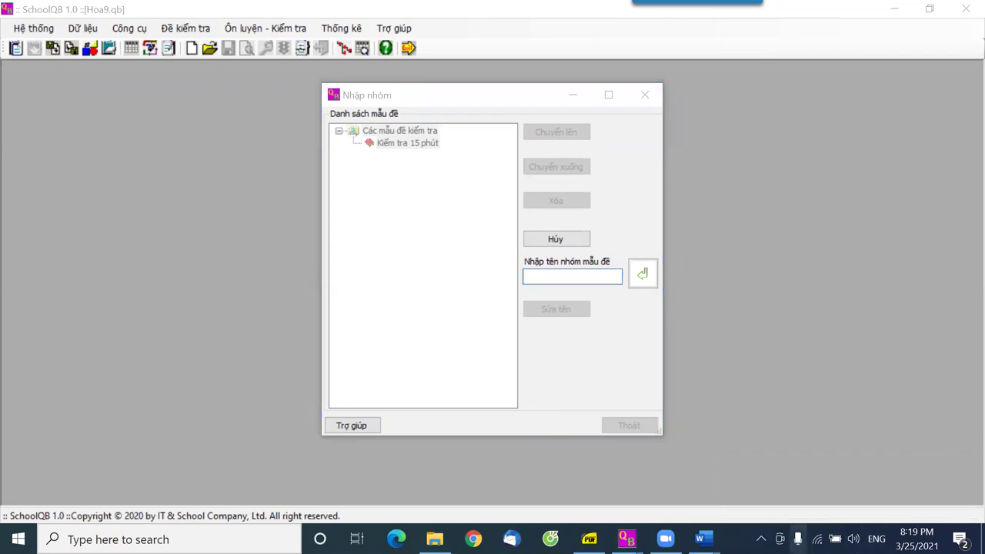
{"action": "left_click", "coordinate": [761, 538]}
{"action": "right_click", "coordinate": [760, 508]}
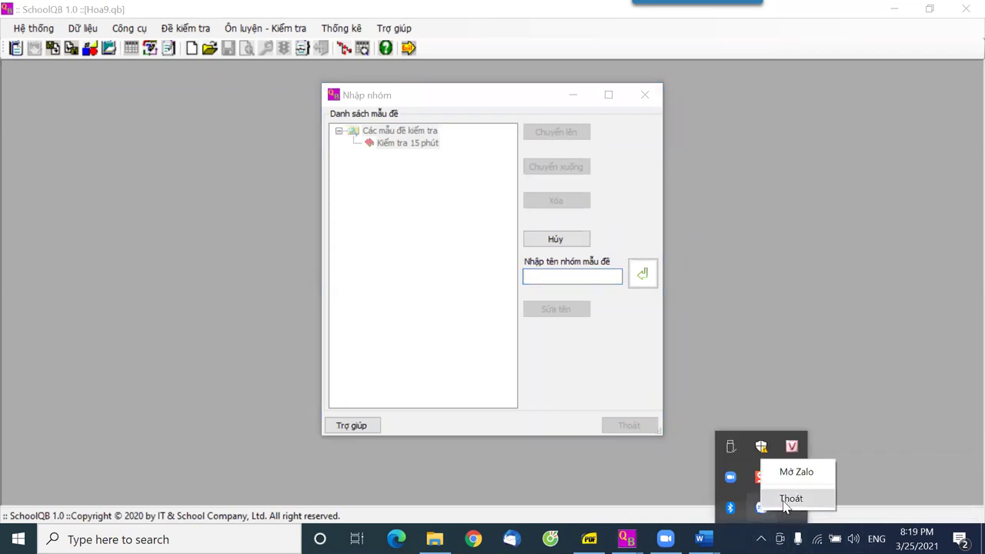
{"action": "left_click", "coordinate": [787, 498]}
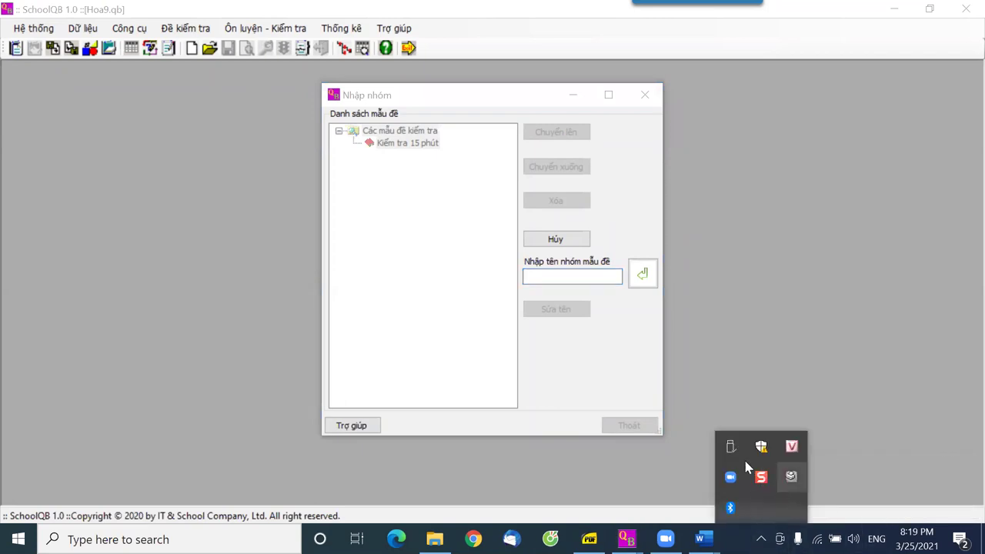
{"action": "left_click", "coordinate": [548, 275]}
{"action": "type", "text": "Kiể"}
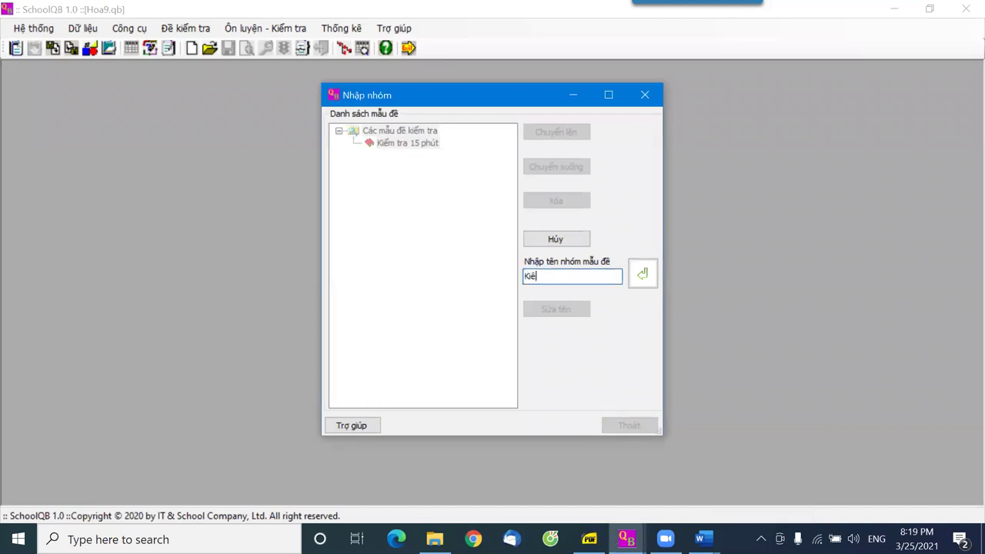
{"action": "type", "text": "m tra 1 tiết"}
{"action": "key", "text": "Return"}
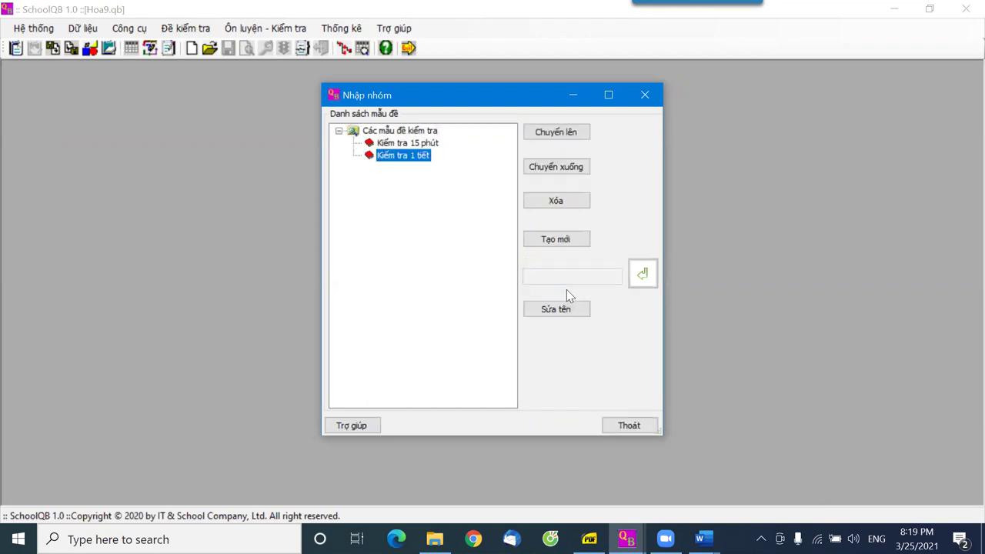
Add a third group named "Kiểm tra học kỳ" under "Các mẫu đề kiểm tra" and close the group manager
{"action": "left_click", "coordinate": [392, 131]}
{"action": "left_click", "coordinate": [563, 243]}
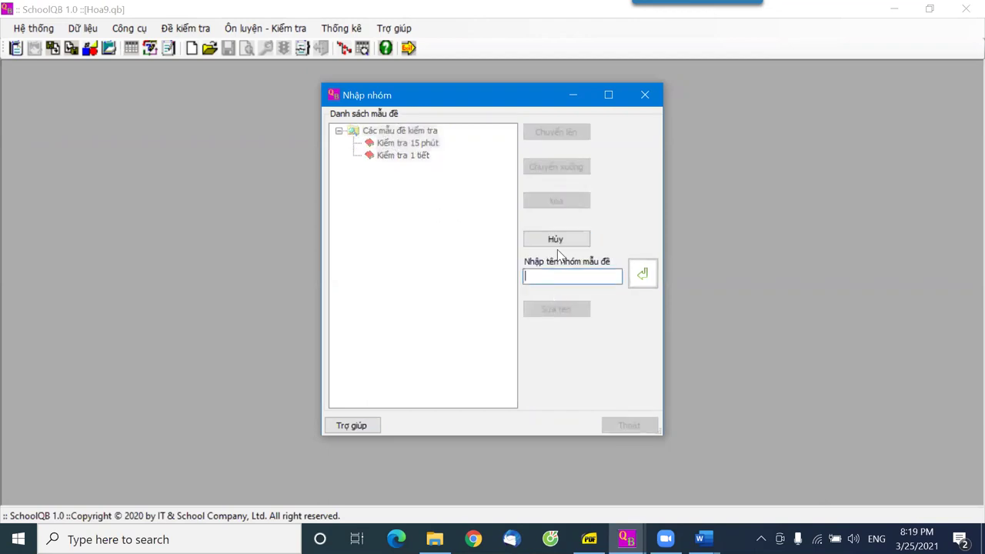
{"action": "type", "text": "Kiểm tra học kỳ"}
{"action": "key", "text": "Return"}
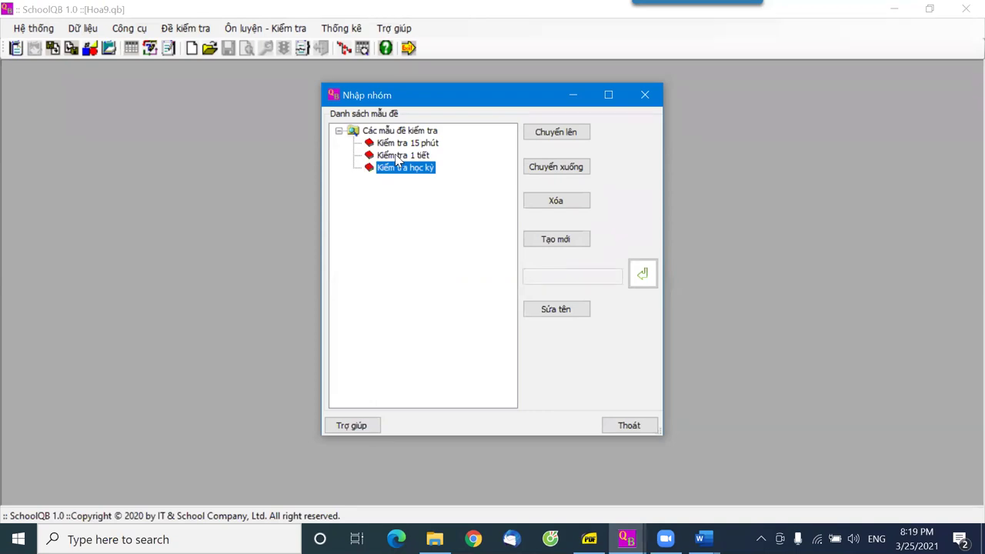
{"action": "left_click", "coordinate": [627, 426]}
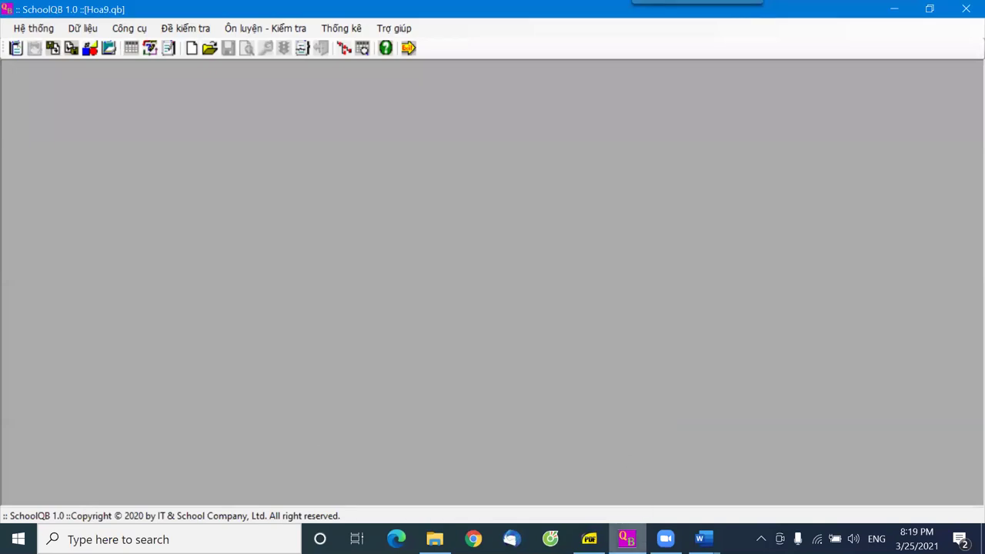
Switch to Cac thao tac chinh.docx in Word and highlight item 7, "Nhập mẫu đề kiểm tra (ma trận đề)"
{"action": "left_click", "coordinate": [700, 539]}
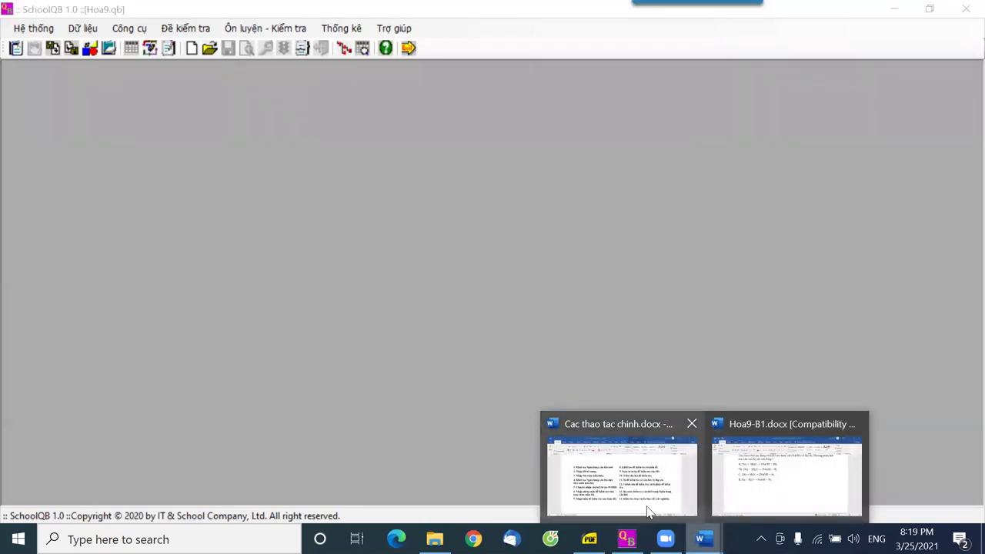
{"action": "left_click", "coordinate": [648, 512]}
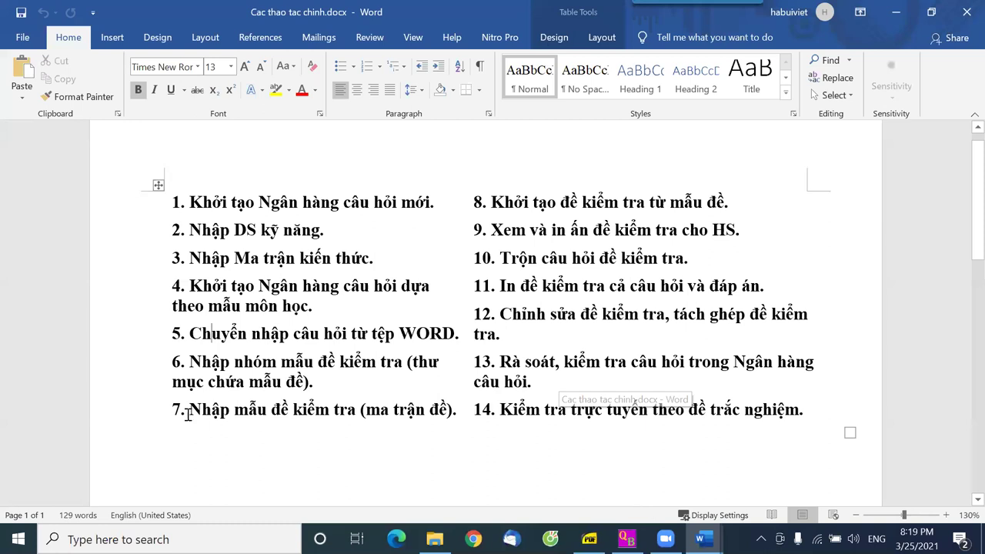
{"action": "left_click_drag", "start_coordinate": [189, 409], "coordinate": [462, 408]}
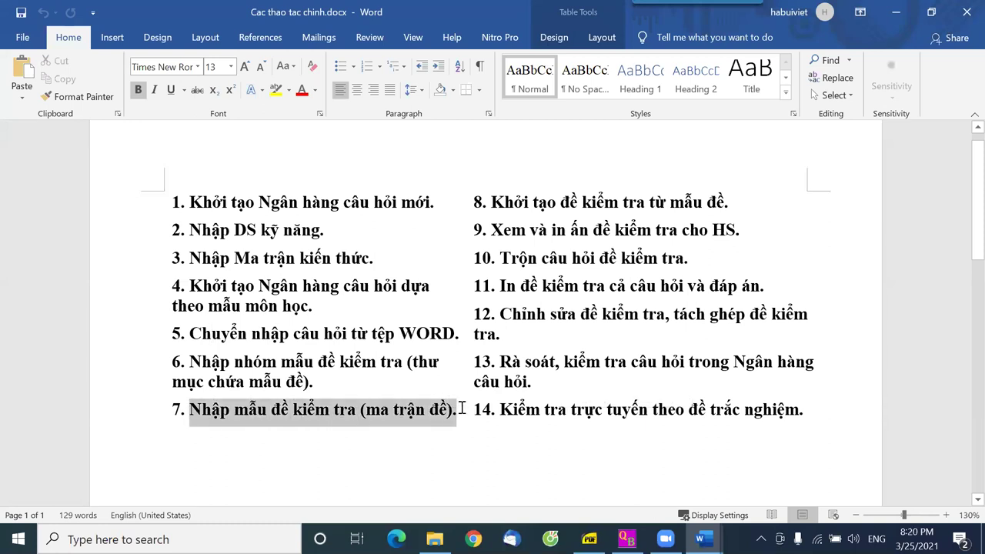
{"action": "left_click_drag", "start_coordinate": [461, 408], "coordinate": [462, 408]}
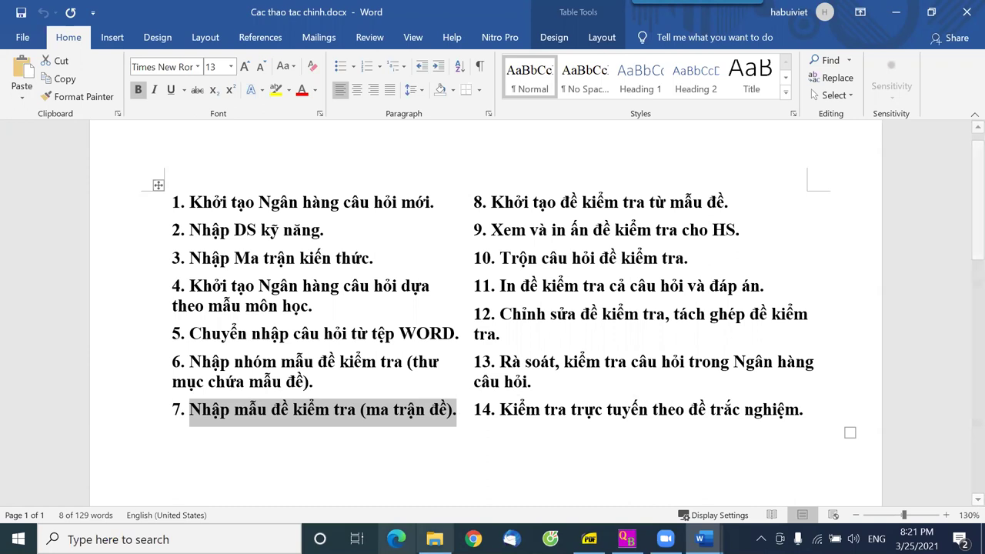
Return to SchoolQB and open the exam template entry form (Nhập mẫu đề kiểm tra)
{"action": "mouse_move", "coordinate": [627, 538]}
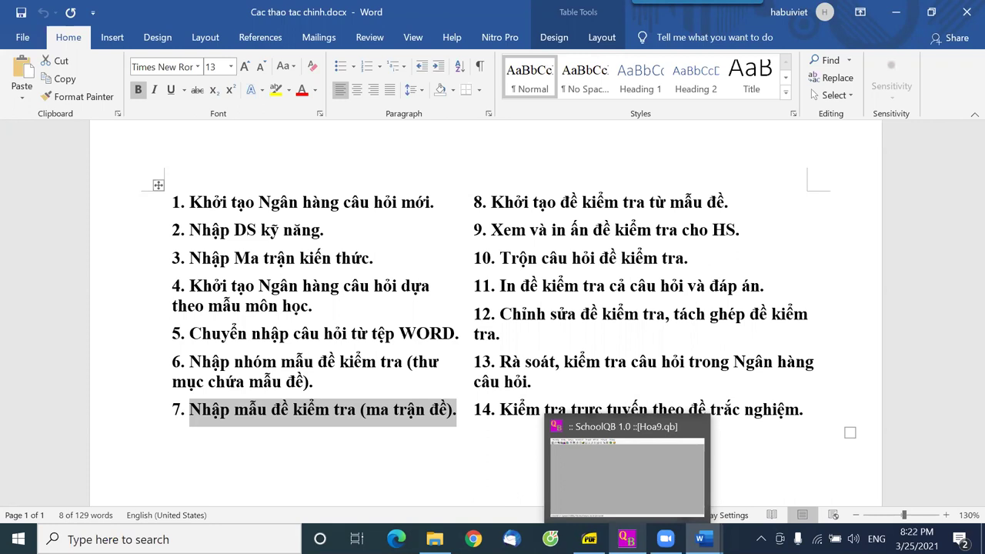
{"action": "left_click", "coordinate": [627, 473]}
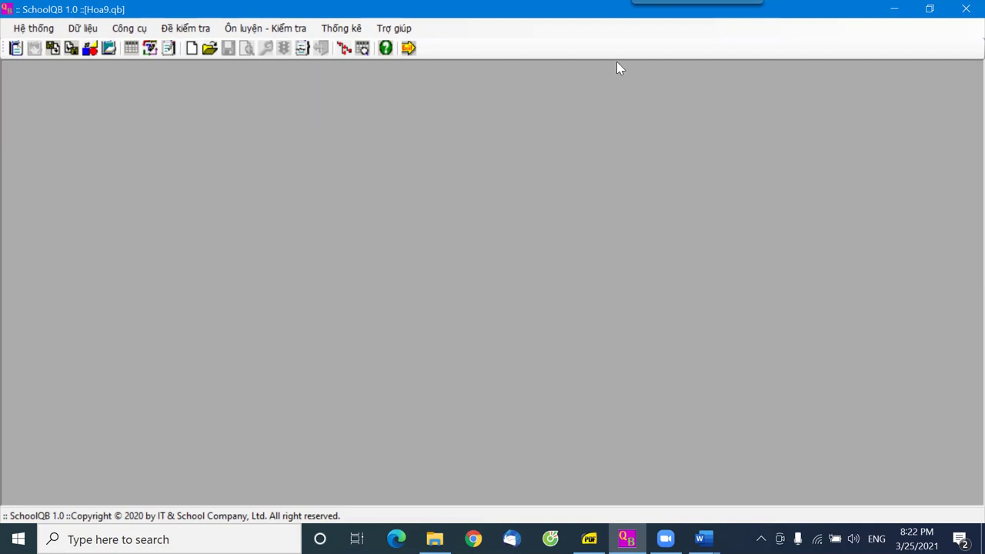
{"action": "left_click", "coordinate": [83, 28]}
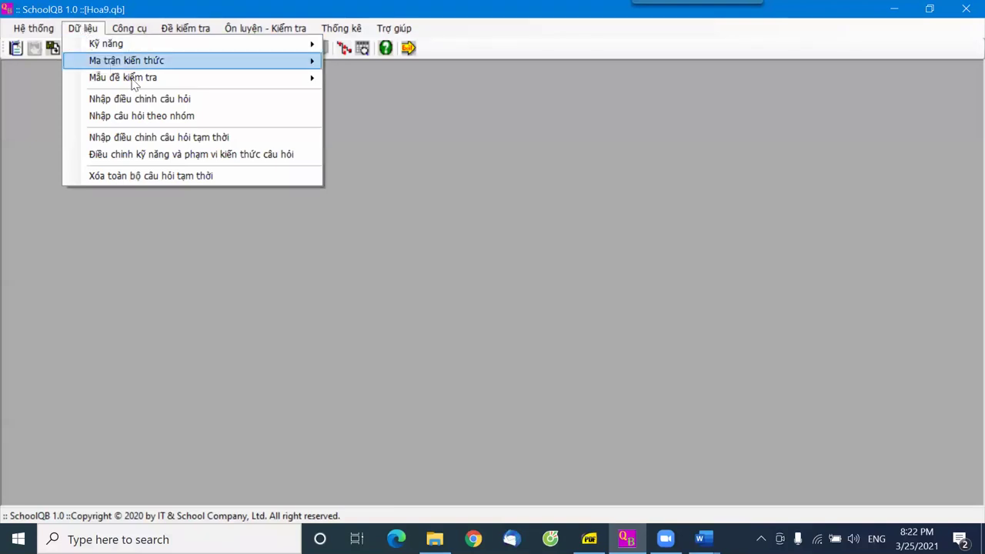
{"action": "mouse_move", "coordinate": [133, 78]}
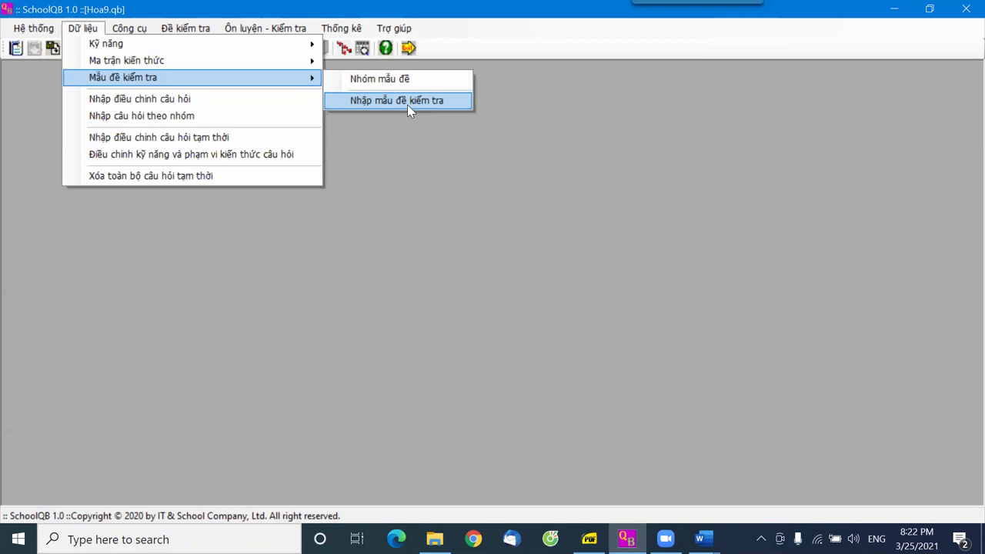
{"action": "left_click", "coordinate": [408, 106]}
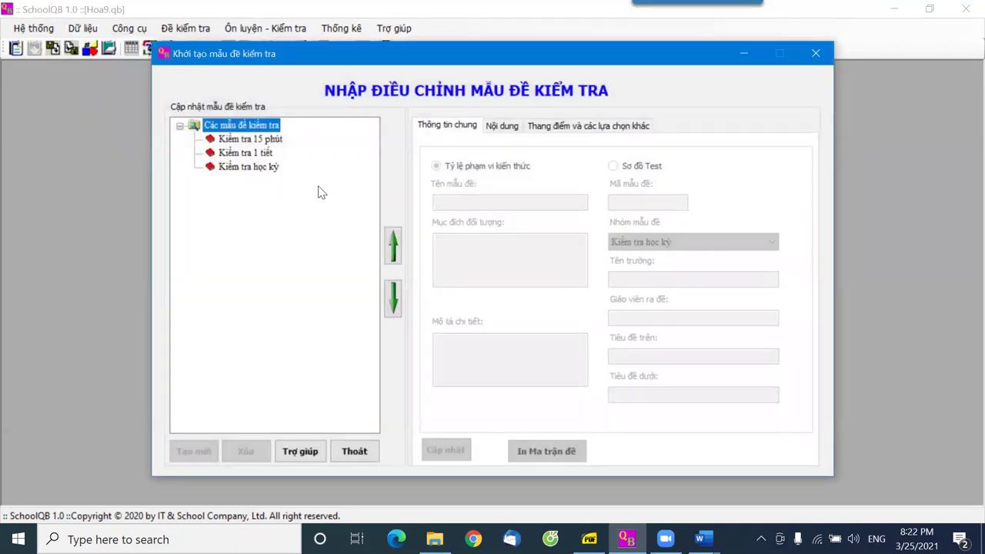
Go through the three template groups and start a new exam template in "Kiểm tra 15 phút"
{"action": "left_click", "coordinate": [237, 140]}
{"action": "left_click", "coordinate": [246, 153]}
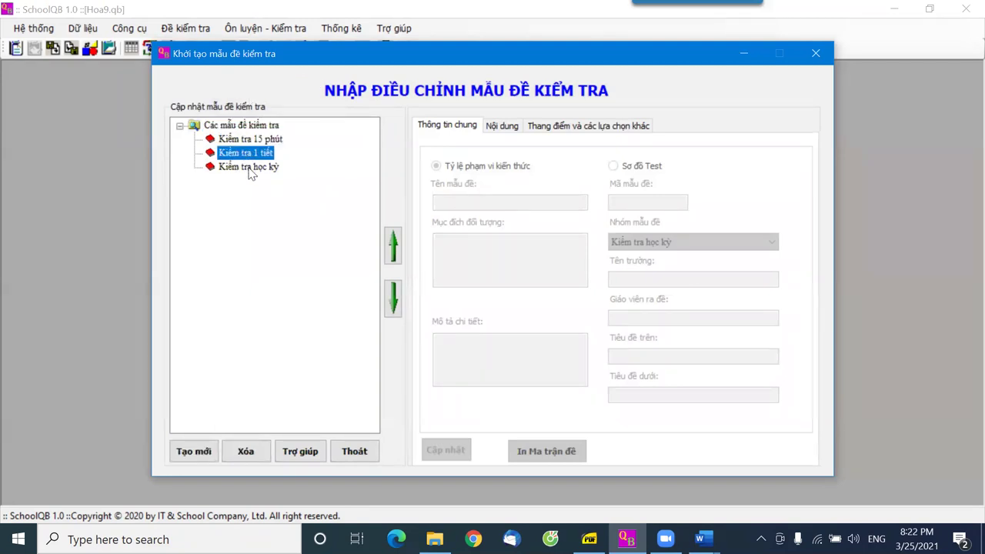
{"action": "left_click", "coordinate": [254, 168]}
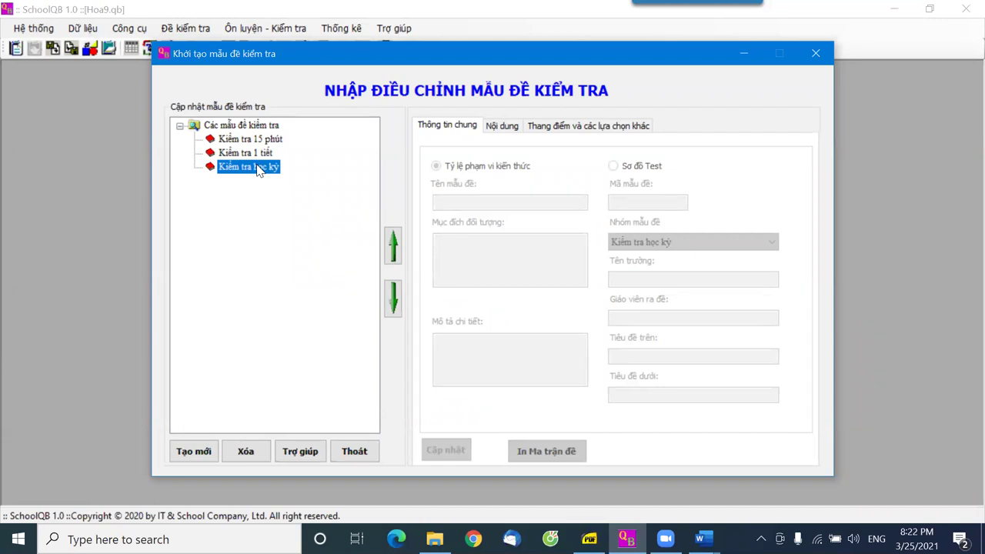
{"action": "left_click", "coordinate": [247, 140]}
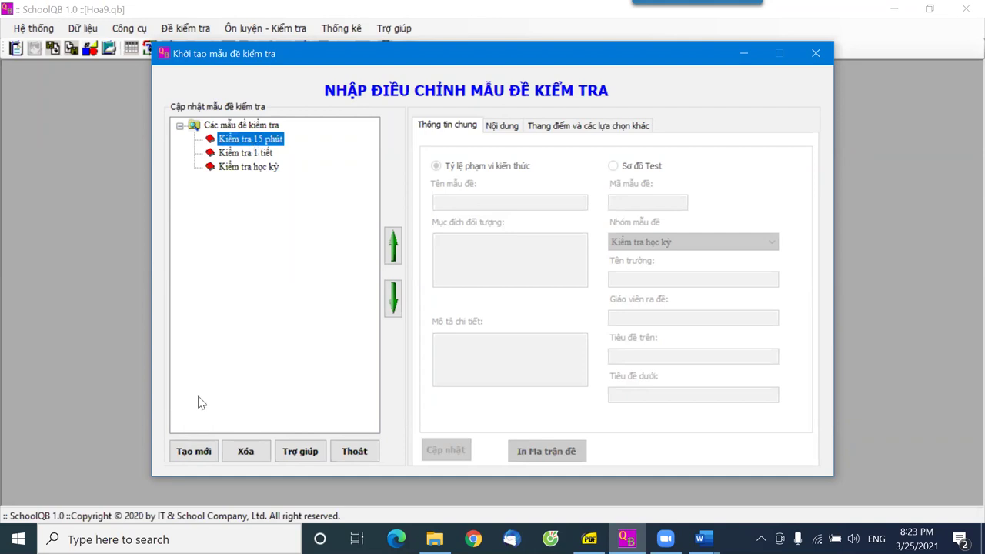
{"action": "left_click", "coordinate": [199, 456]}
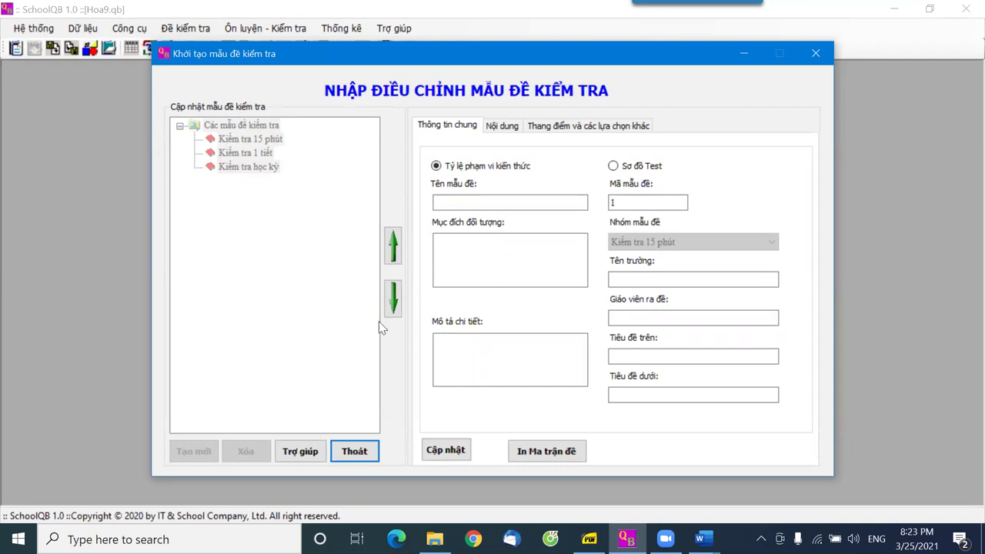
Review the new template's content settings and its scoring and other options, ending on the general information
{"action": "left_click", "coordinate": [509, 131]}
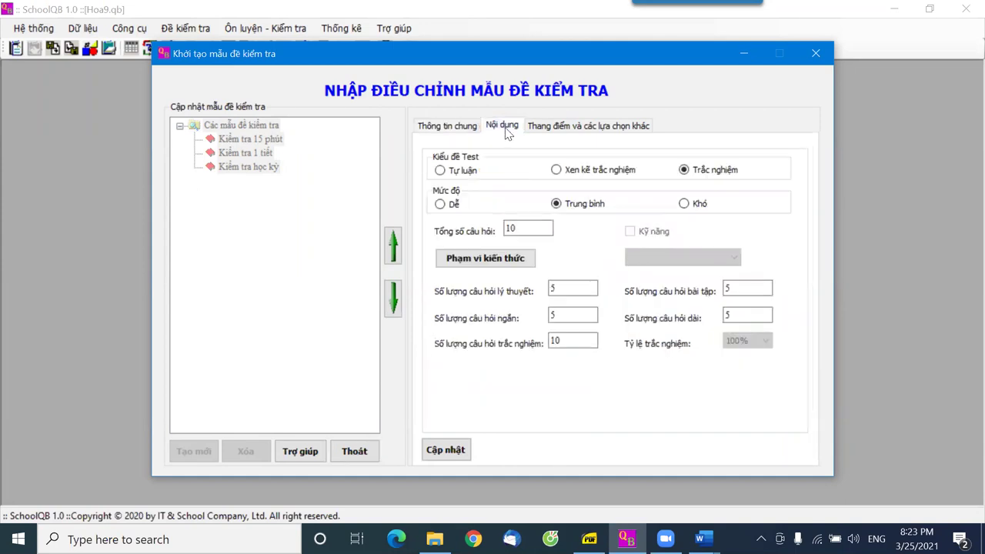
{"action": "left_click", "coordinate": [561, 129]}
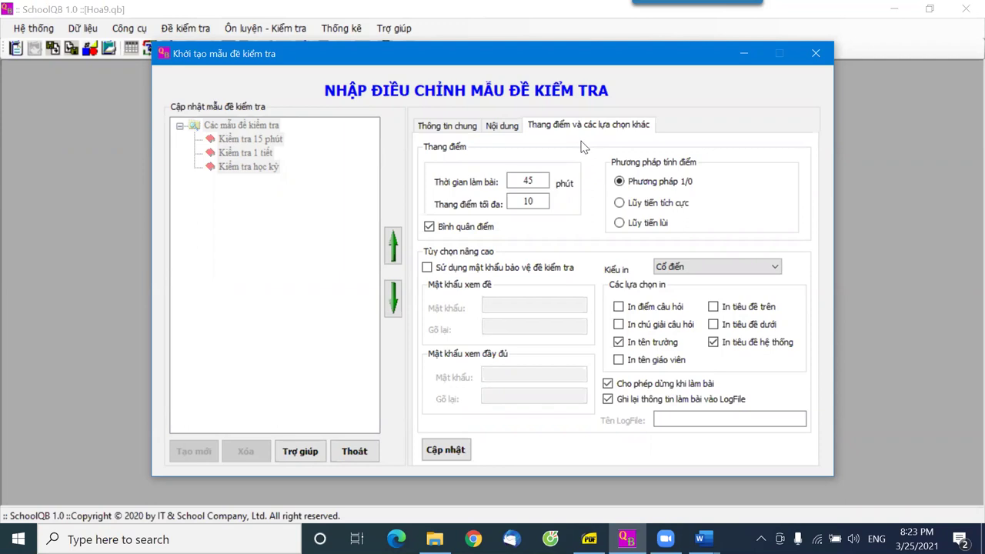
{"action": "left_click", "coordinate": [446, 127]}
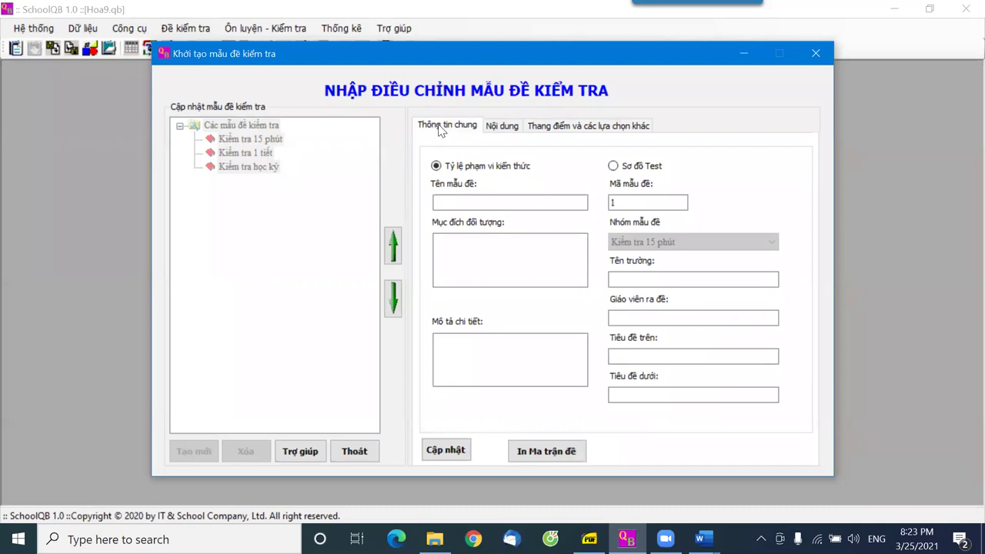
Set the new exam template to the "Sơ đồ Test" type and name it "Kiểm tra 10 phút bài 1 SGK"
{"action": "left_click", "coordinate": [612, 166]}
{"action": "left_click", "coordinate": [451, 201]}
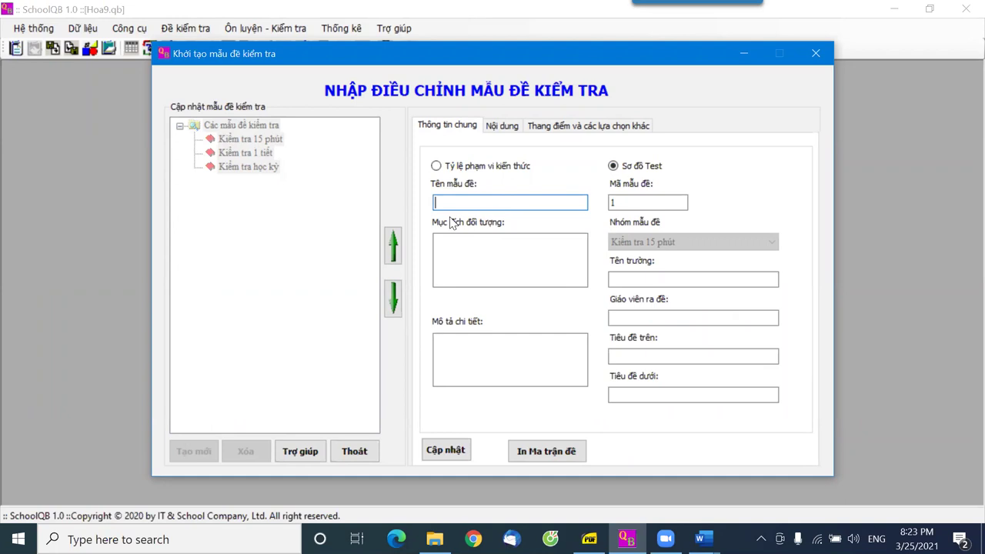
{"action": "type", "text": "Kiểm y"}
{"action": "key", "text": "BackSpace"}
{"action": "type", "text": "tra 10 phút bài 1"}
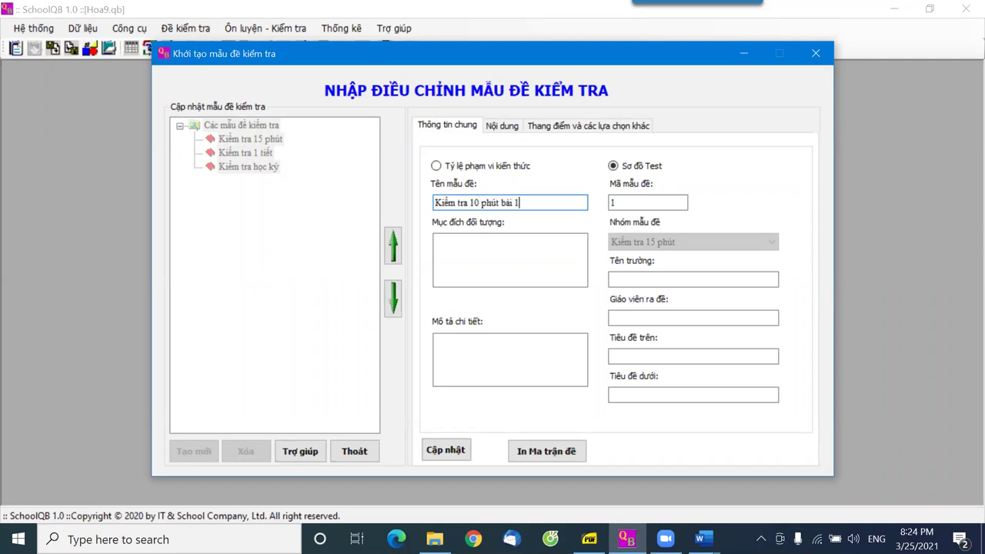
{"action": "type", "text": " SGK"}
Set the template's exam duration (Thời gian làm bài) to 10 minutes
{"action": "left_click", "coordinate": [571, 128]}
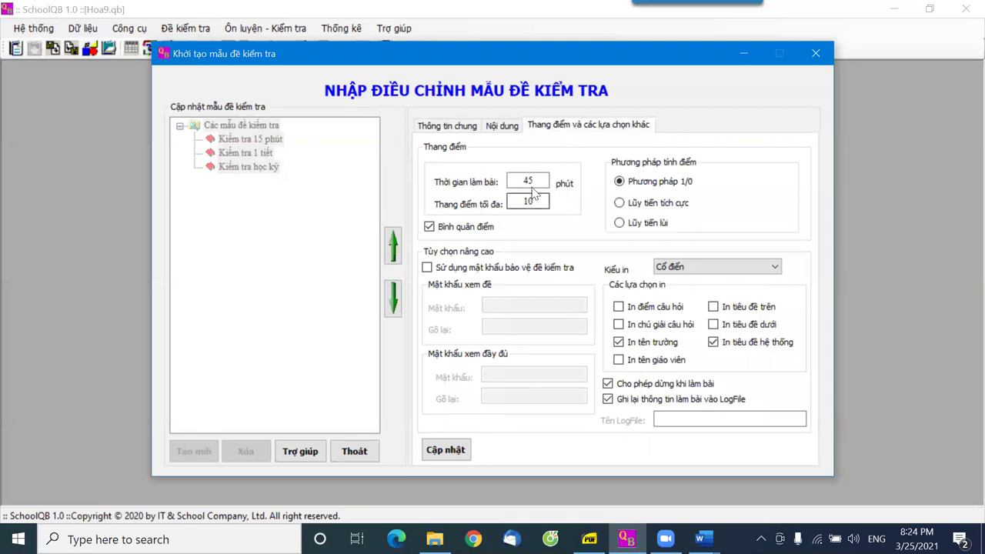
{"action": "left_click_drag", "start_coordinate": [534, 180], "coordinate": [510, 182]}
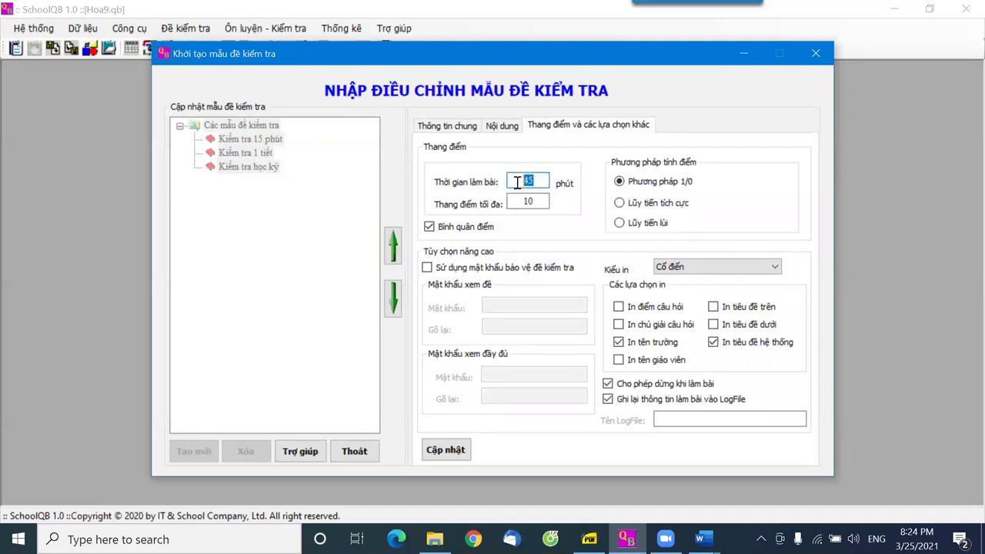
{"action": "type", "text": "10"}
{"action": "left_click", "coordinate": [528, 204]}
From the template's content settings, open the test map entry and start entering it by exam matrix (Nhập theo Ma trận đề)
{"action": "left_click", "coordinate": [454, 128]}
{"action": "left_click", "coordinate": [507, 129]}
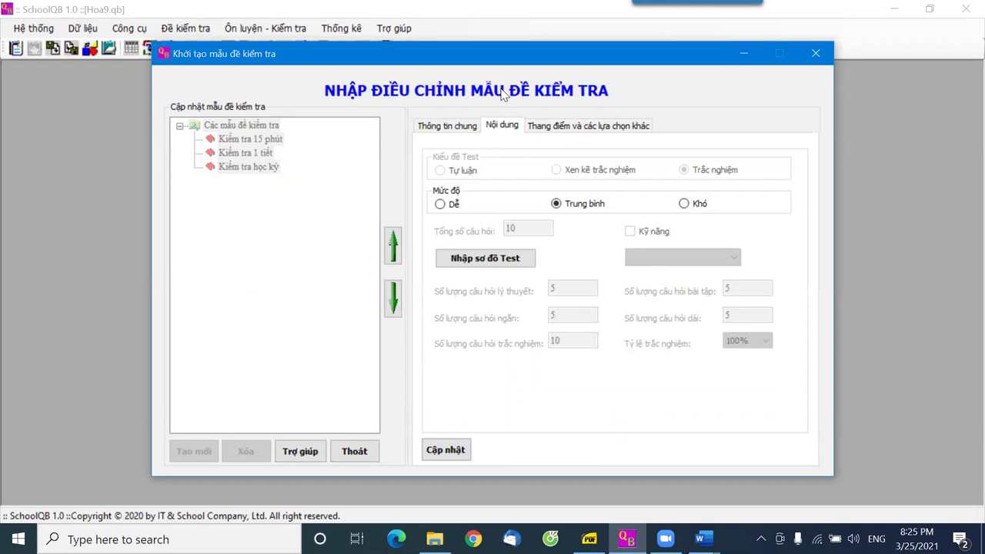
{"action": "left_click", "coordinate": [470, 260]}
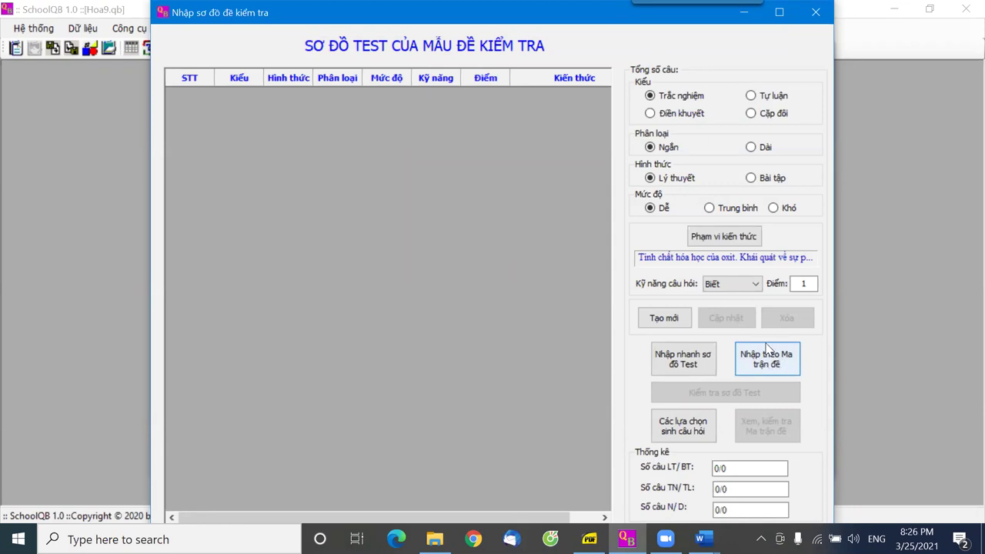
{"action": "left_click", "coordinate": [767, 368]}
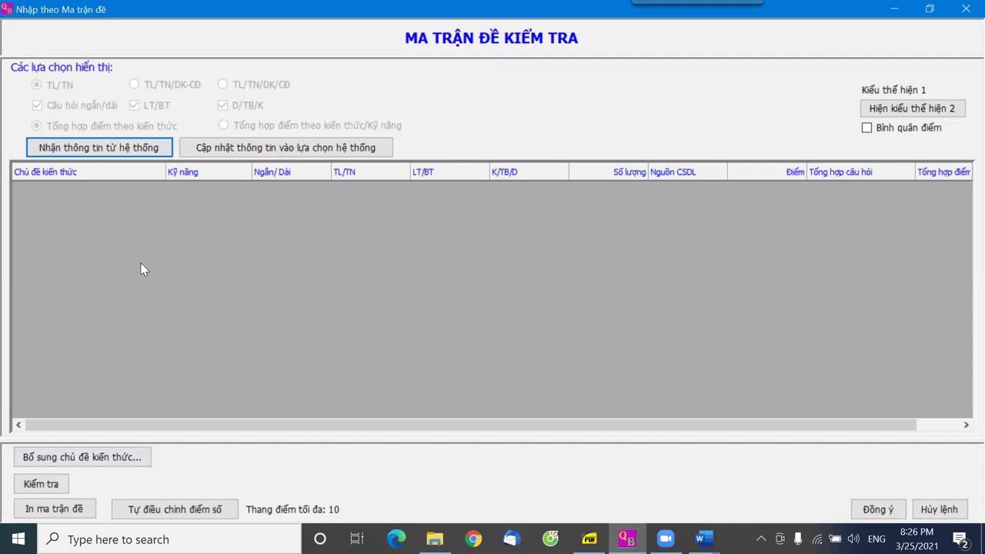
Add the topic "Tính chất hóa học của oxit. Khái quát về sự phân loại oxit" from "Các loại hợp chất vô cơ" to the matrix
{"action": "left_click", "coordinate": [84, 458]}
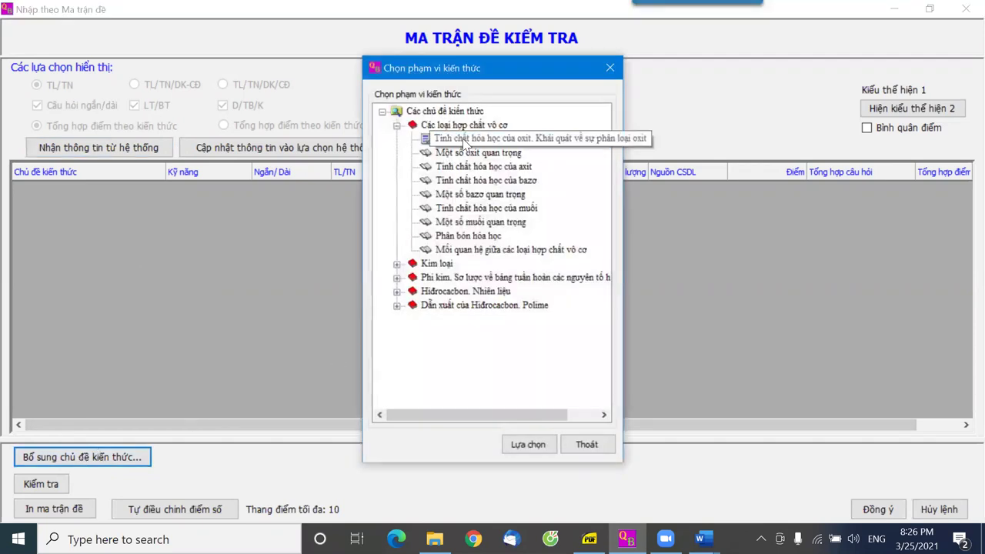
{"action": "left_click", "coordinate": [460, 125]}
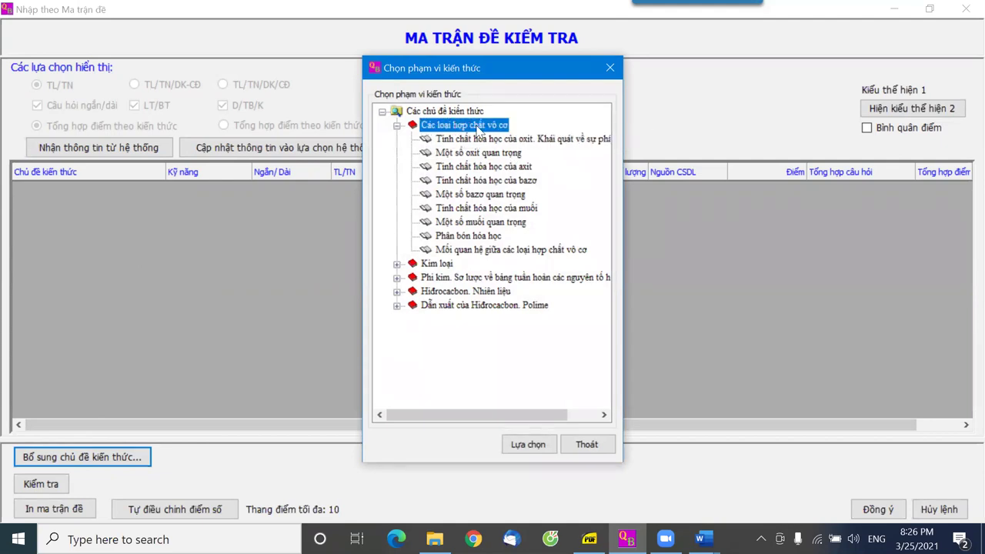
{"action": "left_click", "coordinate": [460, 133]}
{"action": "left_click", "coordinate": [459, 127]}
{"action": "left_click", "coordinate": [494, 138]}
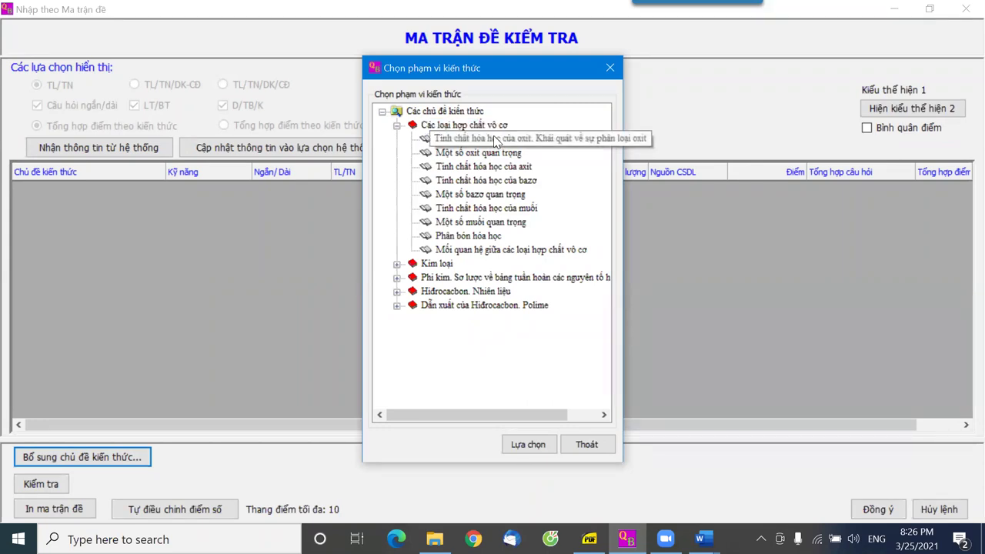
{"action": "left_click", "coordinate": [527, 444]}
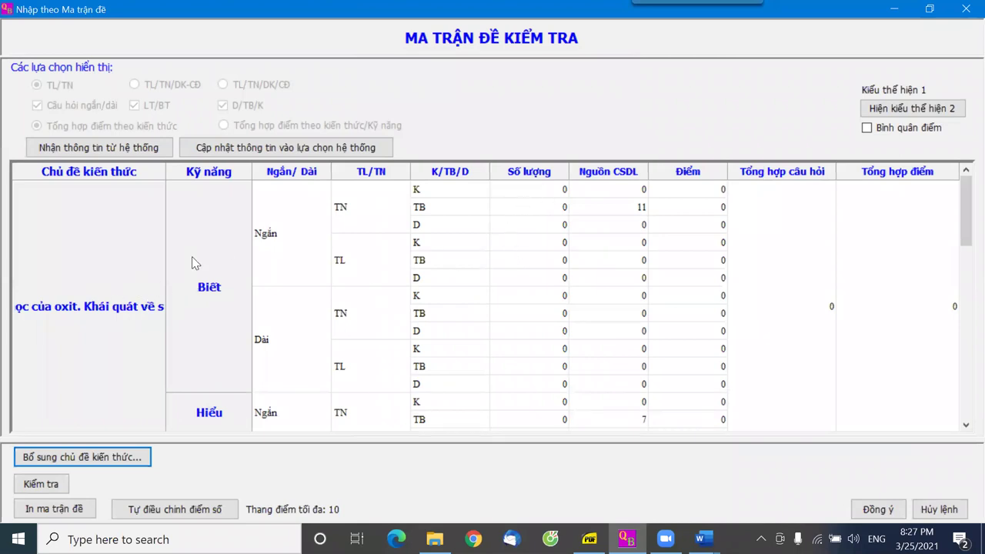
Look through the matrix's skill levels, then try a quantity of 12 for Biết short TN questions of level TB
{"action": "scroll", "coordinate": [221, 338], "scroll_direction": "down", "scroll_amount": 3}
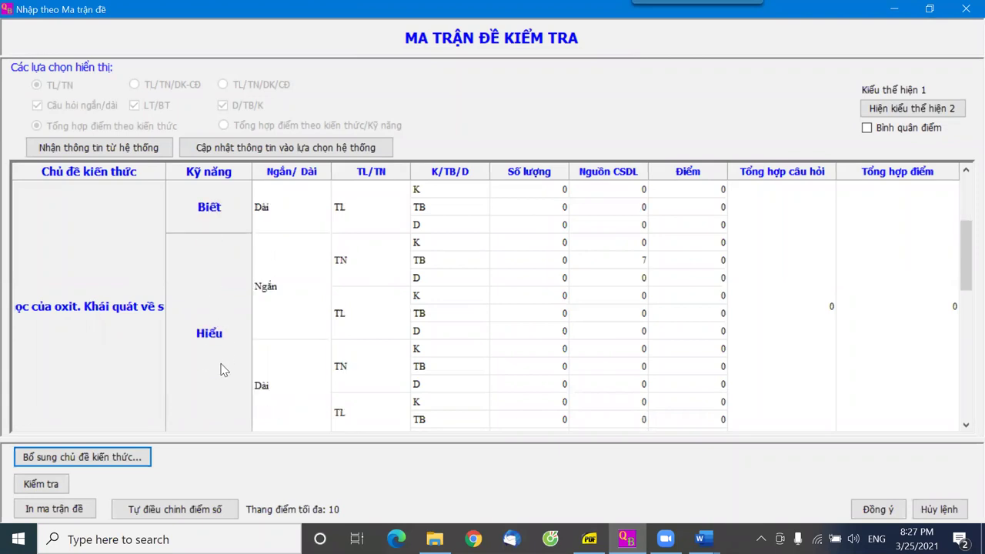
{"action": "scroll", "coordinate": [221, 368], "scroll_direction": "down", "scroll_amount": 3}
{"action": "scroll", "coordinate": [219, 362], "scroll_direction": "down", "scroll_amount": 3}
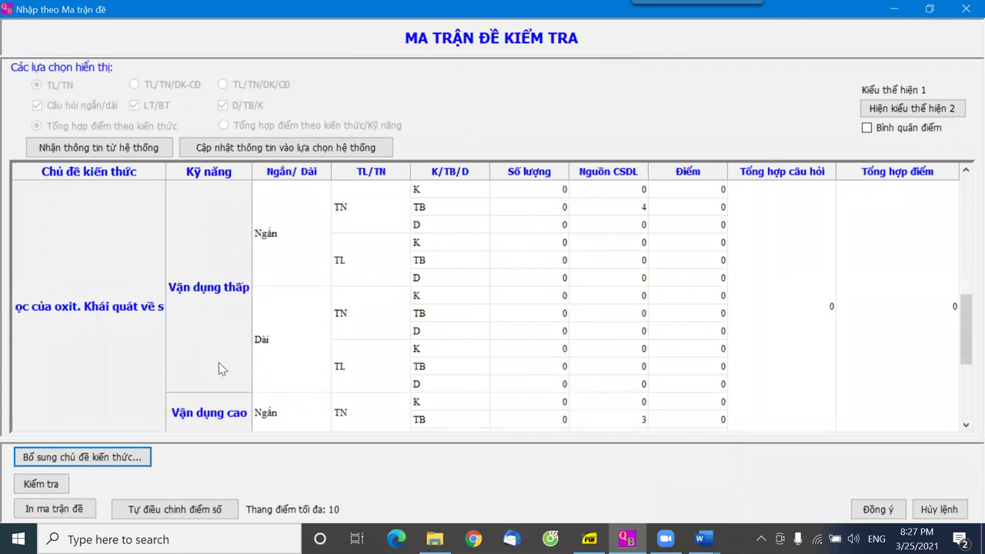
{"action": "scroll", "coordinate": [208, 323], "scroll_direction": "up", "scroll_amount": 3}
{"action": "scroll", "coordinate": [207, 314], "scroll_direction": "up", "scroll_amount": 3}
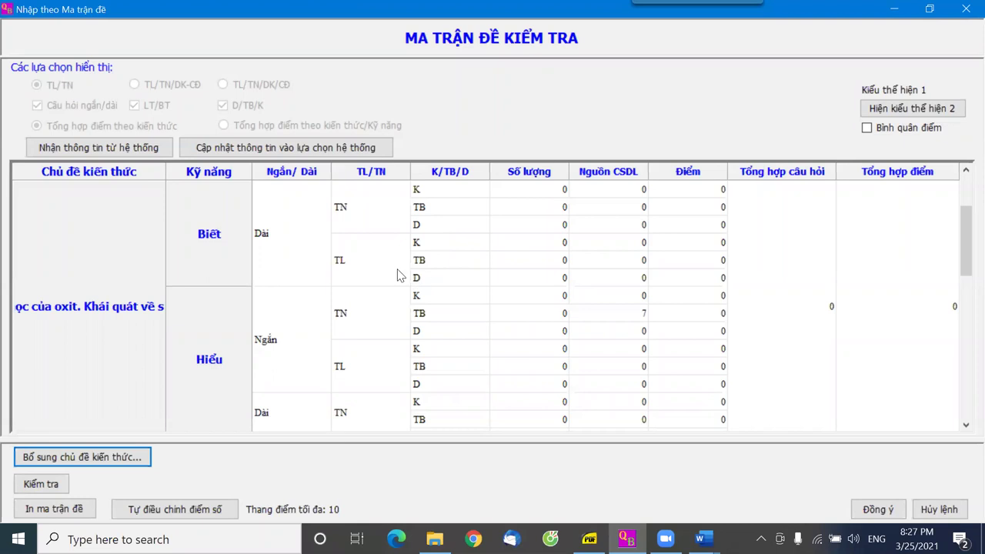
{"action": "scroll", "coordinate": [387, 277], "scroll_direction": "up", "scroll_amount": 4}
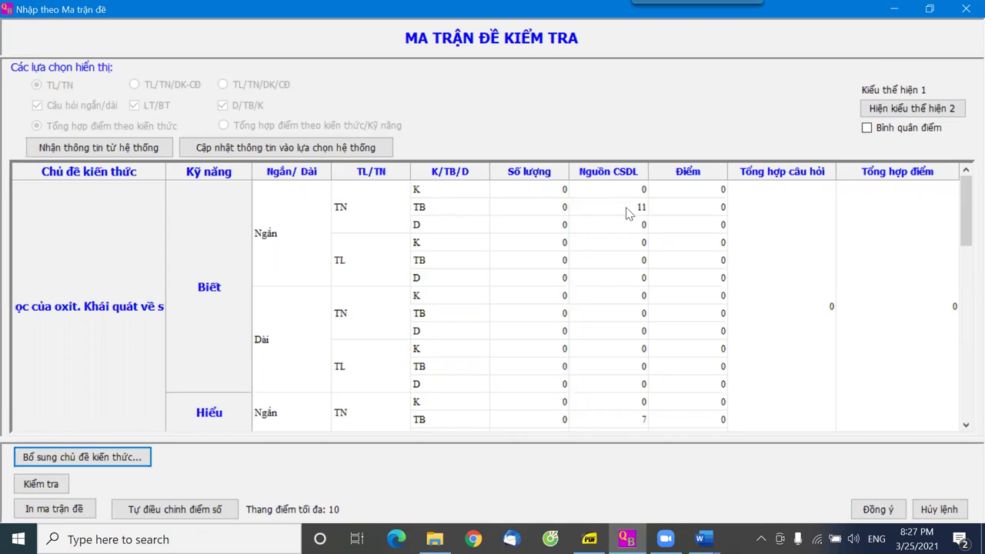
{"action": "left_click", "coordinate": [566, 209]}
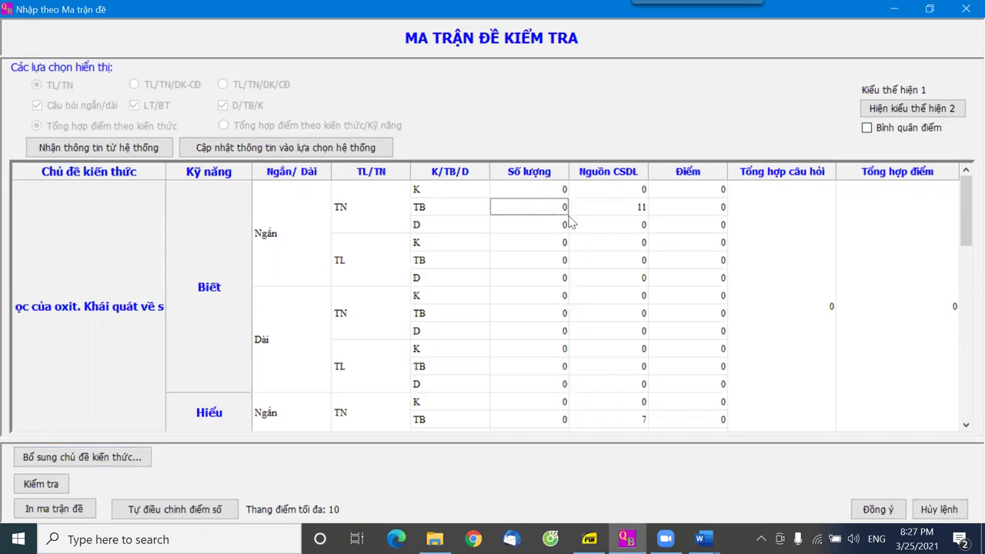
{"action": "type", "text": "12"}
{"action": "key", "text": "Return"}
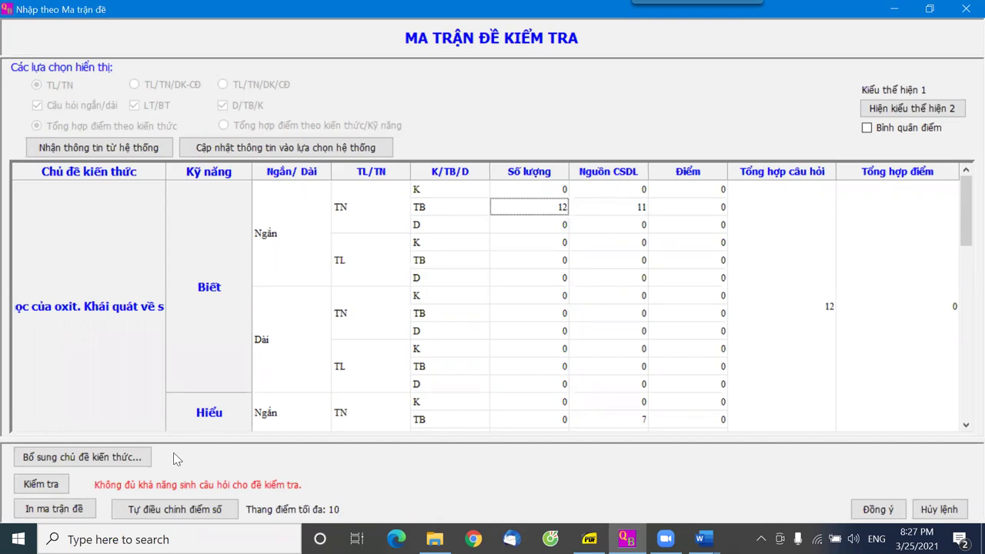
Set the quantity of Biết short TN questions of level TB to 4
{"action": "left_click", "coordinate": [546, 120]}
{"action": "left_click", "coordinate": [568, 215]}
{"action": "key", "text": "BackSpace"}
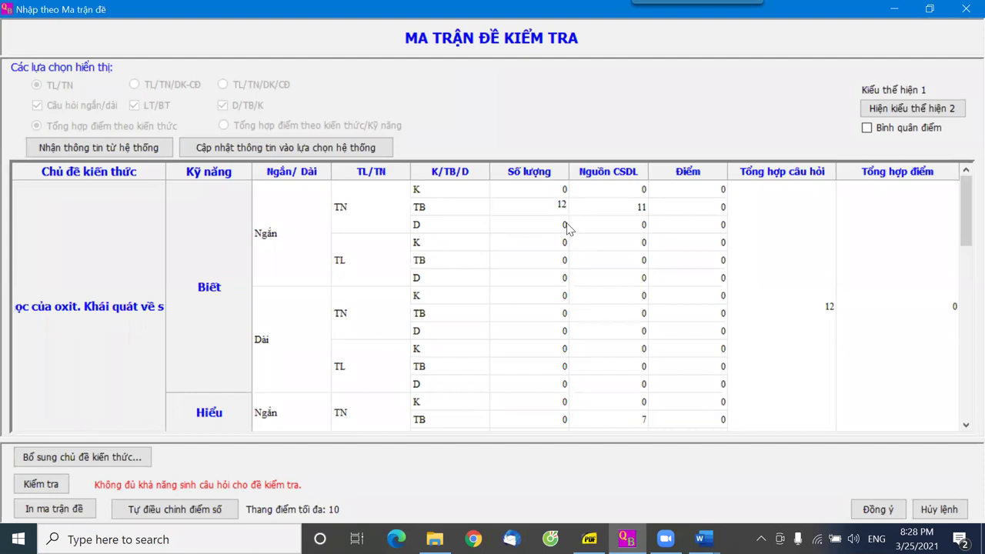
{"action": "type", "text": "4"}
{"action": "key", "text": "Return"}
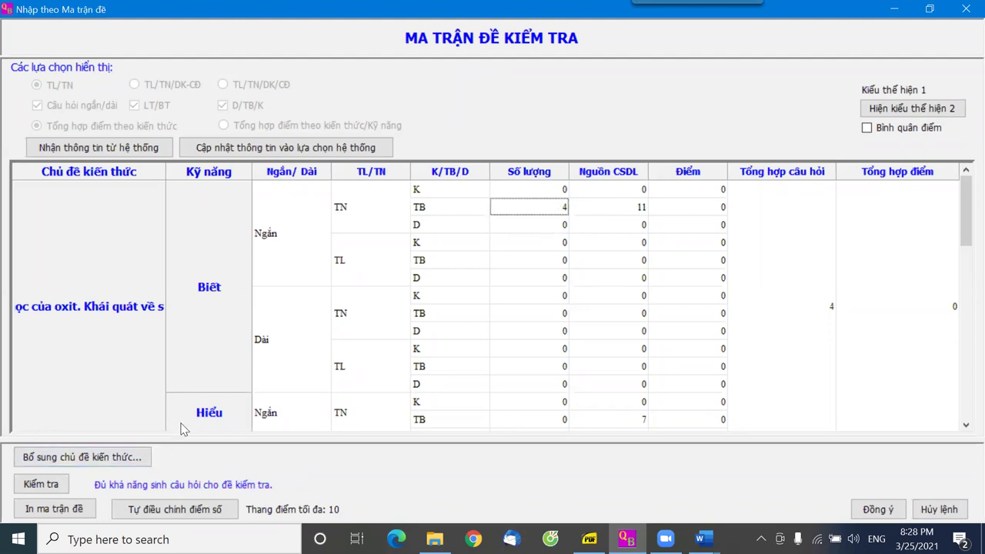
Set the quantity of Hiểu short TN questions of level TB to 3
{"action": "scroll", "coordinate": [185, 385], "scroll_direction": "down", "scroll_amount": 2}
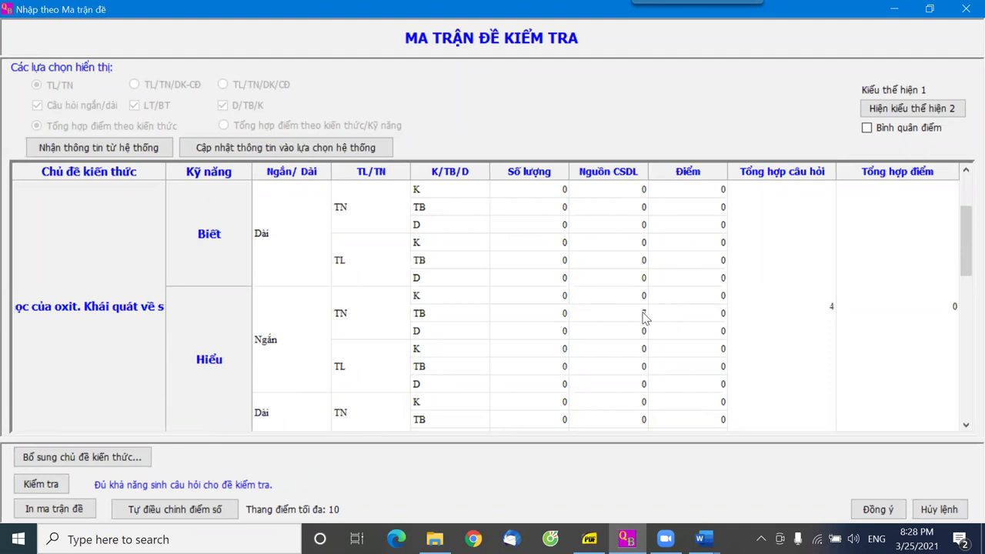
{"action": "left_click", "coordinate": [561, 317]}
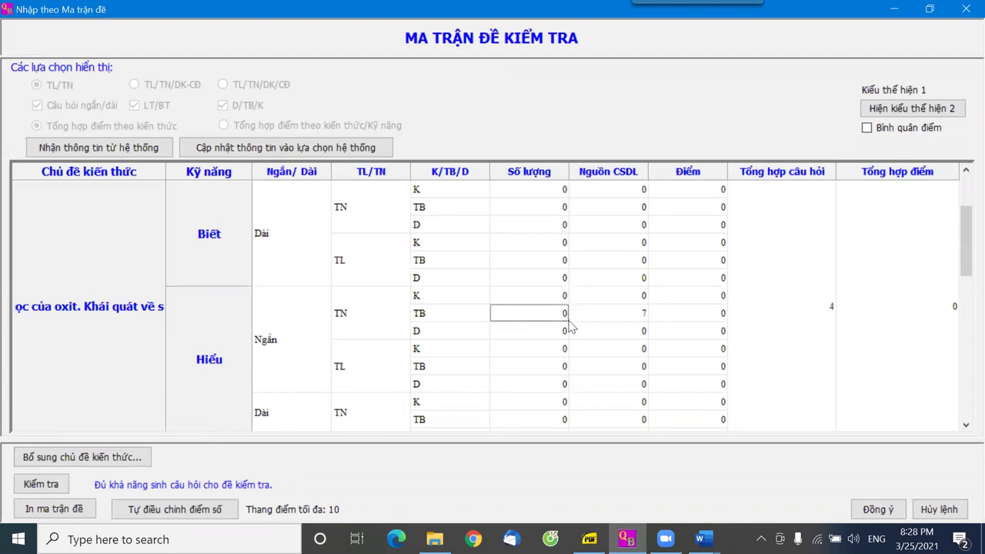
{"action": "key", "text": "BackSpace"}
{"action": "type", "text": "3"}
{"action": "key", "text": "Return"}
Set the quantity of Vận dụng thấp short TN questions of level TB to 2
{"action": "scroll", "coordinate": [224, 367], "scroll_direction": "down", "scroll_amount": 5}
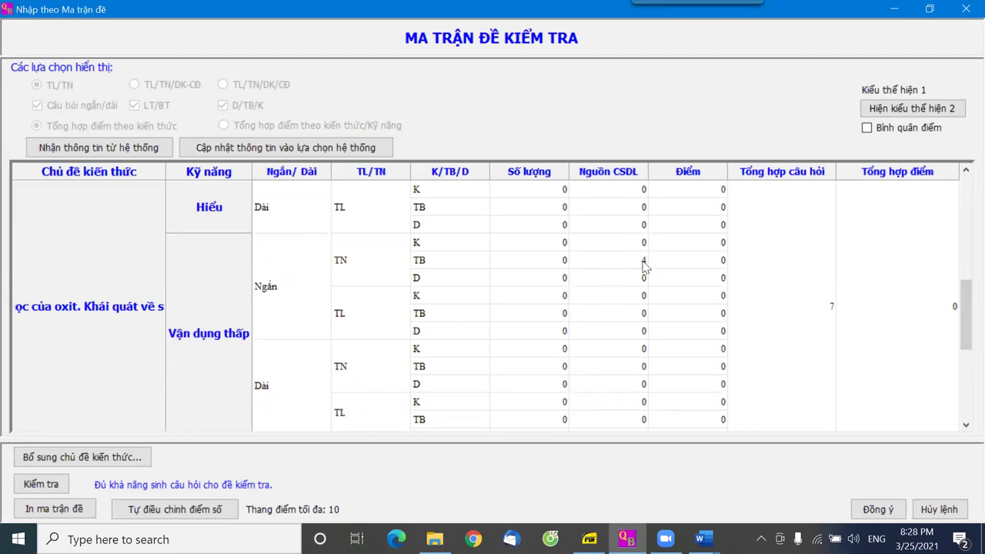
{"action": "left_click", "coordinate": [564, 263]}
{"action": "type", "text": "2"}
{"action": "key", "text": "Return"}
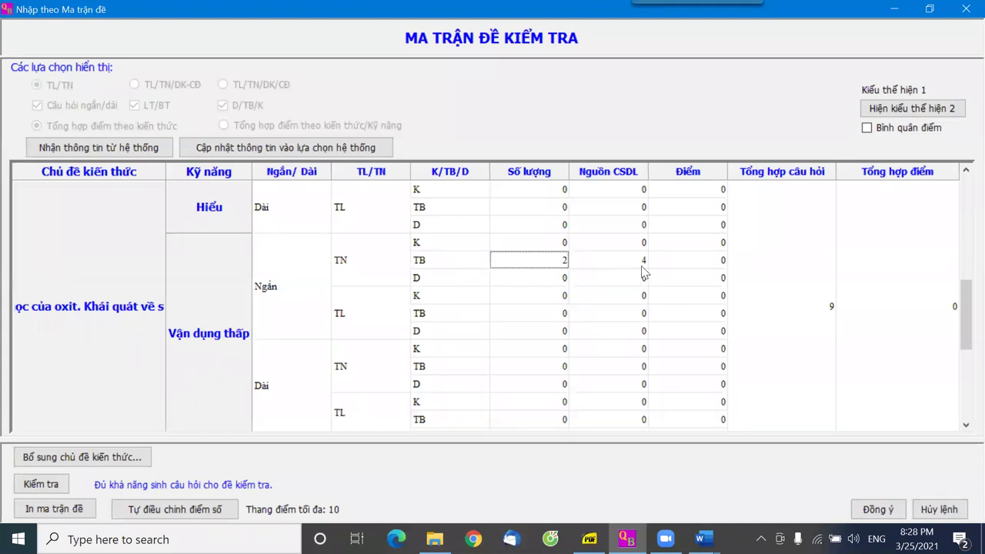
Set the quantity of Vận dụng cao short TN questions of level TB to 1
{"action": "scroll", "coordinate": [220, 345], "scroll_direction": "down", "scroll_amount": 1}
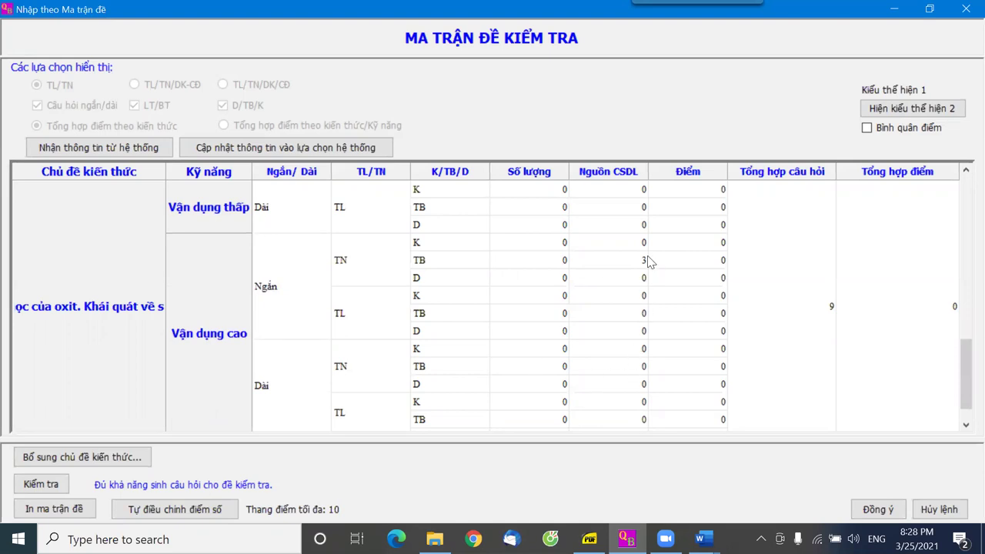
{"action": "left_click", "coordinate": [566, 263]}
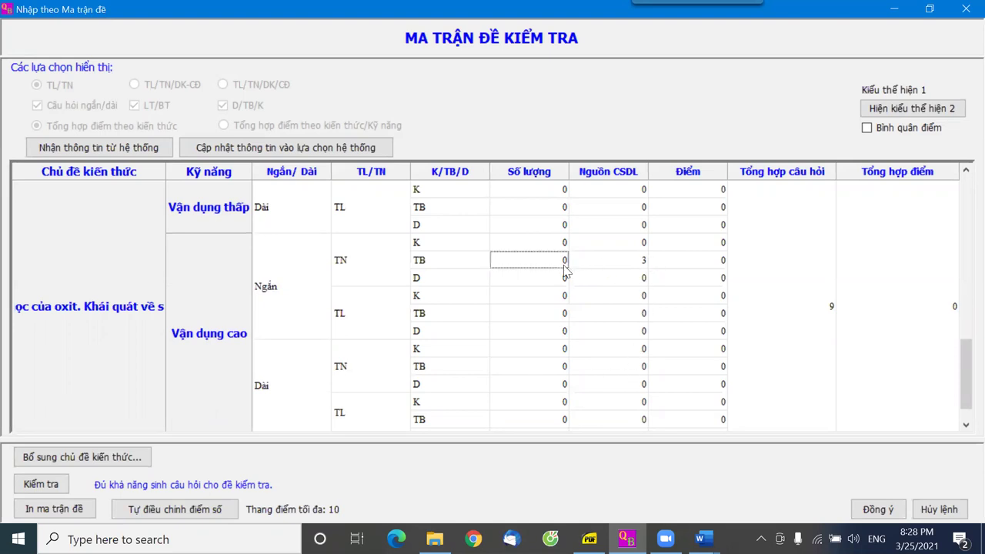
{"action": "type", "text": "1"}
{"action": "key", "text": "Return"}
Have the matrix's points adjusted automatically to the maximum score and accept the matrix into the test map
{"action": "scroll", "coordinate": [577, 227], "scroll_direction": "down", "scroll_amount": 1}
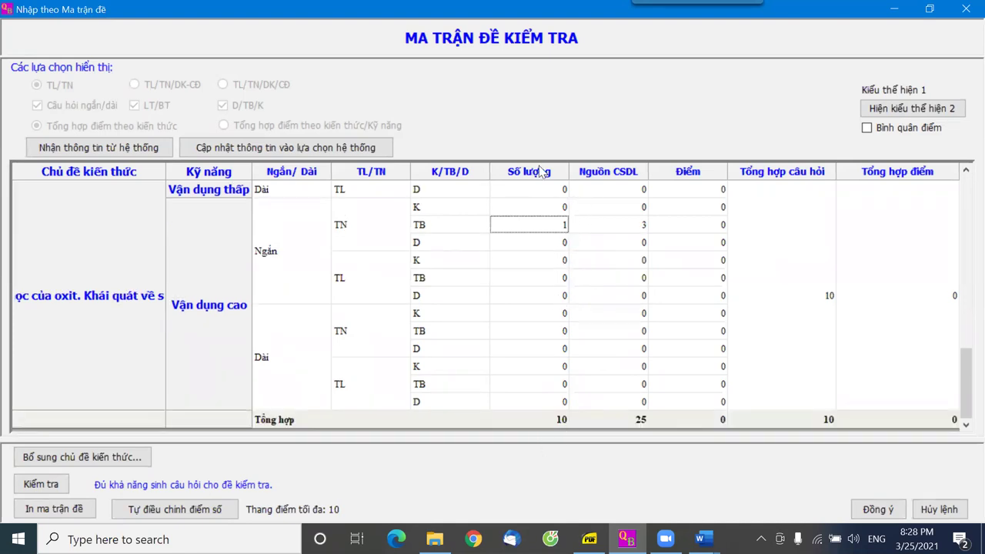
{"action": "left_click", "coordinate": [178, 511]}
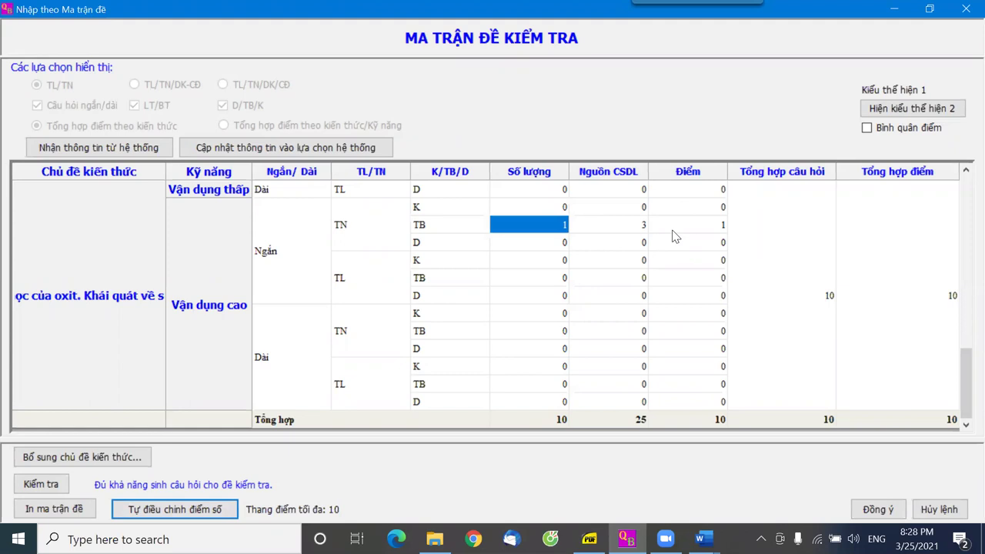
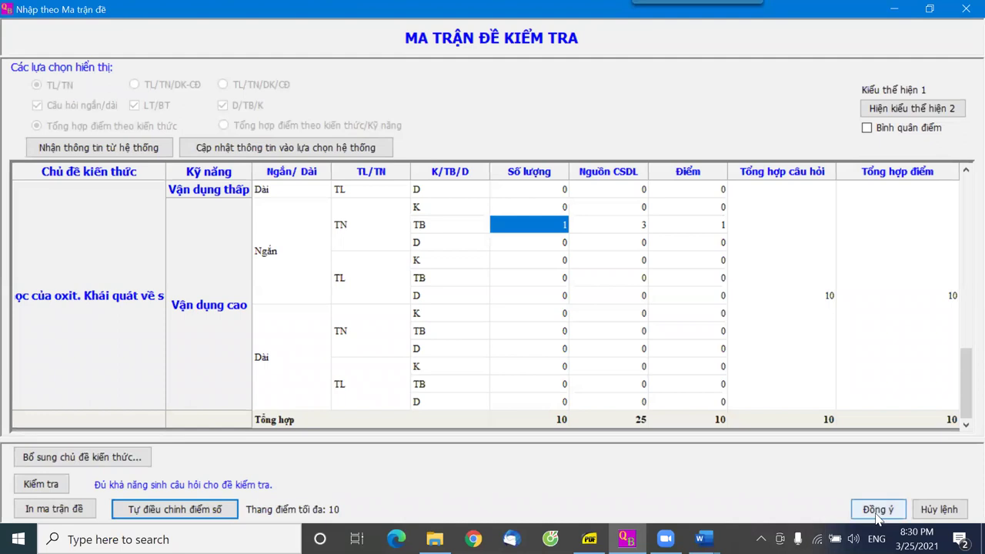
{"action": "left_click", "coordinate": [852, 501]}
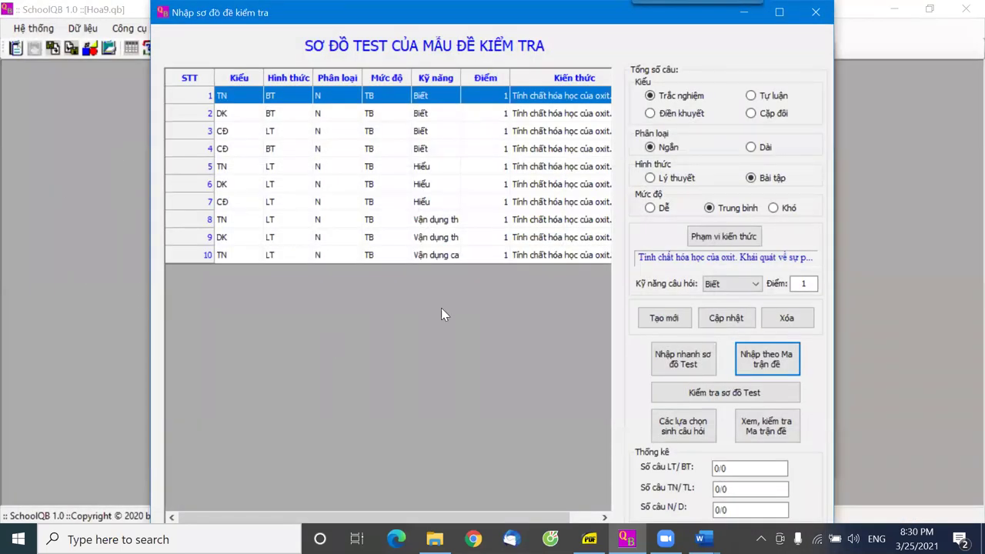
Reopen the exam matrix and set the Biết short TN questions of level TB to 0 for BT and 4 for LT
{"action": "left_click", "coordinate": [773, 368]}
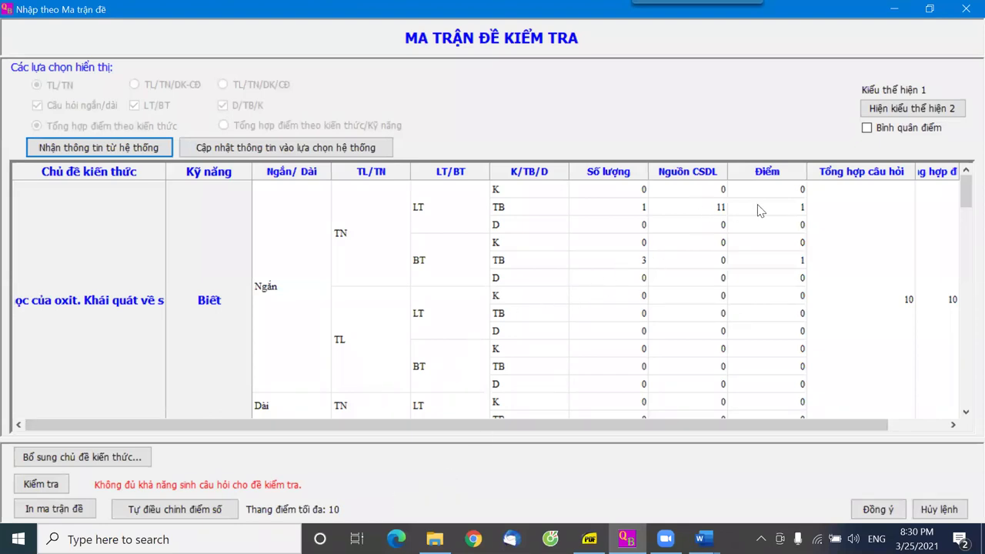
{"action": "left_click", "coordinate": [642, 264]}
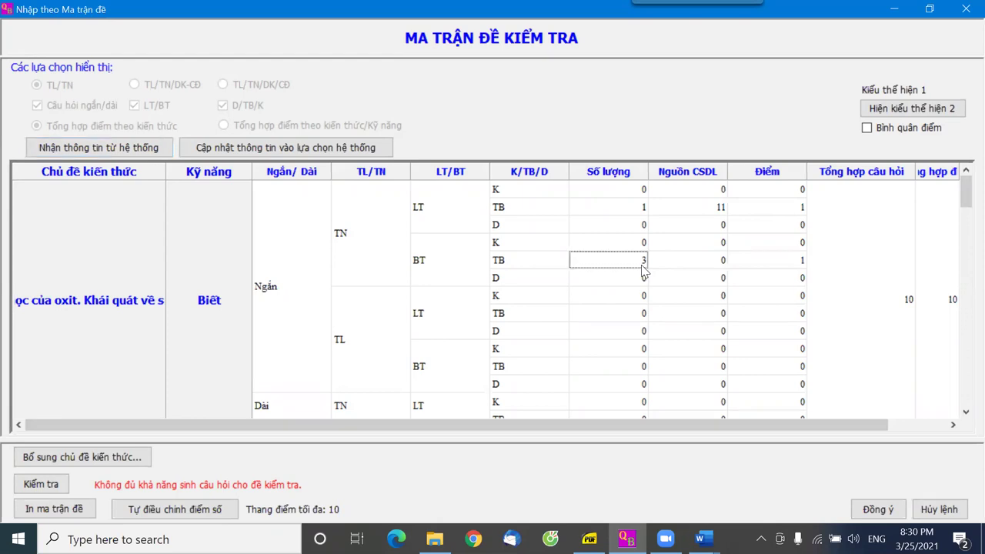
{"action": "type", "text": "0"}
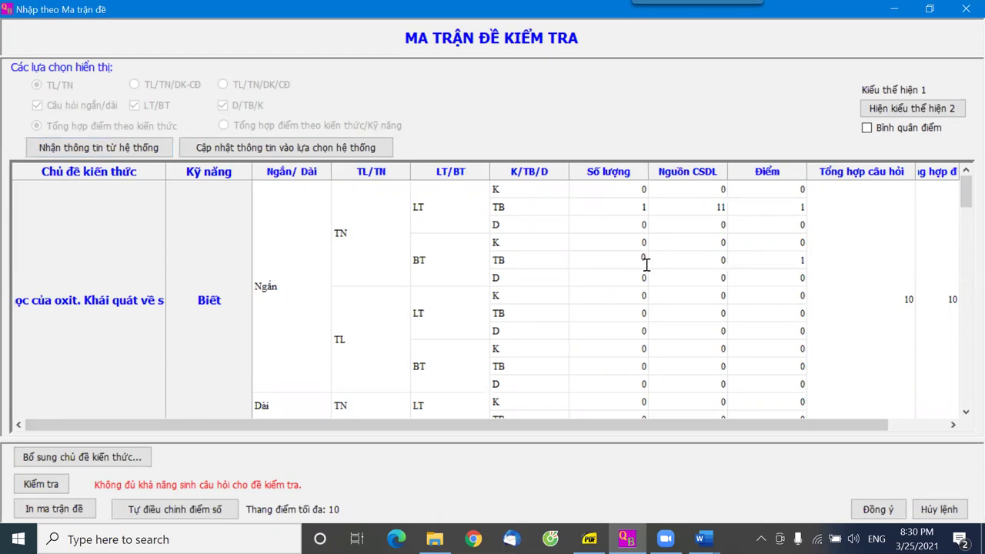
{"action": "left_click", "coordinate": [643, 208]}
{"action": "type", "text": "3"}
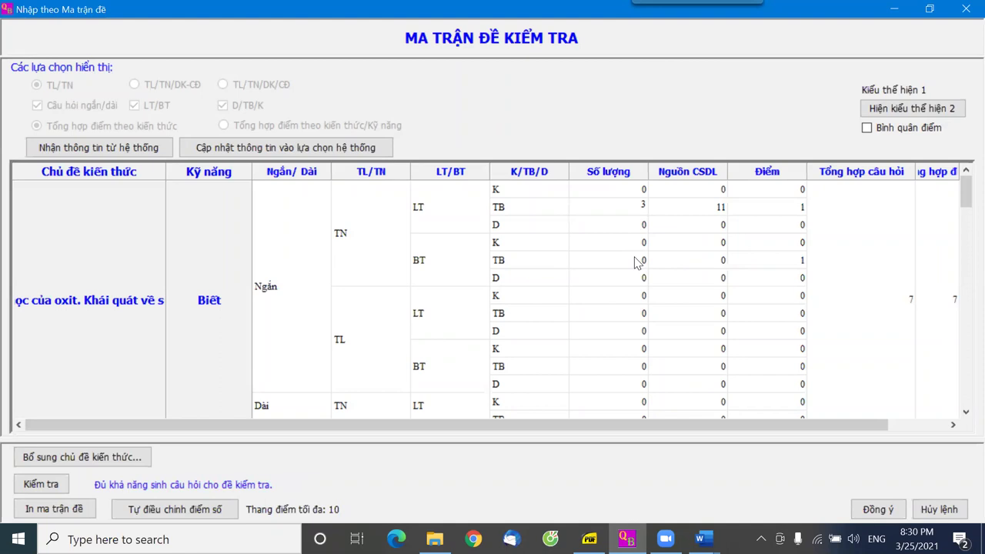
{"action": "key", "text": "BackSpace"}
{"action": "type", "text": "4"}
{"action": "key", "text": "Return"}
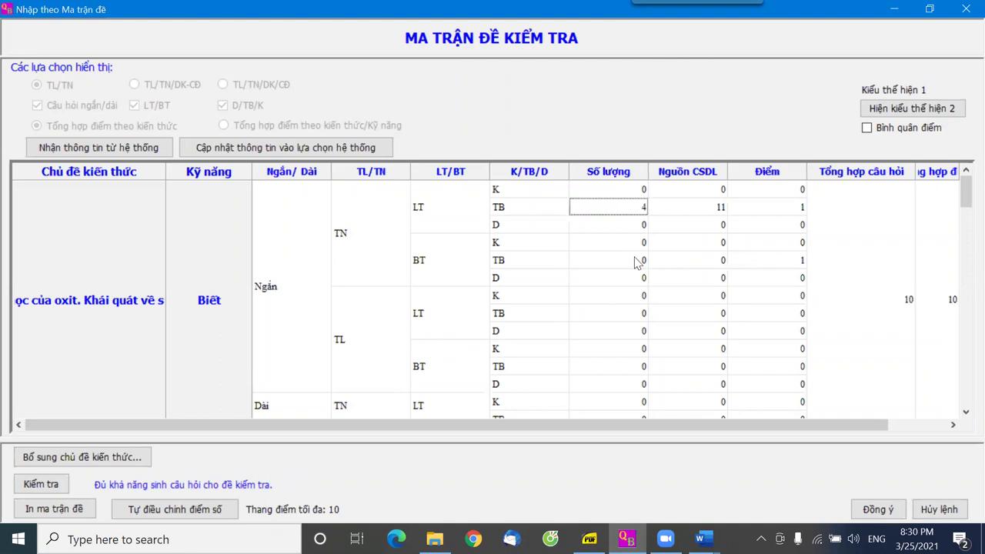
{"action": "scroll", "coordinate": [613, 269], "scroll_direction": "down", "scroll_amount": 2}
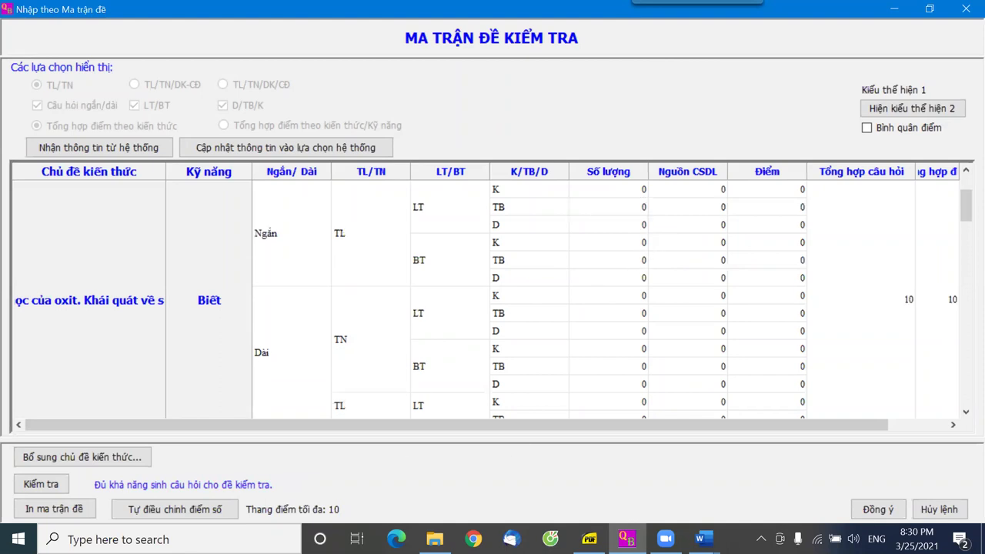
Accept the exam matrix into the test map and check whether the map can generate an exam
{"action": "left_click", "coordinate": [877, 509]}
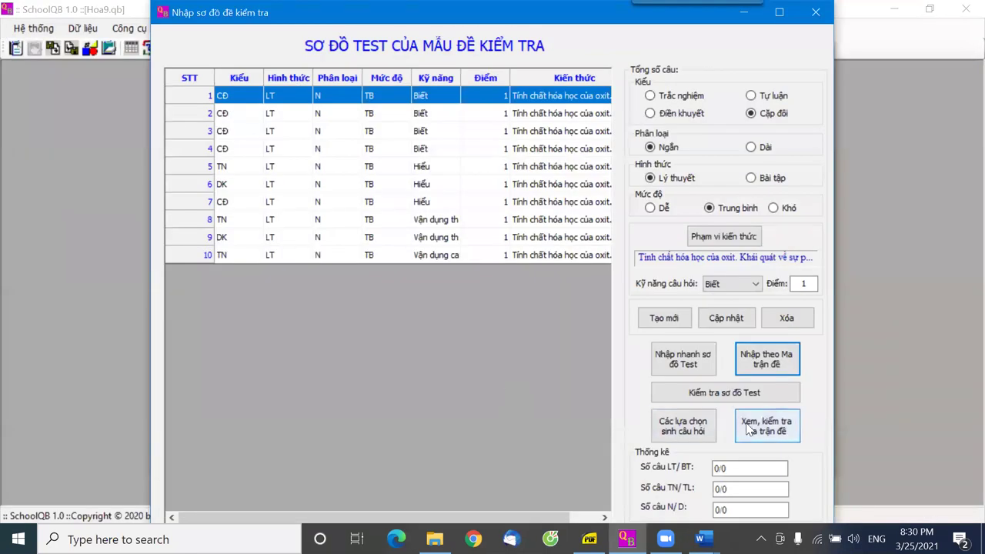
{"action": "left_click", "coordinate": [722, 395]}
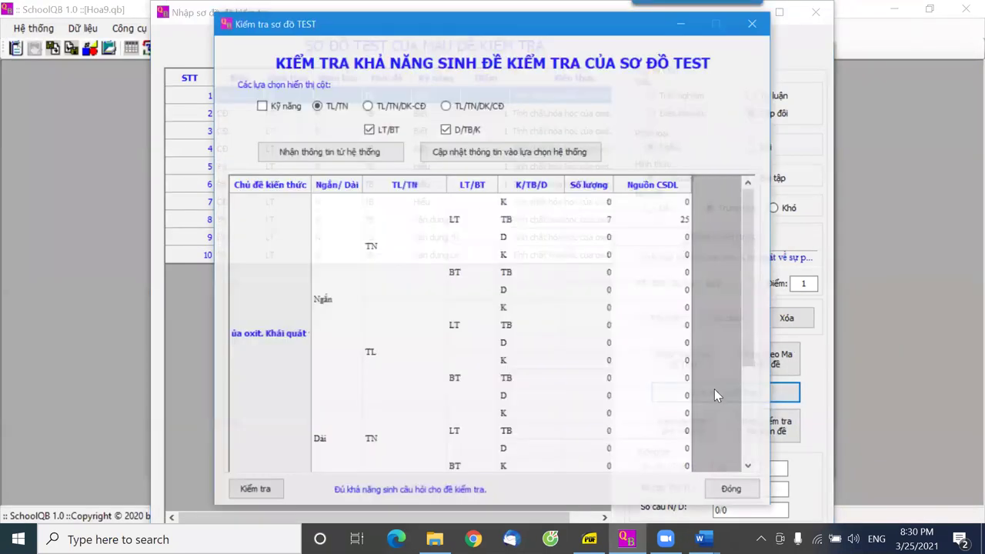
{"action": "left_click", "coordinate": [732, 489]}
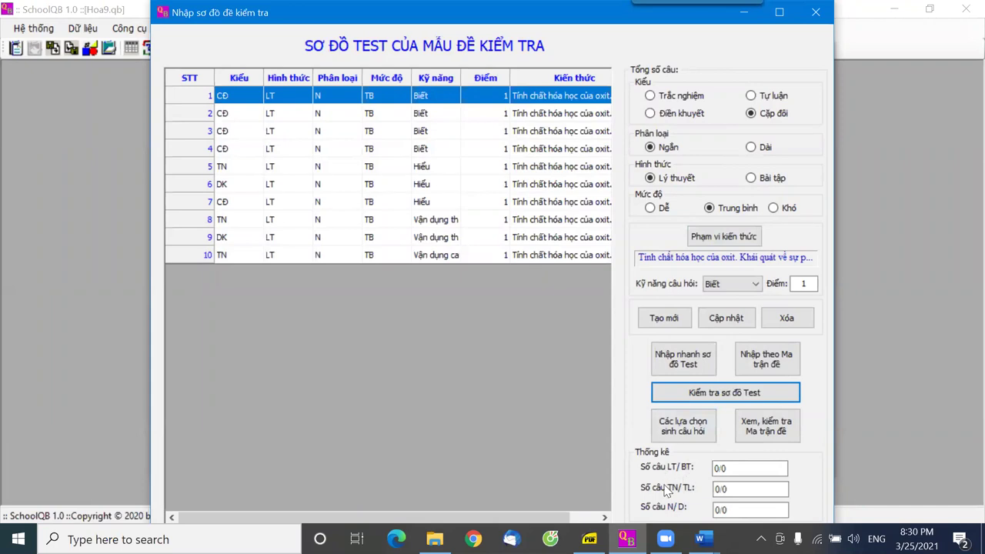
With the taskbar docked at the screen's right edge, accept the test map and save the exam template
{"action": "left_click", "coordinate": [746, 527]}
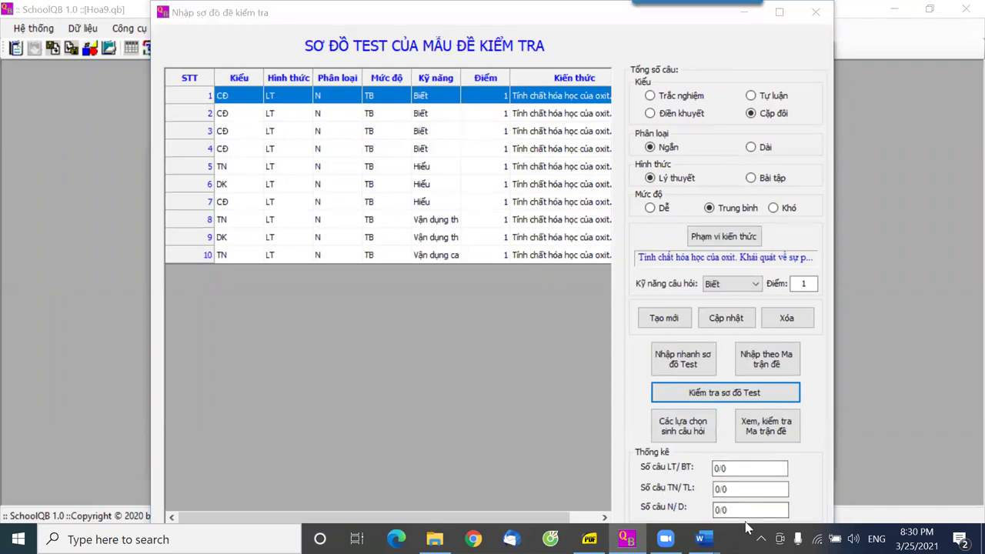
{"action": "left_click_drag", "start_coordinate": [746, 527], "coordinate": [960, 308]}
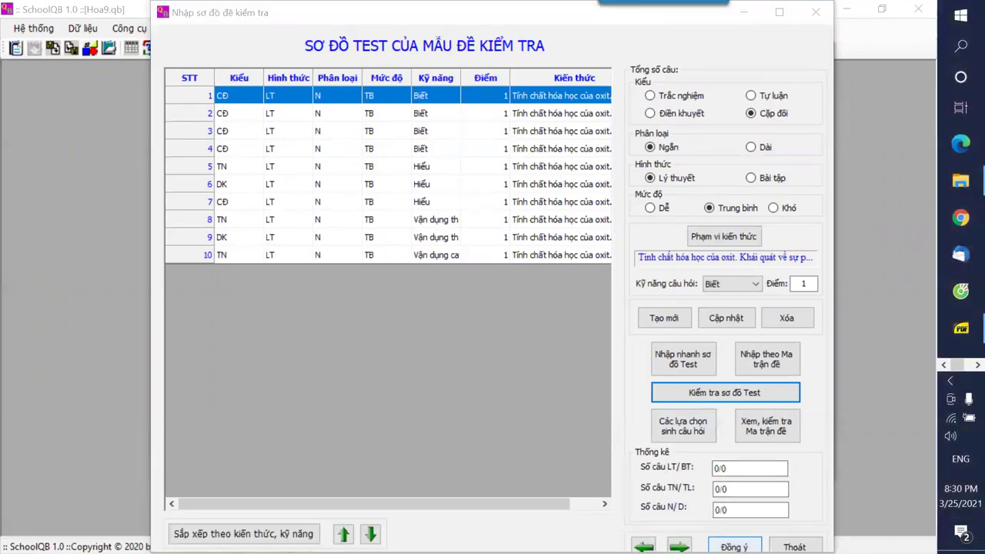
{"action": "left_click", "coordinate": [733, 546]}
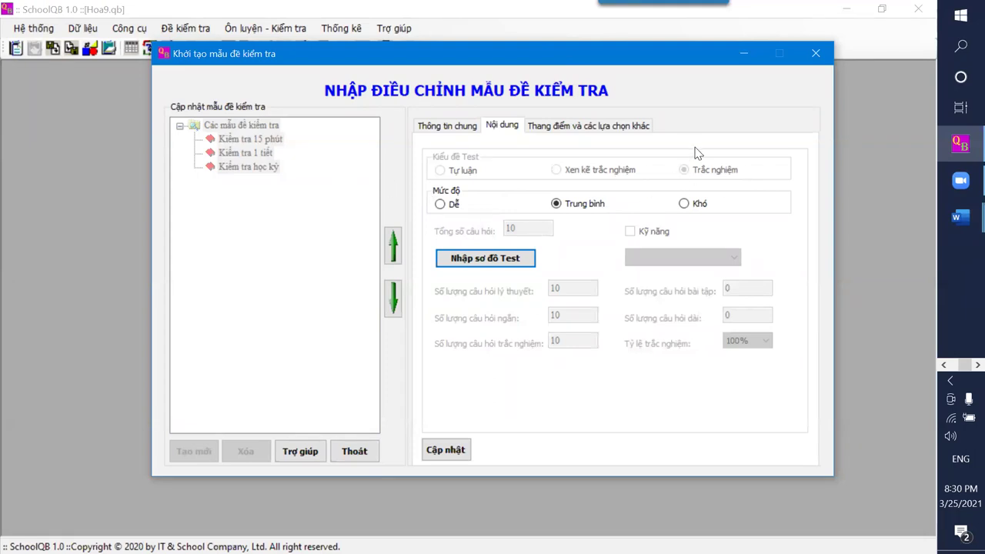
{"action": "left_click", "coordinate": [447, 452]}
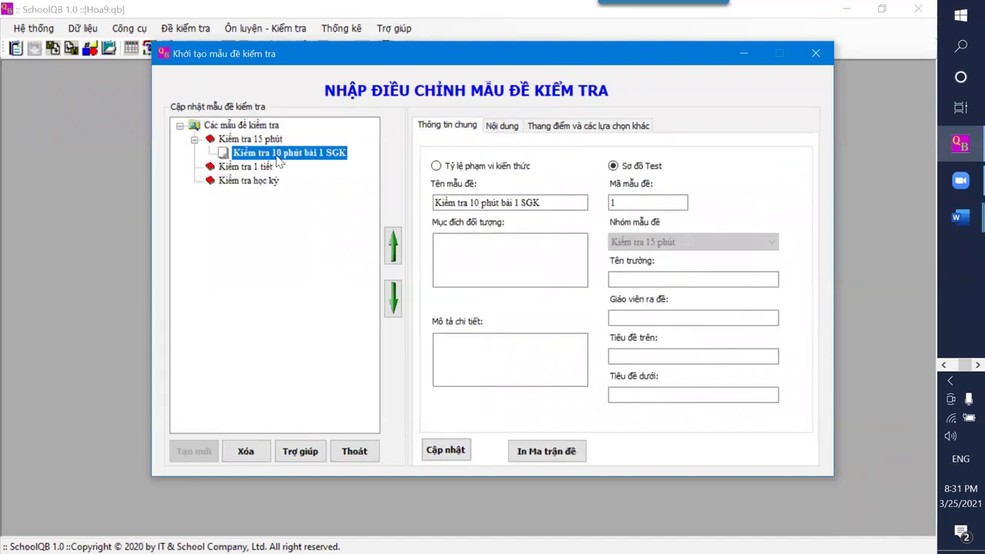
Review the content settings of the template Kiểm tra 10 phút bài 1 SGK and close the template editor
{"action": "left_click", "coordinate": [502, 126]}
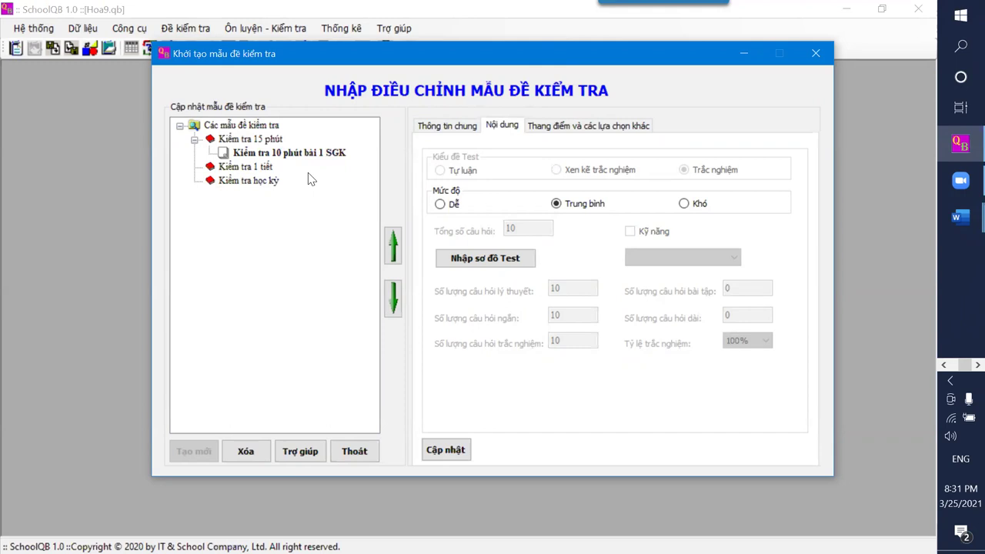
{"action": "left_click", "coordinate": [283, 155]}
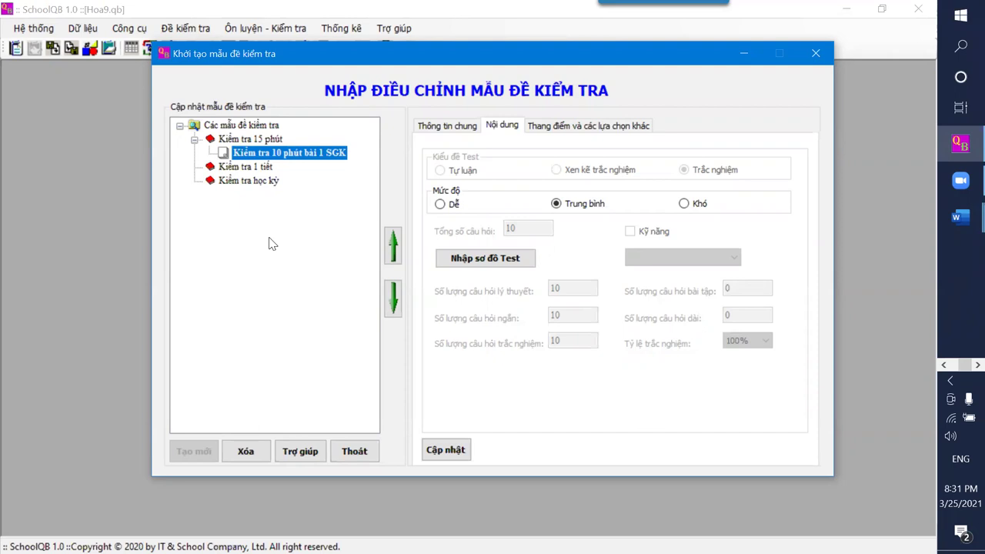
{"action": "left_click", "coordinate": [354, 451]}
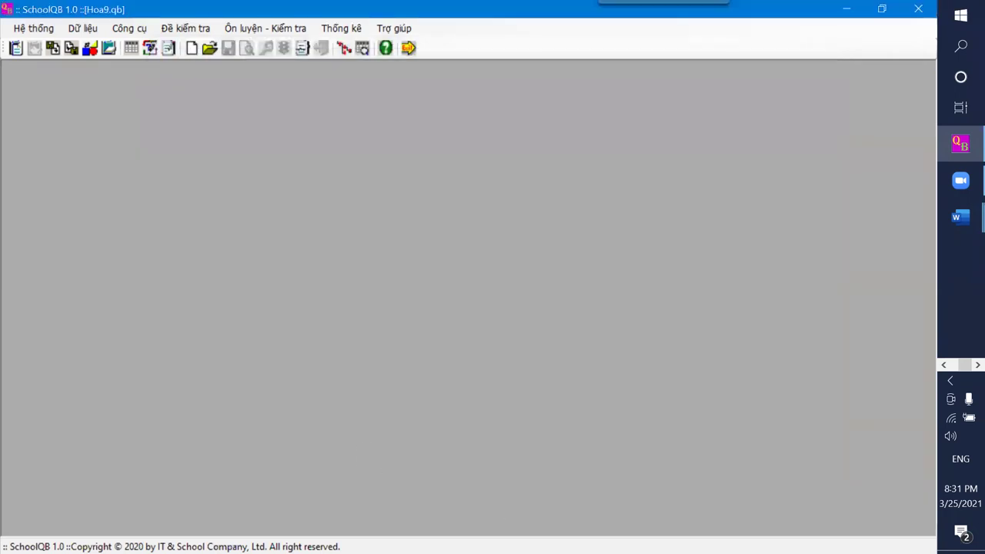
Dock the taskbar back at the screen's bottom edge and review the list of main operations in Word
{"action": "left_click", "coordinate": [938, 283]}
{"action": "left_click_drag", "start_coordinate": [938, 283], "coordinate": [707, 539]}
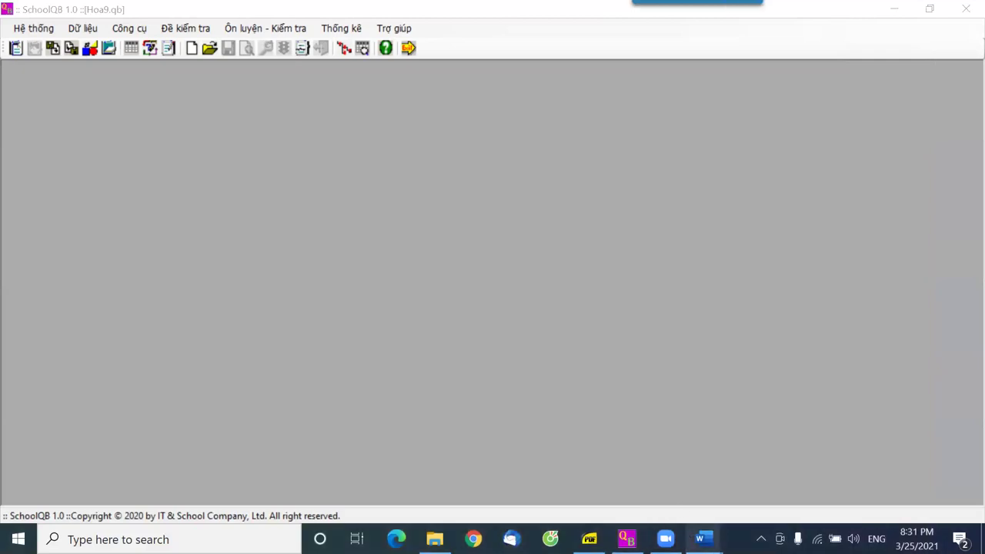
{"action": "mouse_move", "coordinate": [703, 538]}
{"action": "left_click", "coordinate": [654, 505]}
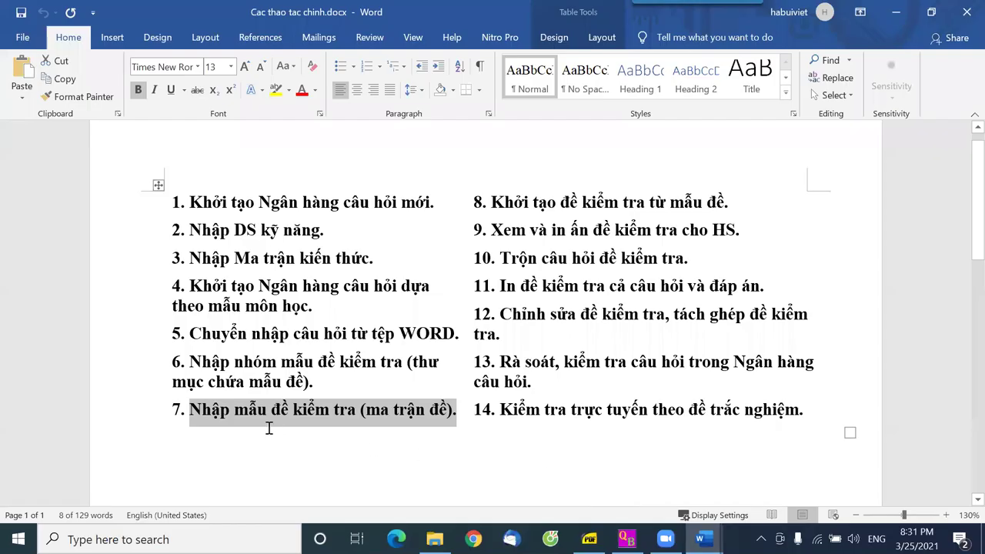
{"action": "left_click", "coordinate": [212, 410]}
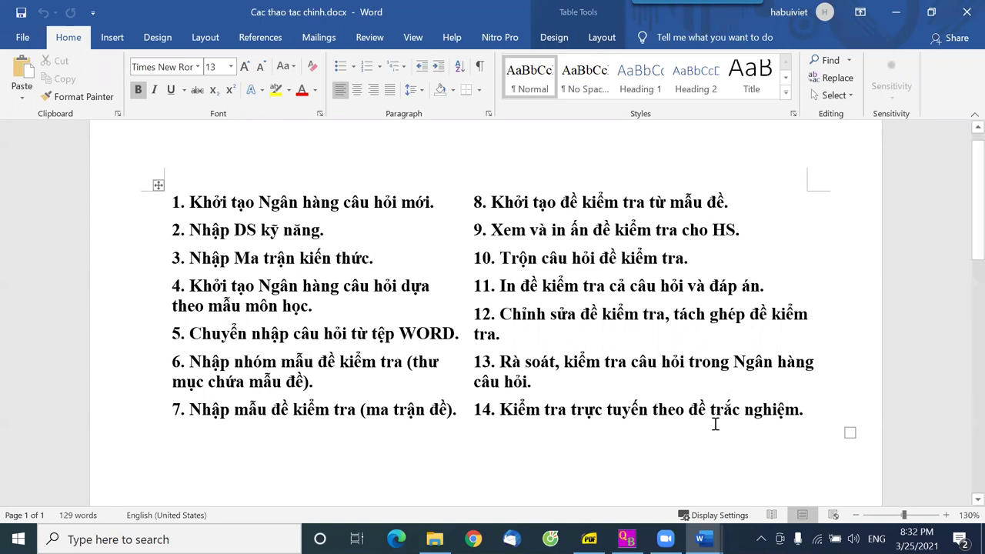
Switch back to SchoolQB and start creating a new exam with the test file name Kt10-B1
{"action": "left_click", "coordinate": [626, 539]}
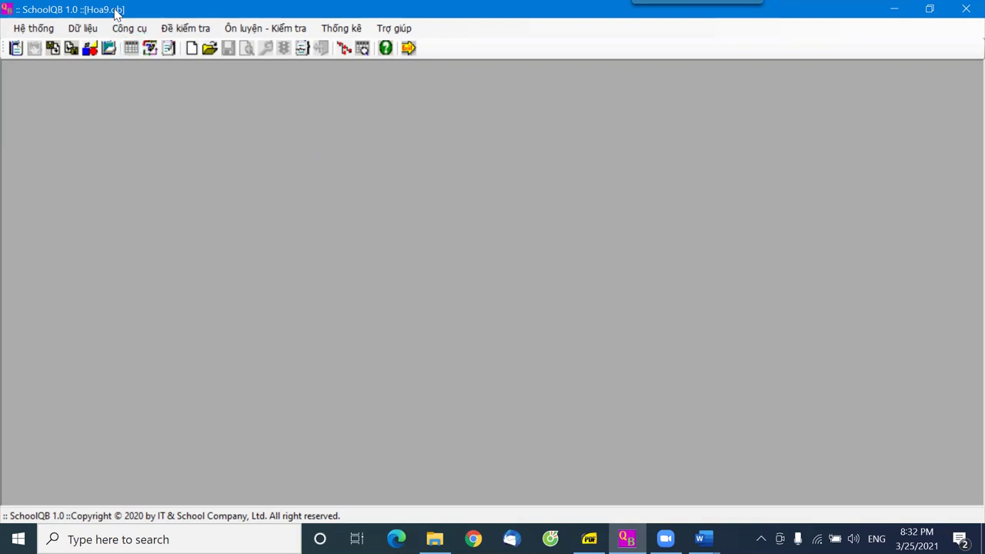
{"action": "left_click", "coordinate": [184, 29]}
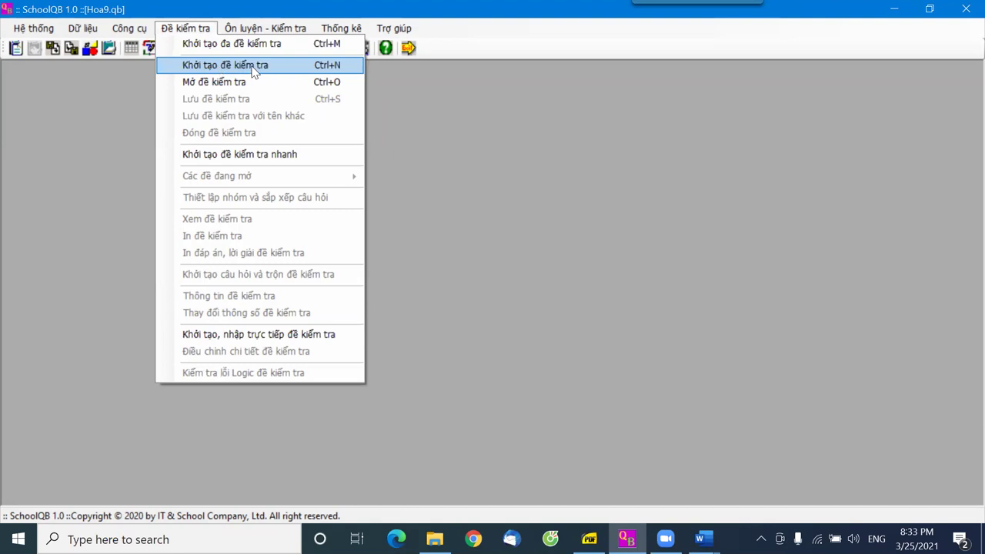
{"action": "left_click", "coordinate": [472, 95]}
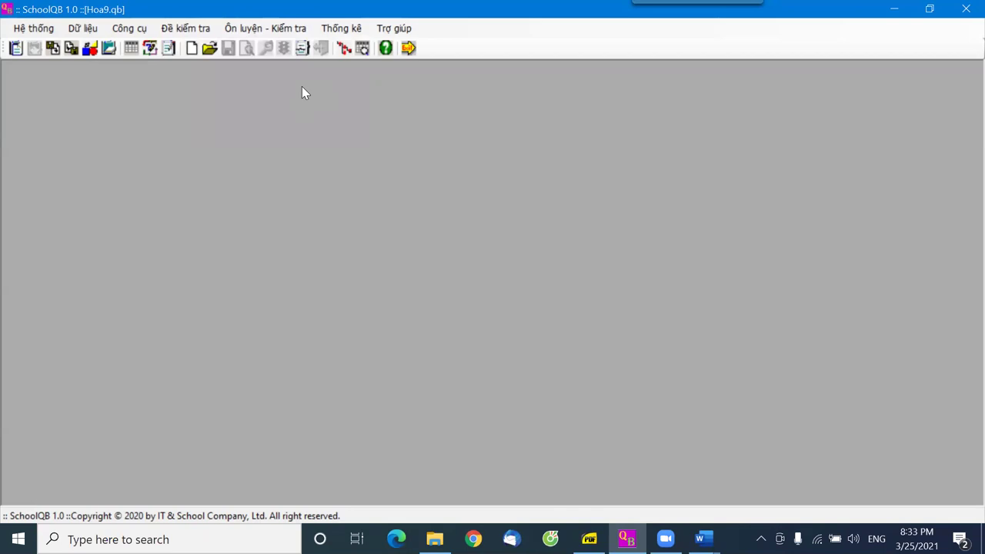
{"action": "left_click", "coordinate": [197, 28]}
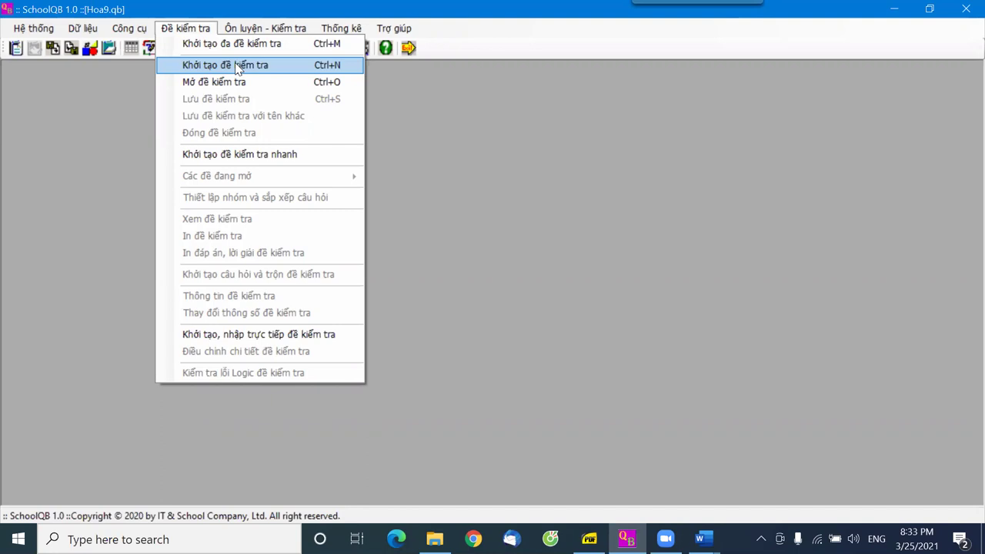
{"action": "left_click", "coordinate": [233, 66]}
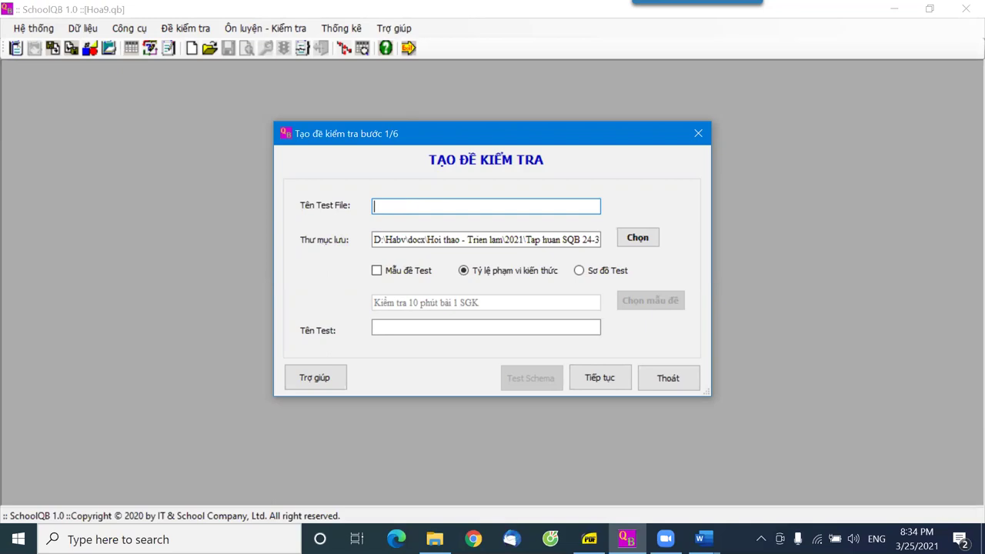
{"action": "type", "text": "Kt10-B1"}
Set the exam's save folder on drive D to Tập huấn SQB 25-3-2021 inside docx\Hoi thao - Trien lam\2021
{"action": "left_click", "coordinate": [639, 239]}
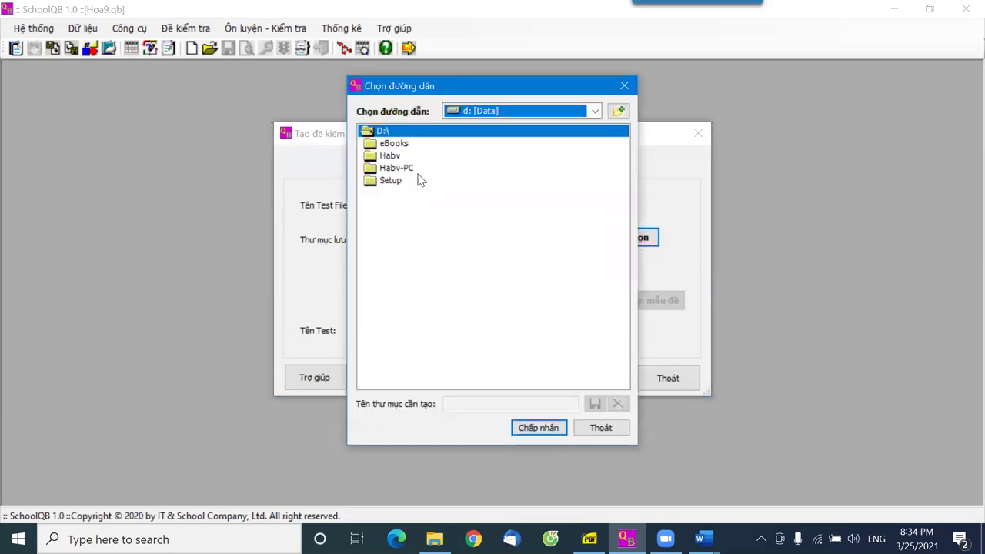
{"action": "left_click", "coordinate": [392, 156]}
{"action": "double_click", "coordinate": [392, 157]}
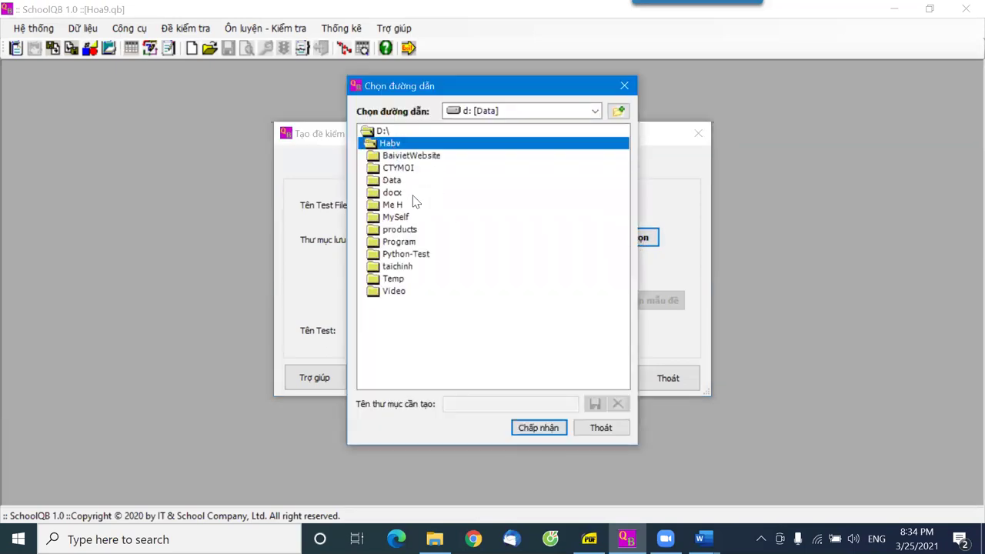
{"action": "left_click", "coordinate": [399, 194]}
{"action": "double_click", "coordinate": [399, 195]}
{"action": "left_click", "coordinate": [411, 194]}
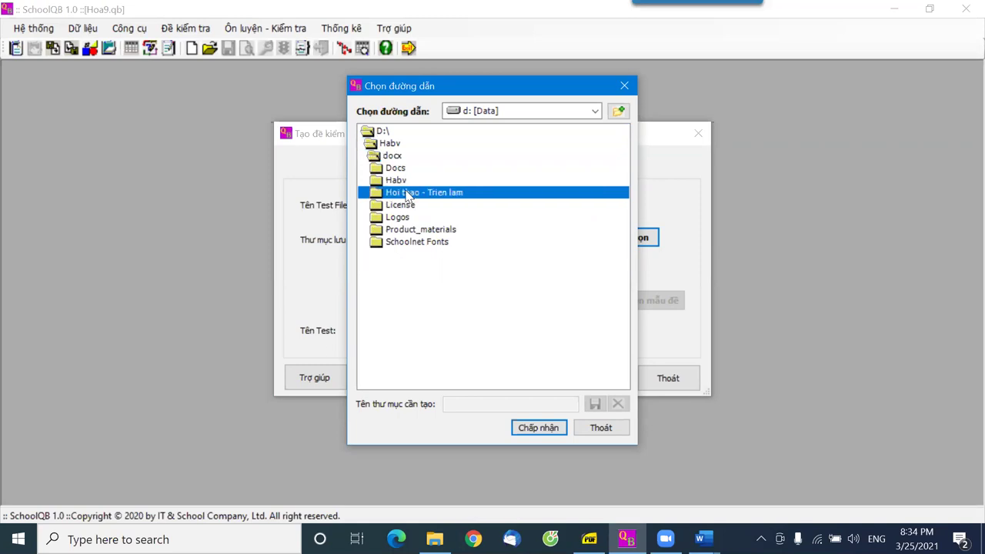
{"action": "double_click", "coordinate": [412, 194]}
{"action": "left_click", "coordinate": [403, 230]}
{"action": "double_click", "coordinate": [403, 230]}
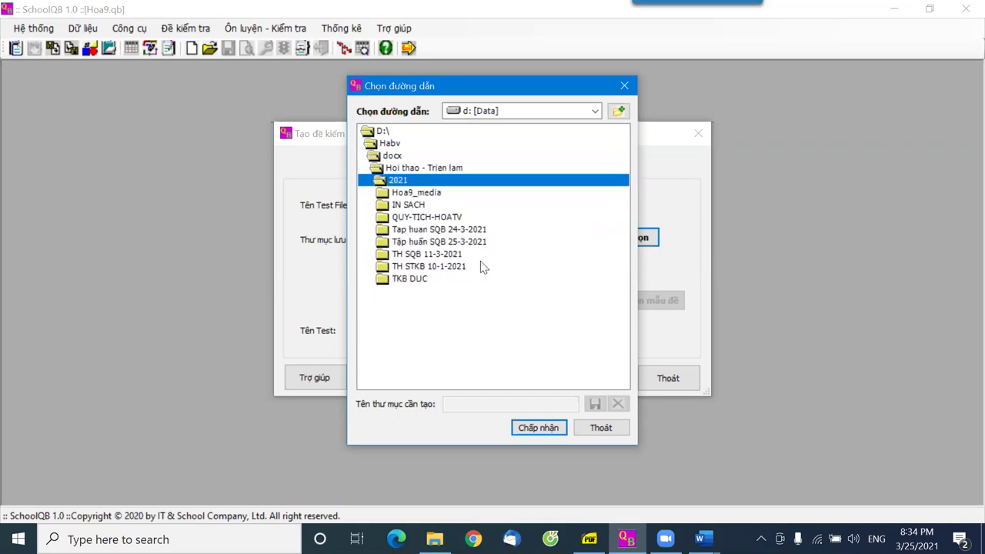
{"action": "double_click", "coordinate": [462, 242]}
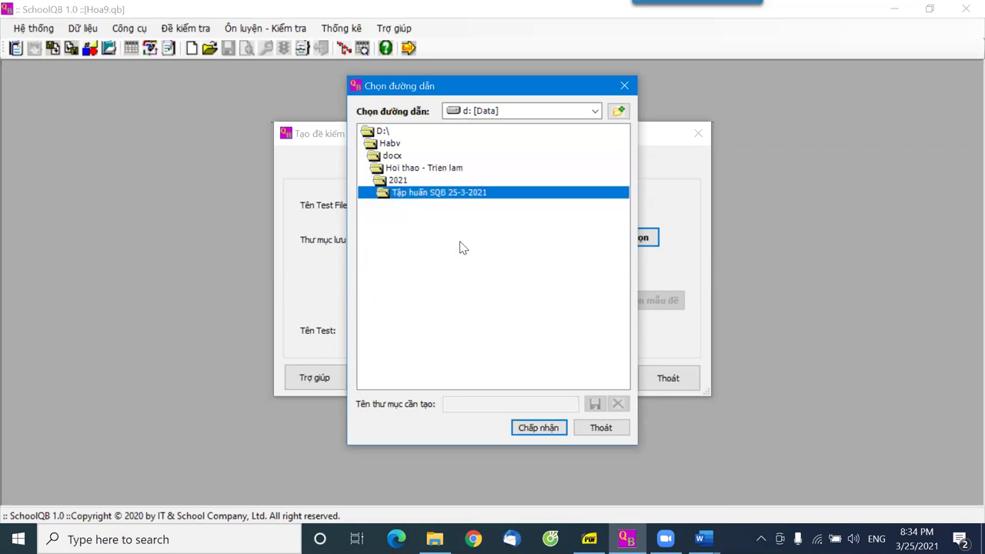
{"action": "left_click", "coordinate": [539, 428]}
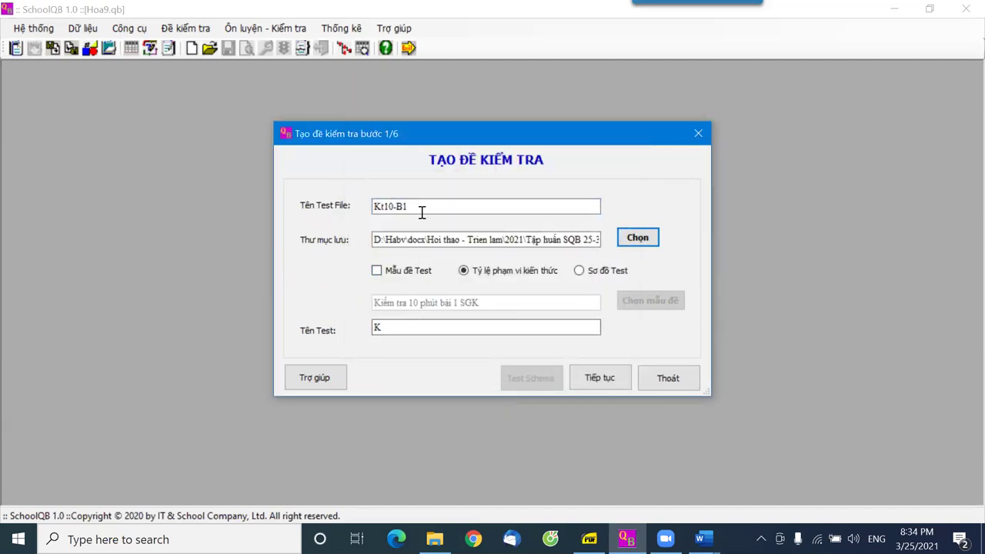
Base the exam on the template Kiểm tra 10 phút bài 1 SGK
{"action": "left_click", "coordinate": [377, 273]}
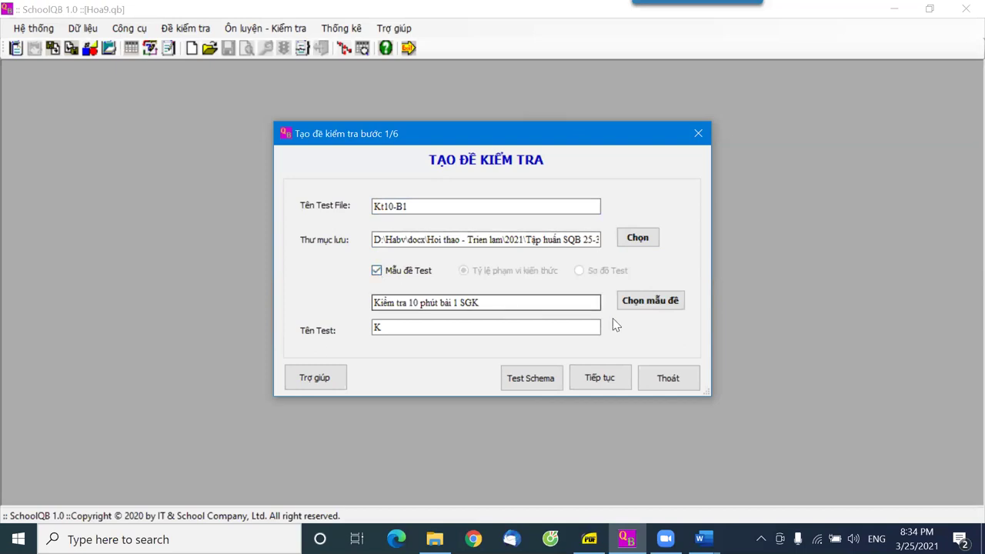
{"action": "left_click", "coordinate": [646, 303]}
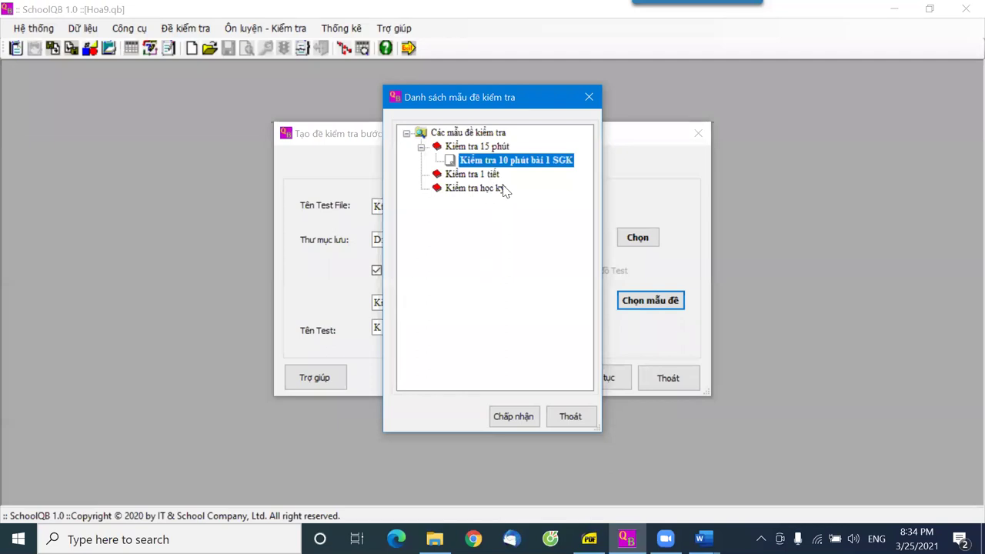
{"action": "left_click", "coordinate": [521, 417]}
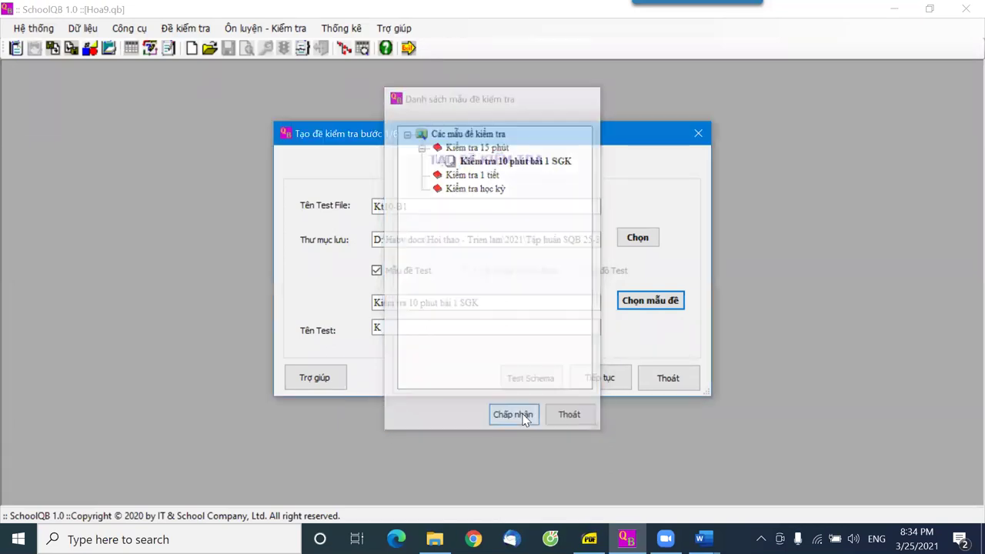
Name the test "Kiểm tra nhanh Bài 1 - SGK Hóa 9" and continue to its description
{"action": "left_click", "coordinate": [403, 328]}
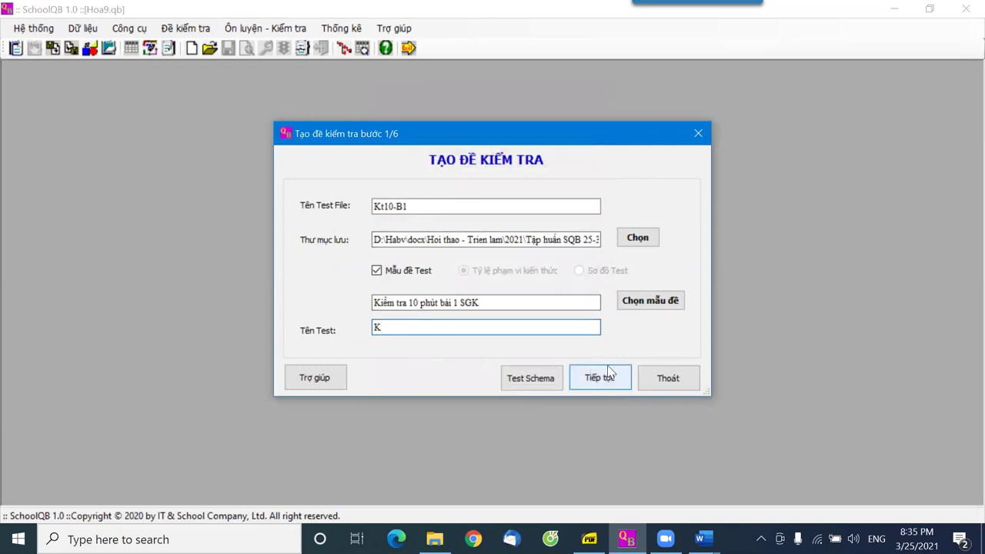
{"action": "type", "text": "Kiểm tra nhanh Bài 1"}
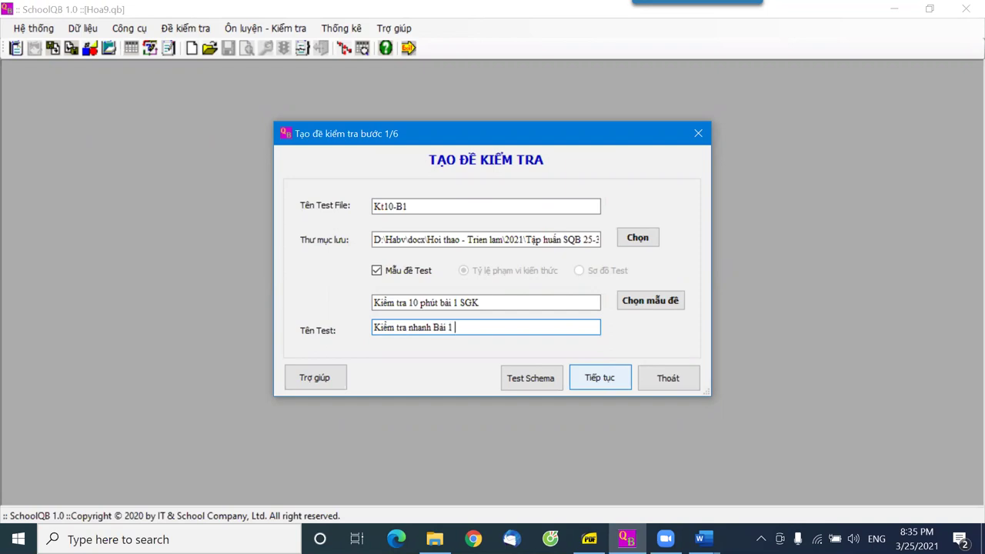
{"action": "type", "text": " - SGK Hóa 9"}
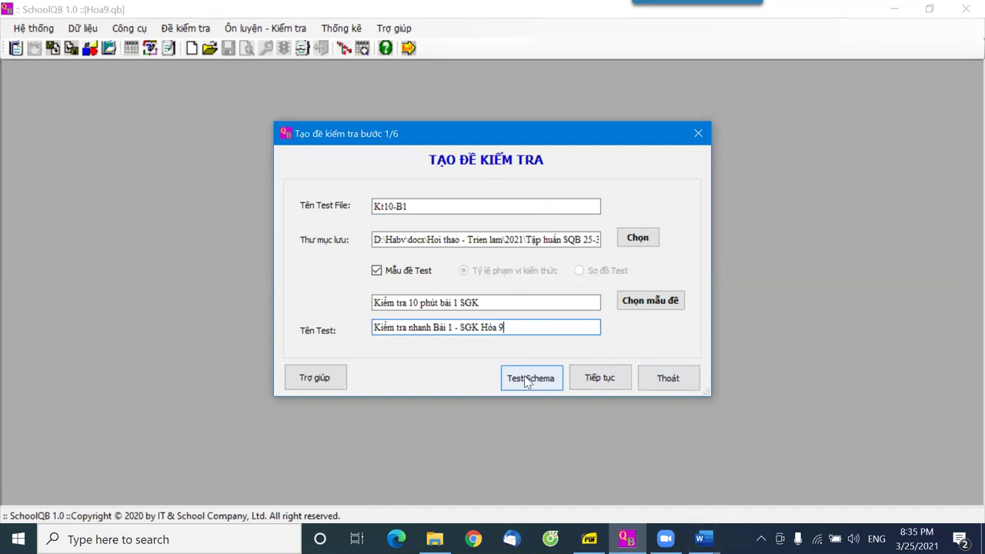
{"action": "left_click", "coordinate": [590, 383]}
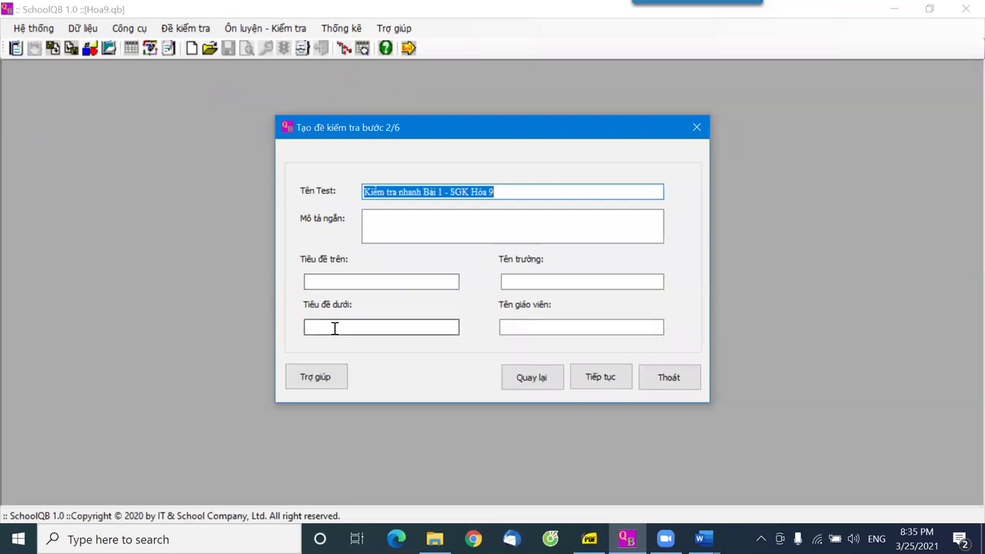
Continue through the exam's header and question structure pages and review the maximum score and test duration
{"action": "left_click", "coordinate": [516, 283]}
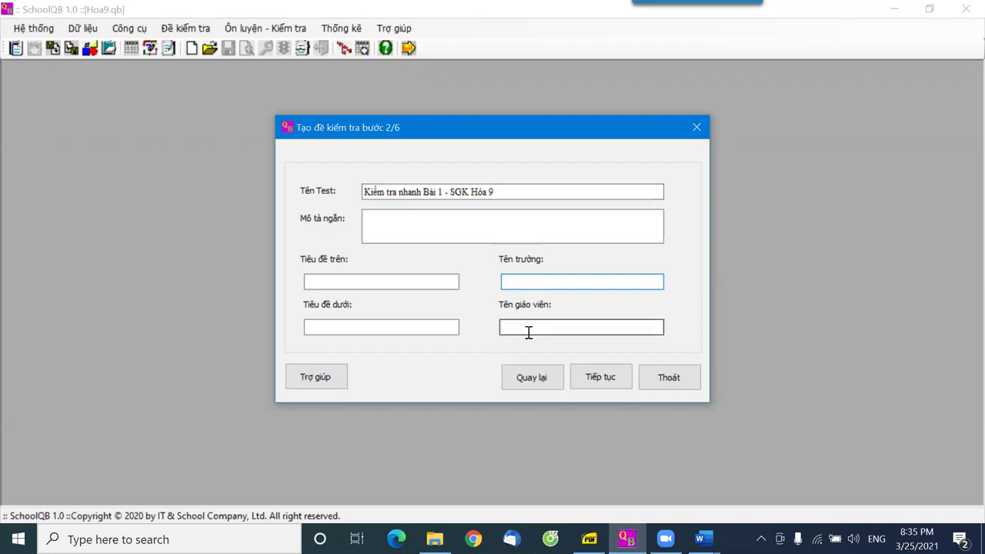
{"action": "left_click", "coordinate": [597, 375]}
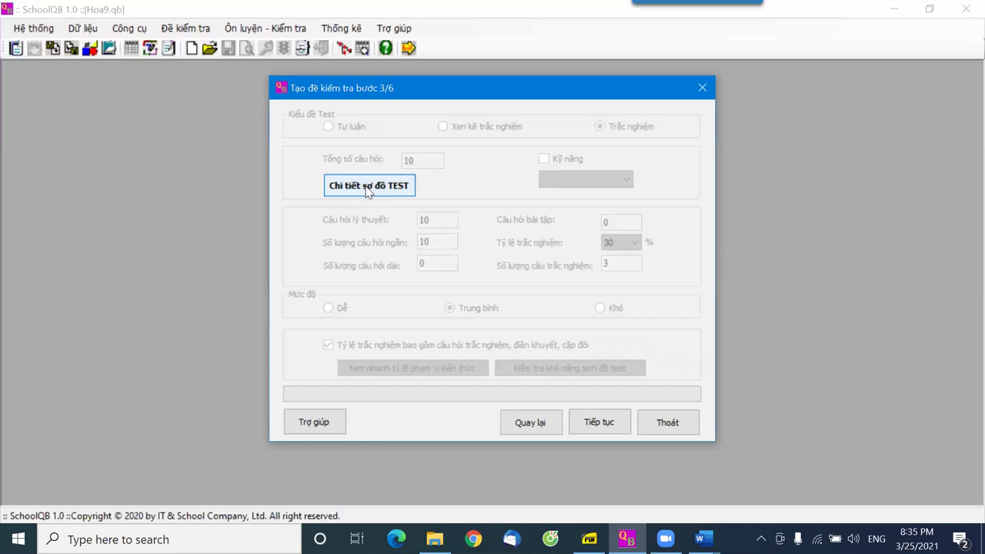
{"action": "left_click", "coordinate": [602, 425]}
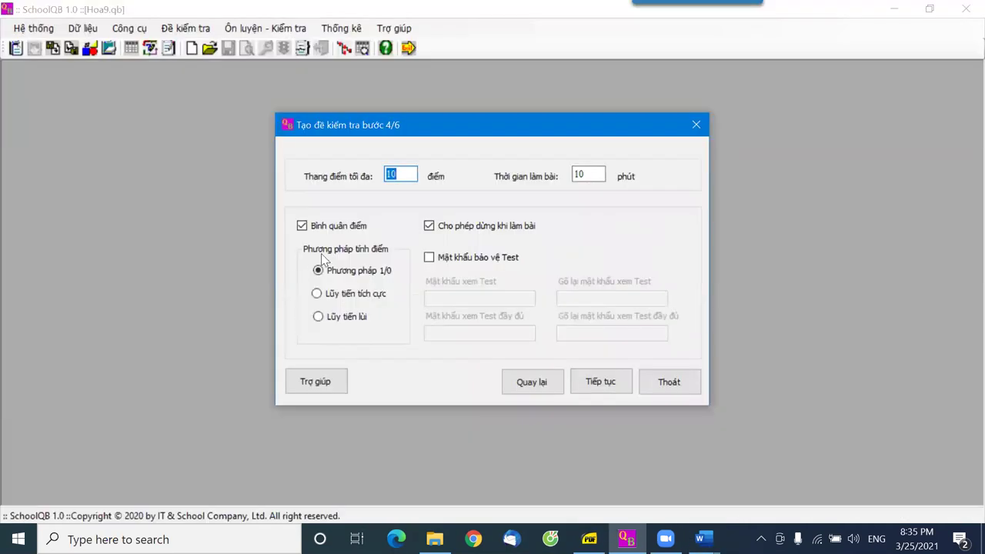
{"action": "left_click", "coordinate": [404, 173]}
{"action": "left_click_drag", "start_coordinate": [601, 174], "coordinate": [563, 175]}
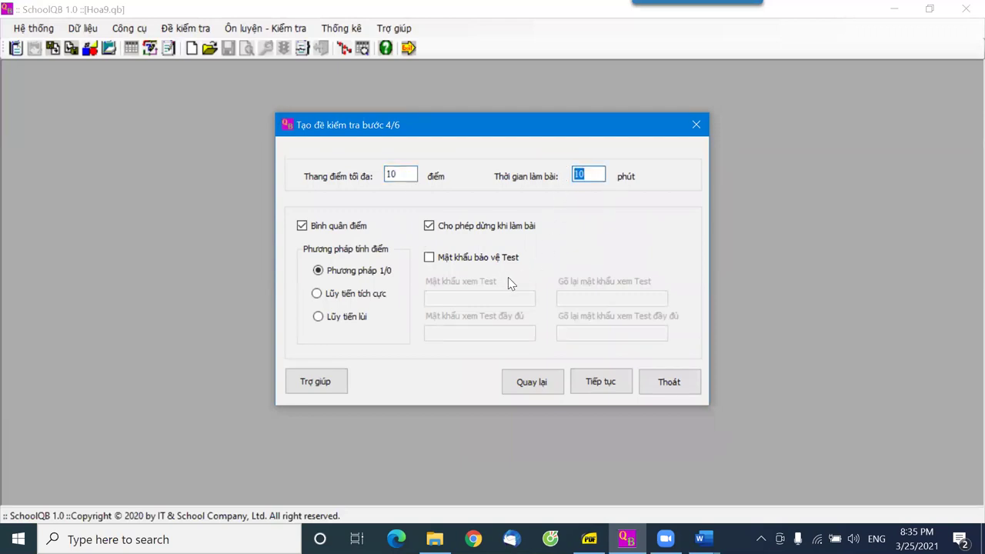
Try out the test password protection option and its password fields, leaving the protection switched off
{"action": "left_click", "coordinate": [429, 258]}
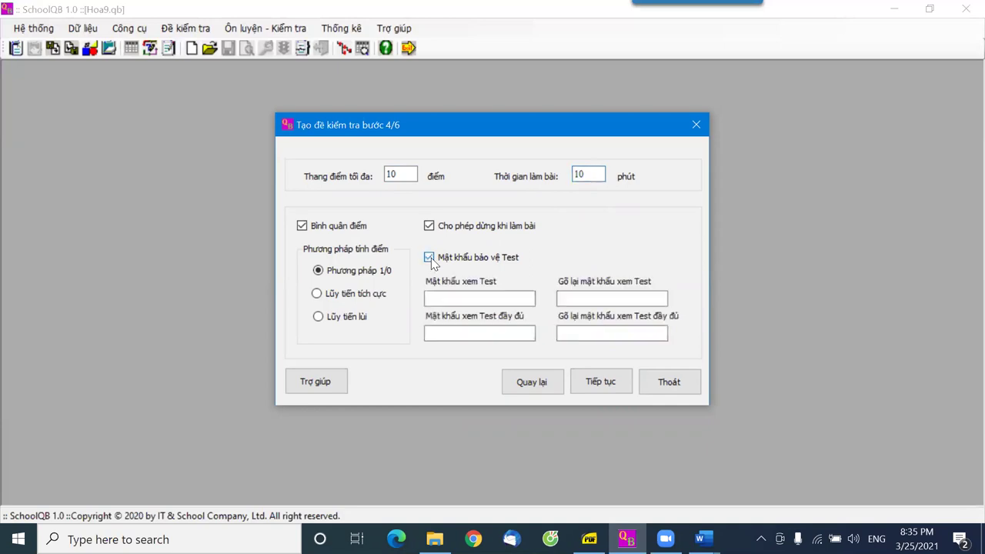
{"action": "left_click", "coordinate": [470, 300]}
{"action": "left_click", "coordinate": [468, 295]}
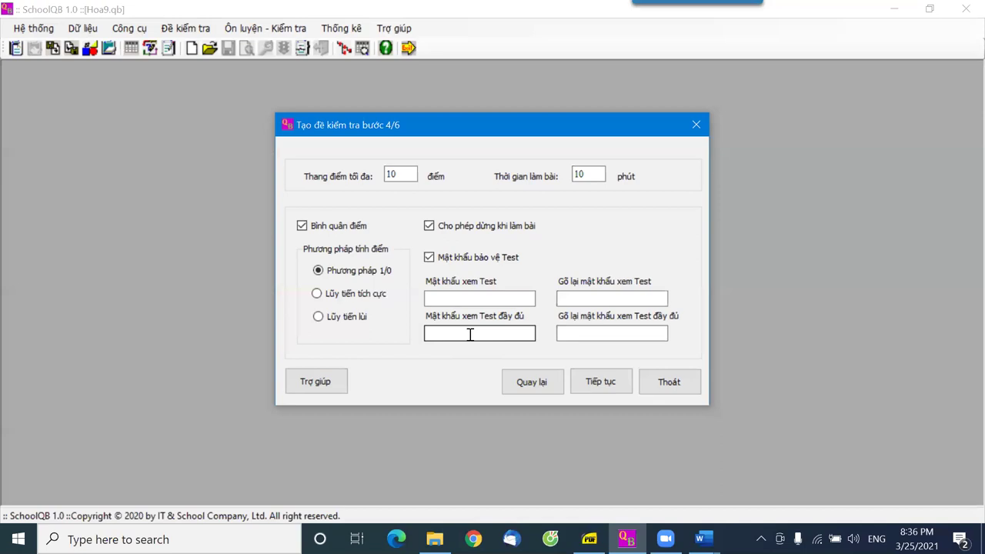
{"action": "left_click", "coordinate": [429, 258]}
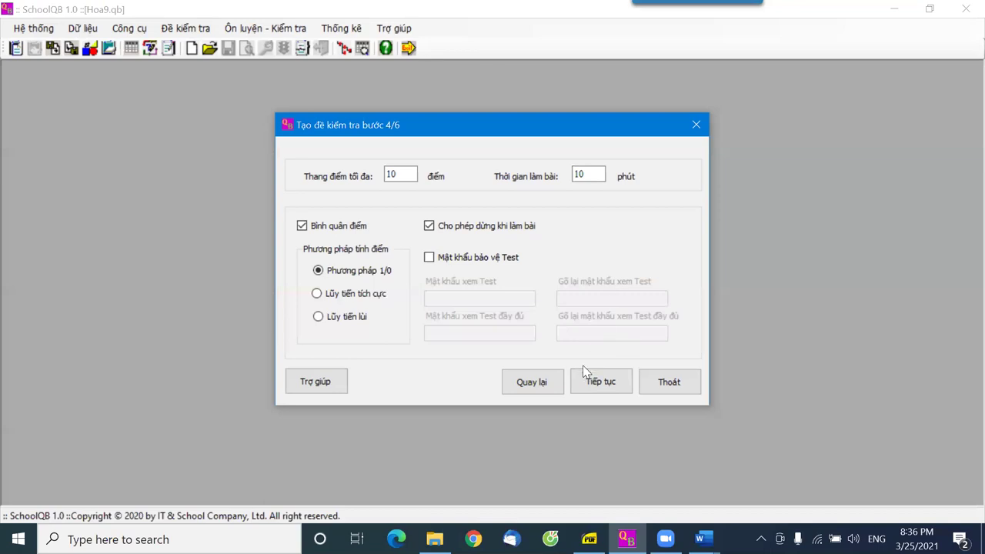
Keep the Cổ điển print style and the log file Logfile.log, and finish generating the exam
{"action": "left_click", "coordinate": [599, 385]}
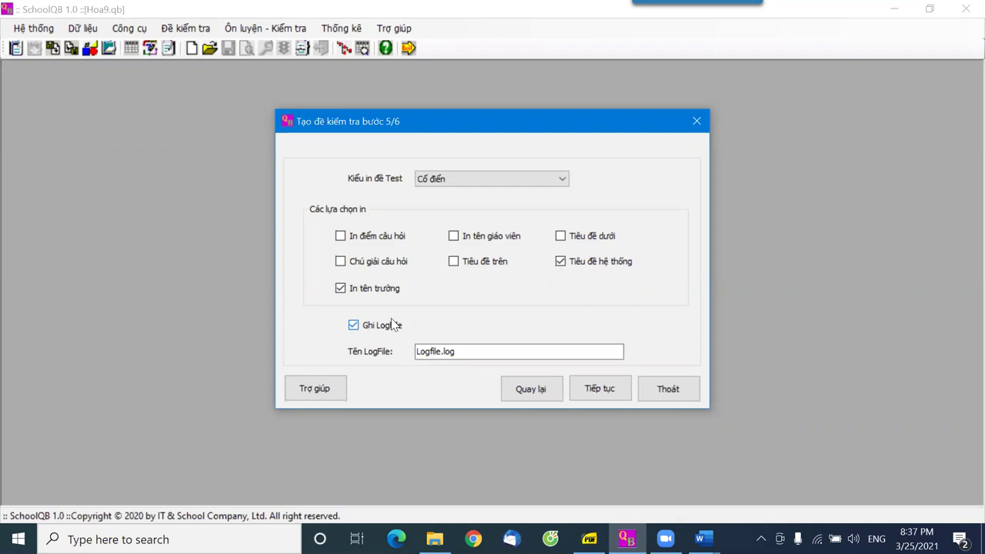
{"action": "left_click_drag", "start_coordinate": [463, 352], "coordinate": [413, 360]}
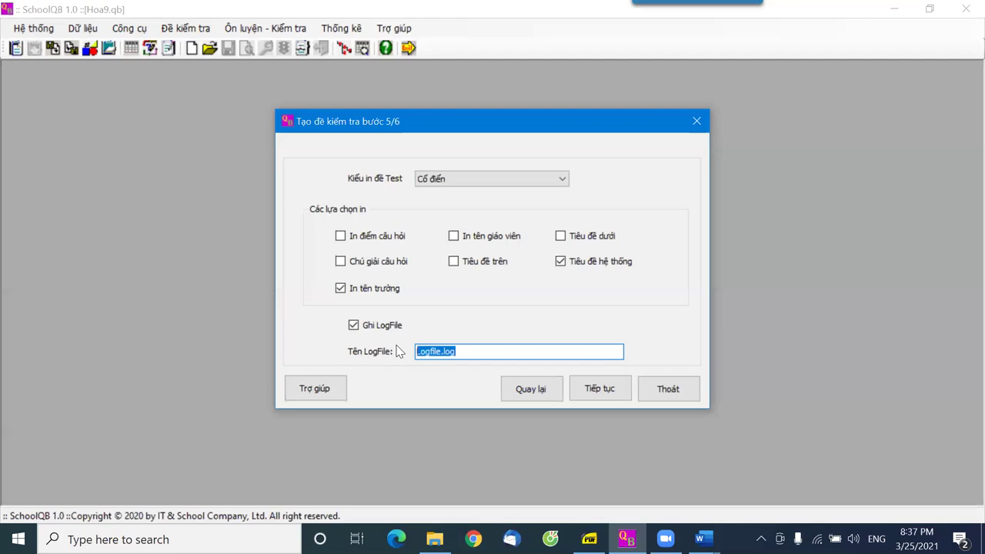
{"action": "left_click", "coordinate": [606, 391]}
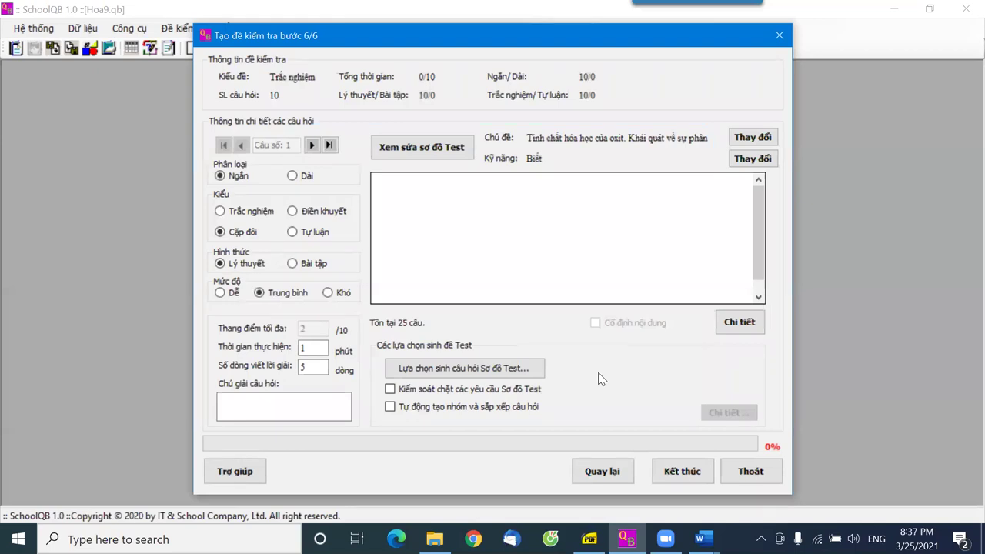
{"action": "left_click", "coordinate": [690, 475]}
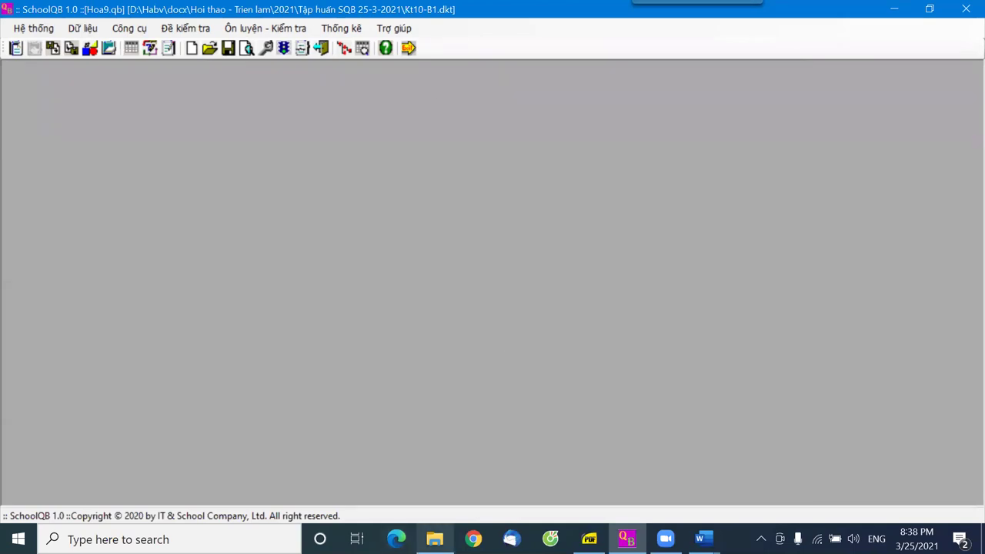
Check the generated exam files in the save folder on drive D and the list of open exams in SchoolQB
{"action": "left_click", "coordinate": [434, 539]}
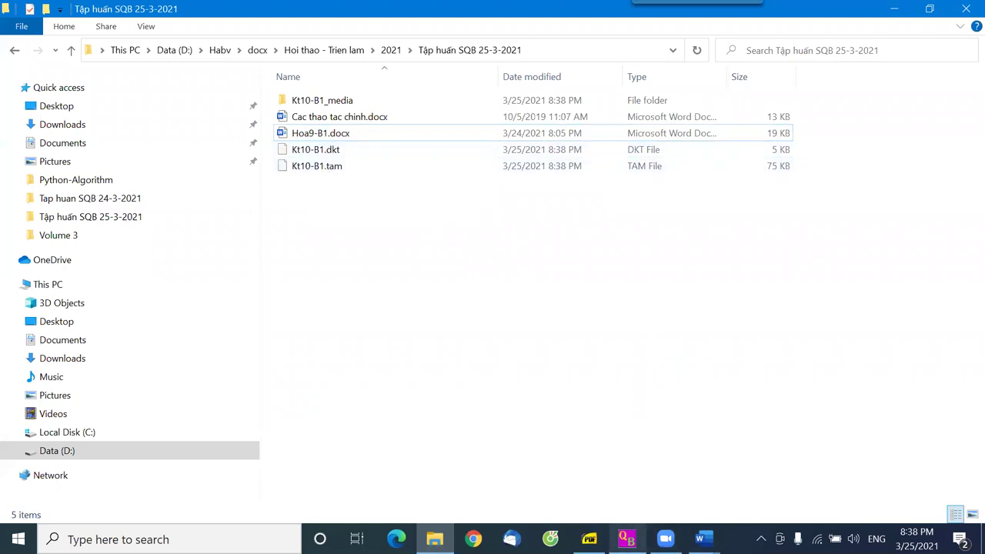
{"action": "left_click", "coordinate": [627, 539]}
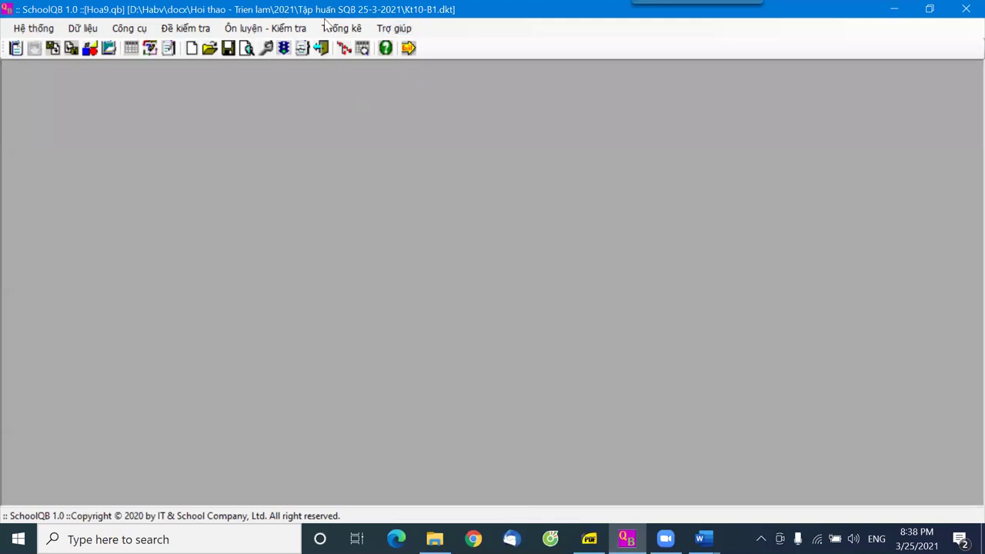
{"action": "left_click", "coordinate": [184, 29]}
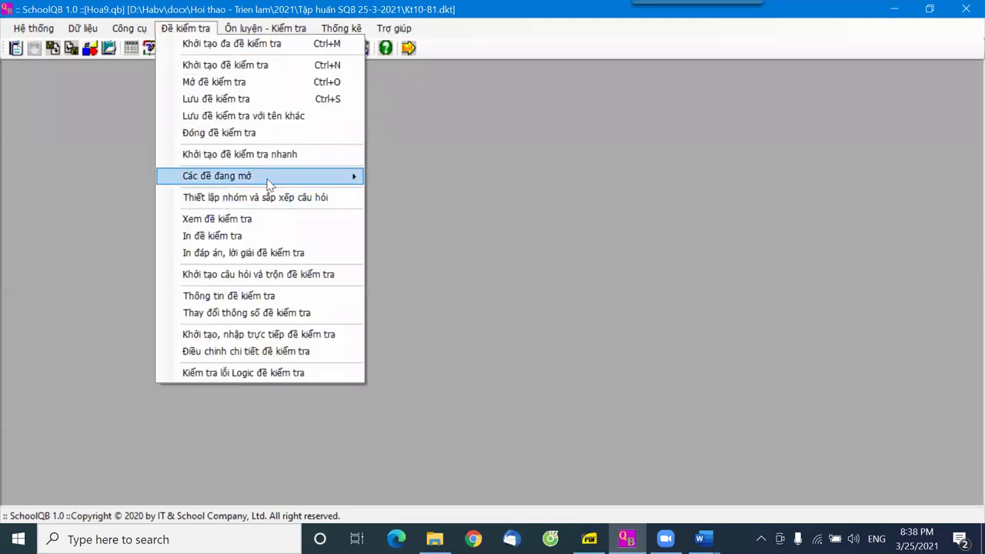
{"action": "mouse_move", "coordinate": [269, 179]}
{"action": "left_click", "coordinate": [514, 246]}
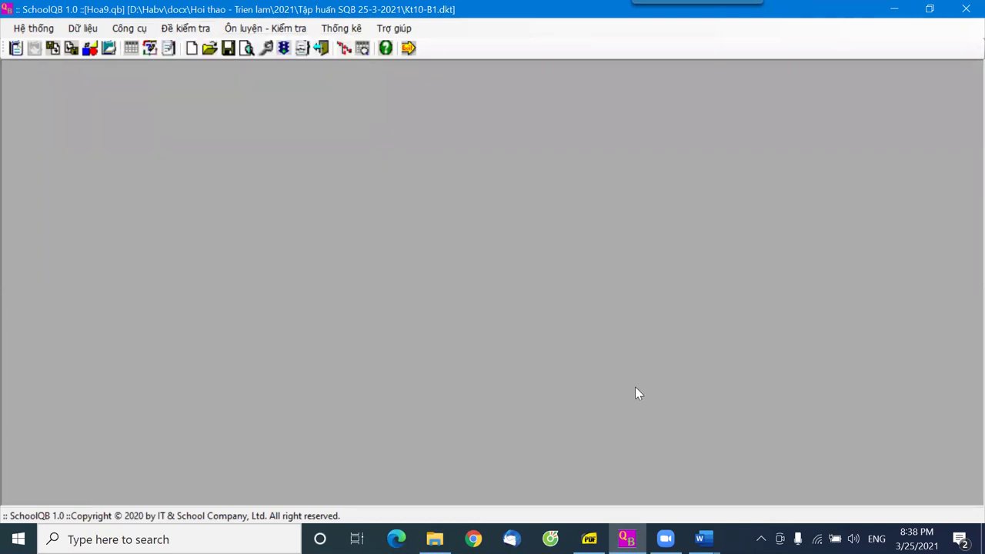
Switch to Word and read the list of main operations in Cac thao tac chinh.docx
{"action": "mouse_move", "coordinate": [700, 538]}
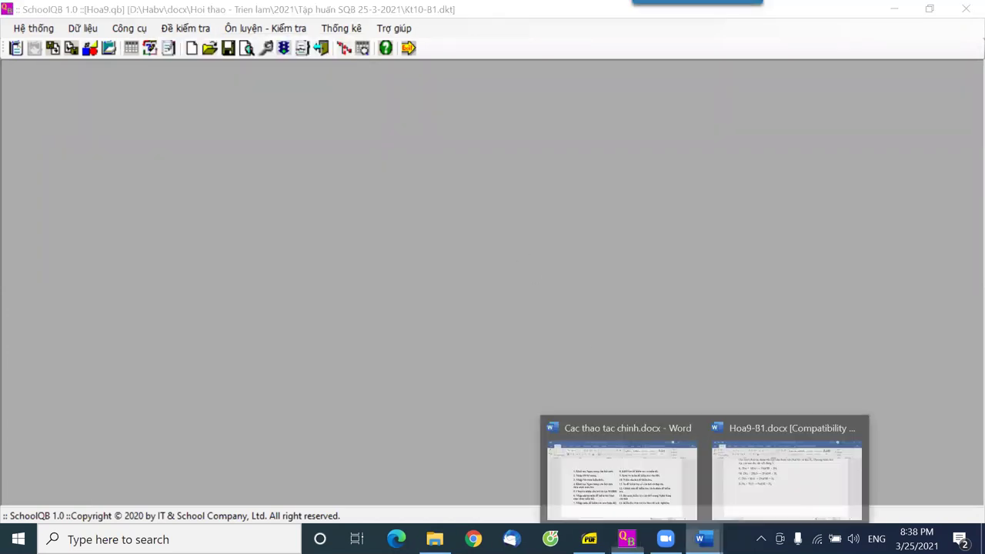
{"action": "left_click", "coordinate": [767, 499]}
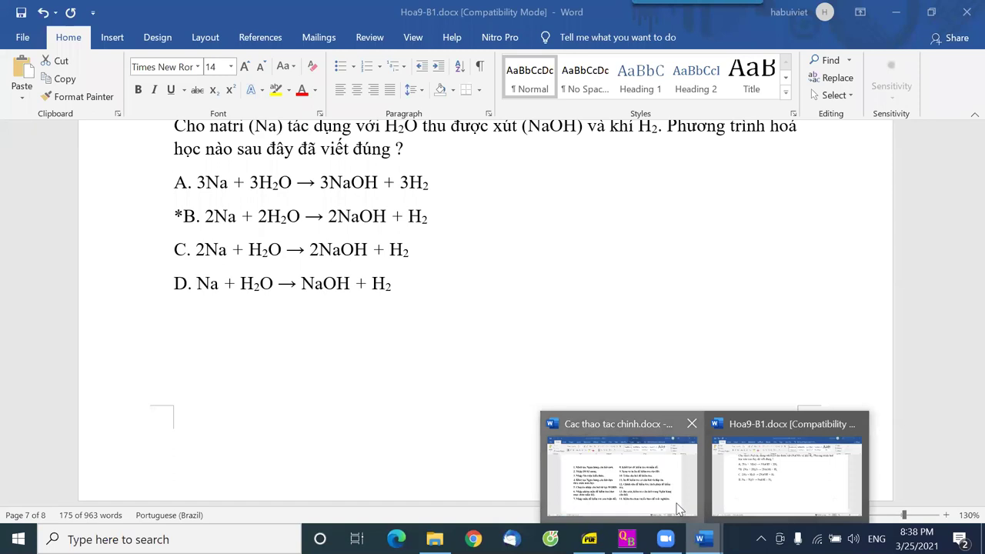
{"action": "left_click", "coordinate": [619, 469]}
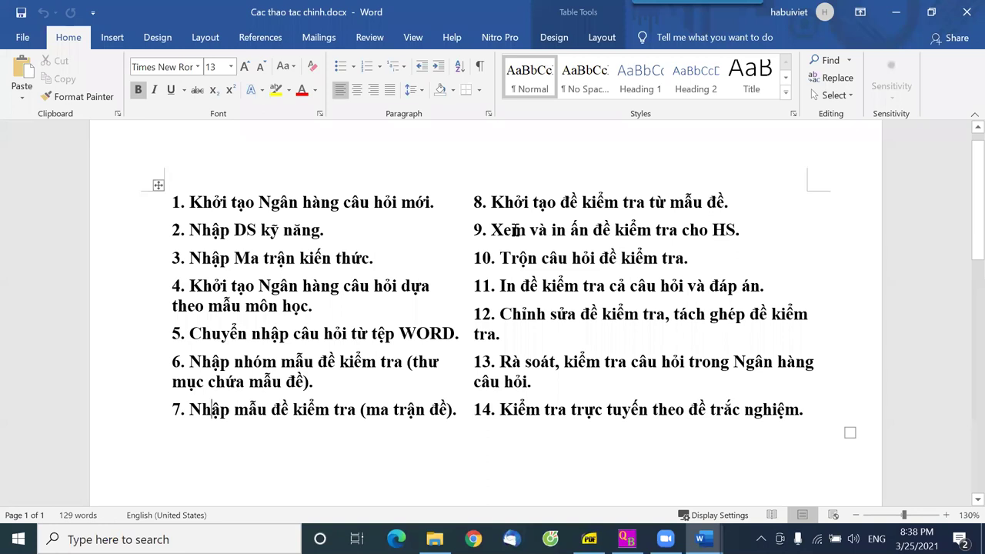
Return to SchoolQB, preview the exam Kt10-B1 and look through its questions
{"action": "left_click", "coordinate": [627, 538]}
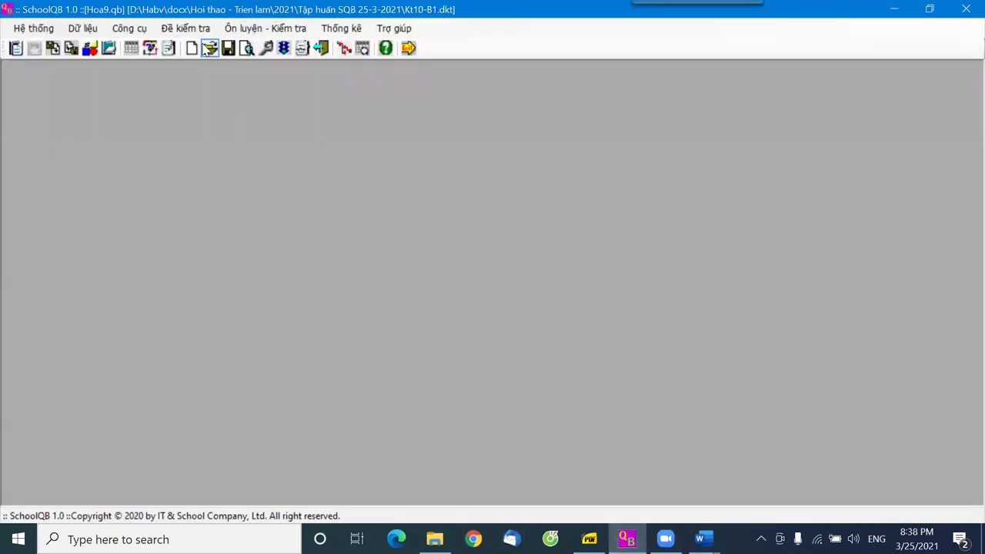
{"action": "left_click", "coordinate": [248, 48]}
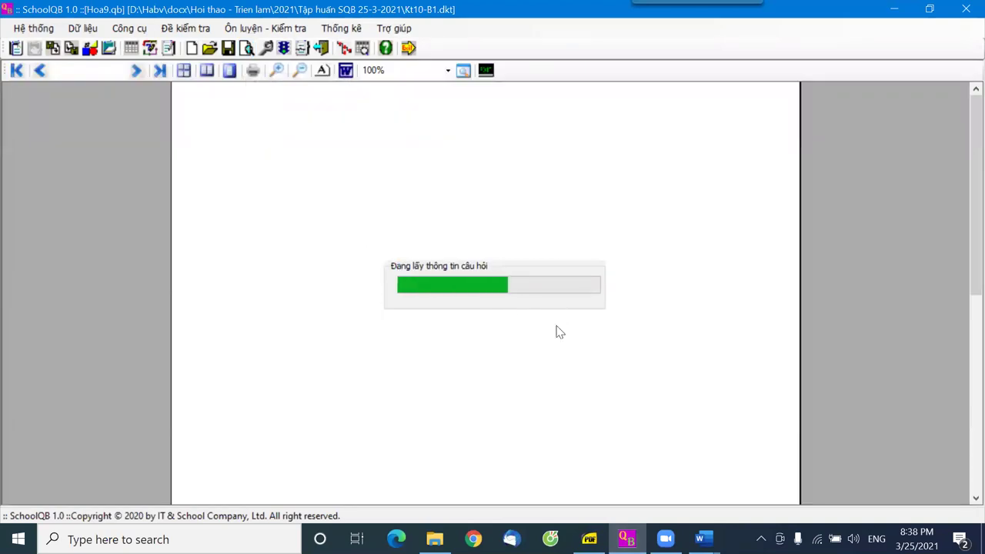
{"action": "scroll", "coordinate": [552, 322], "scroll_direction": "down", "scroll_amount": 5}
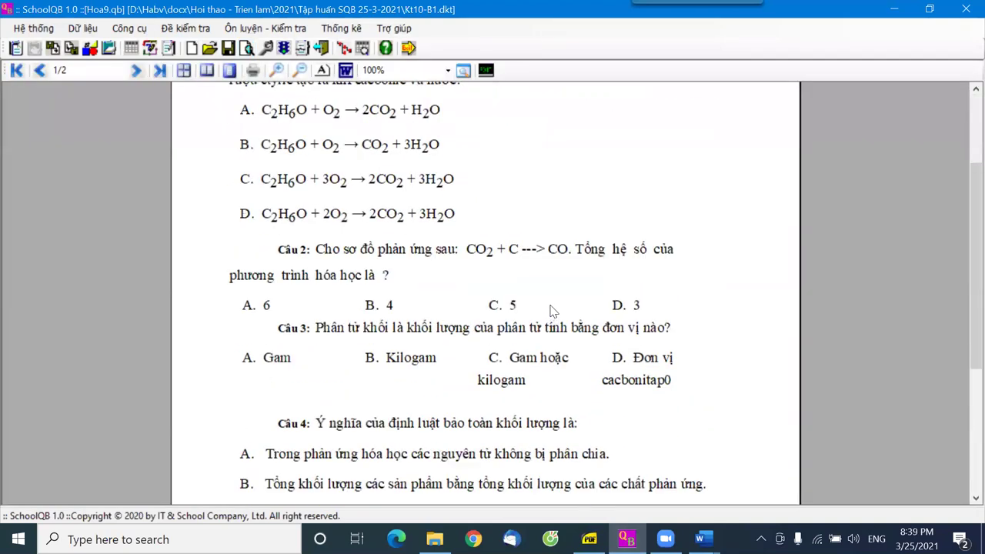
{"action": "scroll", "coordinate": [552, 306], "scroll_direction": "down", "scroll_amount": 5}
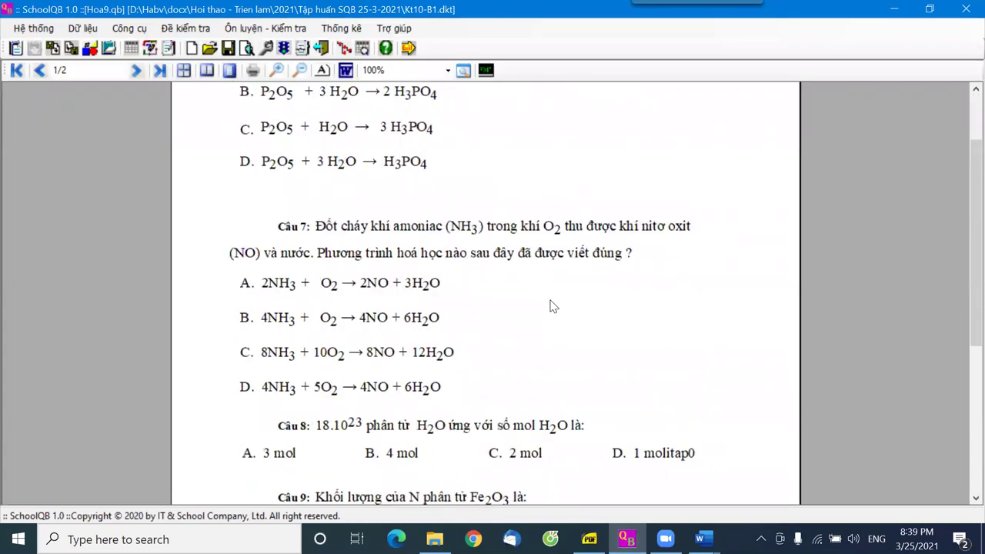
{"action": "scroll", "coordinate": [546, 285], "scroll_direction": "up", "scroll_amount": 3}
{"action": "scroll", "coordinate": [539, 269], "scroll_direction": "up", "scroll_amount": 5}
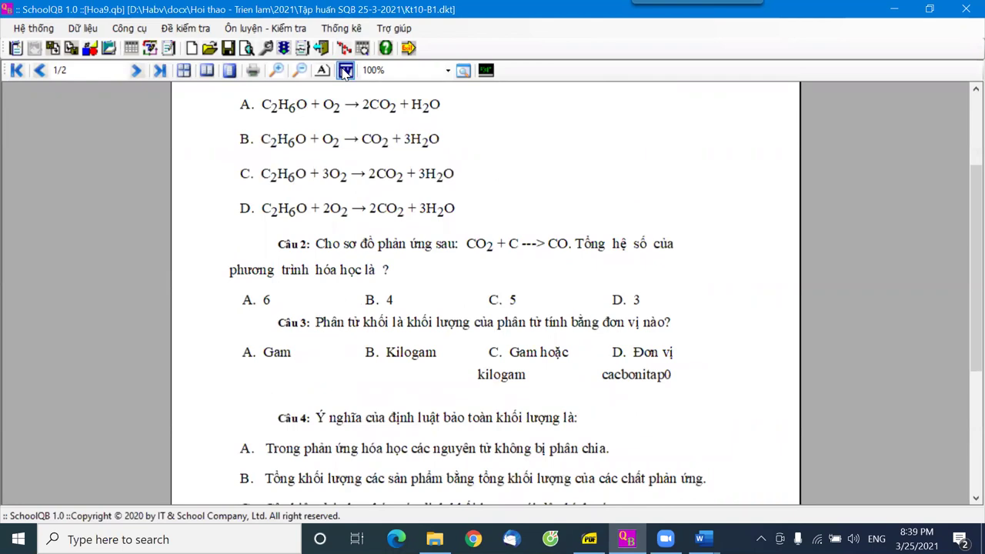
Try exporting the previewed exam as a Microsoft Word (*.docx) file, and close the preview
{"action": "left_click", "coordinate": [345, 70]}
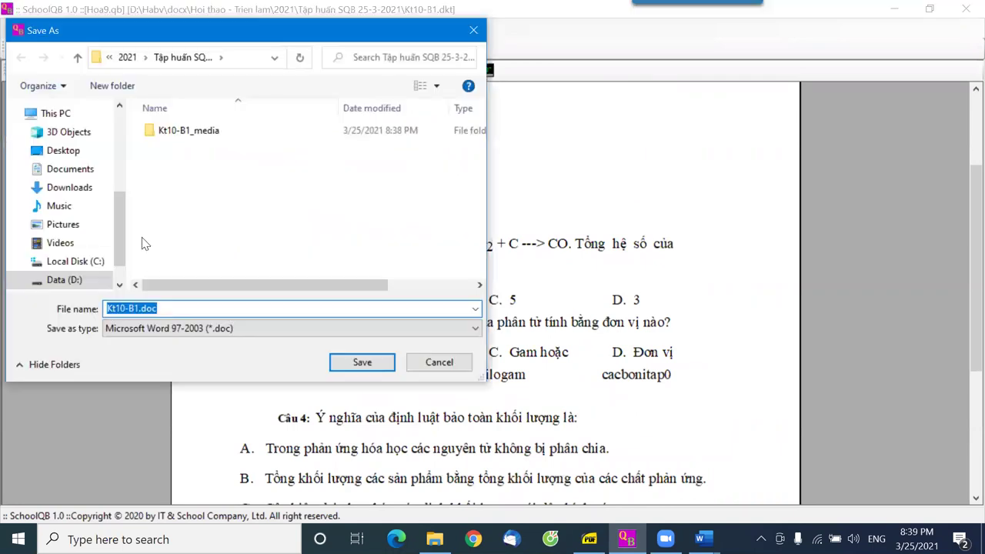
{"action": "left_click", "coordinate": [198, 329]}
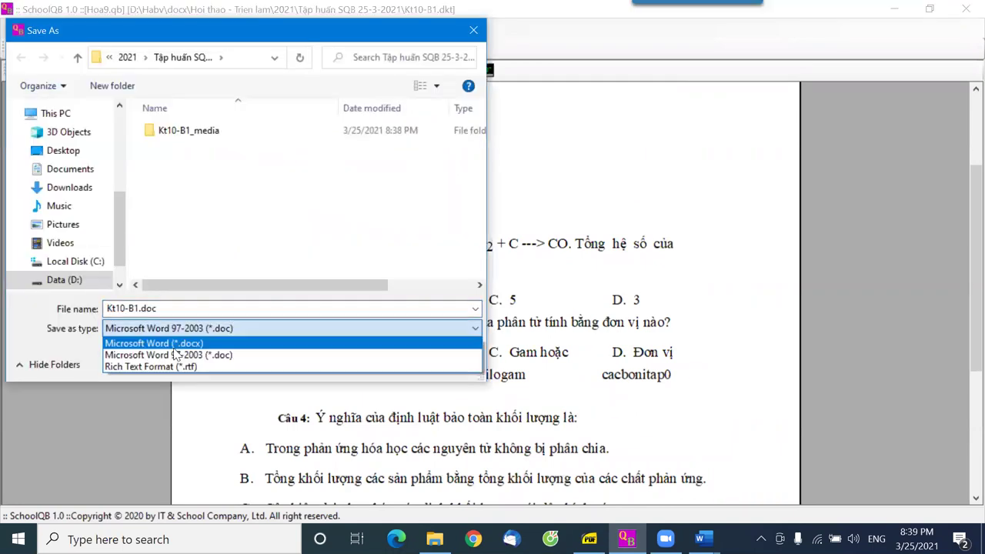
{"action": "left_click", "coordinate": [196, 343]}
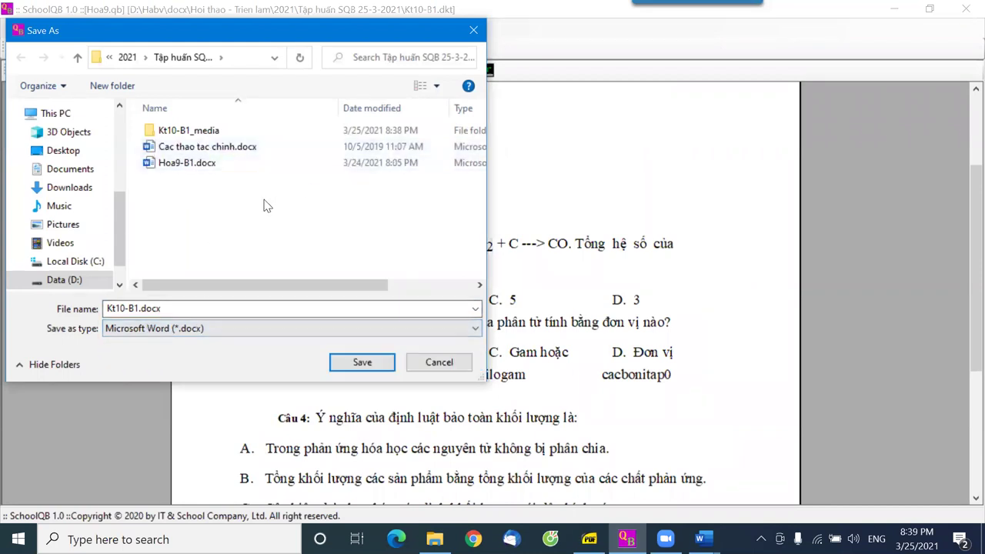
{"action": "left_click", "coordinate": [439, 362]}
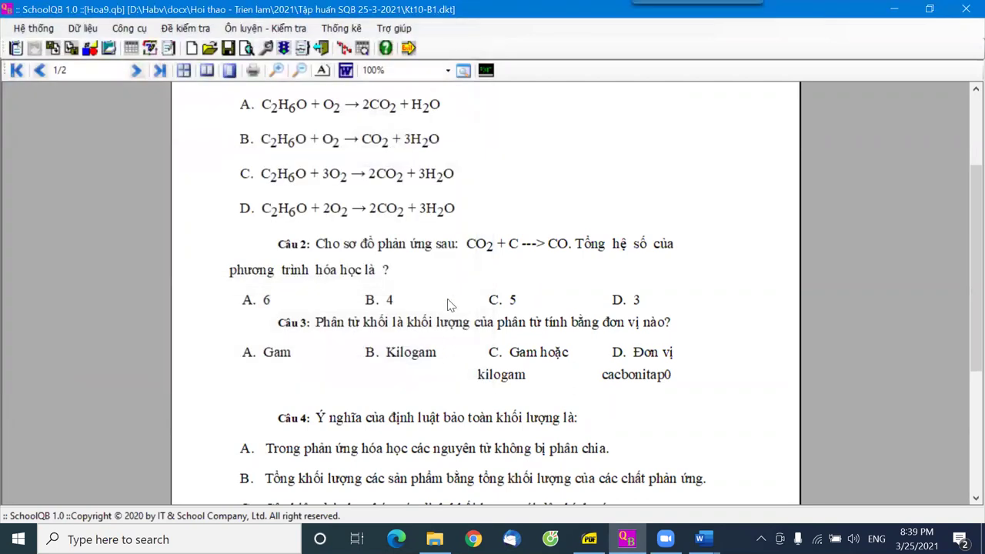
{"action": "left_click", "coordinate": [484, 71]}
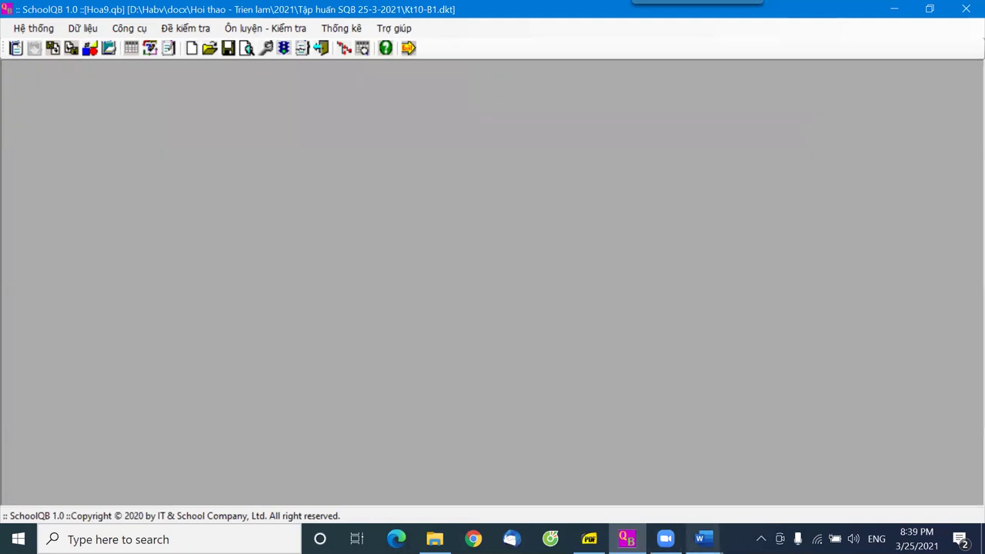
Consult the operations list in Cac thao tac chinh.docx once more and return to SchoolQB
{"action": "mouse_move", "coordinate": [702, 539]}
{"action": "left_click", "coordinate": [668, 503]}
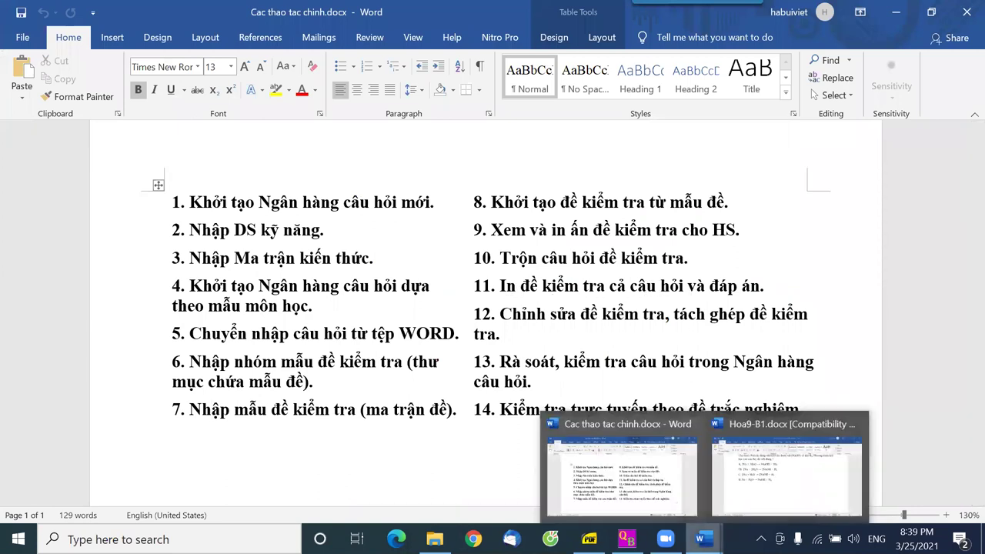
{"action": "mouse_move", "coordinate": [627, 539]}
{"action": "left_click", "coordinate": [610, 471]}
Generate the printable exam in the Classic layout with A, B, C, D answer labels, review all its questions and close it
{"action": "left_click", "coordinate": [184, 28]}
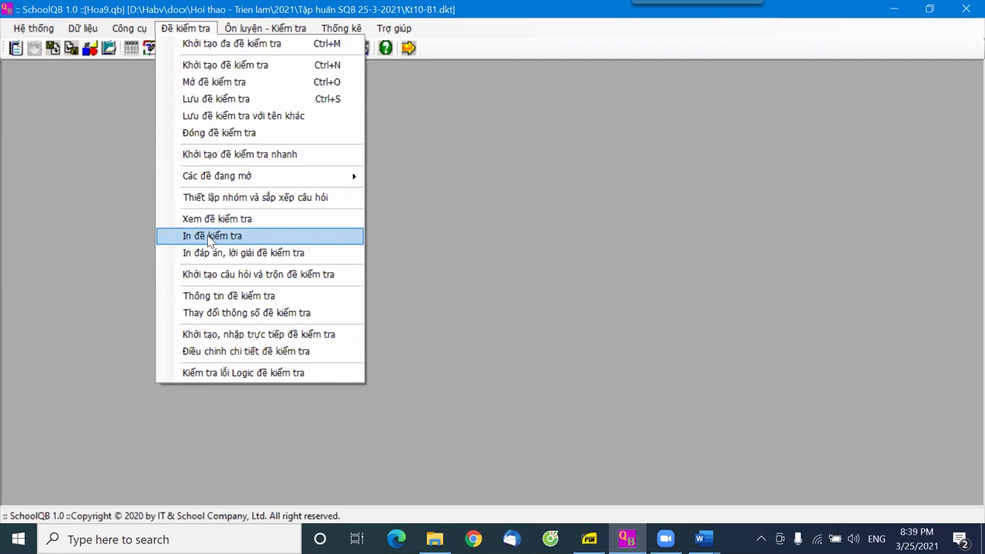
{"action": "left_click", "coordinate": [208, 237]}
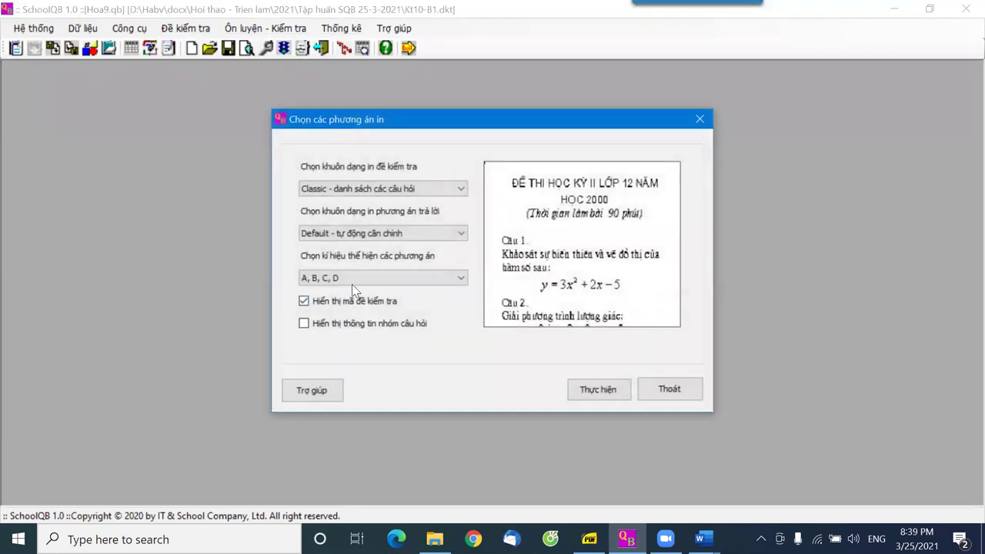
{"action": "left_click", "coordinate": [599, 390]}
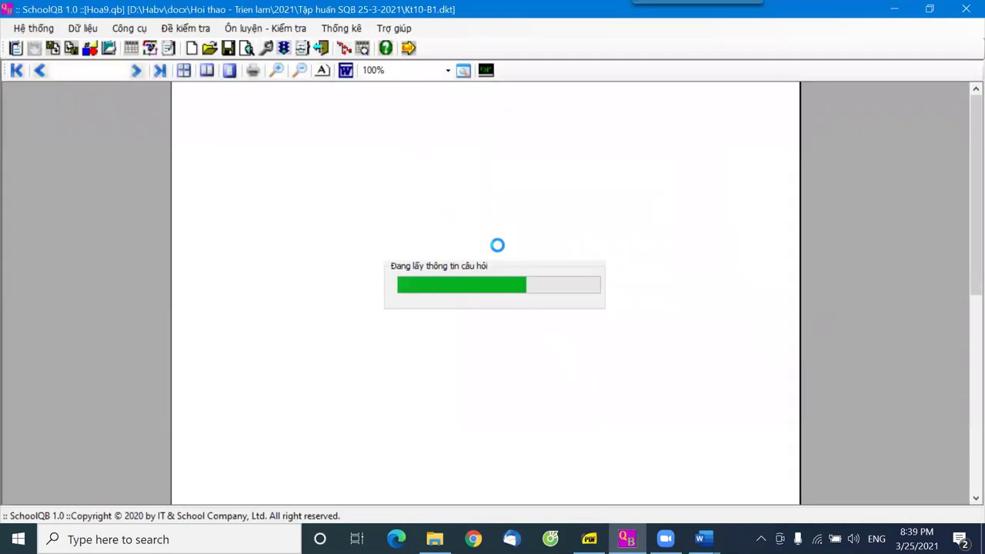
{"action": "scroll", "coordinate": [517, 267], "scroll_direction": "down", "scroll_amount": 3}
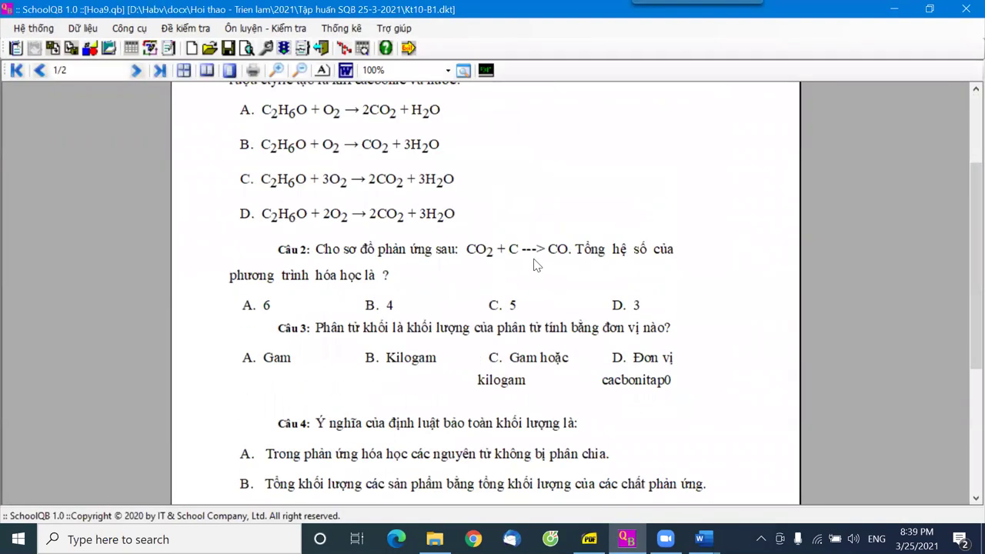
{"action": "scroll", "coordinate": [536, 263], "scroll_direction": "down", "scroll_amount": 4}
{"action": "scroll", "coordinate": [539, 264], "scroll_direction": "down", "scroll_amount": 6}
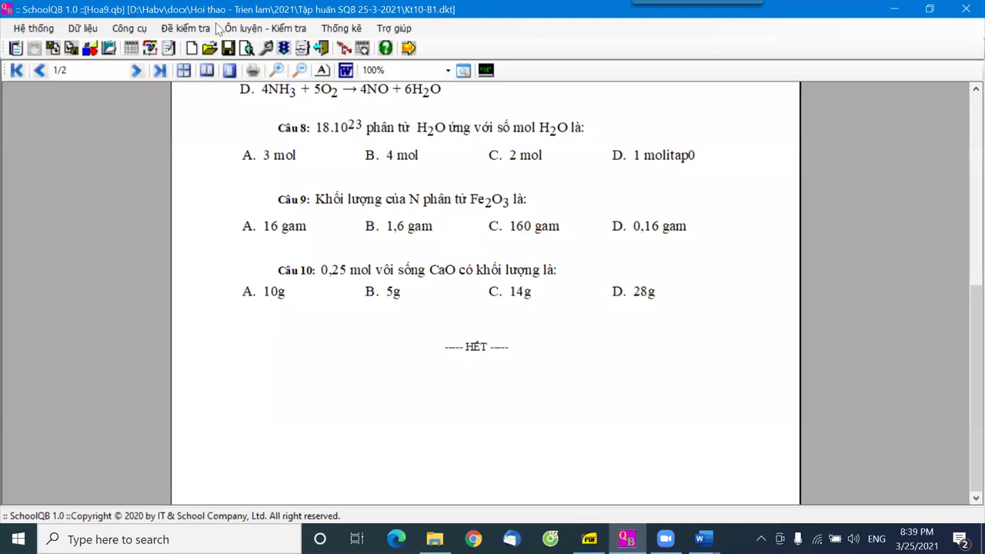
{"action": "left_click", "coordinate": [485, 70]}
Generate the exam's answer key in the sequential style "In tuần tự đáp án, đáp số", review it and close it
{"action": "left_click", "coordinate": [185, 28]}
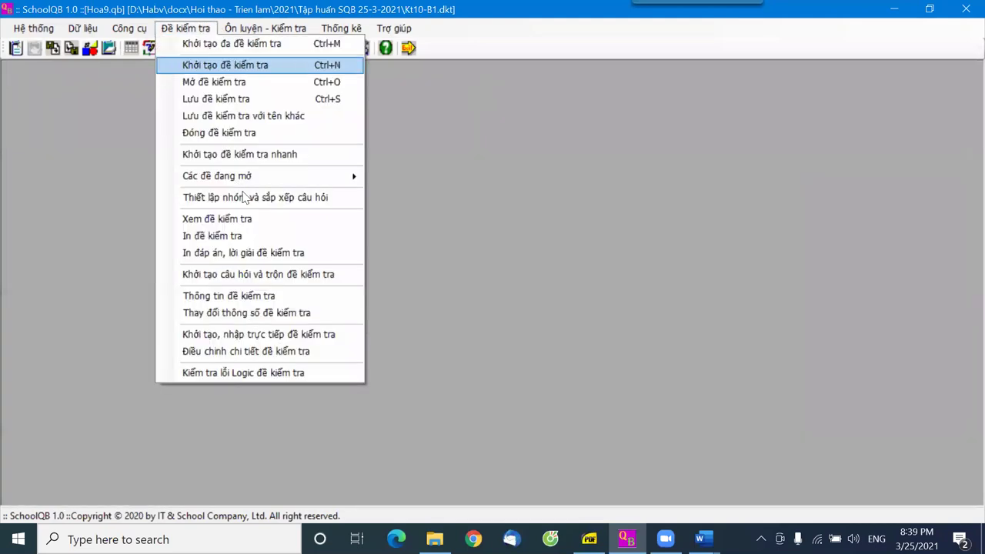
{"action": "left_click", "coordinate": [253, 253]}
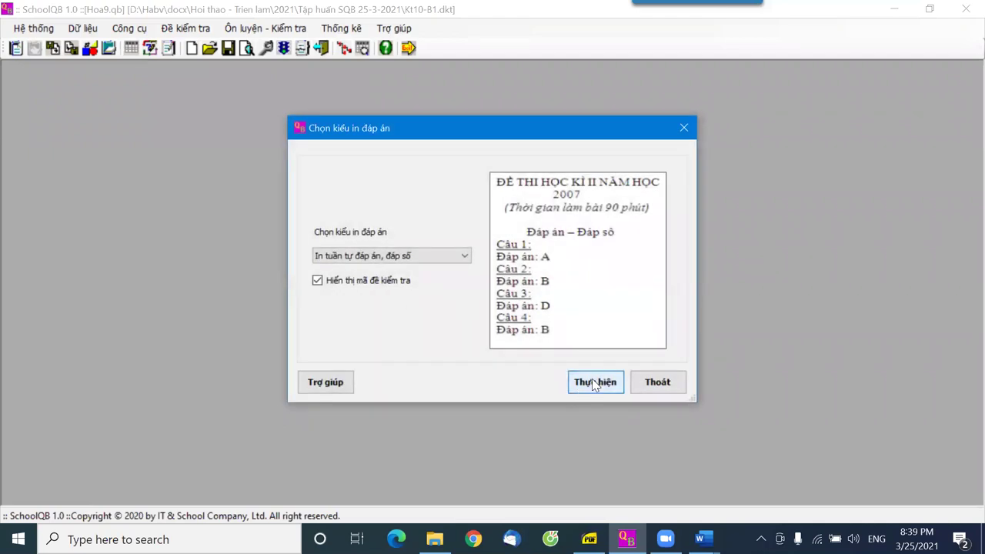
{"action": "left_click", "coordinate": [594, 382]}
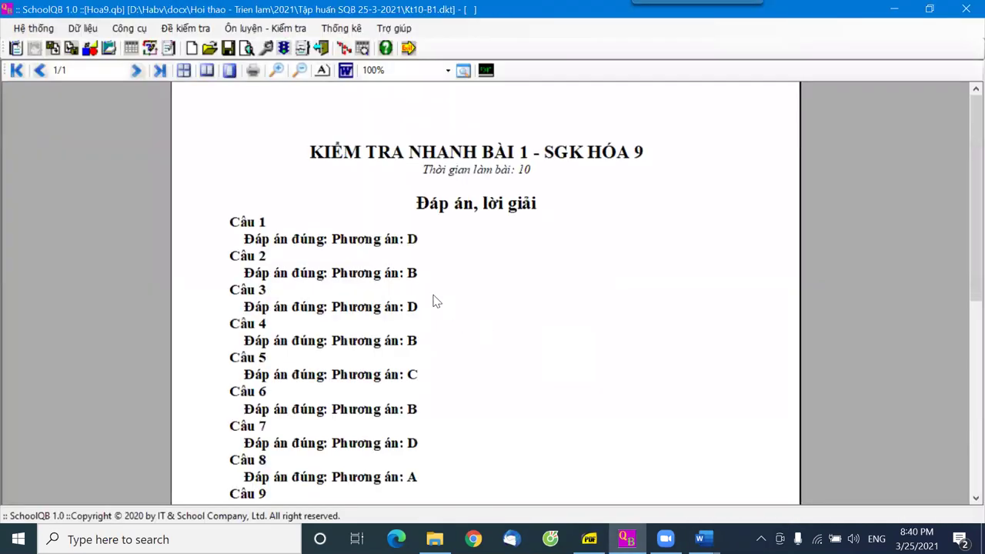
{"action": "scroll", "coordinate": [420, 293], "scroll_direction": "down", "scroll_amount": 3}
{"action": "scroll", "coordinate": [419, 293], "scroll_direction": "up", "scroll_amount": 3}
{"action": "key", "text": "Escape"}
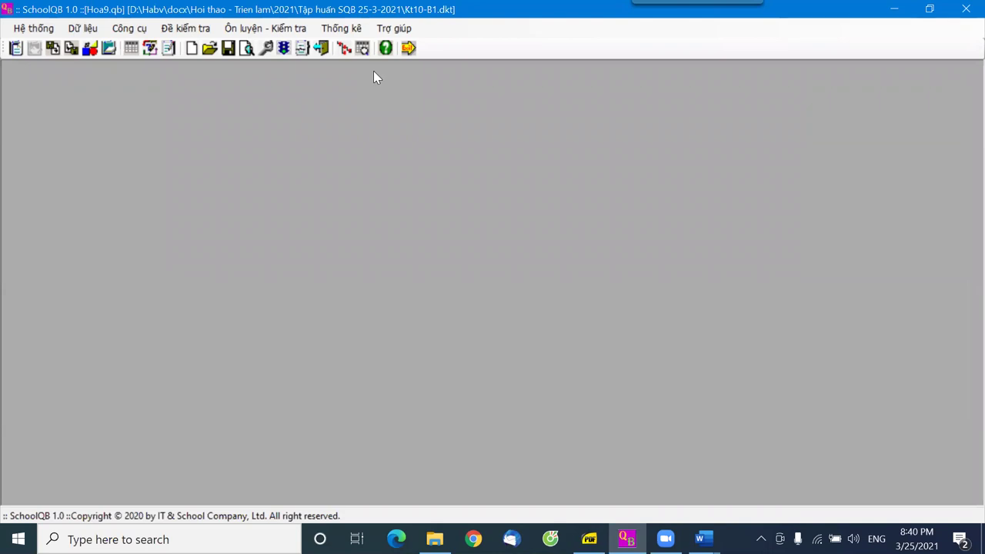
Start a new exam with the file name Kt10-2, based on the test template "Kiểm tra 10 phút bài 1 SGK"
{"action": "left_click", "coordinate": [186, 29]}
{"action": "left_click", "coordinate": [225, 64]}
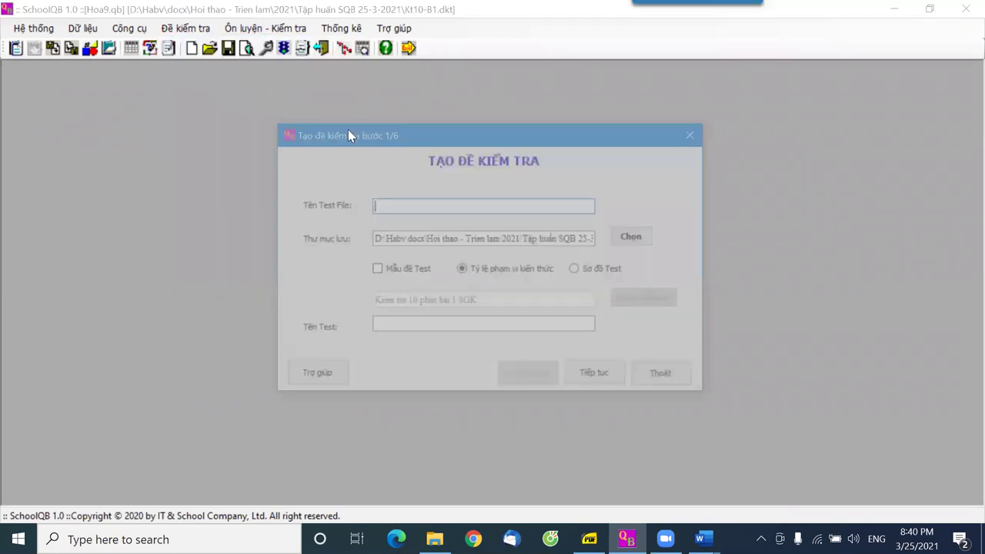
{"action": "type", "text": "K"}
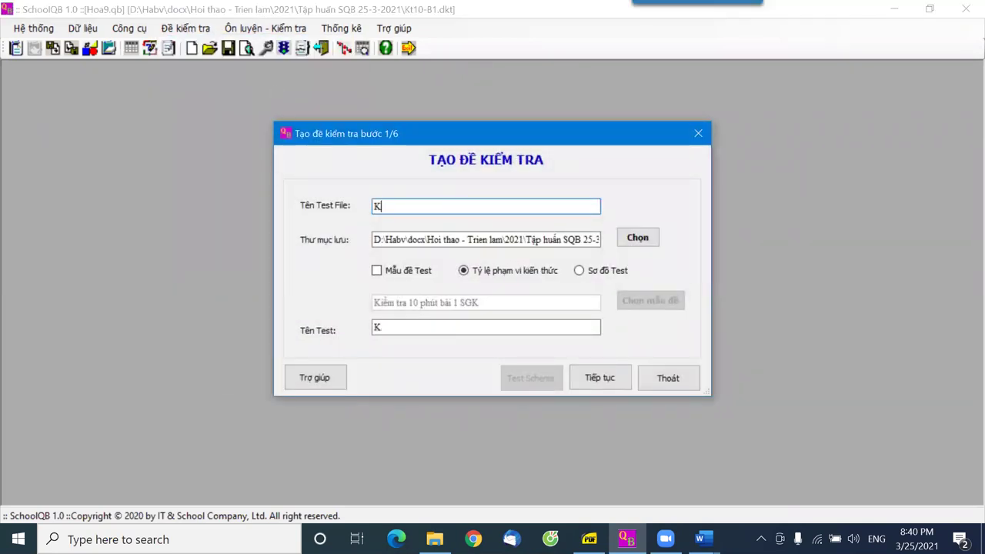
{"action": "type", "text": "t10"}
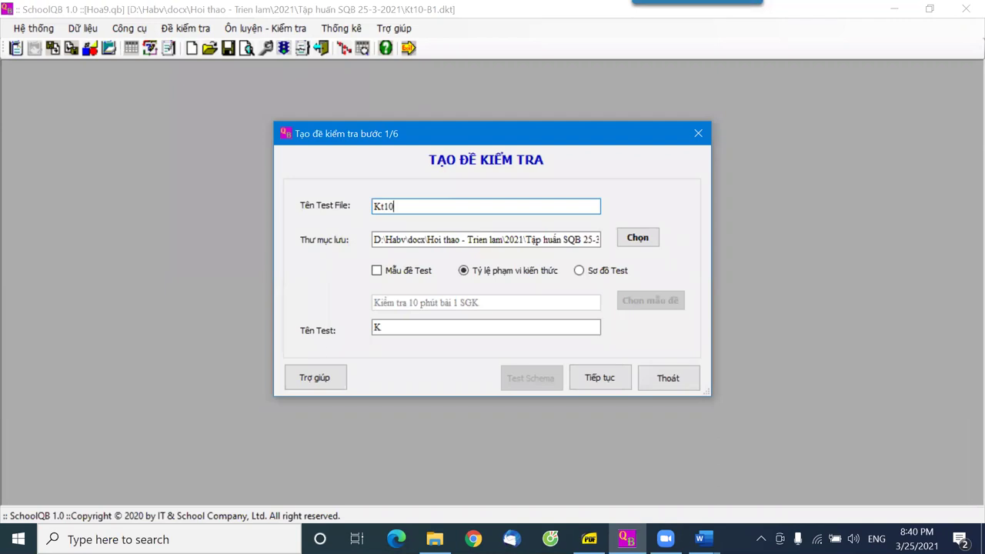
{"action": "type", "text": "-2"}
{"action": "left_click", "coordinate": [377, 271]}
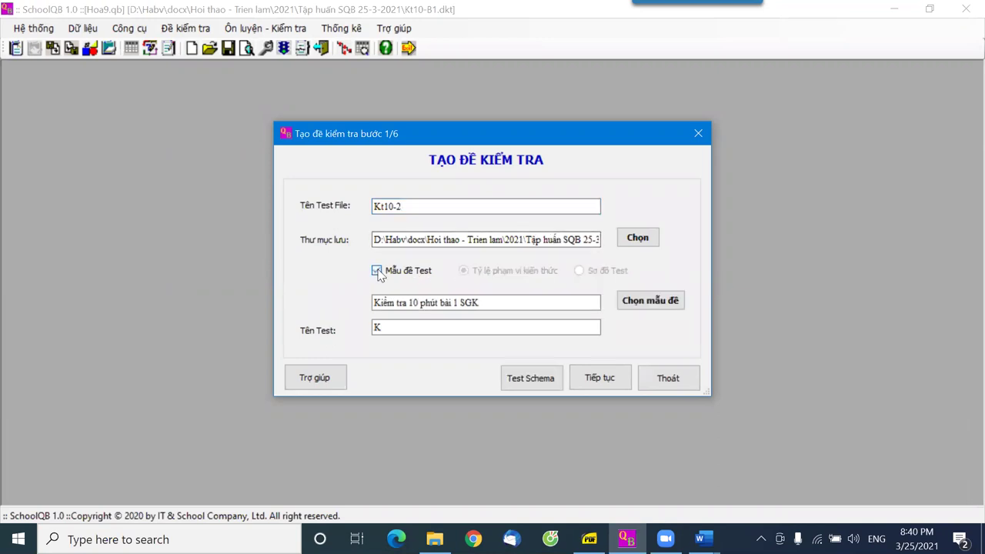
{"action": "left_click", "coordinate": [646, 301]}
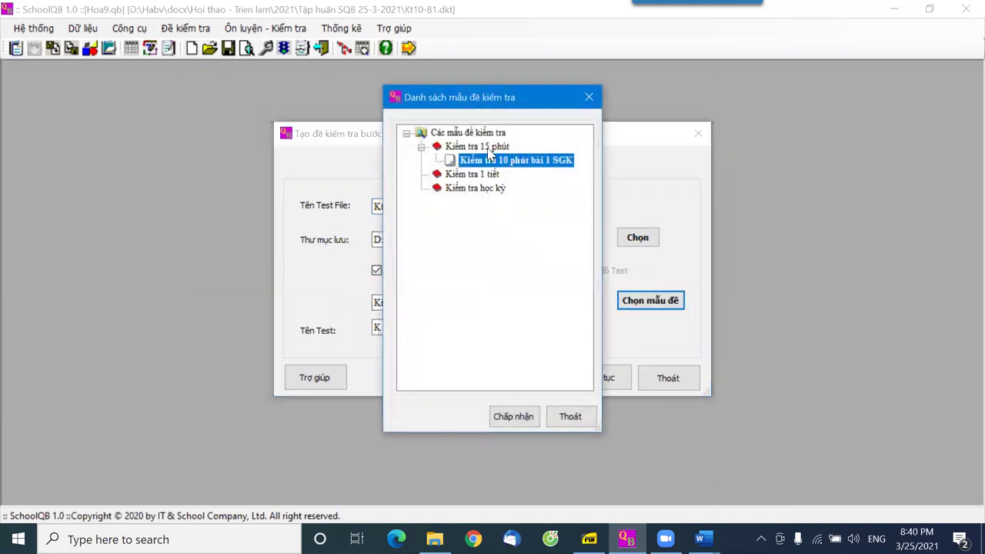
{"action": "left_click", "coordinate": [502, 415]}
Title the new exam "Kiểm tra lần 2." and generate it from the template's schema
{"action": "left_click", "coordinate": [395, 331]}
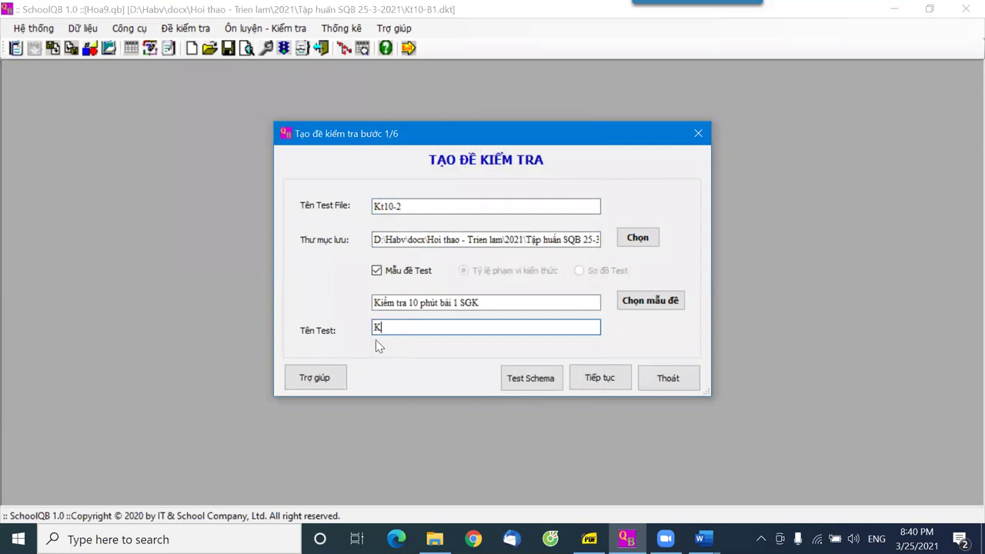
{"action": "type", "text": "iểm tra lần 2"}
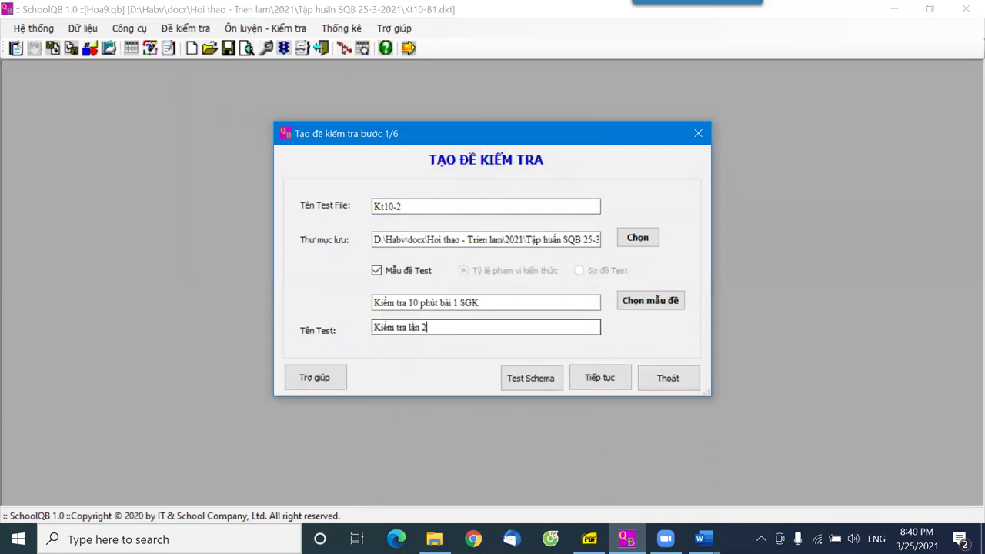
{"action": "type", "text": "."}
{"action": "left_click", "coordinate": [531, 378]}
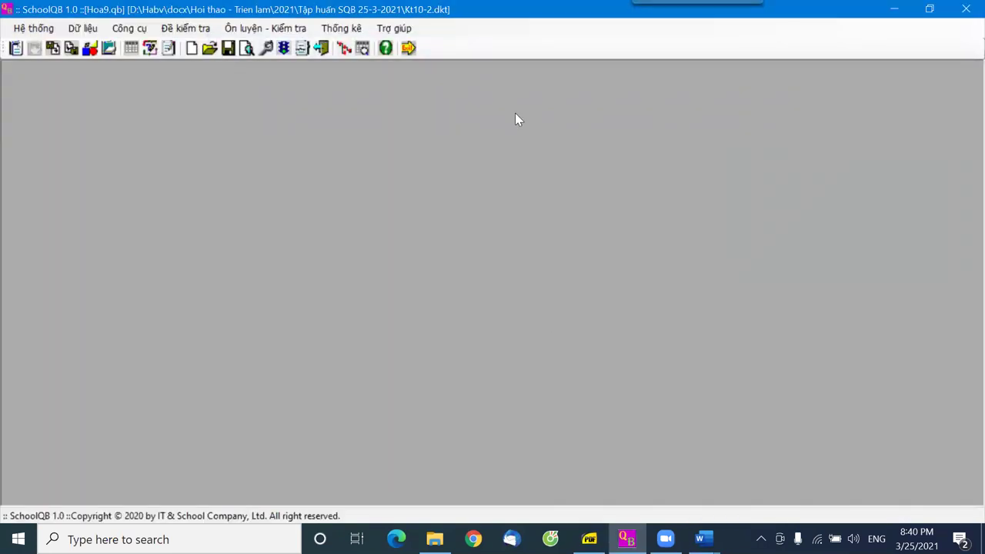
Preview the Kt10-2 exam, review its questions and close the preview
{"action": "left_click", "coordinate": [246, 48]}
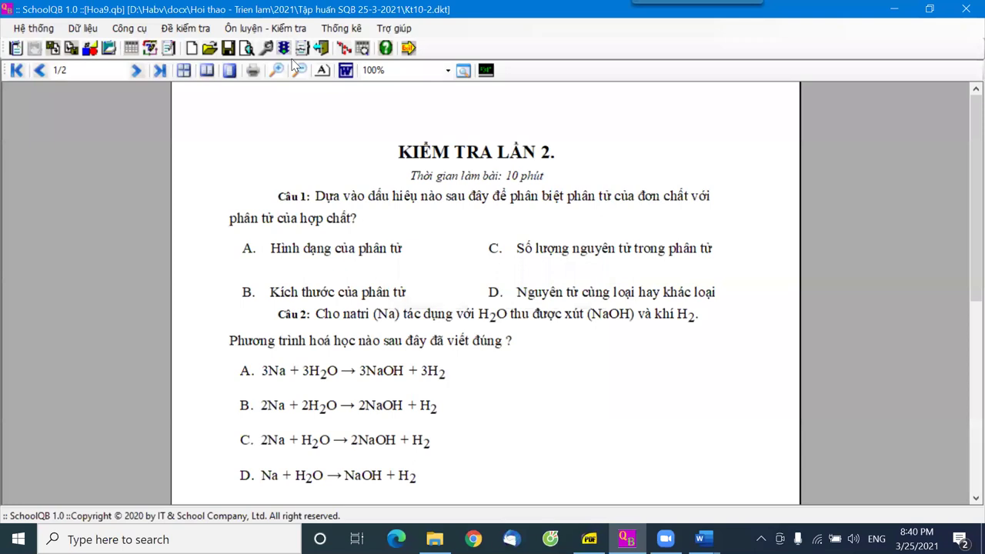
{"action": "scroll", "coordinate": [389, 150], "scroll_direction": "down", "scroll_amount": 3}
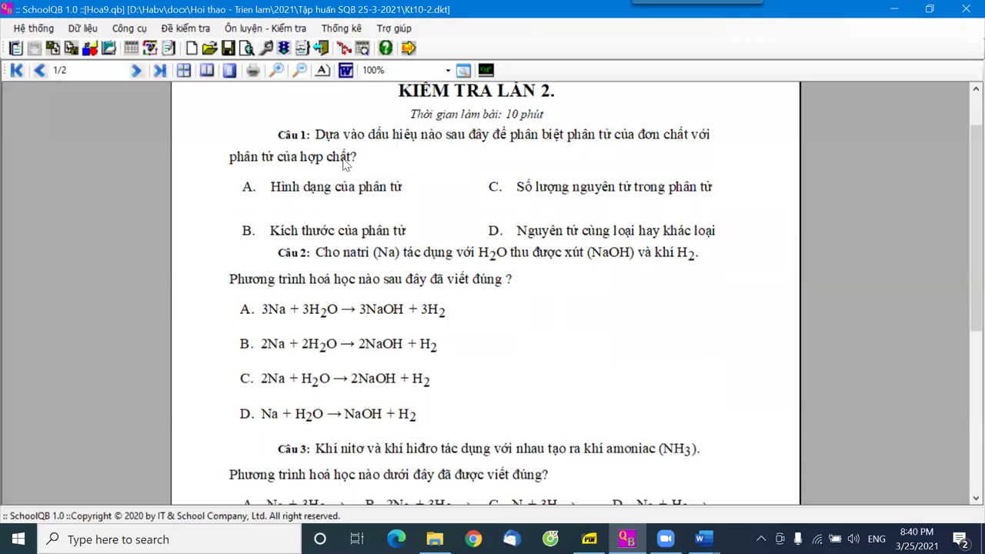
{"action": "scroll", "coordinate": [354, 154], "scroll_direction": "down", "scroll_amount": 2}
{"action": "scroll", "coordinate": [360, 145], "scroll_direction": "down", "scroll_amount": 10}
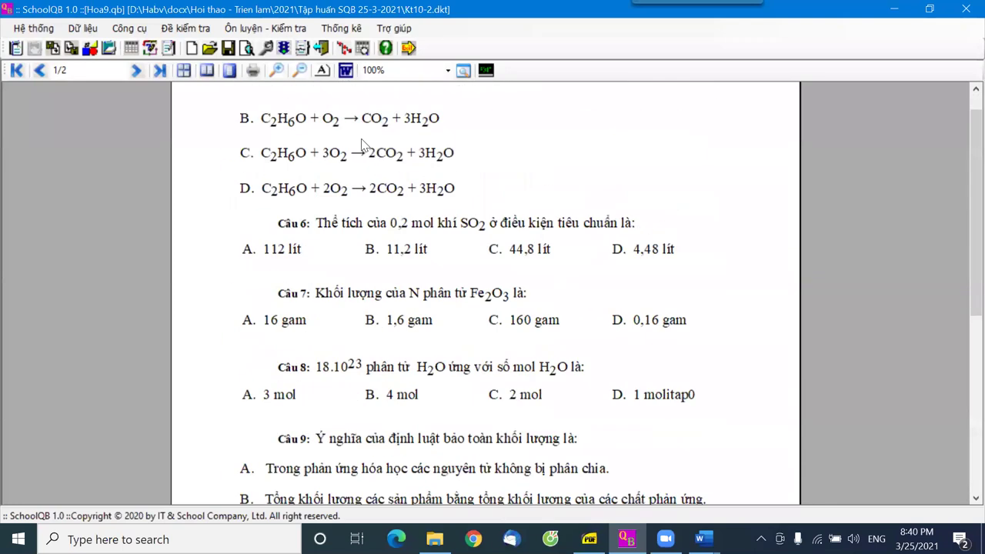
{"action": "scroll", "coordinate": [377, 142], "scroll_direction": "down", "scroll_amount": 3}
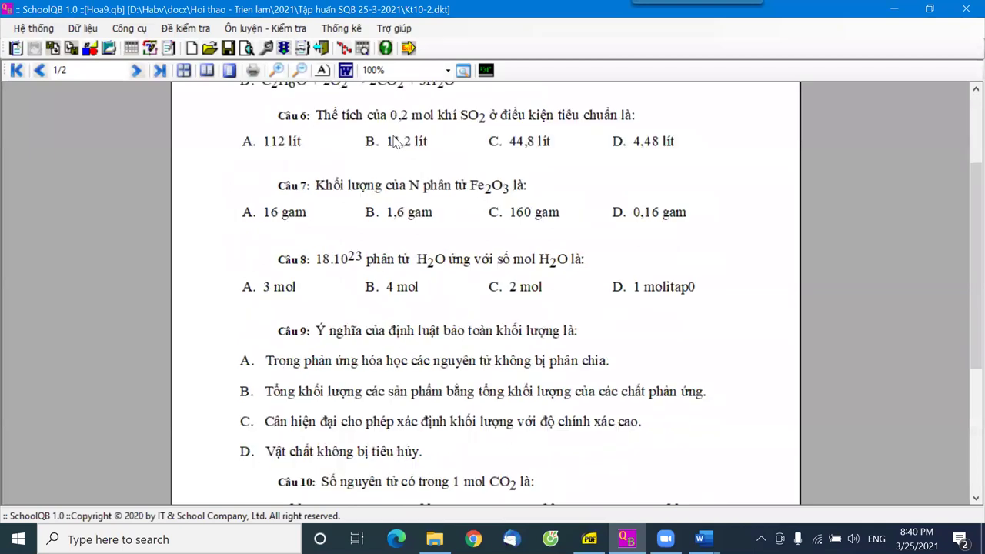
{"action": "scroll", "coordinate": [420, 160], "scroll_direction": "up", "scroll_amount": 1}
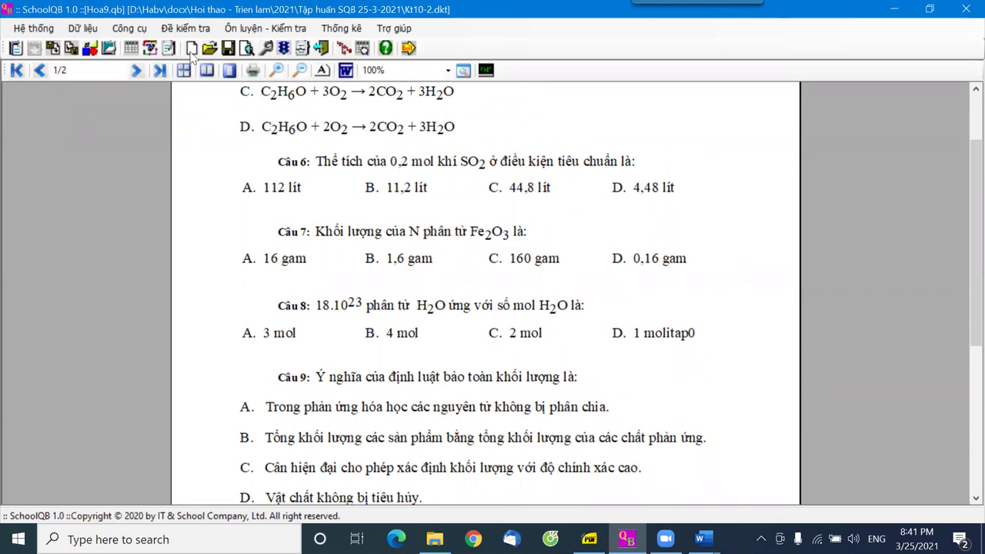
{"action": "left_click", "coordinate": [485, 70]}
Switch the active exam to the already open Kt10-B1.dkt
{"action": "left_click", "coordinate": [188, 29]}
{"action": "mouse_move", "coordinate": [325, 176]}
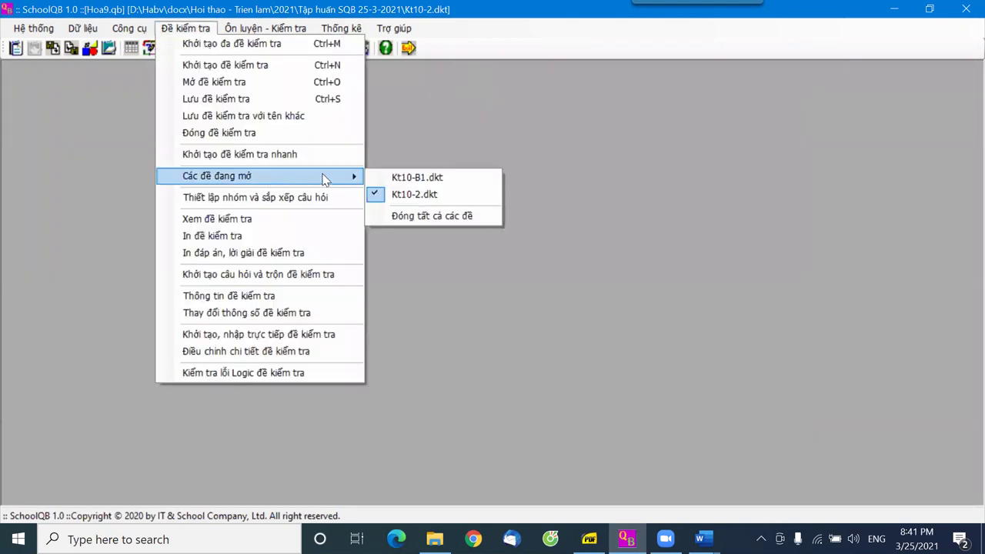
{"action": "left_click", "coordinate": [444, 181]}
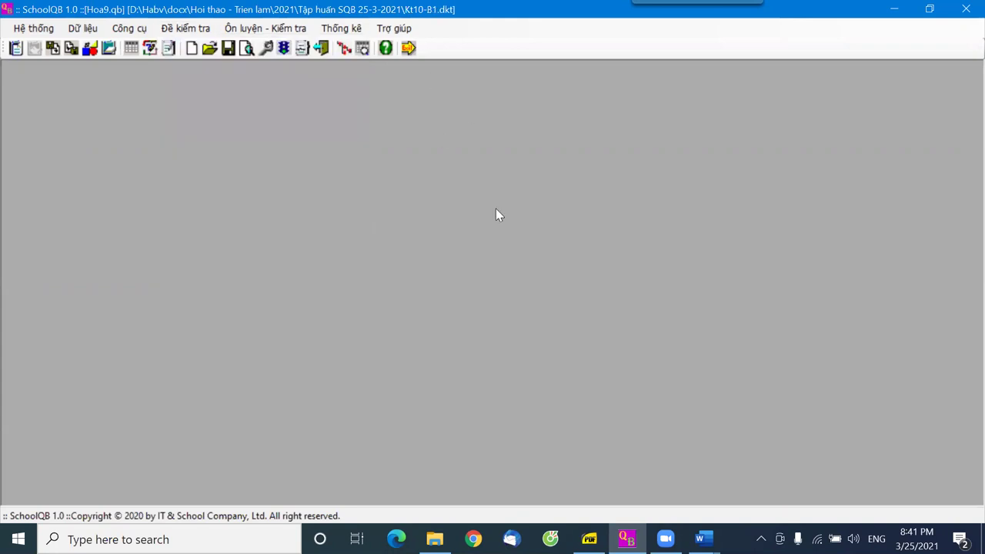
Consult item 10, "Trộn câu hỏi đề kiểm tra", in the Word document Cac thao tac chinh.docx and return to SchoolQB
{"action": "left_click", "coordinate": [706, 537]}
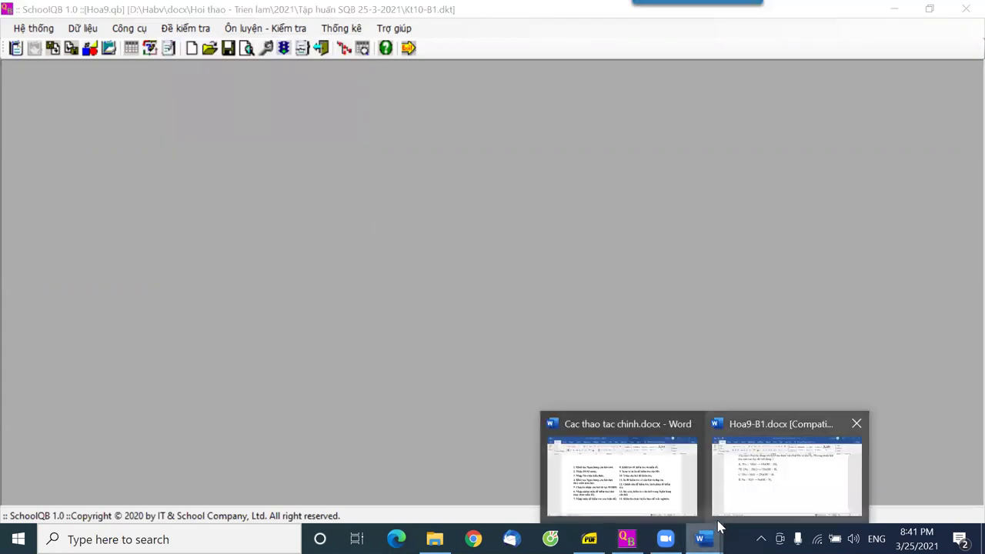
{"action": "left_click", "coordinate": [649, 462]}
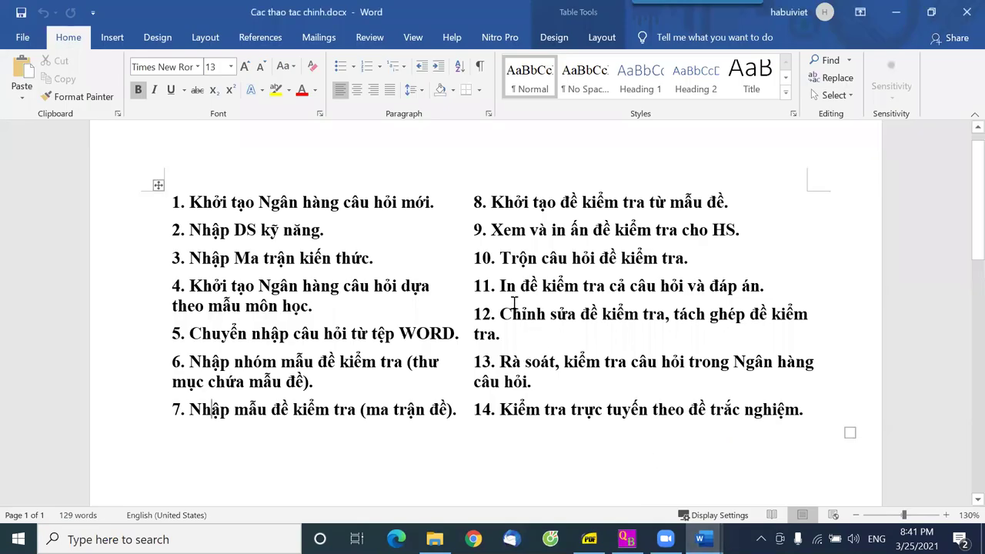
{"action": "left_click_drag", "start_coordinate": [501, 259], "coordinate": [576, 260]}
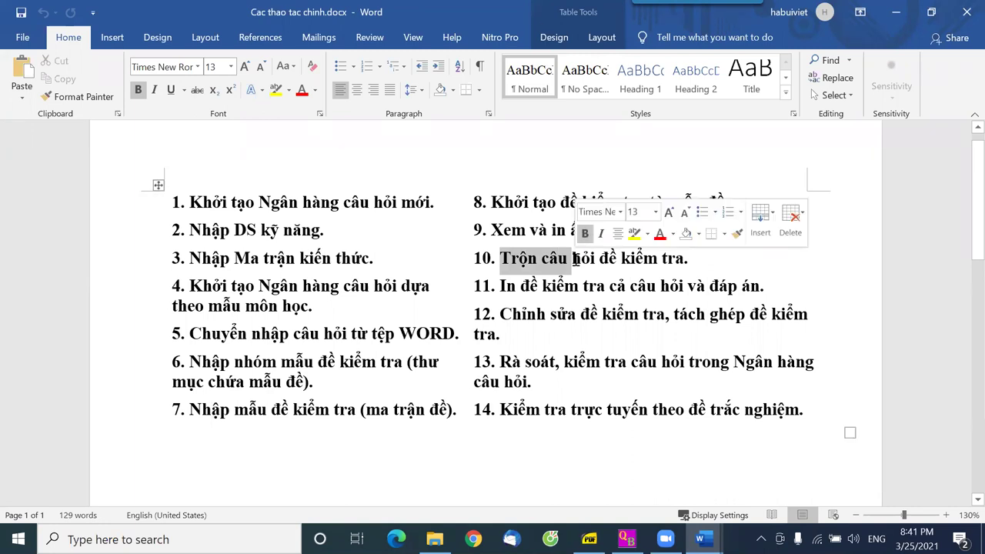
{"action": "left_click", "coordinate": [716, 267]}
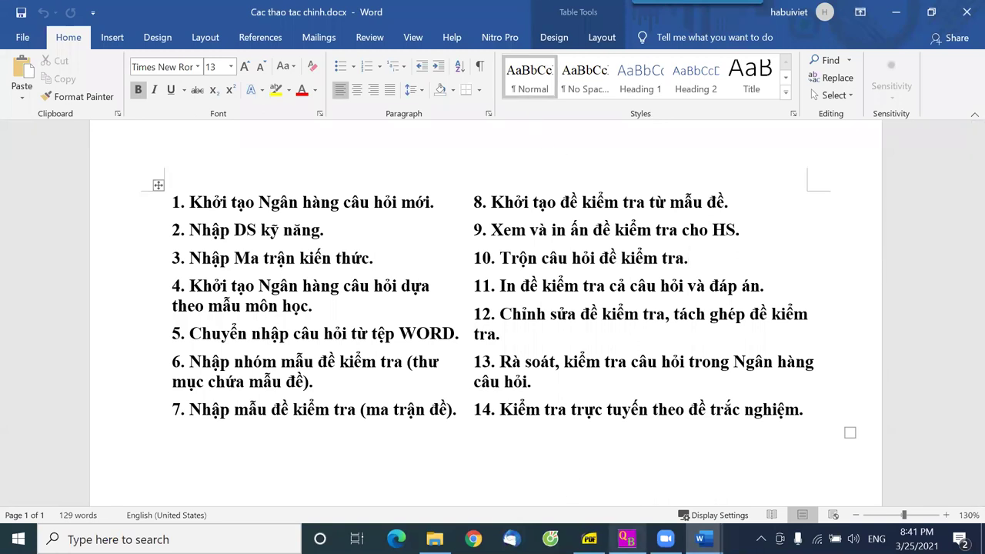
{"action": "left_click", "coordinate": [627, 538]}
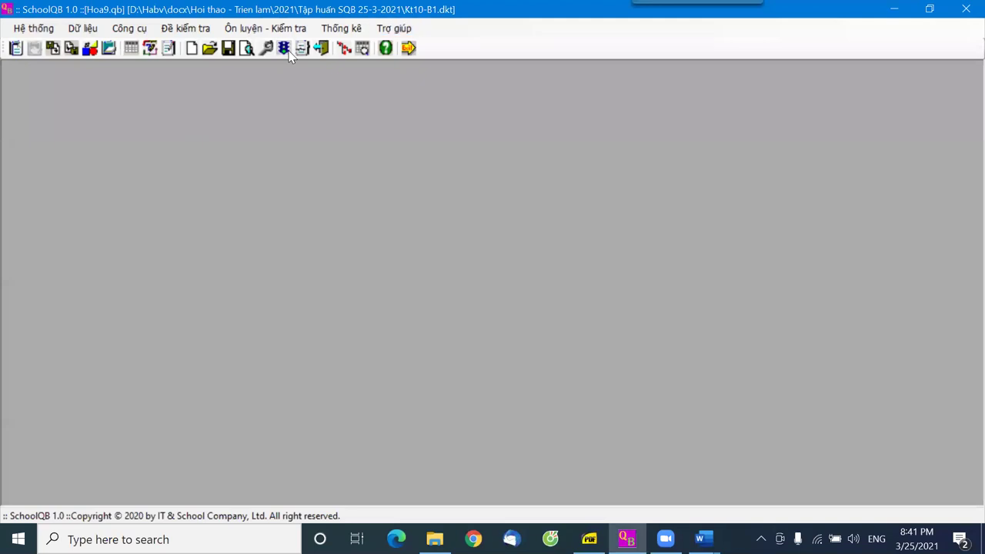
Set up question shuffling for Kt10-B1 with 5 exam versions and automatically filled codes 00001 to 00005
{"action": "left_click", "coordinate": [181, 29]}
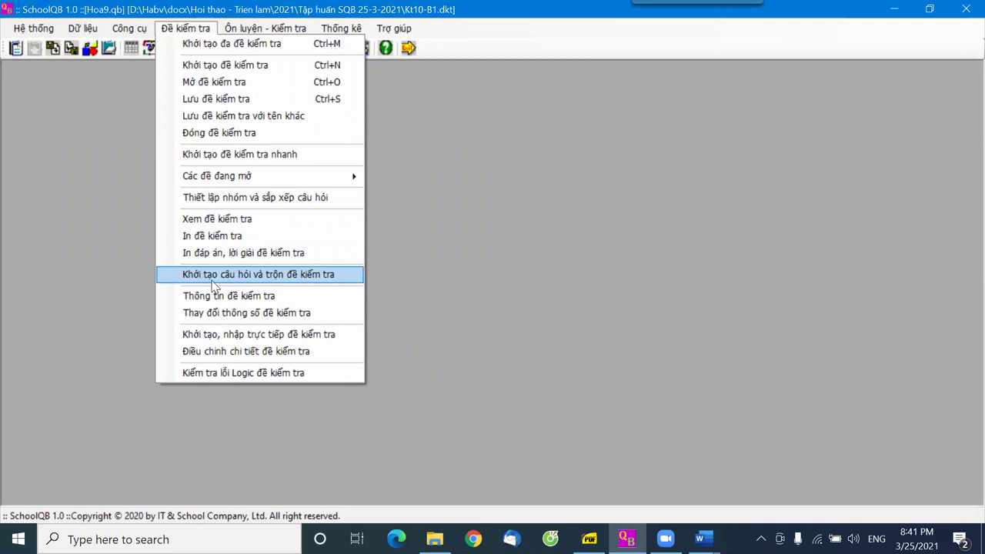
{"action": "left_click", "coordinate": [295, 277]}
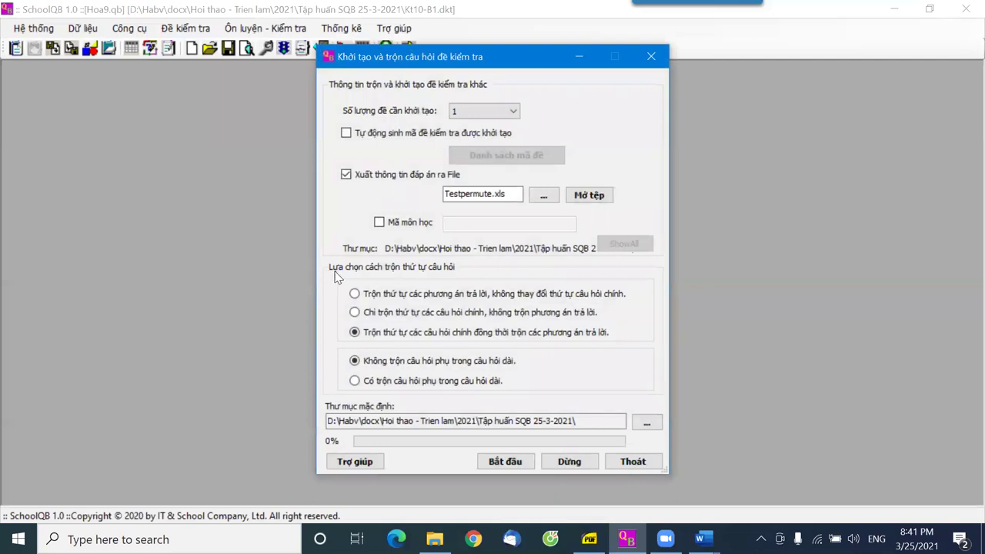
{"action": "left_click", "coordinate": [469, 112]}
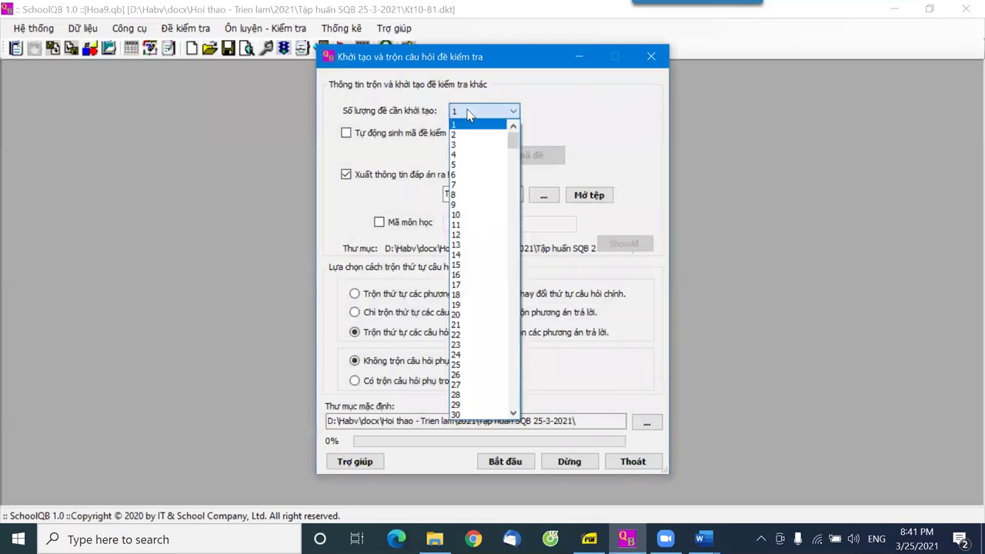
{"action": "left_click", "coordinate": [459, 164]}
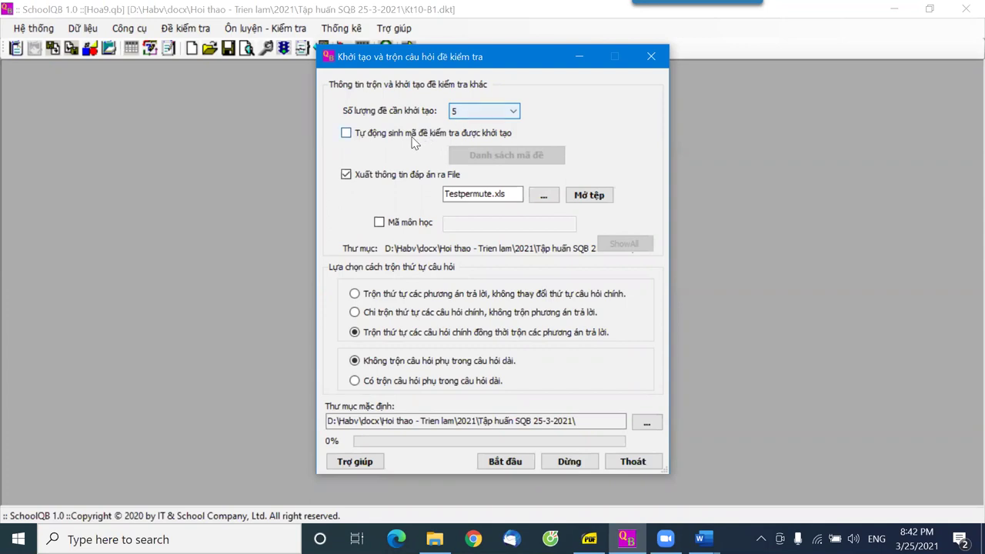
{"action": "left_click", "coordinate": [346, 133]}
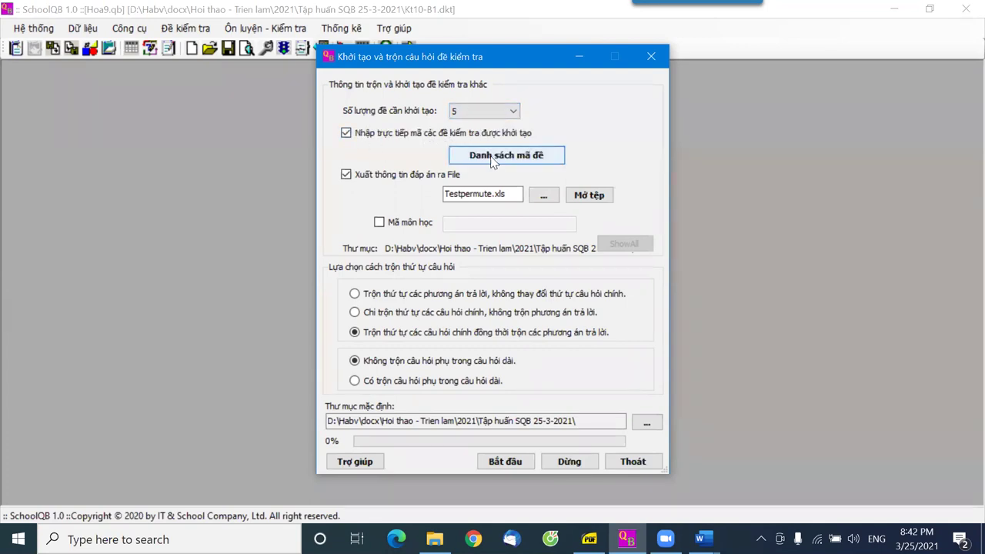
{"action": "left_click", "coordinate": [490, 155]}
{"action": "left_click", "coordinate": [466, 396]}
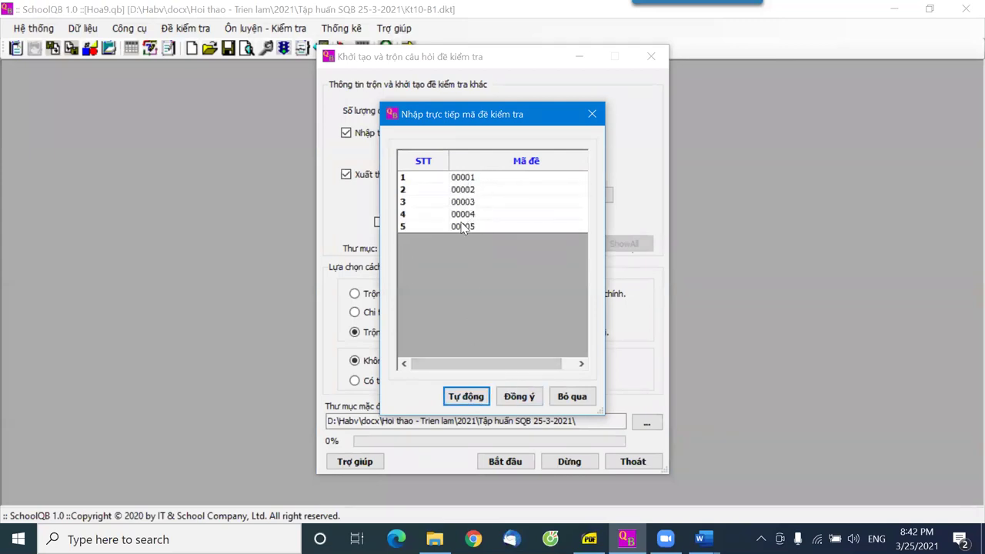
{"action": "left_click", "coordinate": [512, 397]}
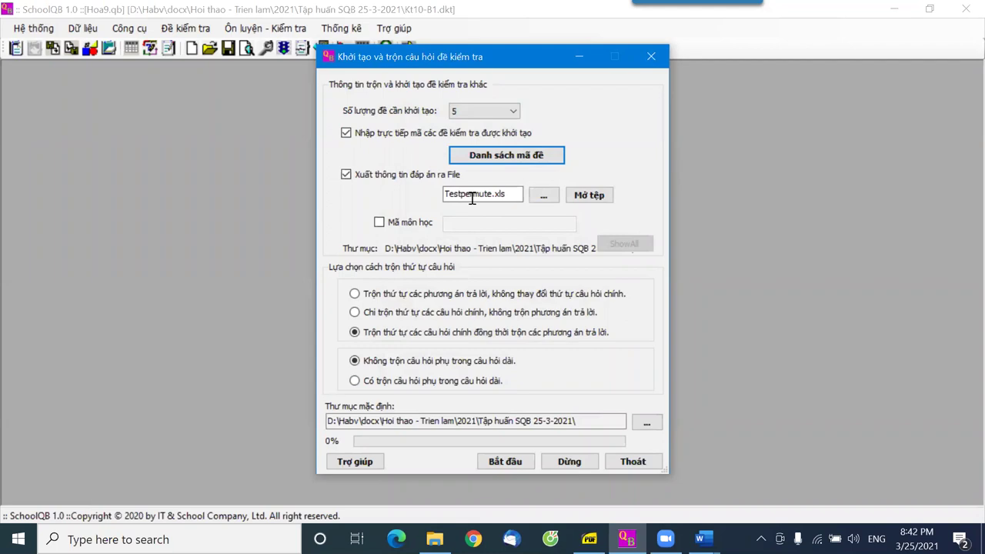
Generate the versions with both the main questions and the answer options shuffled, and check the files in the output folder
{"action": "left_click", "coordinate": [352, 329]}
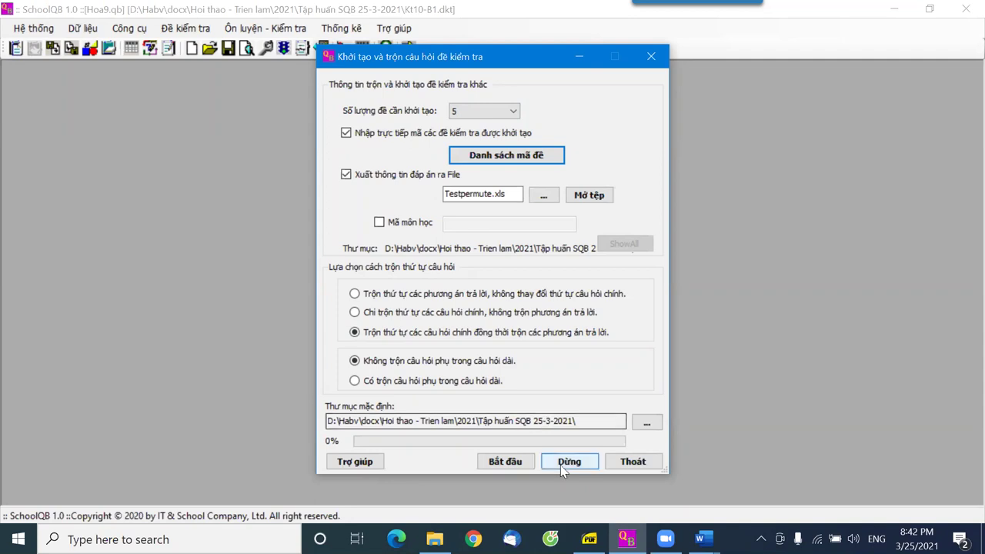
{"action": "left_click", "coordinate": [508, 462]}
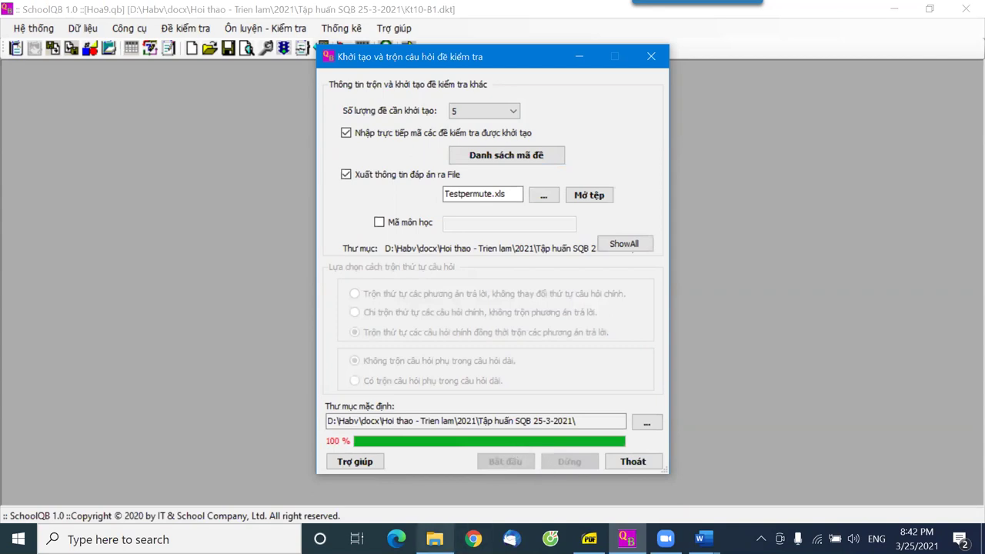
{"action": "left_click", "coordinate": [434, 538]}
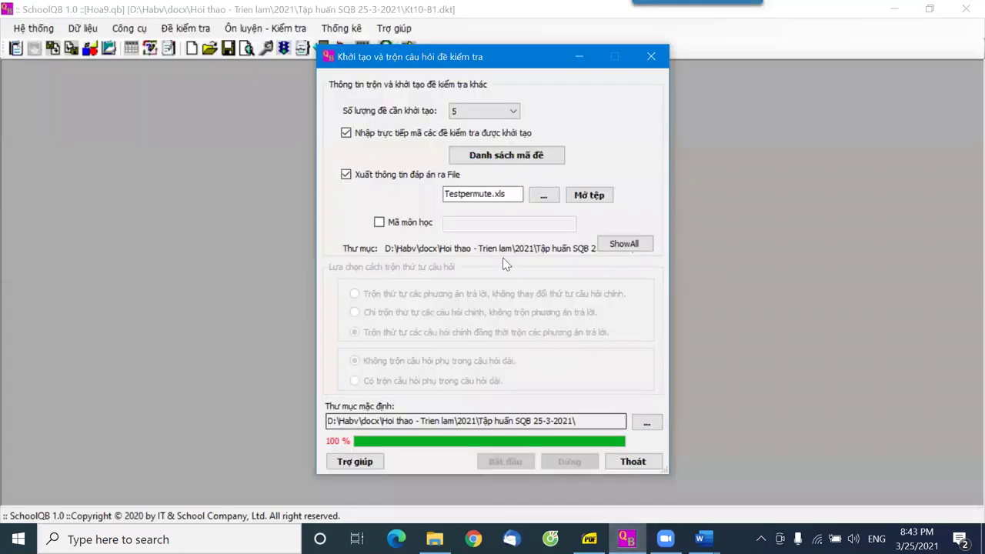
Review the exported answer key file Testpermute.xls in Excel, close it and exit the shuffling dialog
{"action": "left_click", "coordinate": [589, 195]}
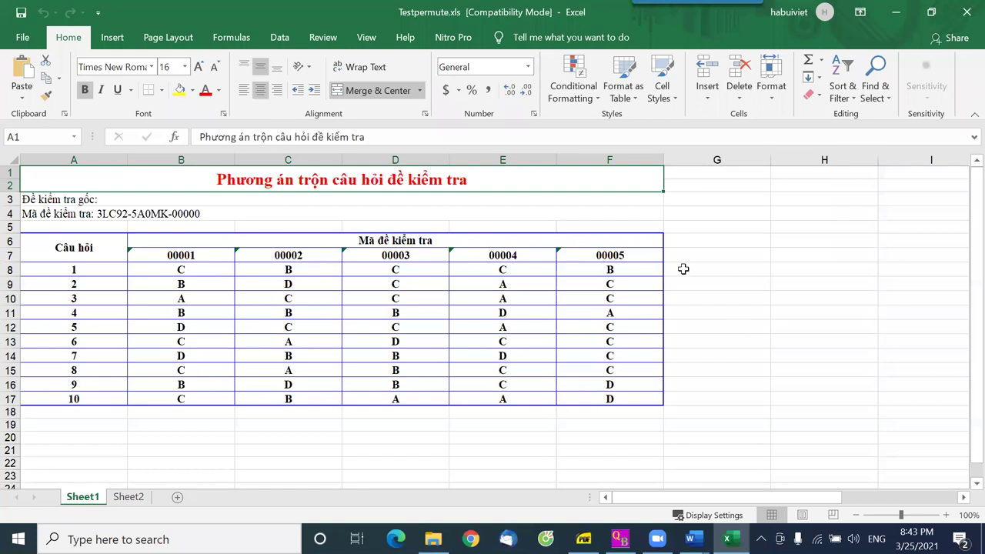
{"action": "key", "text": "alt+F4"}
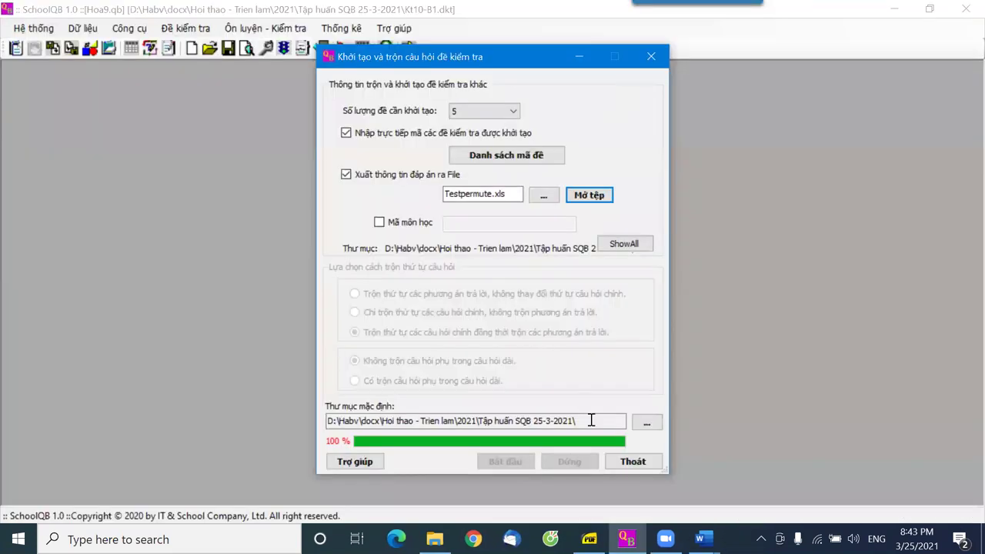
{"action": "left_click", "coordinate": [628, 462]}
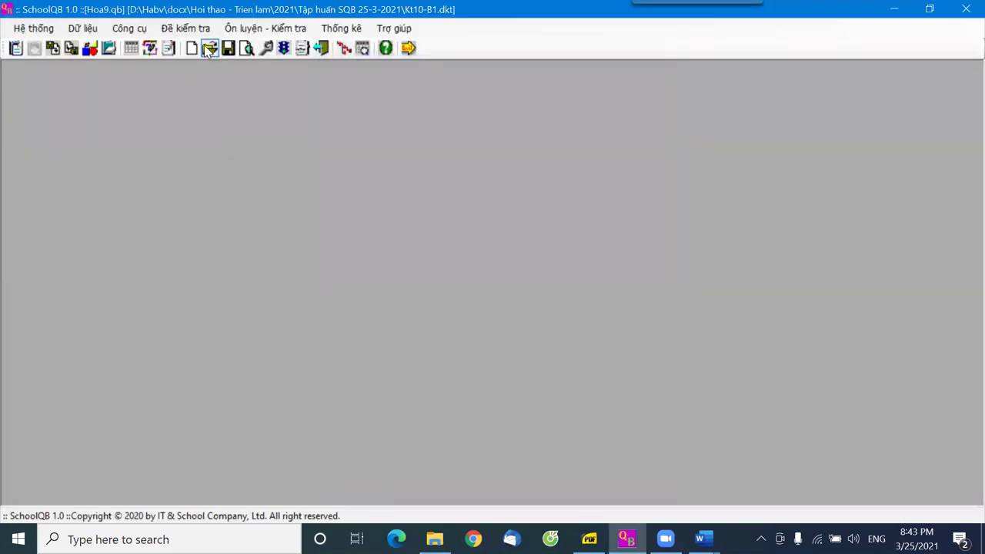
Open the shuffled exam version Kt10-B1_00002.dkt from the training folder
{"action": "left_click", "coordinate": [209, 48]}
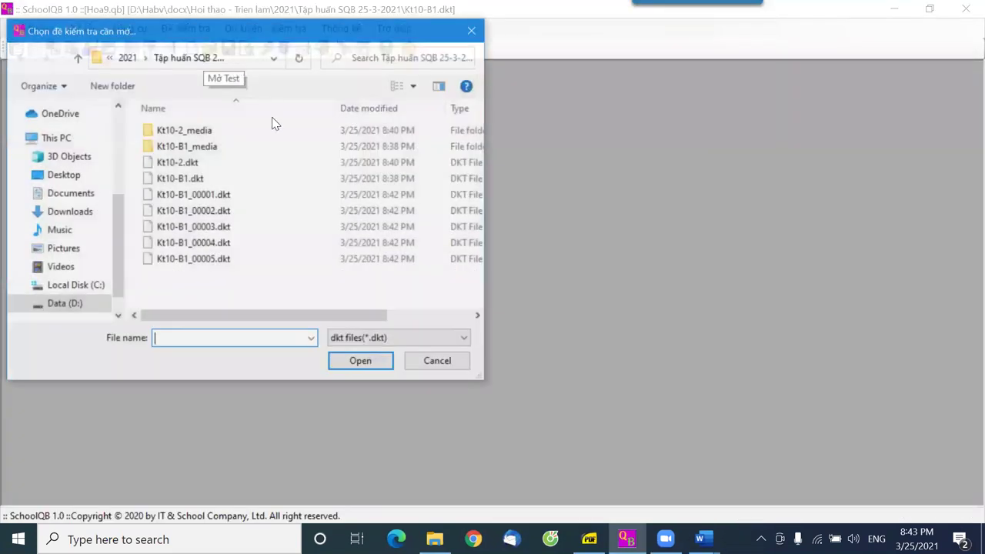
{"action": "left_click", "coordinate": [202, 211]}
{"action": "left_click", "coordinate": [348, 364]}
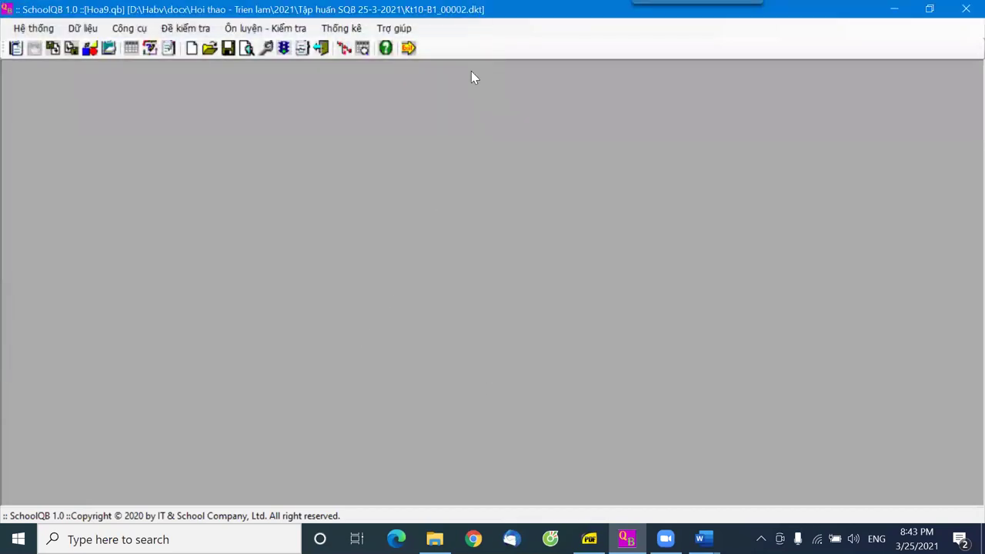
Preview the shuffled exam Kt10-B1_00002, look through its questions and close the preview
{"action": "left_click", "coordinate": [246, 48]}
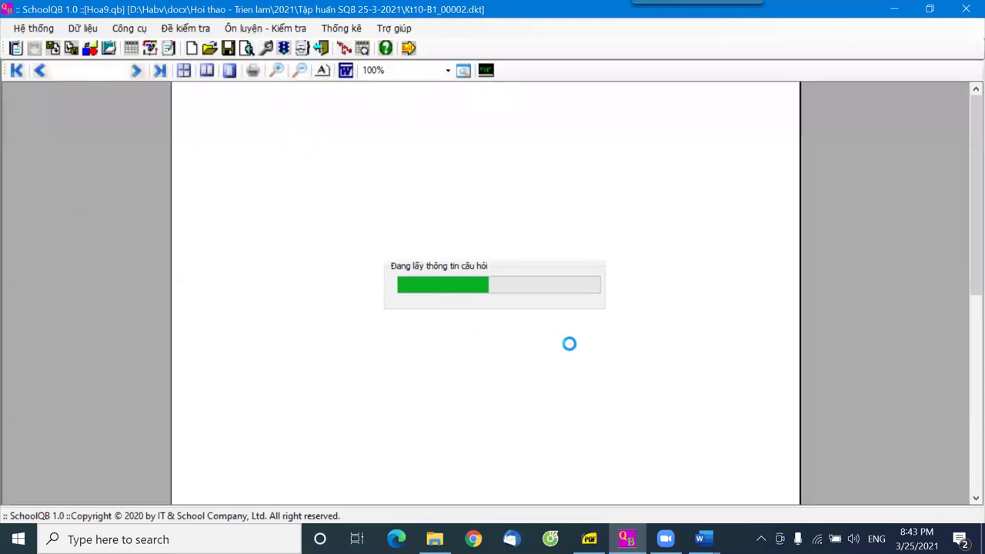
{"action": "scroll", "coordinate": [577, 350], "scroll_direction": "down", "scroll_amount": 3}
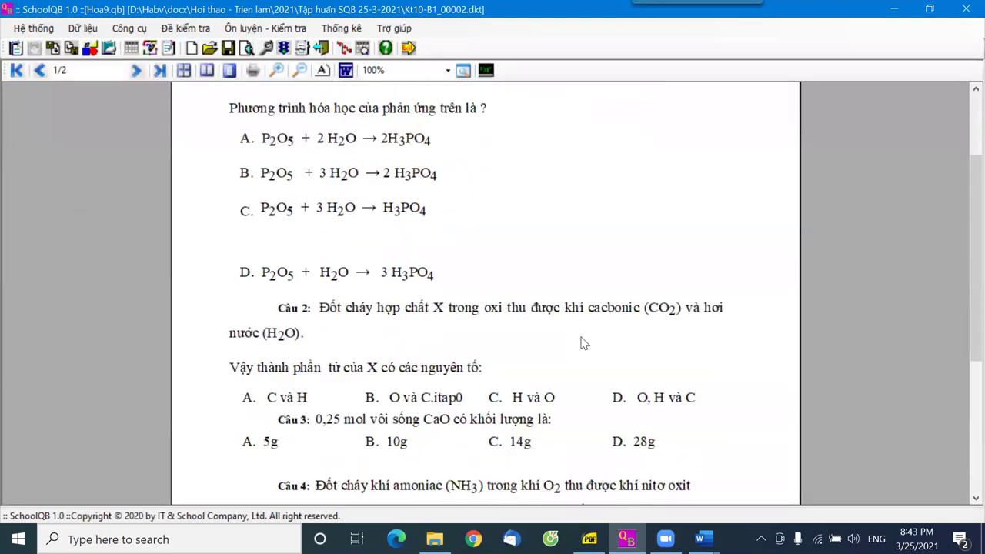
{"action": "scroll", "coordinate": [582, 340], "scroll_direction": "down", "scroll_amount": 4}
{"action": "scroll", "coordinate": [487, 90], "scroll_direction": "down", "scroll_amount": 10}
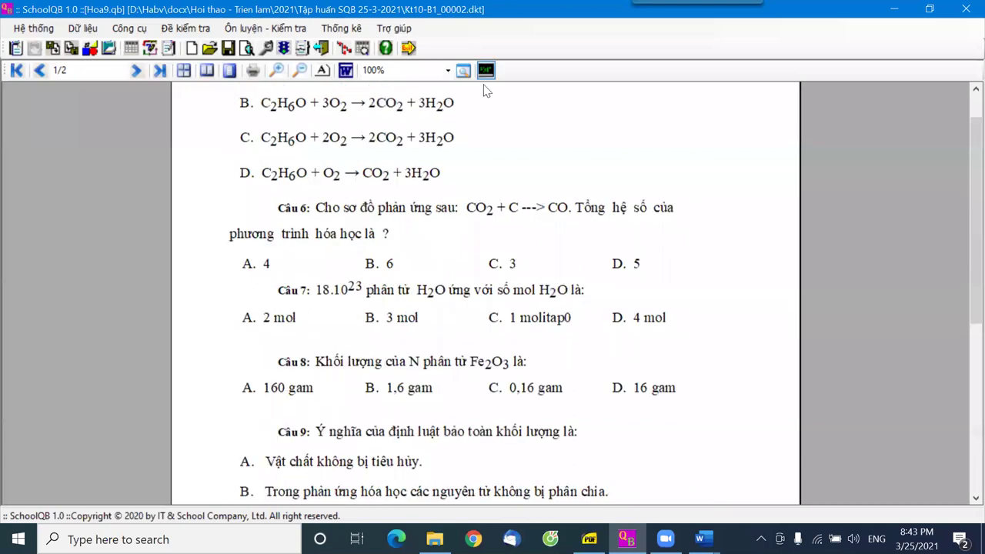
{"action": "left_click", "coordinate": [485, 70]}
Switch to the already open exam Kt10-B1.dkt
{"action": "left_click", "coordinate": [187, 35]}
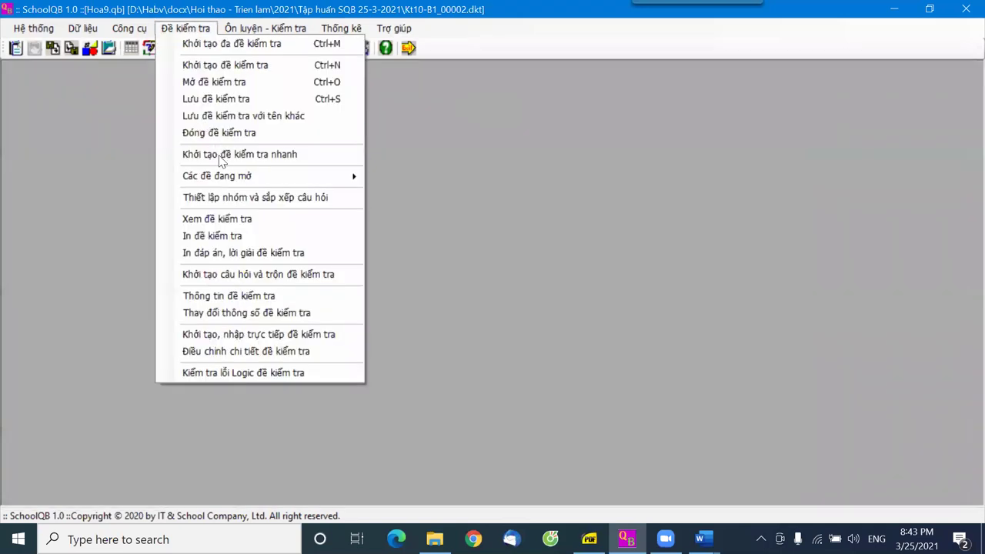
{"action": "mouse_move", "coordinate": [280, 177]}
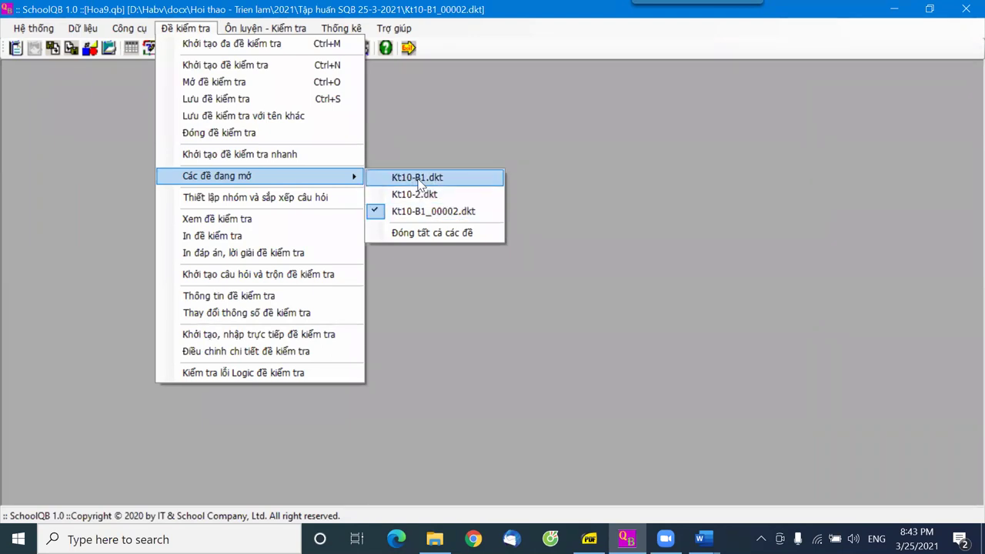
{"action": "left_click", "coordinate": [420, 180]}
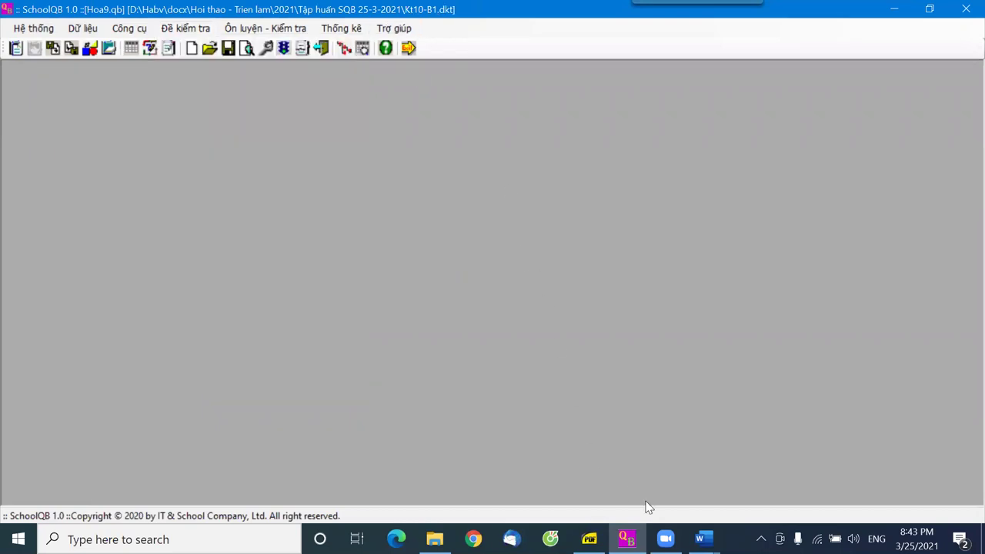
Consult the list of main operations in the Word document Cac thao tac chinh.docx and return to SchoolQB
{"action": "mouse_move", "coordinate": [702, 539]}
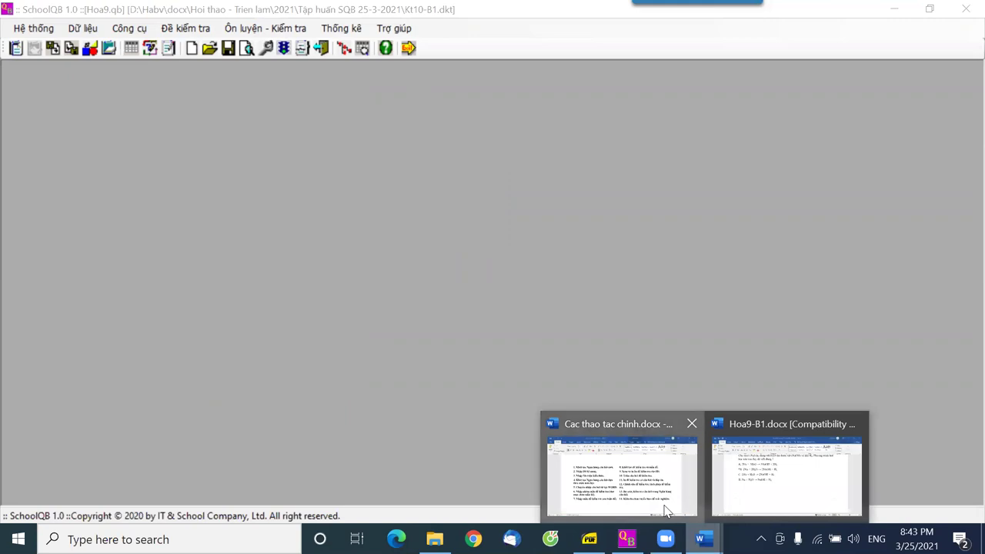
{"action": "left_click", "coordinate": [630, 430]}
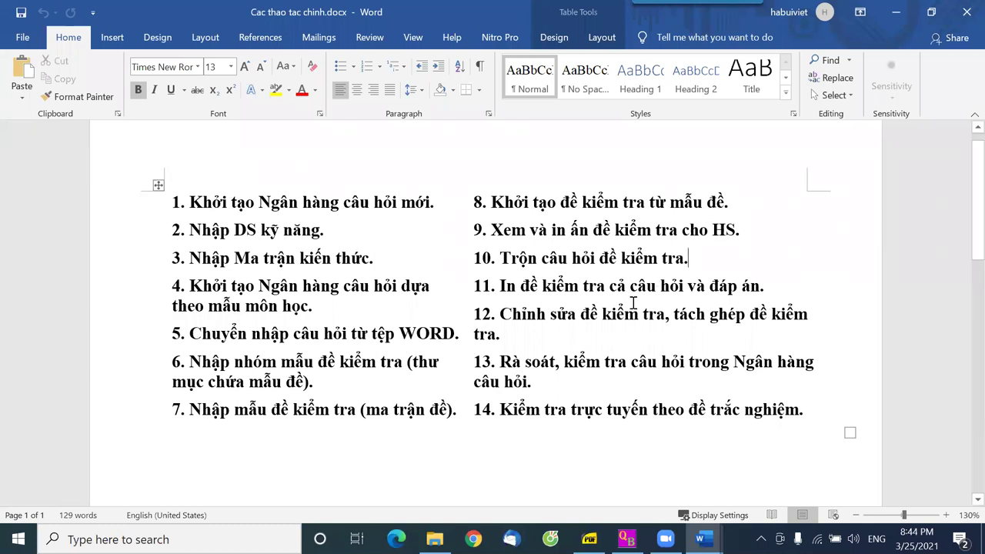
{"action": "left_click", "coordinate": [627, 538]}
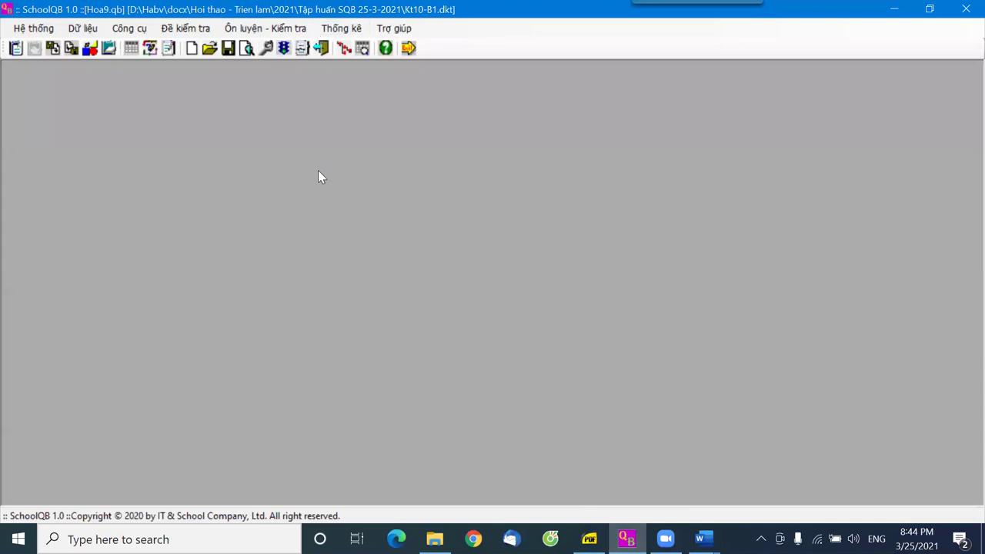
Open the detailed adjustment of exam Kt10-B1, review its exam information and advanced options, and proceed to question editing
{"action": "left_click", "coordinate": [174, 31]}
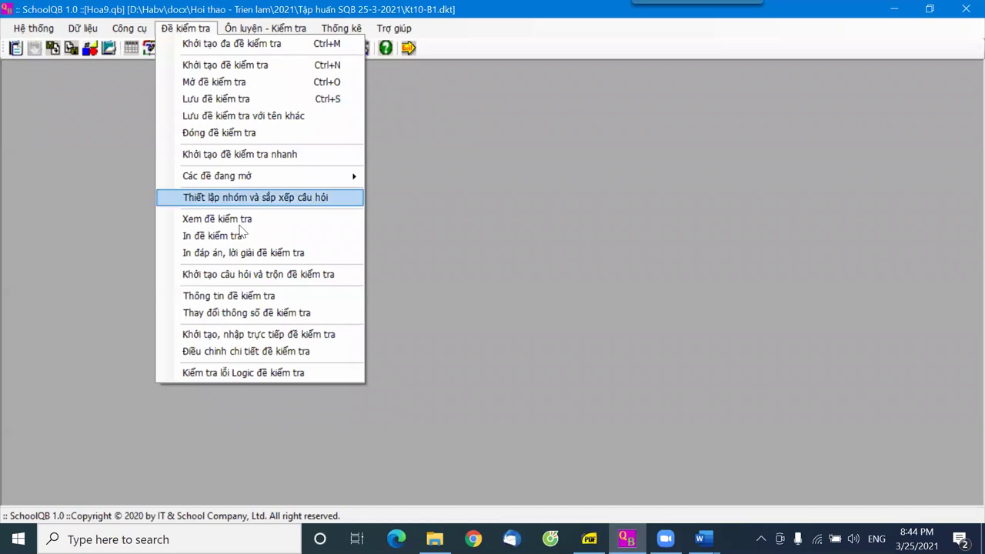
{"action": "left_click", "coordinate": [249, 360]}
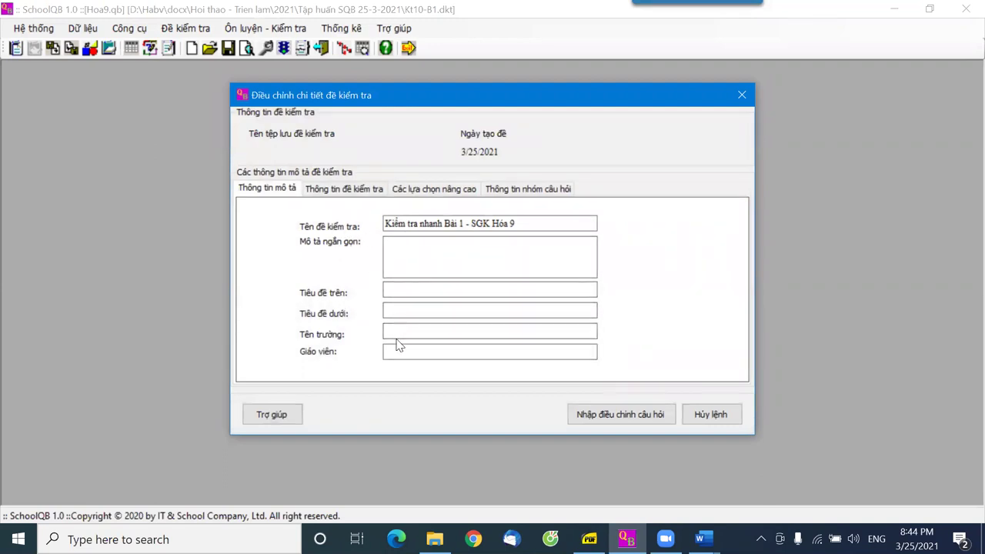
{"action": "left_click", "coordinate": [343, 188]}
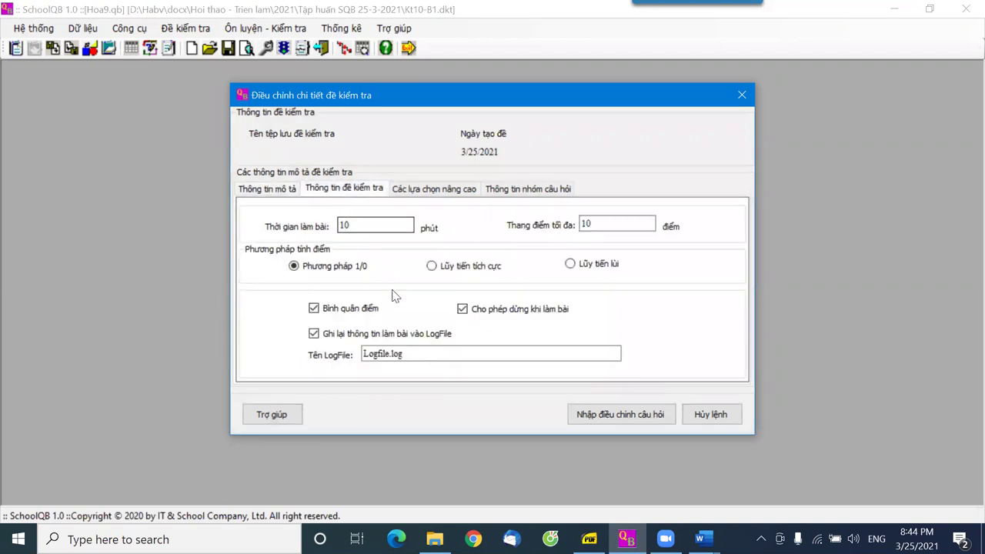
{"action": "left_click", "coordinate": [347, 224]}
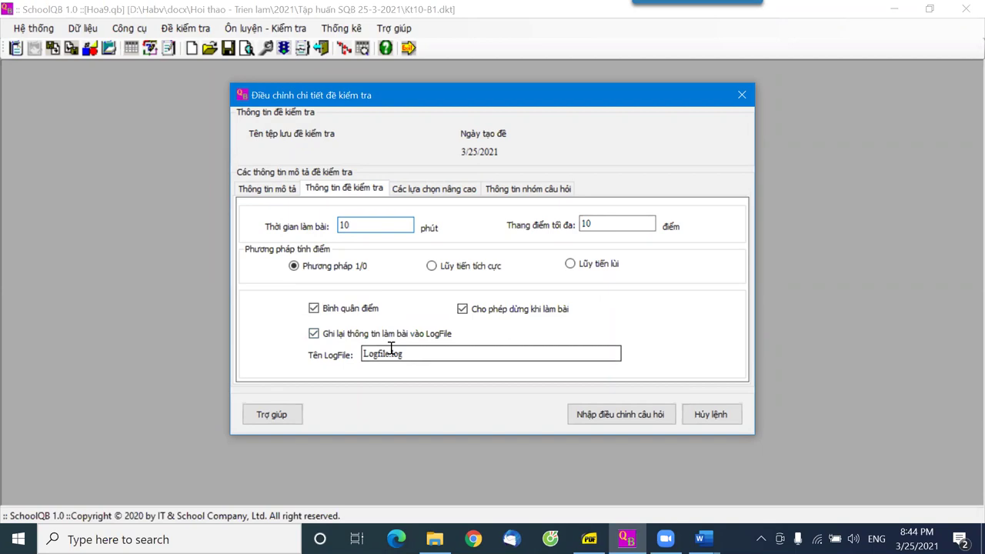
{"action": "left_click", "coordinate": [433, 192]}
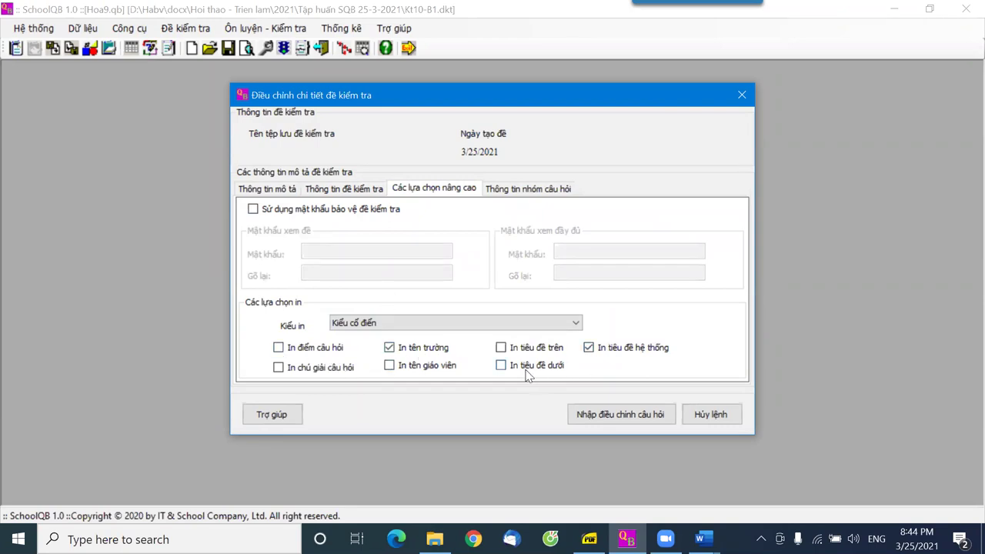
{"action": "left_click", "coordinate": [603, 416]}
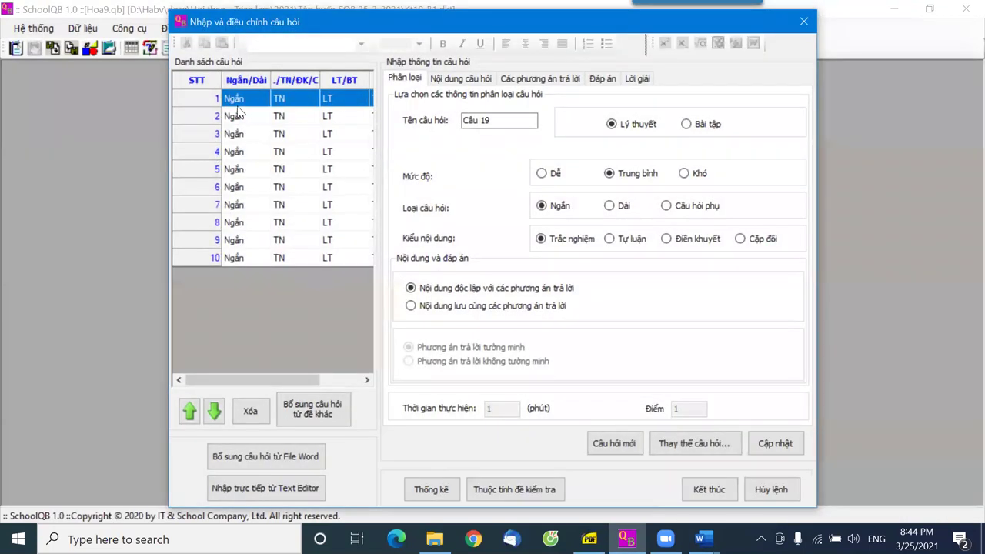
Add the line "ggfghfytfuf" below the content of the first question
{"action": "left_click", "coordinate": [464, 80]}
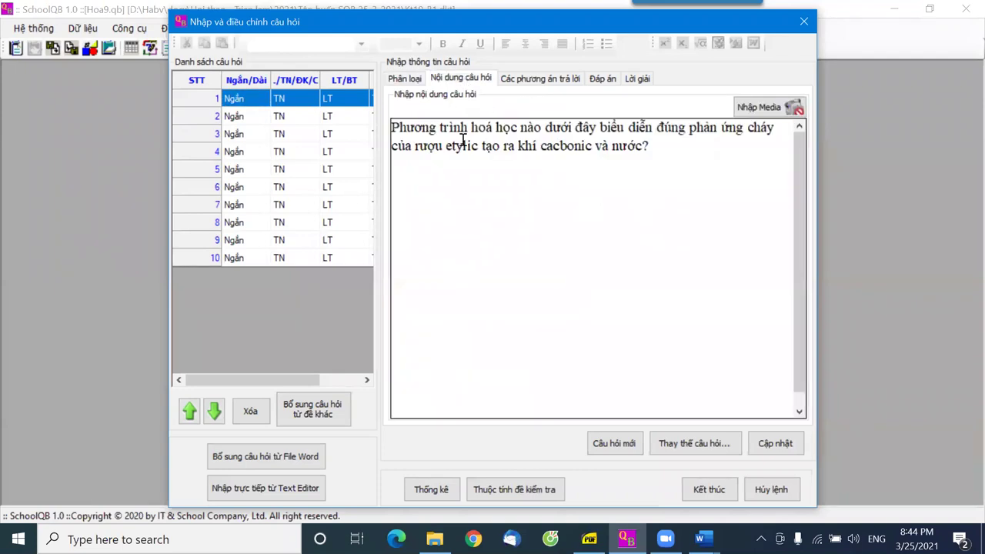
{"action": "left_click", "coordinate": [656, 148]}
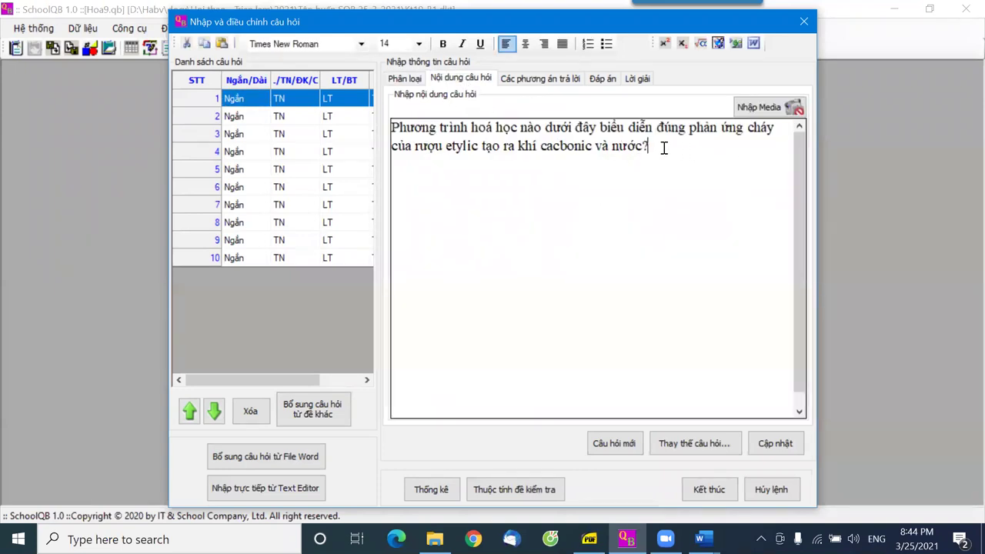
{"action": "key", "text": "Return"}
{"action": "type", "text": "ggfghfytfuf"}
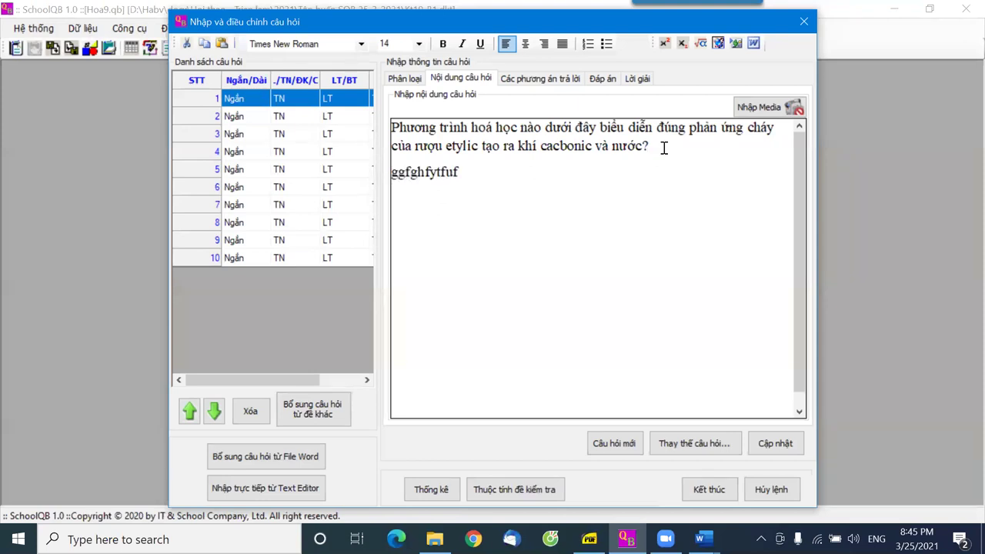
Review the four answer options of the first question and save the question's changes
{"action": "left_click", "coordinate": [544, 80]}
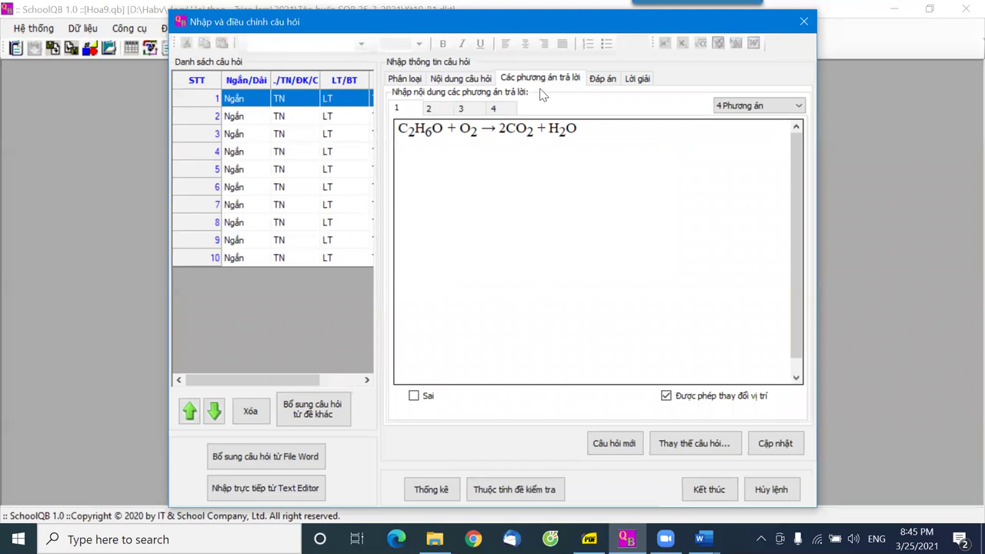
{"action": "left_click", "coordinate": [436, 110]}
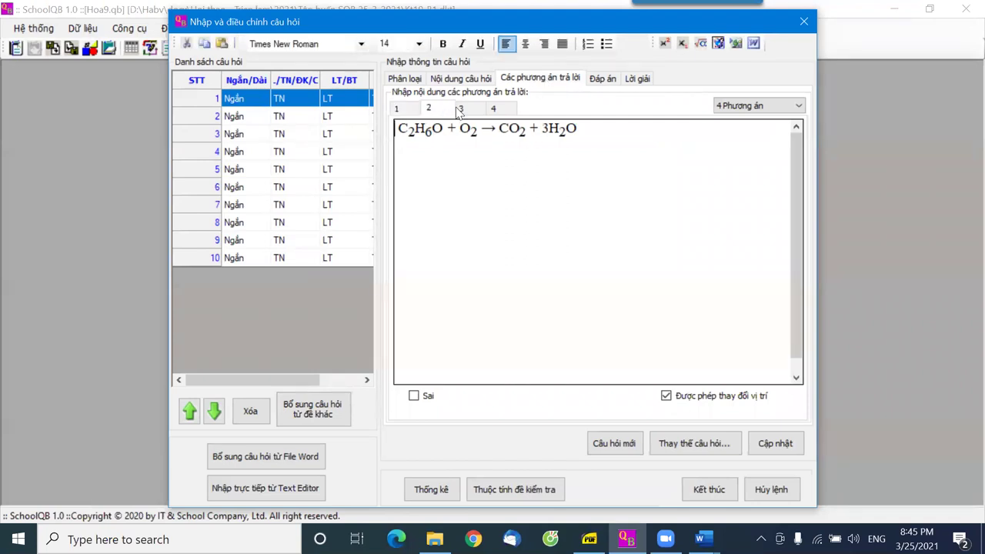
{"action": "left_click", "coordinate": [462, 109]}
{"action": "left_click", "coordinate": [493, 109]}
{"action": "left_click", "coordinate": [455, 112]}
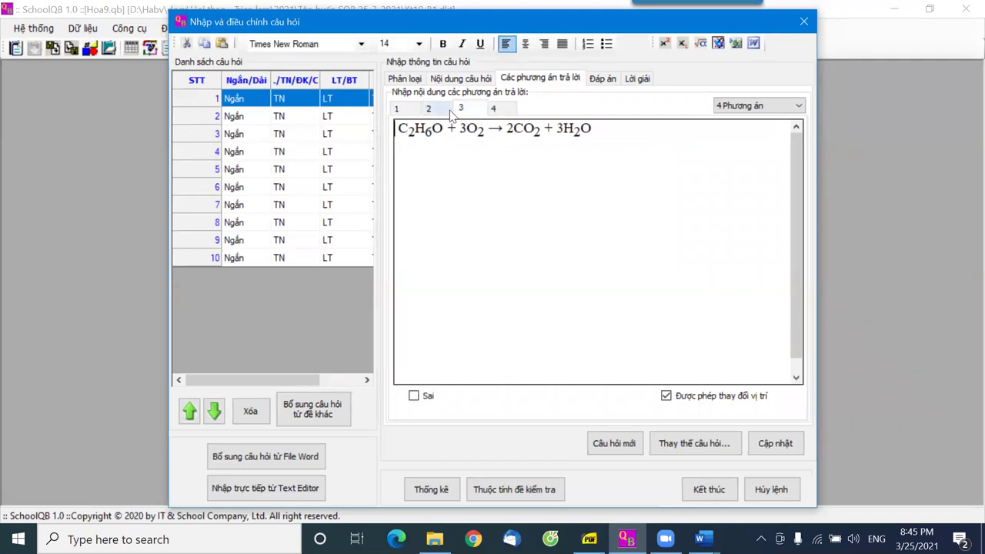
{"action": "left_click", "coordinate": [428, 110]}
{"action": "left_click", "coordinate": [407, 113]}
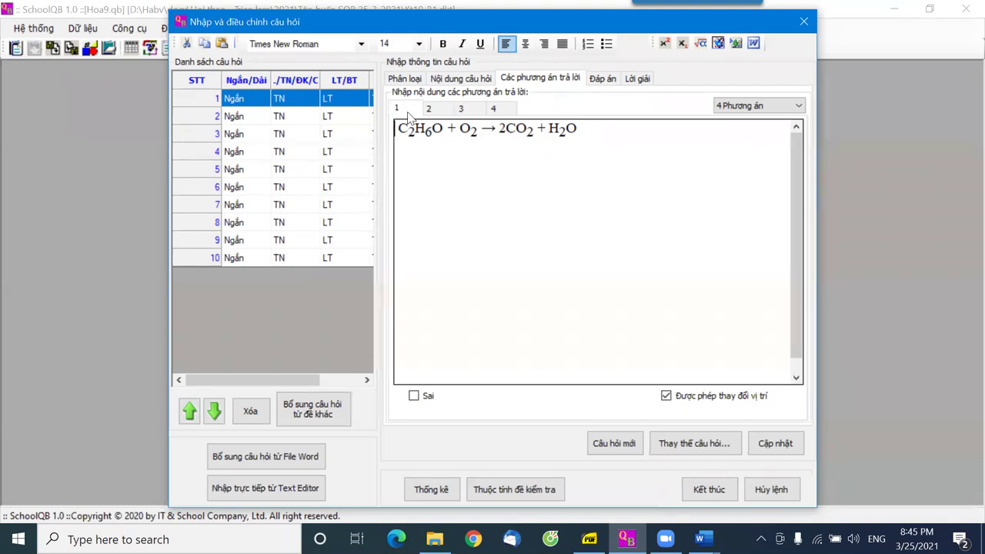
{"action": "left_click", "coordinate": [702, 492]}
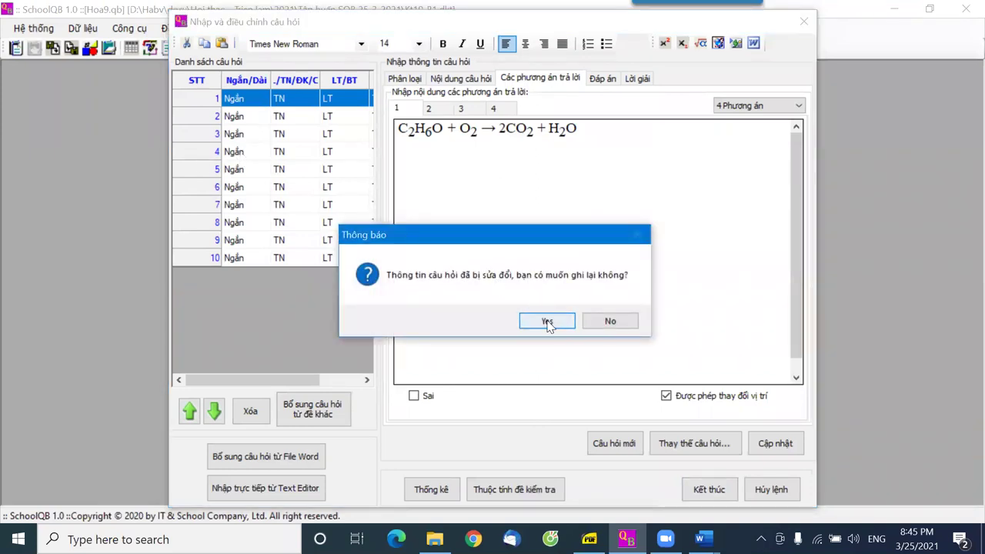
{"action": "left_click", "coordinate": [546, 320]}
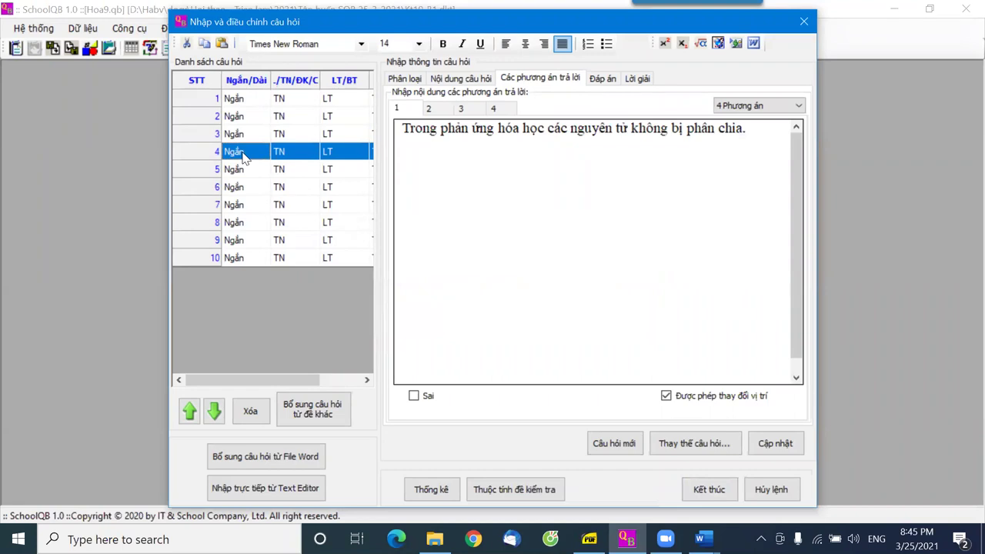
Delete question 4 from the exam, then finish editing and save the exam file
{"action": "left_click", "coordinate": [250, 411]}
{"action": "left_click", "coordinate": [501, 320]}
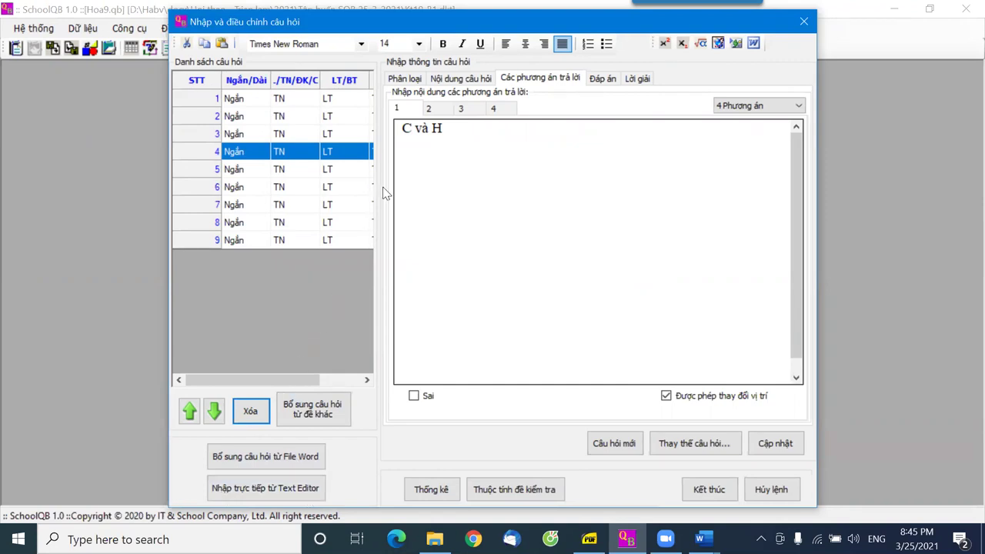
{"action": "left_click", "coordinate": [697, 493]}
{"action": "left_click", "coordinate": [502, 321]}
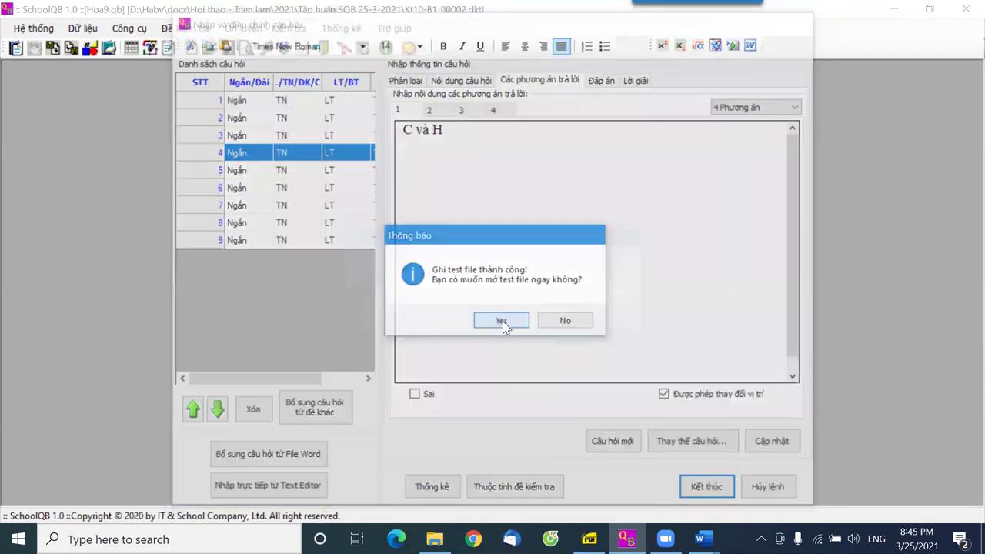
{"action": "left_click", "coordinate": [610, 320]}
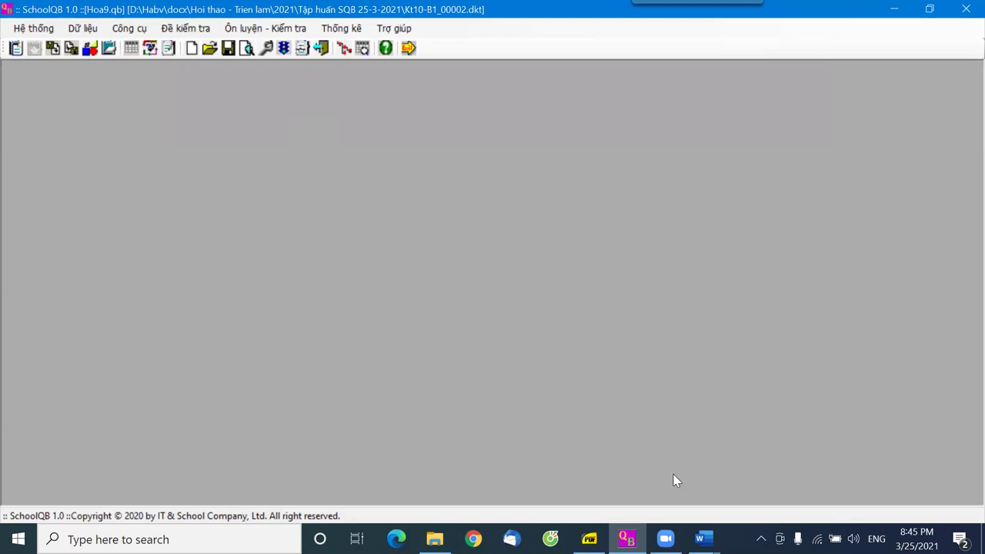
Highlight item 13 about reviewing bank questions in the Word document Cac thao tac chinh.docx and return to SchoolQB
{"action": "left_click", "coordinate": [704, 538]}
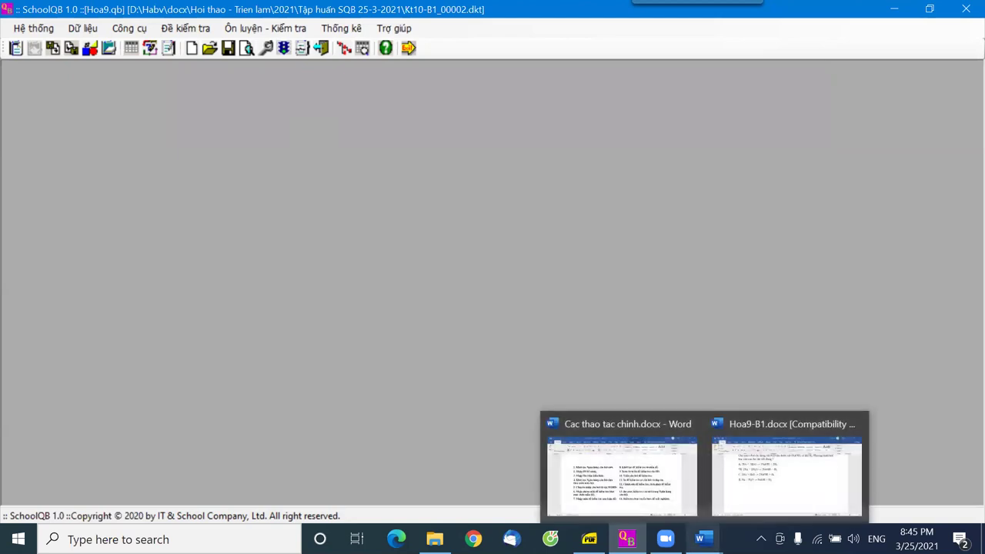
{"action": "left_click", "coordinate": [621, 473]}
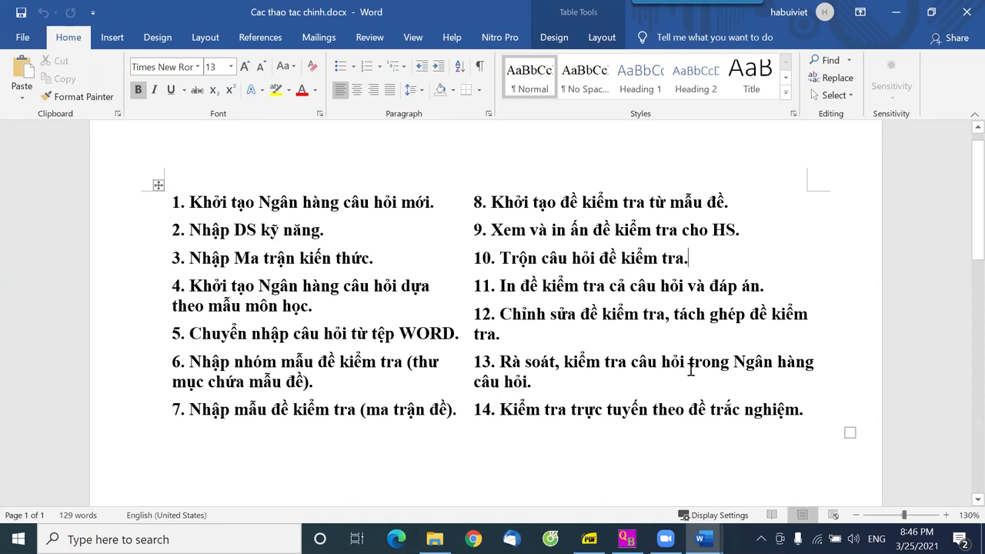
{"action": "left_click", "coordinate": [480, 361]}
{"action": "left_click_drag", "start_coordinate": [516, 362], "coordinate": [545, 376]}
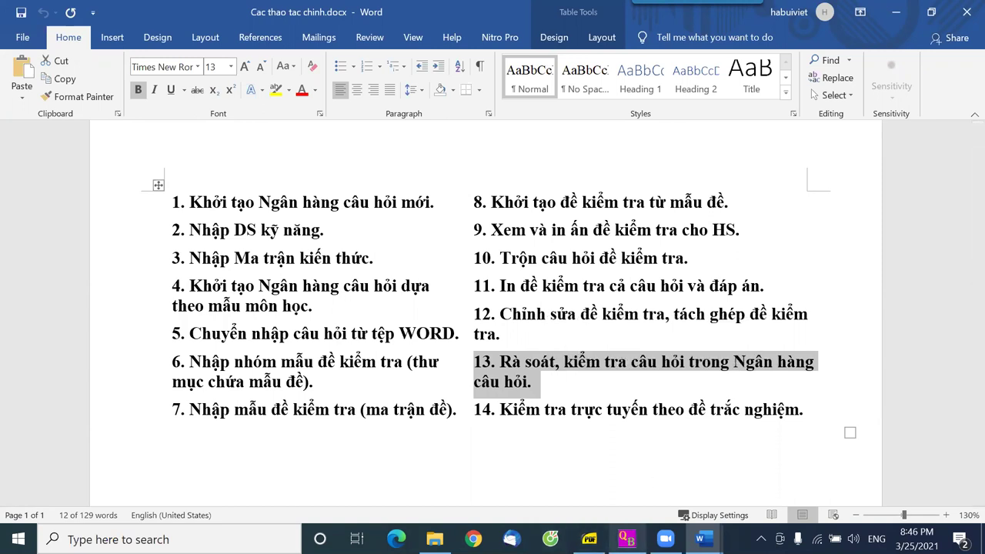
{"action": "left_click", "coordinate": [627, 538]}
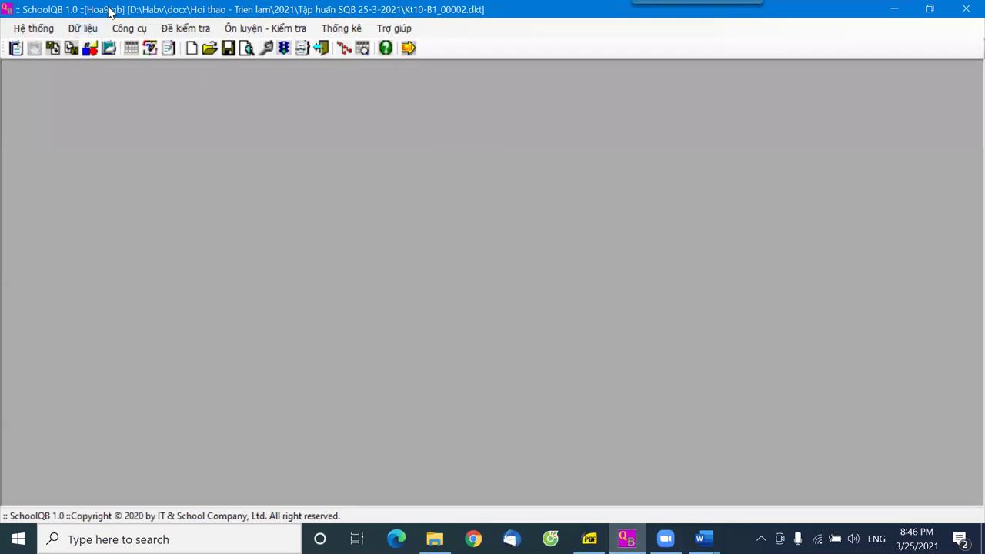
Open the quick question viewer for the Hoa9 bank and browse its questions, including Câu 2 and Câu 4
{"action": "left_click", "coordinate": [129, 29]}
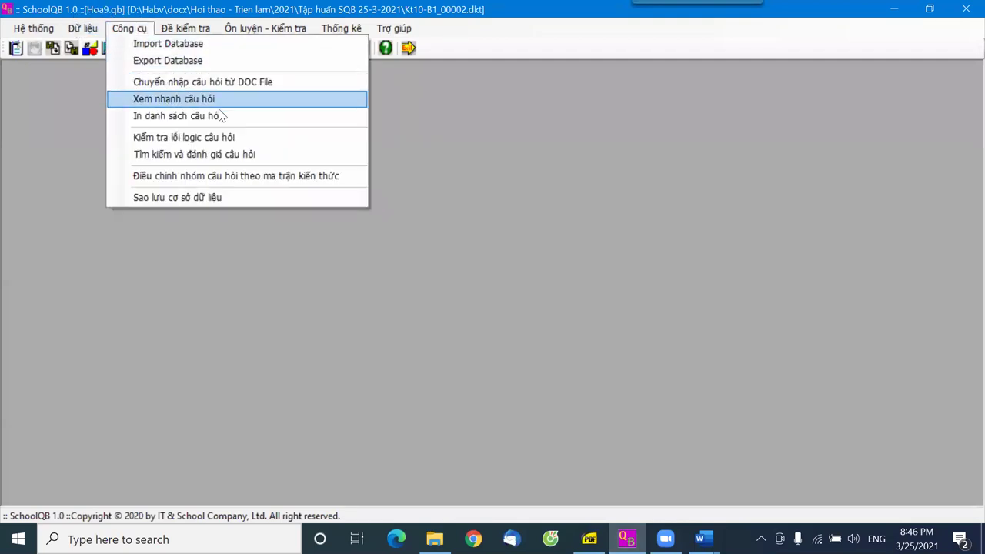
{"action": "left_click", "coordinate": [168, 103]}
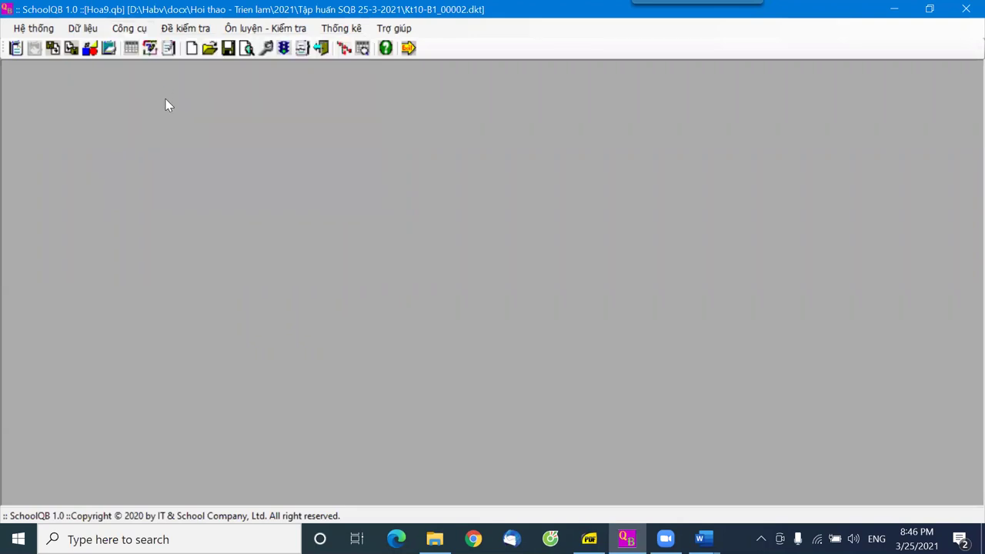
{"action": "left_click", "coordinate": [259, 169]}
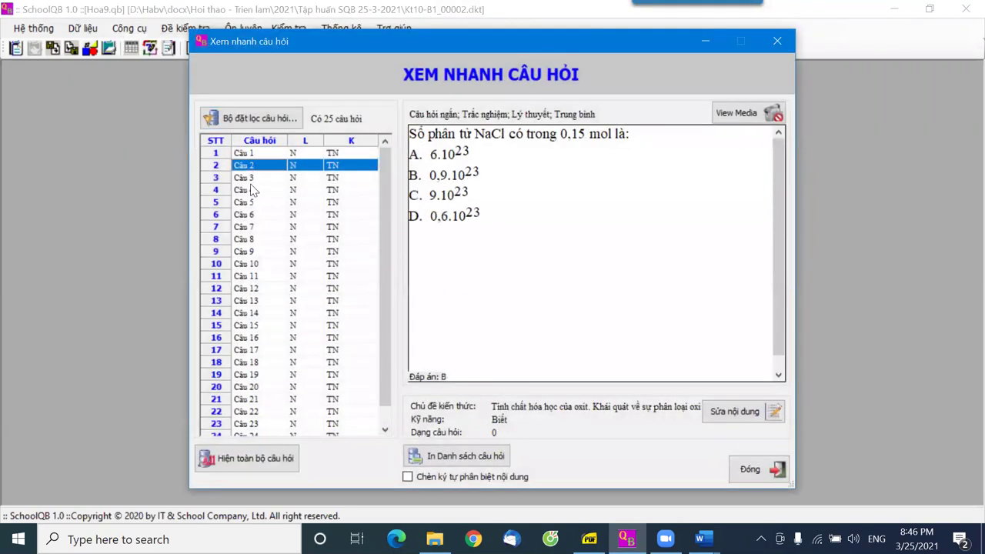
{"action": "left_click", "coordinate": [254, 191]}
{"action": "left_click_drag", "start_coordinate": [388, 265], "coordinate": [387, 286]}
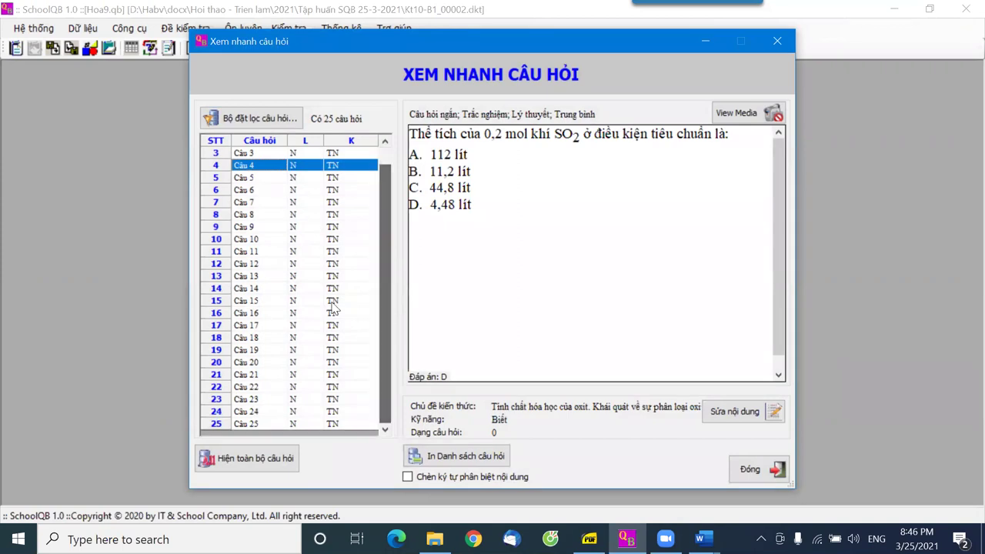
Browse more questions in the quick viewer's list and display Câu 7
{"action": "left_click", "coordinate": [294, 301]}
{"action": "left_click", "coordinate": [269, 250]}
{"action": "left_click", "coordinate": [261, 203]}
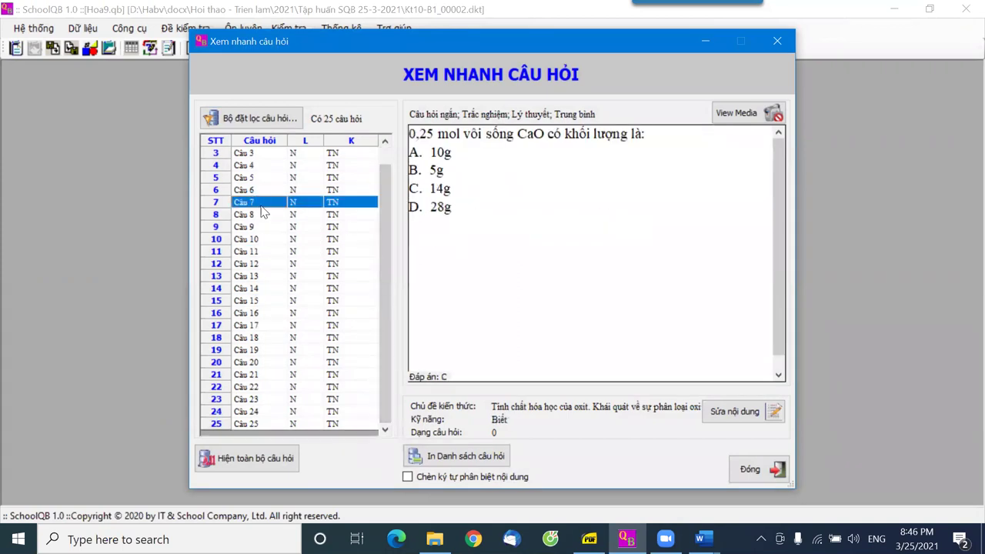
Filter the question list by skill so that only Vận dụng cao questions are listed
{"action": "left_click", "coordinate": [255, 119]}
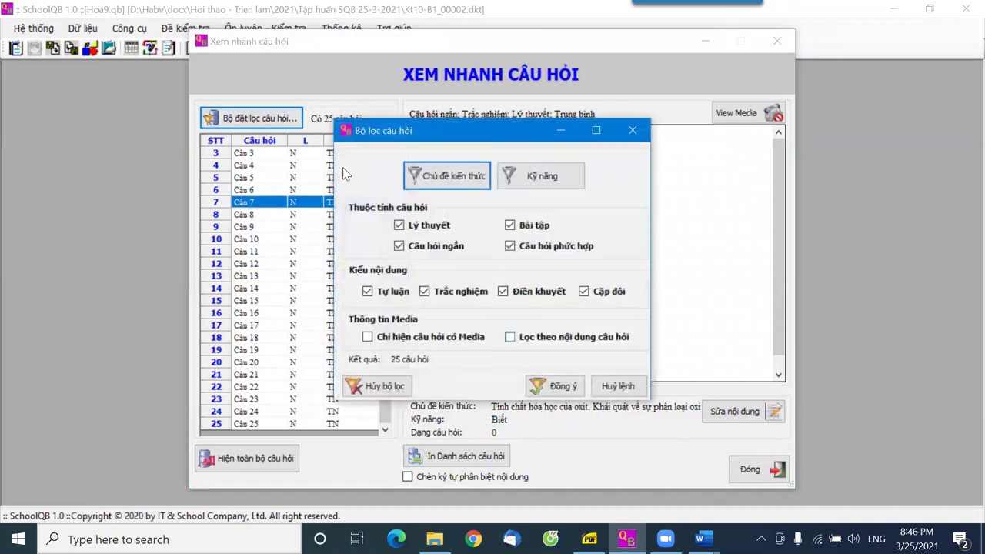
{"action": "left_click", "coordinate": [541, 176]}
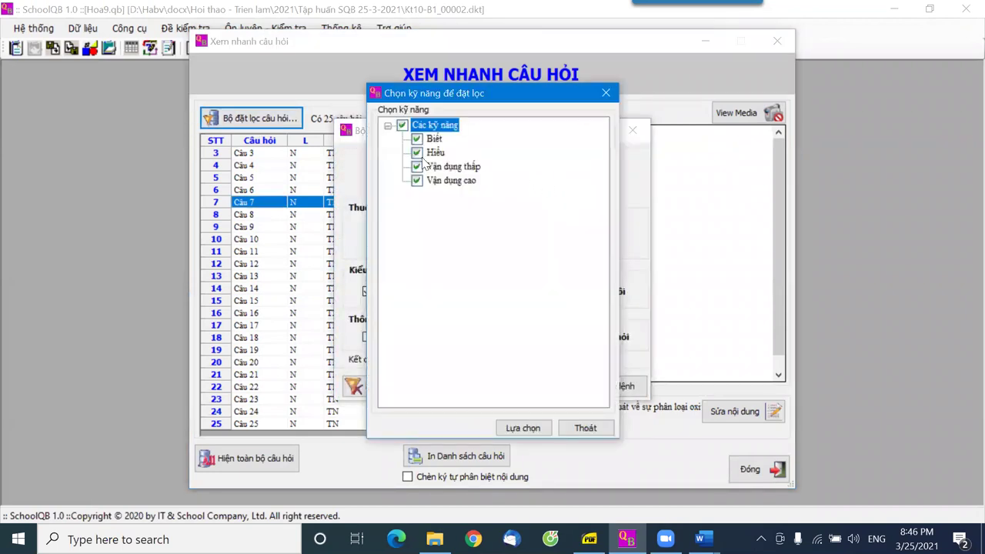
{"action": "left_click", "coordinate": [416, 138]}
{"action": "left_click", "coordinate": [416, 153]}
{"action": "left_click", "coordinate": [421, 168]}
{"action": "left_click", "coordinate": [418, 167]}
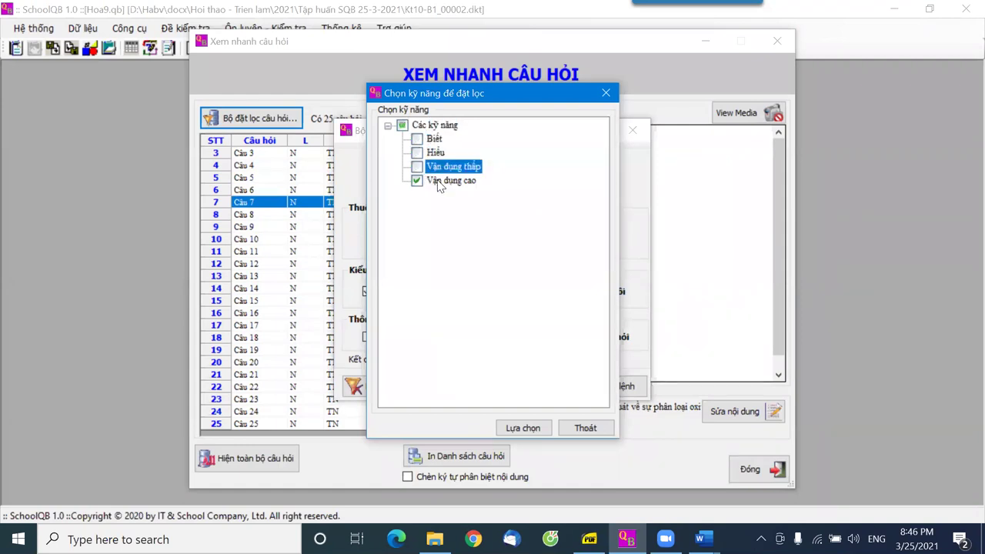
{"action": "left_click", "coordinate": [526, 428]}
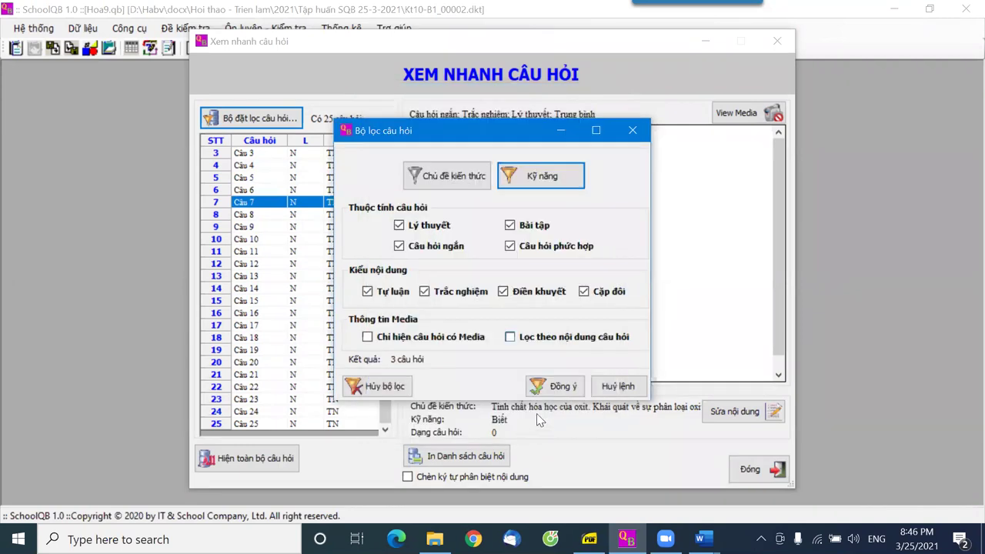
{"action": "left_click", "coordinate": [551, 387]}
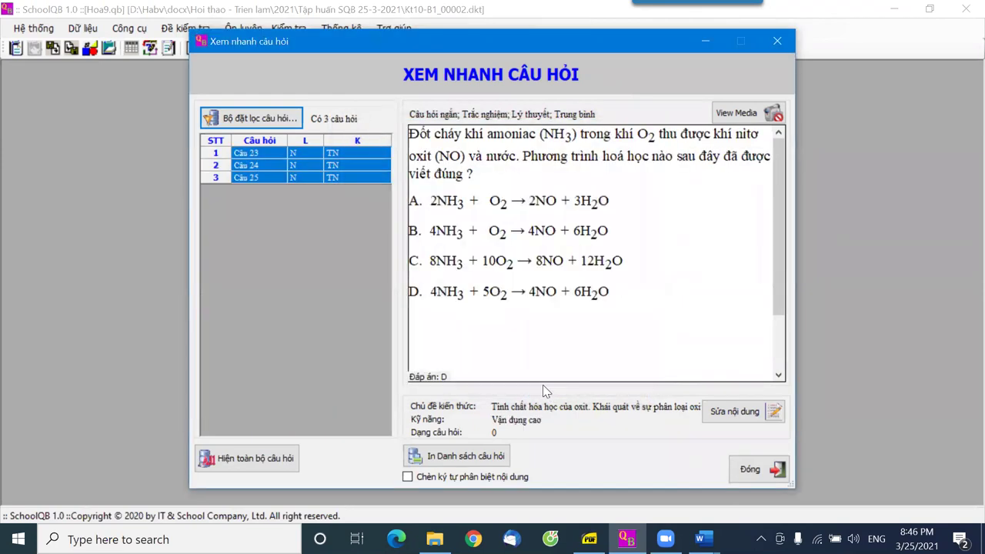
Review the filtered questions Câu 23, Câu 24 and Câu 25, and restore the full question list
{"action": "left_click", "coordinate": [247, 159]}
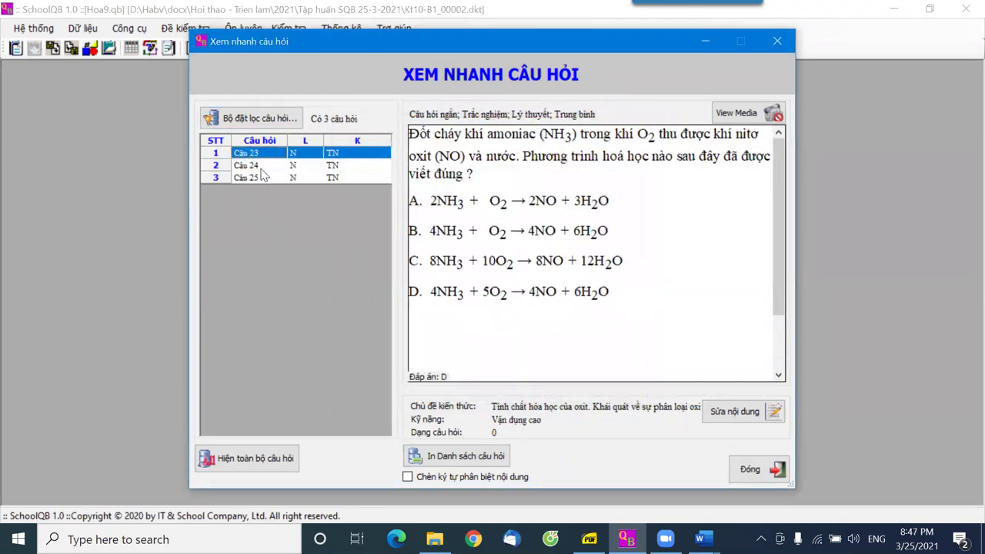
{"action": "left_click", "coordinate": [265, 165]}
{"action": "left_click", "coordinate": [265, 177]}
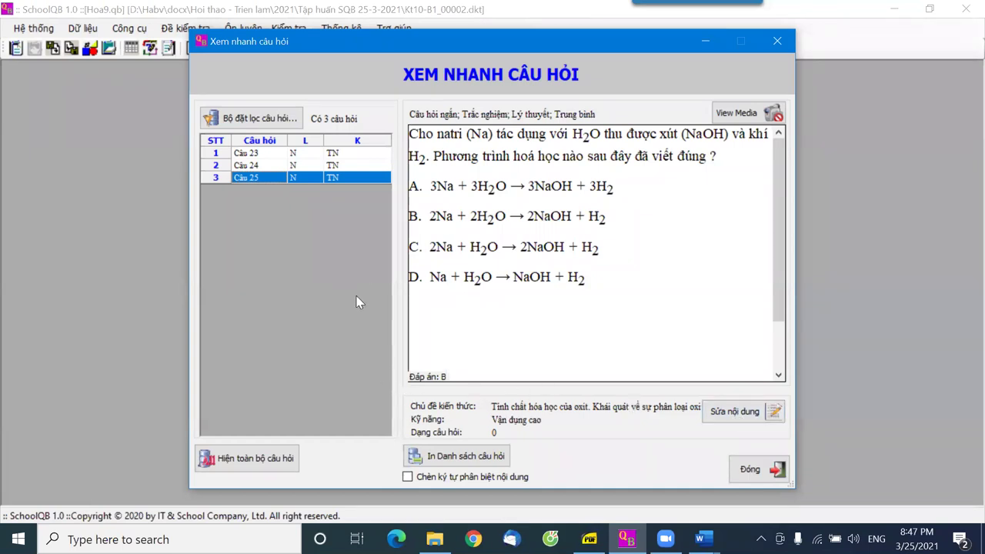
{"action": "left_click", "coordinate": [253, 457]}
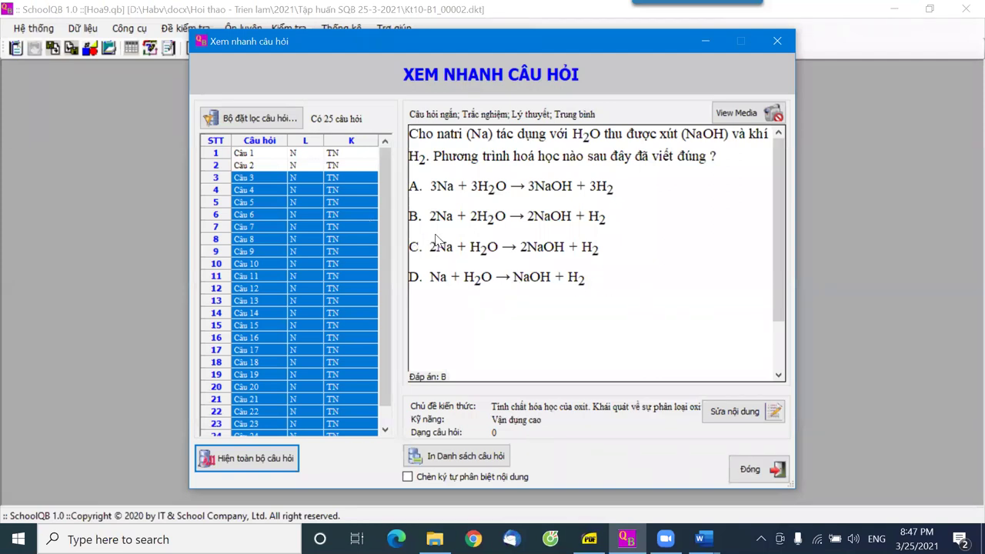
Try knowledge-topic filters for Các loại hợp chất vô cơ, Kim loại and only Nhôm, and exit the topic selection without applying it
{"action": "left_click", "coordinate": [238, 117]}
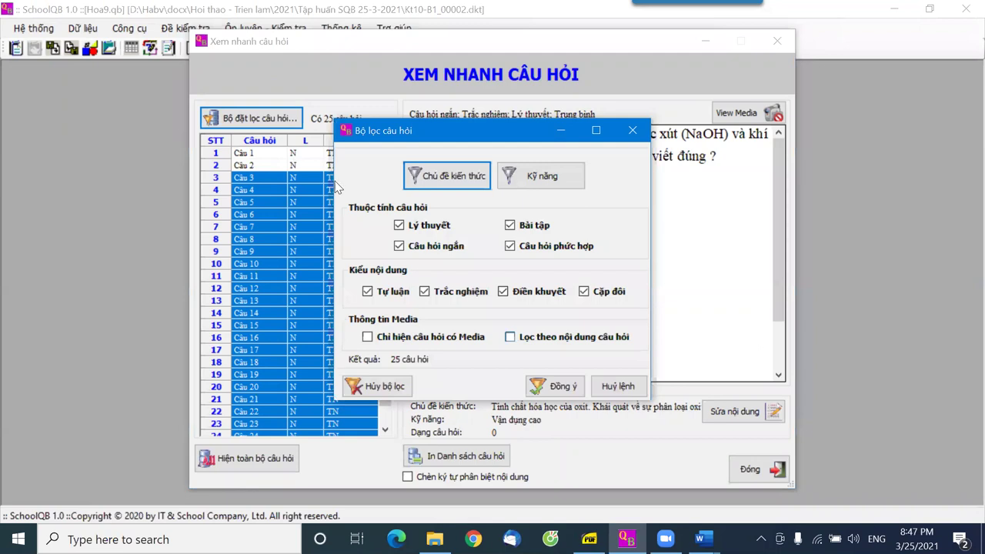
{"action": "left_click", "coordinate": [440, 178]}
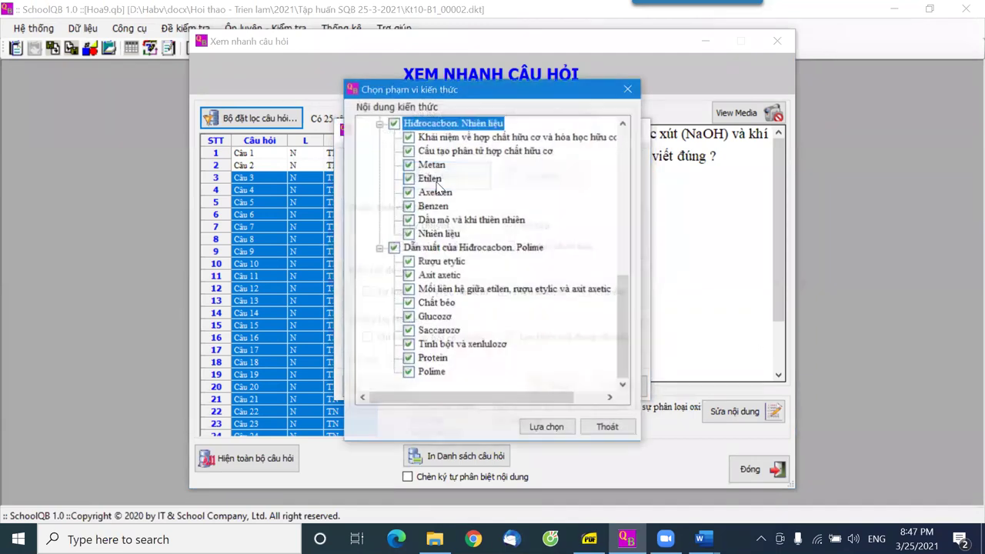
{"action": "left_click_drag", "start_coordinate": [619, 331], "coordinate": [635, 189]}
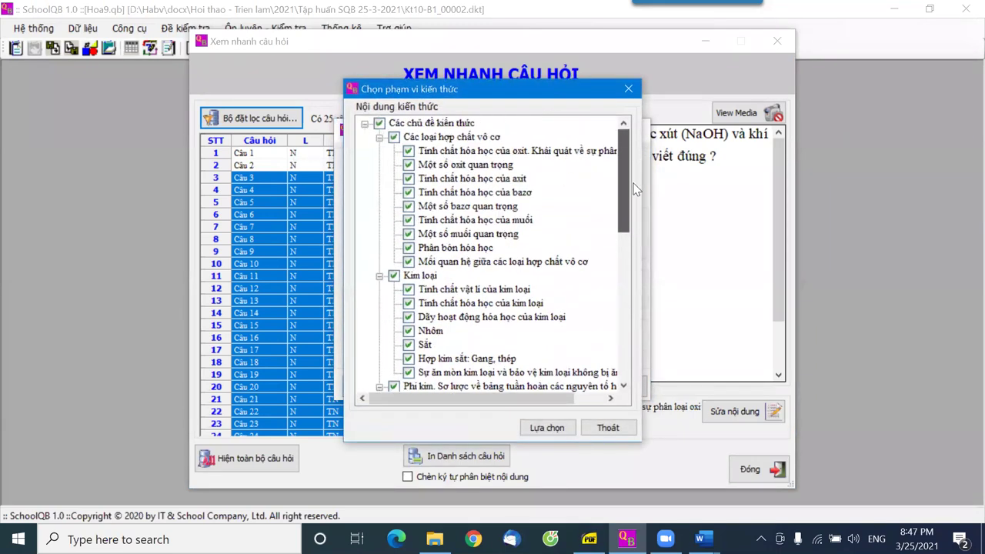
{"action": "left_click", "coordinate": [379, 123]}
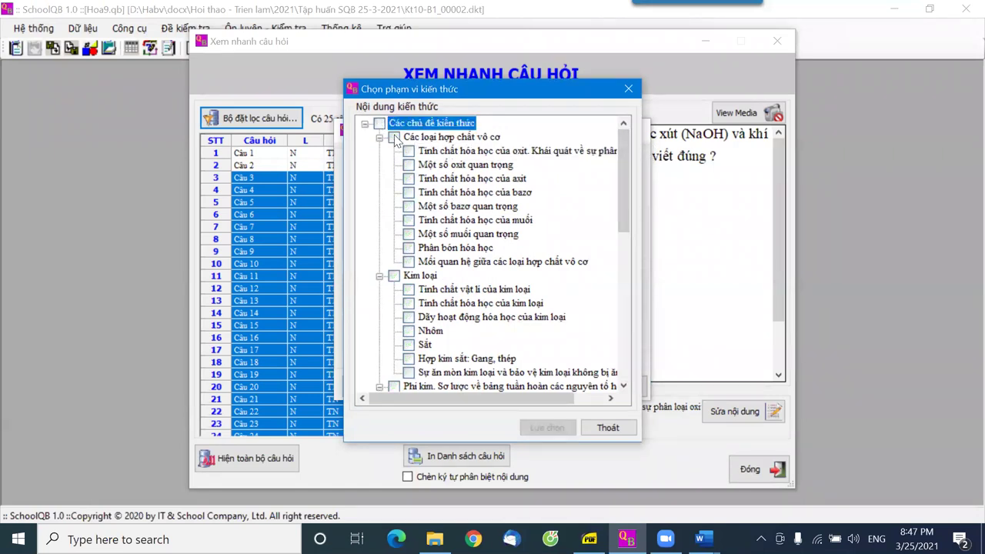
{"action": "left_click", "coordinate": [393, 137]}
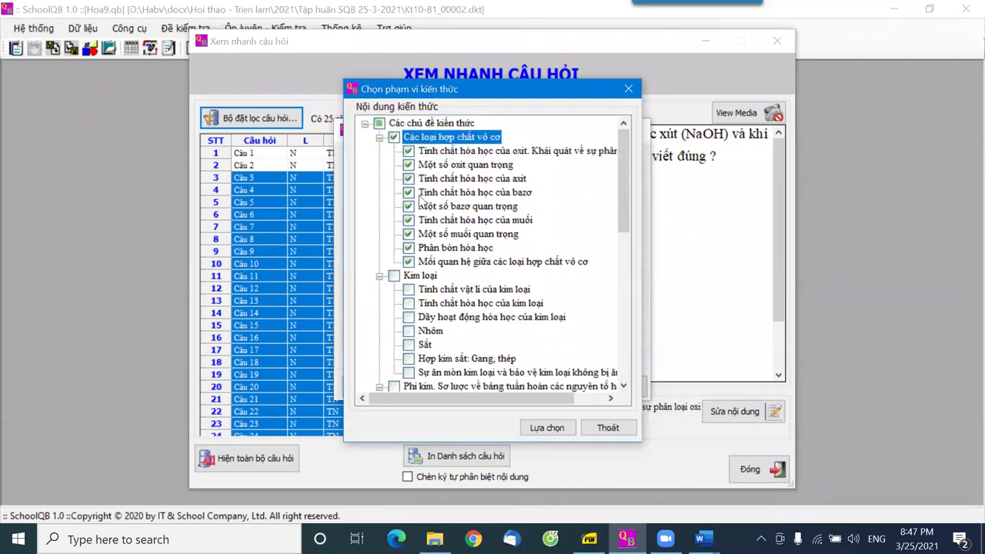
{"action": "left_click", "coordinate": [394, 137]}
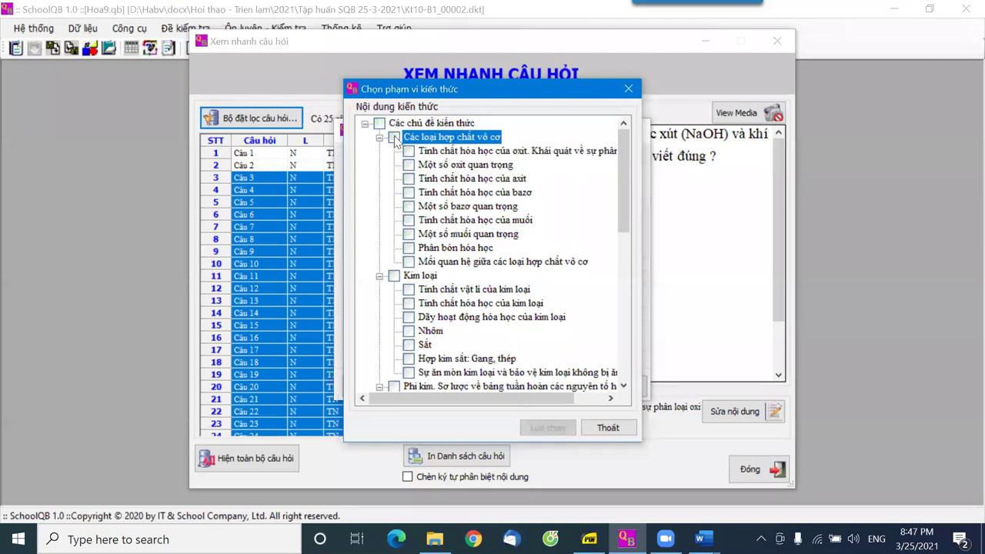
{"action": "left_click", "coordinate": [394, 275]}
{"action": "scroll", "coordinate": [431, 298], "scroll_direction": "down", "scroll_amount": 2}
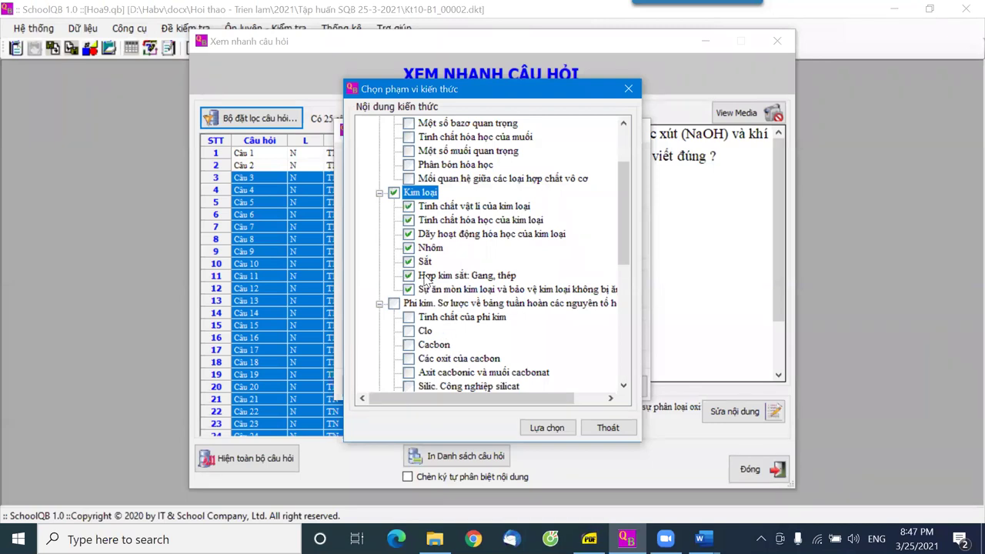
{"action": "left_click", "coordinate": [394, 193]}
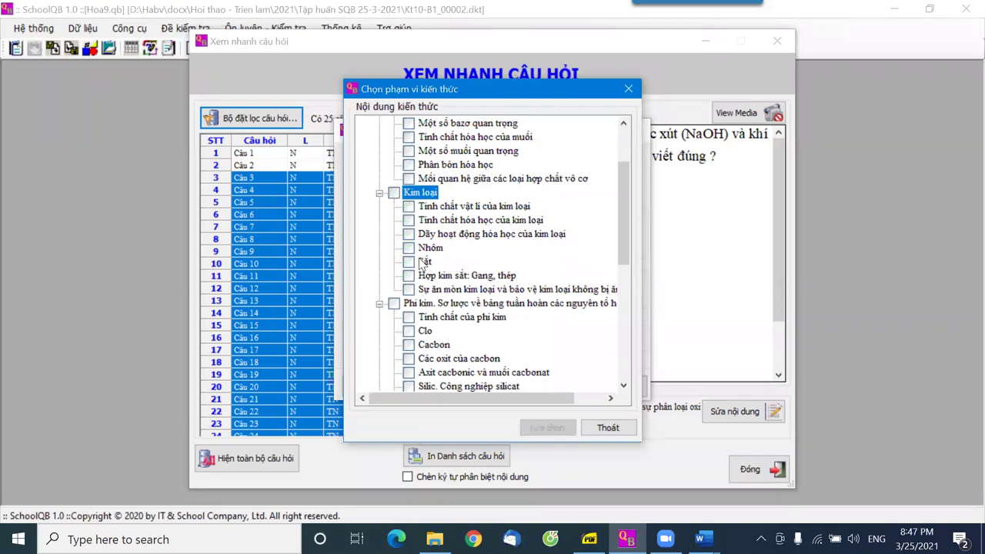
{"action": "left_click", "coordinate": [409, 248]}
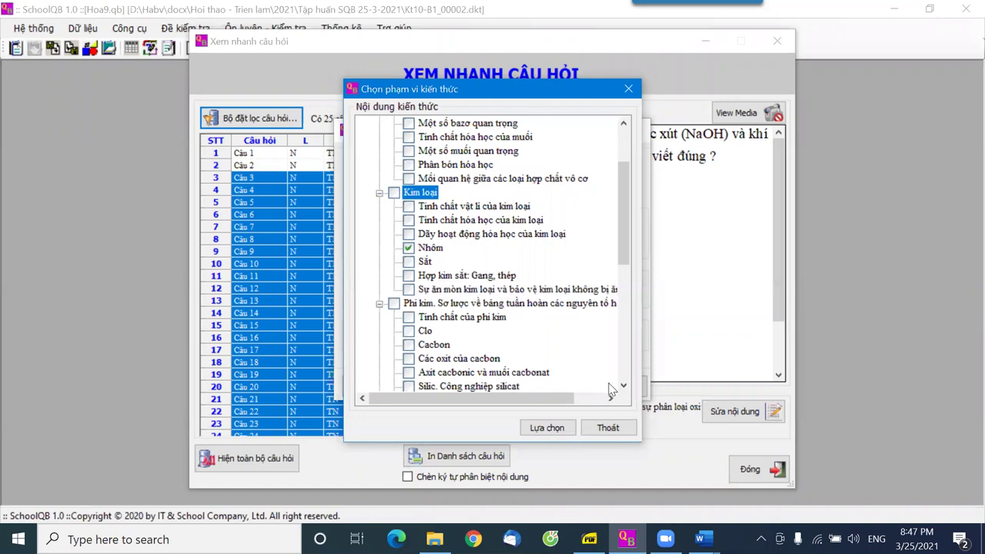
{"action": "left_click", "coordinate": [608, 433]}
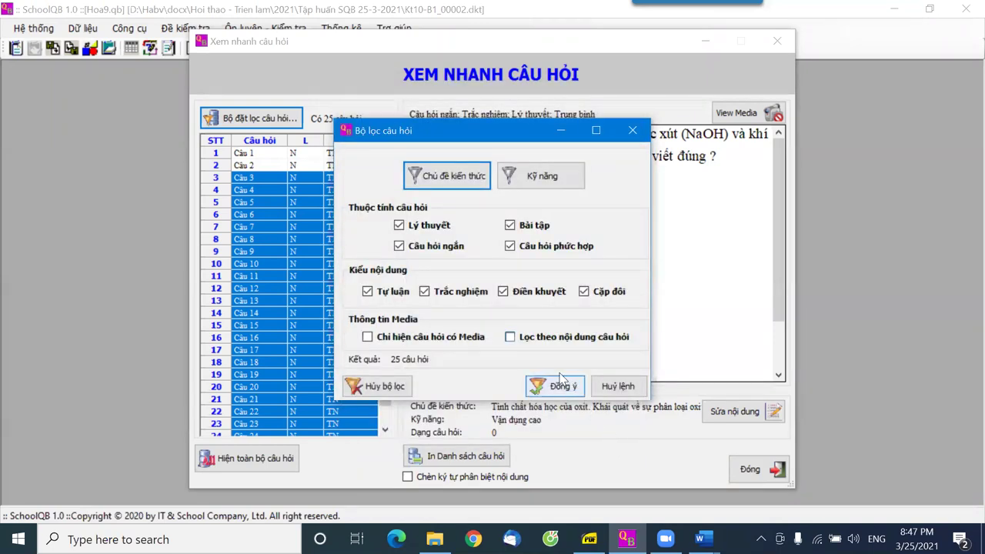
Look at the filter by question content, cancel the filter settings and close the quick question viewer
{"action": "left_click", "coordinate": [512, 338]}
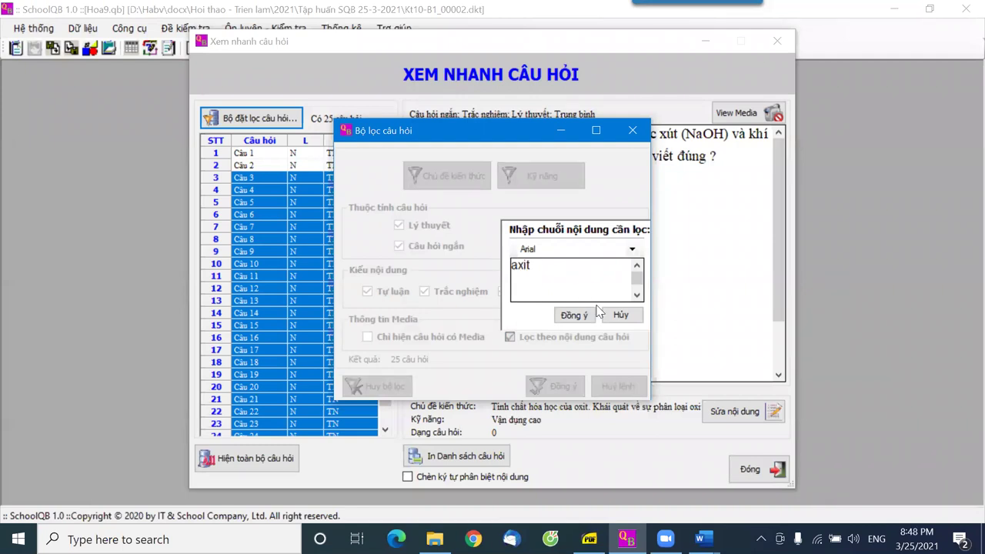
{"action": "left_click", "coordinate": [621, 315]}
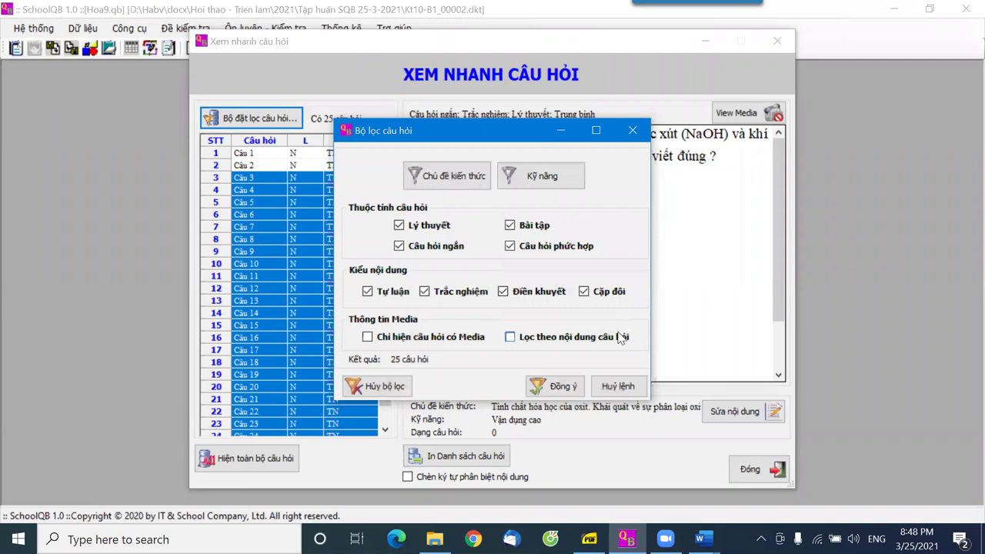
{"action": "left_click", "coordinate": [619, 392]}
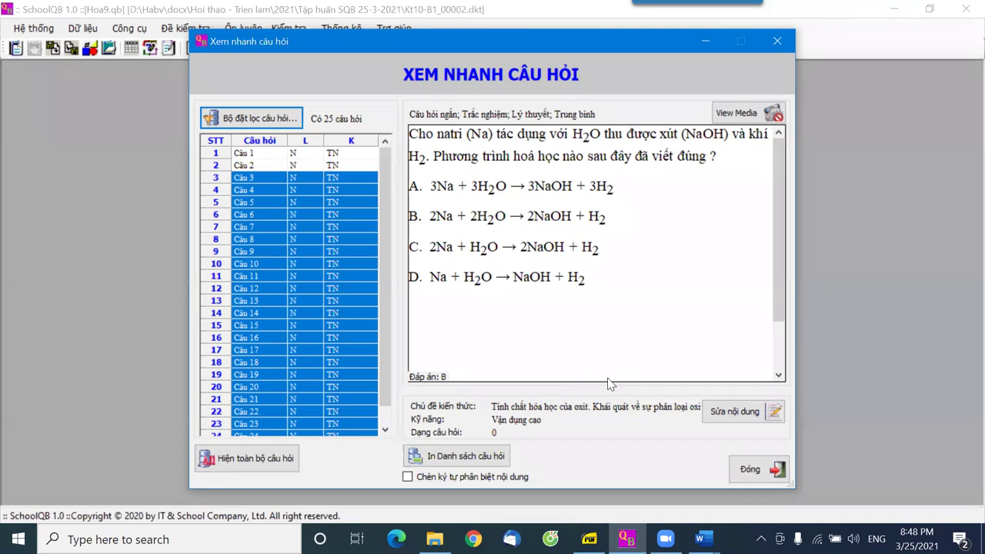
{"action": "left_click", "coordinate": [745, 469]}
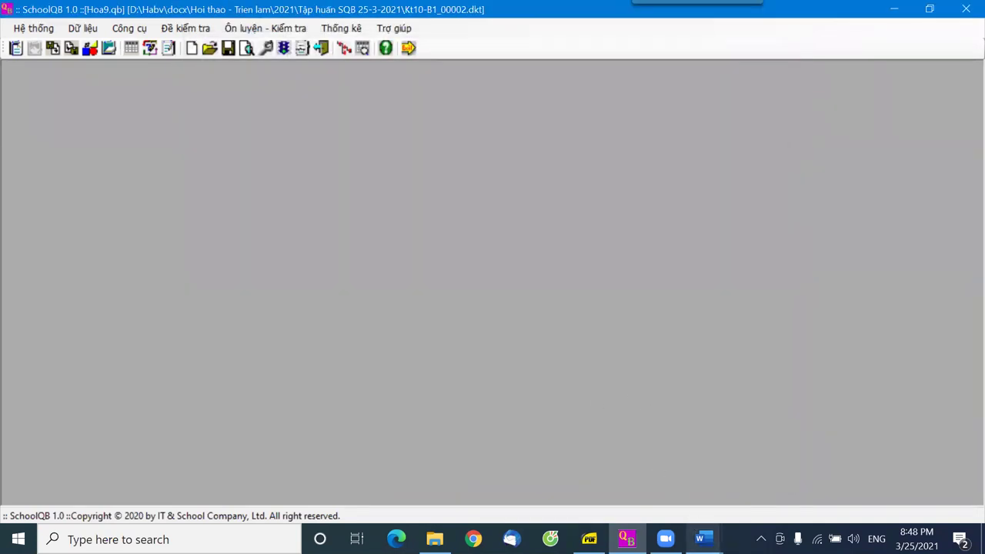
Switch to Cac thao tac chinh.docx in Word and highlight item 14 about online testing with multiple-choice exams
{"action": "left_click", "coordinate": [699, 538]}
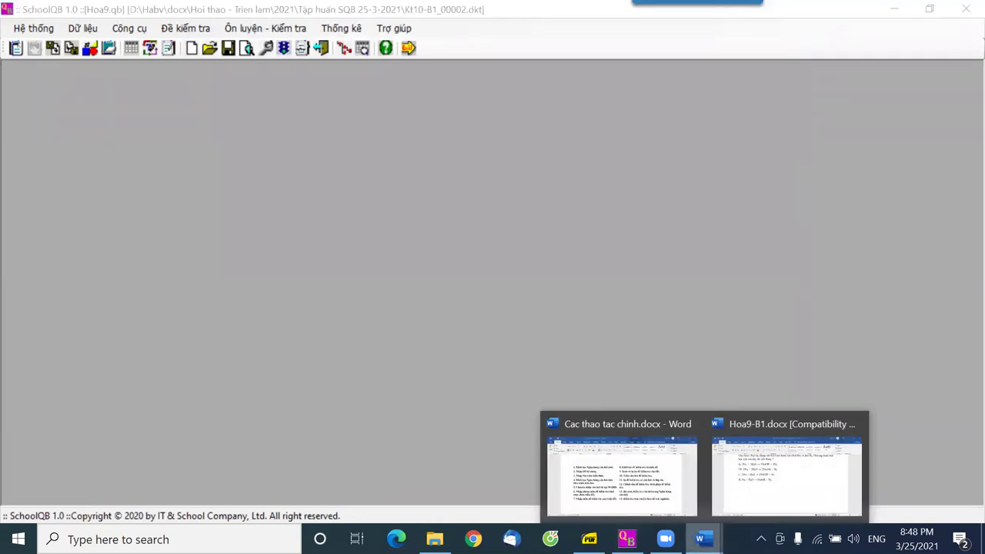
{"action": "left_click", "coordinate": [646, 481]}
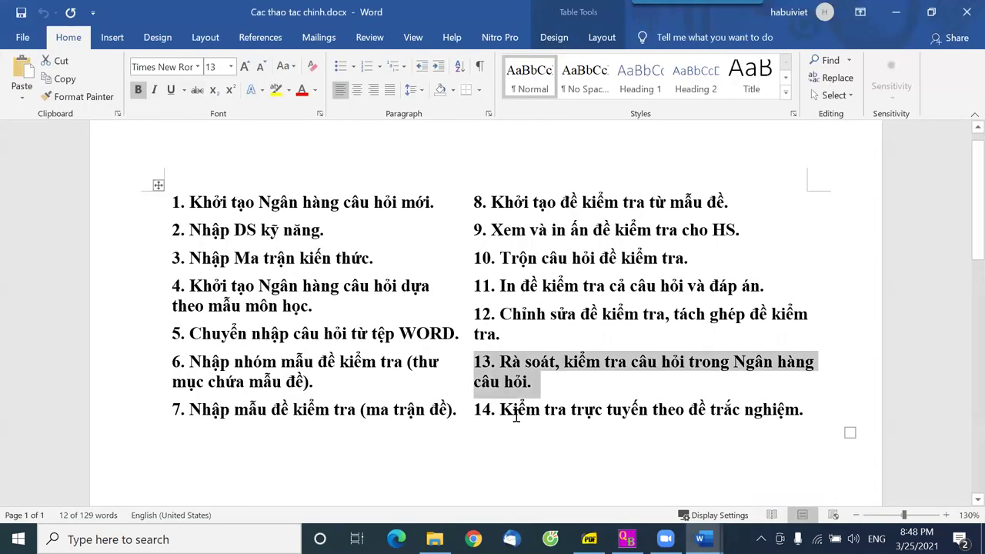
{"action": "left_click_drag", "start_coordinate": [478, 409], "coordinate": [810, 402]}
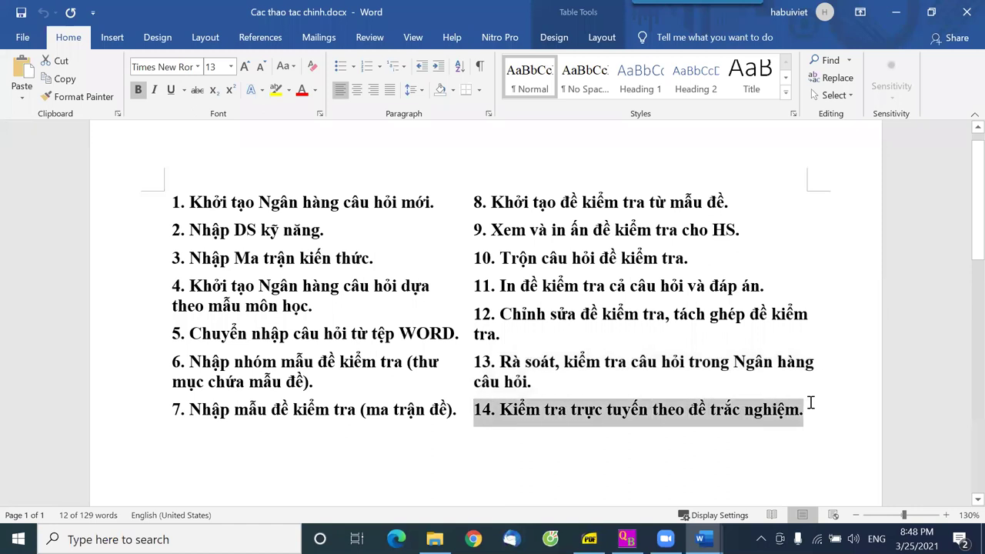
{"action": "left_click_drag", "start_coordinate": [810, 402], "coordinate": [813, 398]}
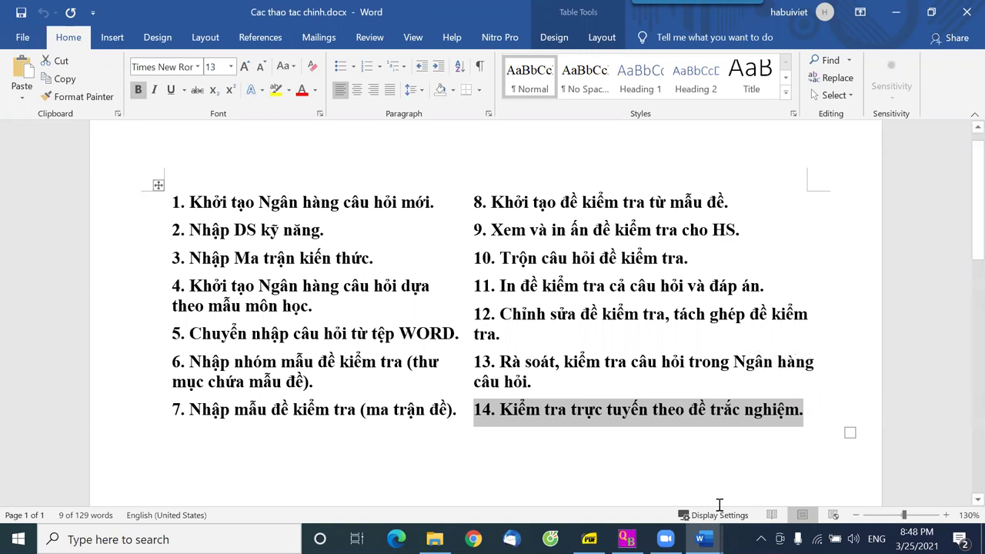
Select the exam file Kt10-2.dkt in the Tập huấn SQB 25-3-2021 folder in File Explorer and return to SchoolQB
{"action": "left_click", "coordinate": [434, 539]}
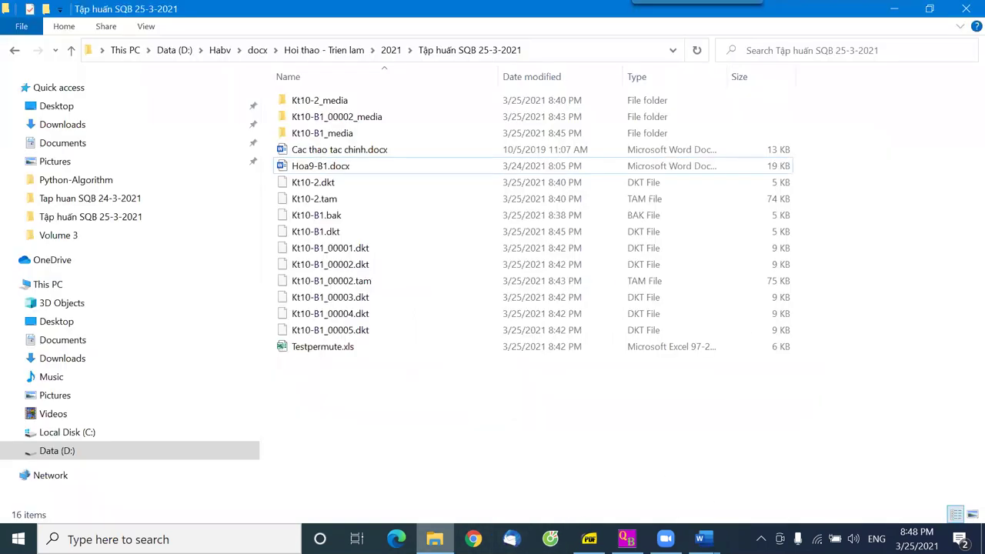
{"action": "left_click", "coordinate": [327, 187]}
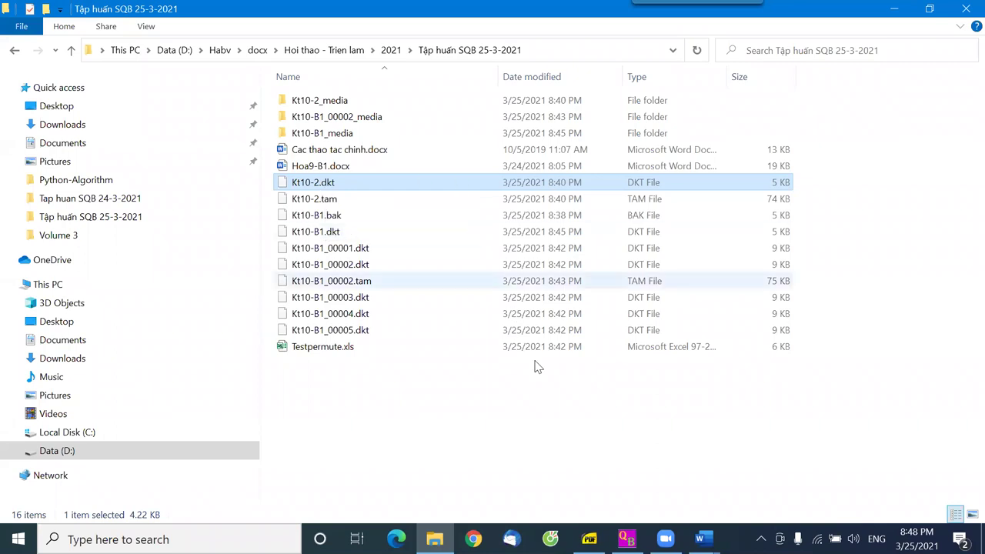
{"action": "left_click", "coordinate": [626, 538]}
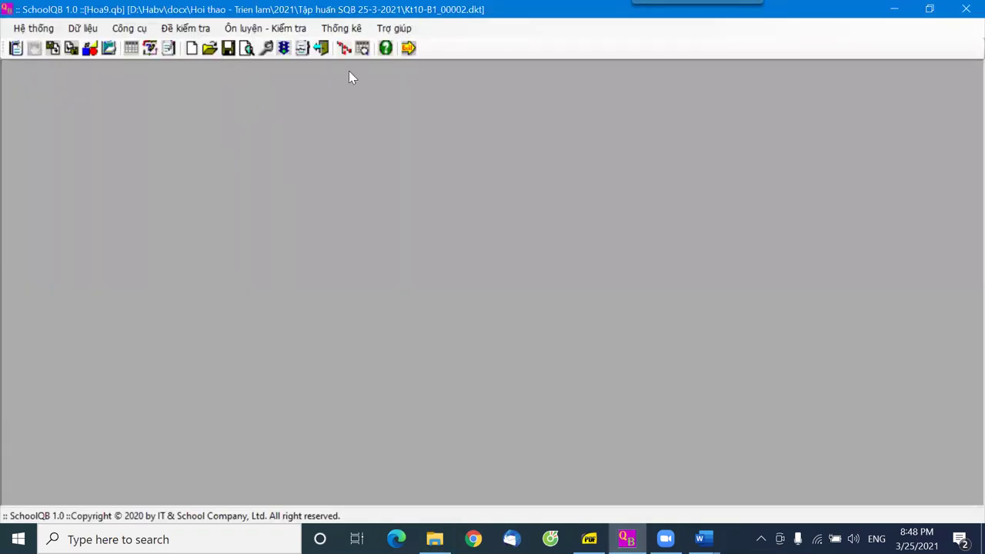
Open the online test (Kiểm tra trực tuyến) for the loaded exam Kt10-B1_00002.dkt
{"action": "left_click", "coordinate": [264, 28]}
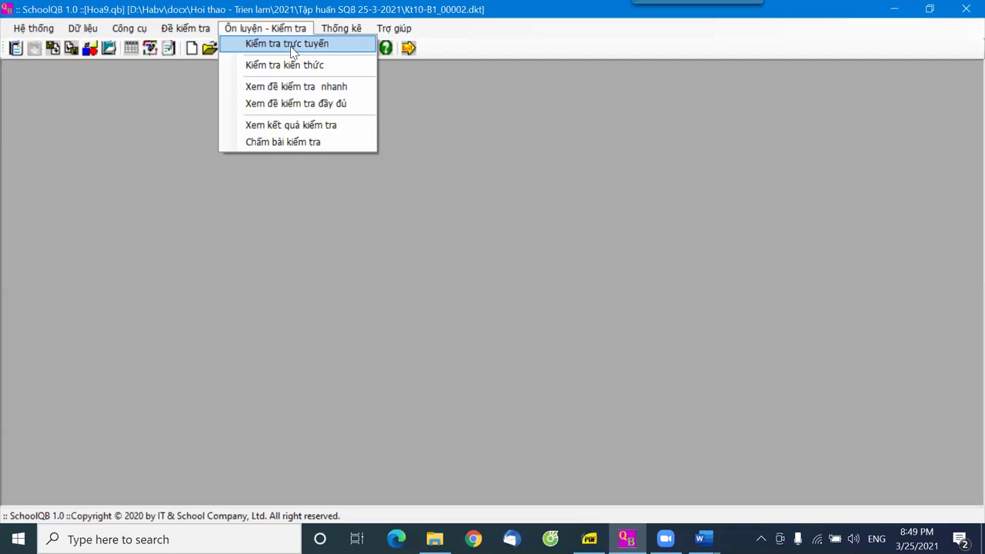
{"action": "mouse_move", "coordinate": [394, 28]}
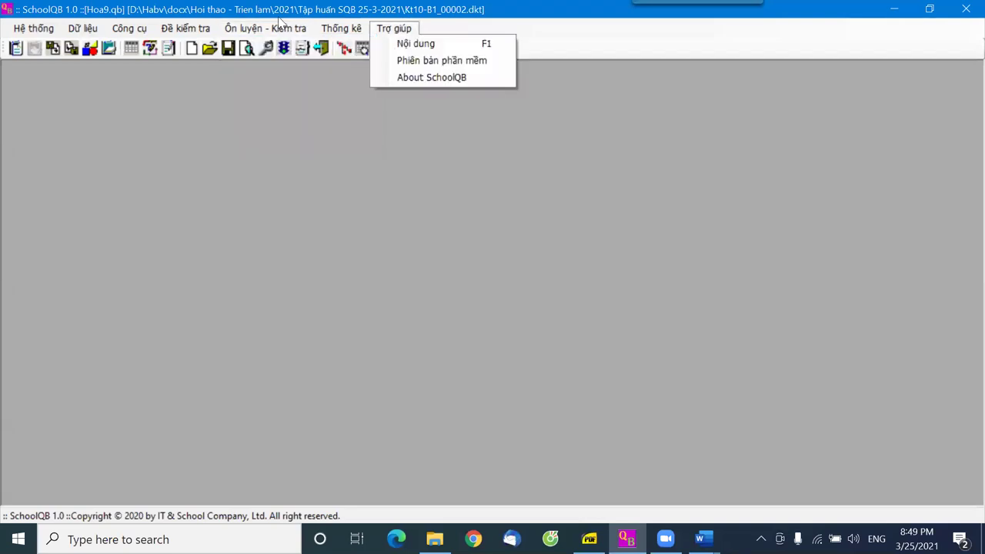
{"action": "mouse_move", "coordinate": [266, 28]}
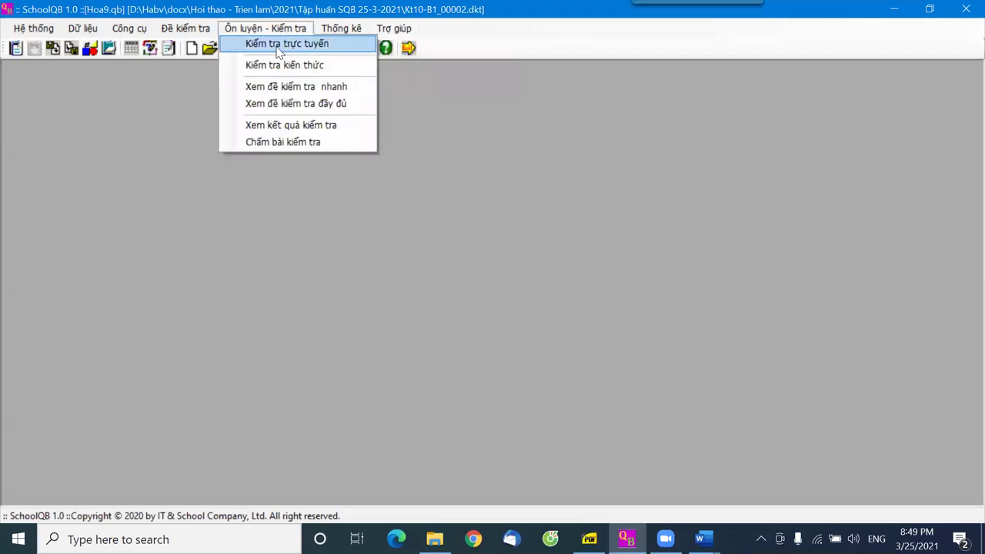
{"action": "left_click", "coordinate": [278, 46]}
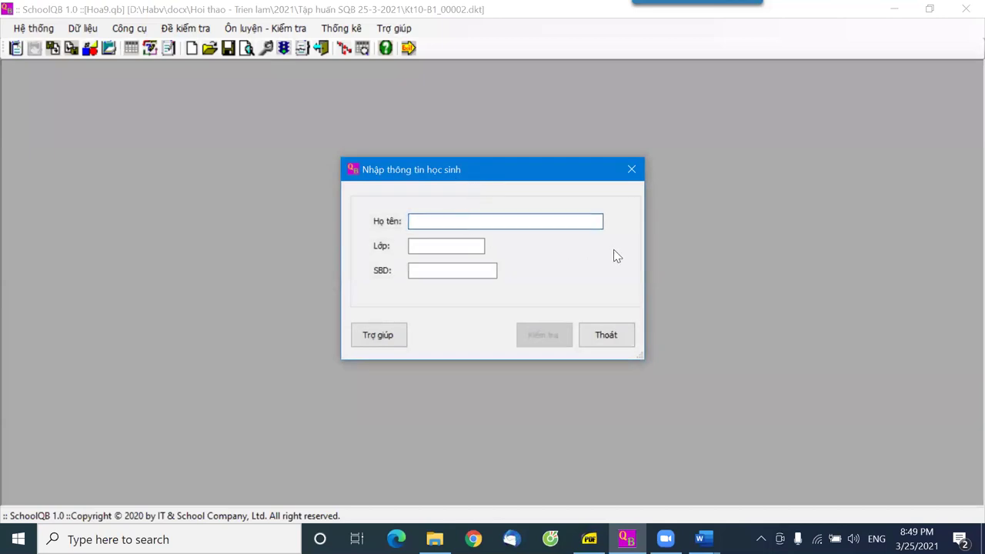
Enter the student's name, class 9A1 and candidate number, and start the online test
{"action": "type", "text": "Hà"}
{"action": "key", "text": "Tab"}
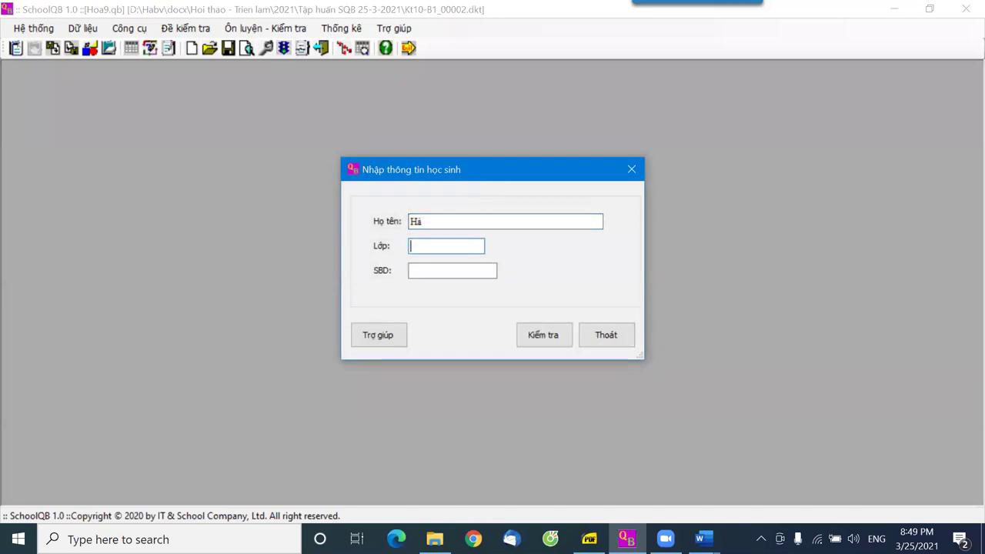
{"action": "type", "text": "9A1"}
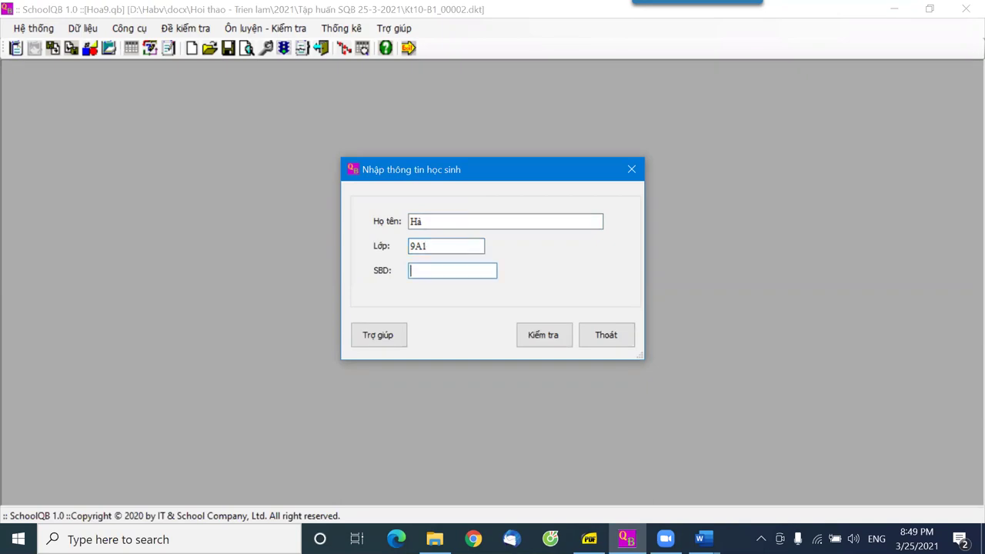
{"action": "type", "text": "234"}
{"action": "left_click", "coordinate": [552, 337]}
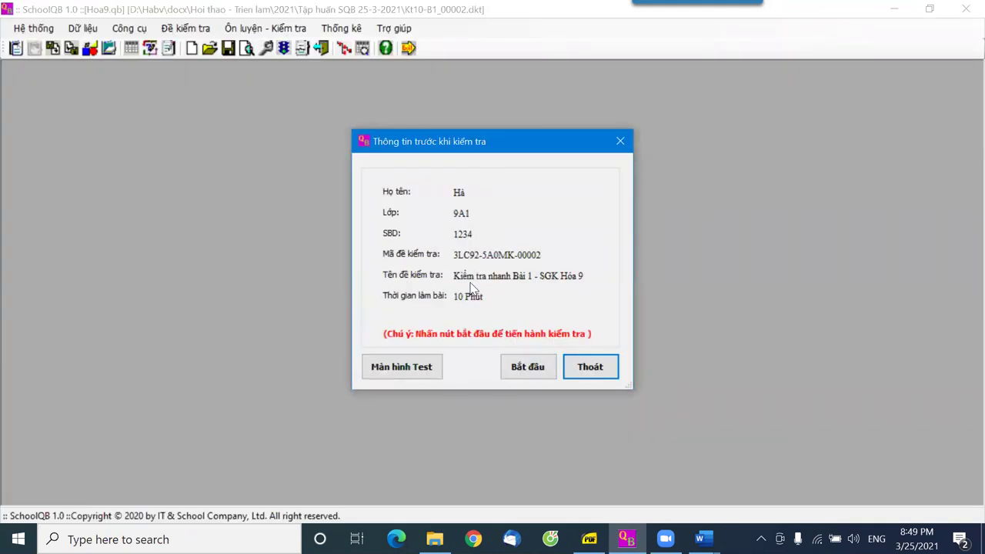
{"action": "left_click", "coordinate": [523, 371]}
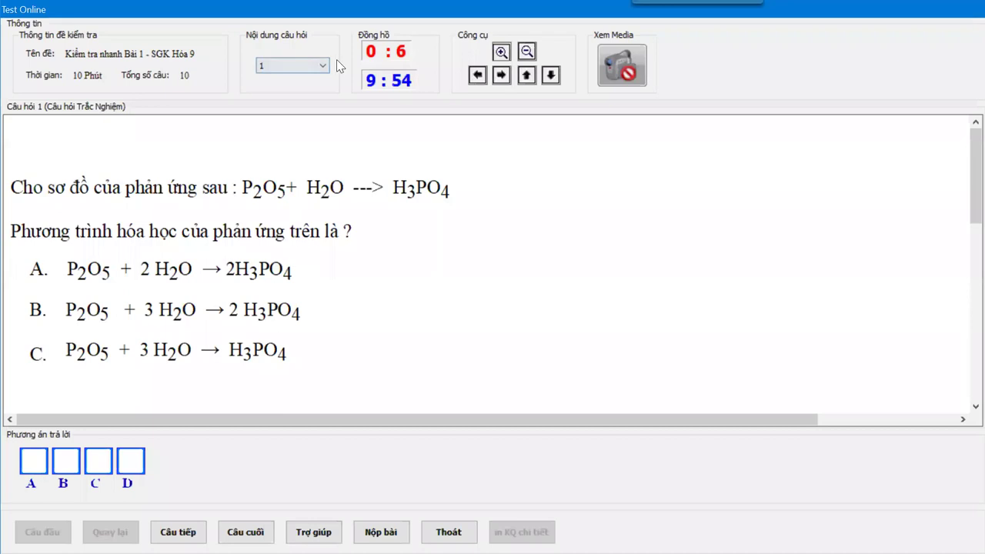
Answer test questions 1 to 4 with A, B, C and D respectively
{"action": "left_click", "coordinate": [33, 460]}
{"action": "left_click", "coordinate": [170, 530]}
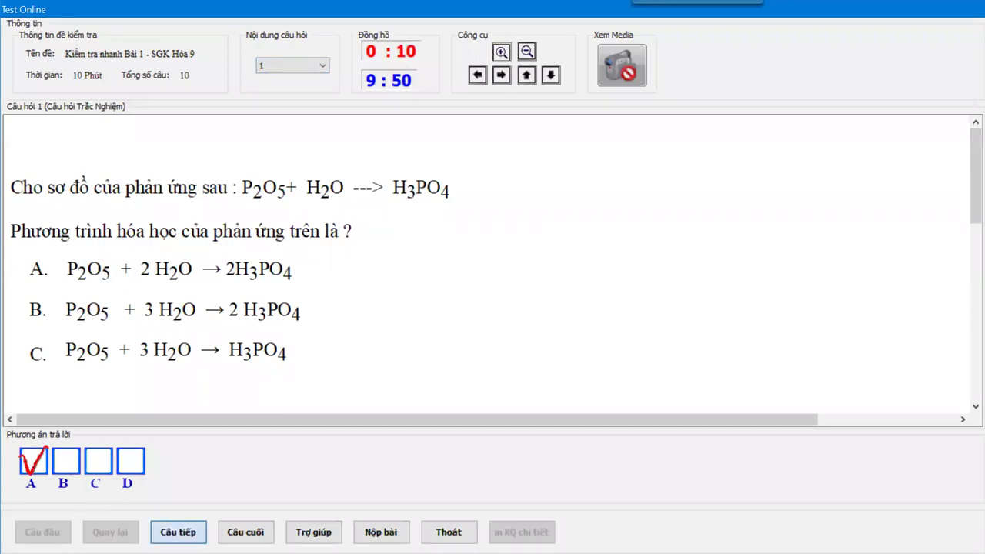
{"action": "left_click", "coordinate": [72, 466]}
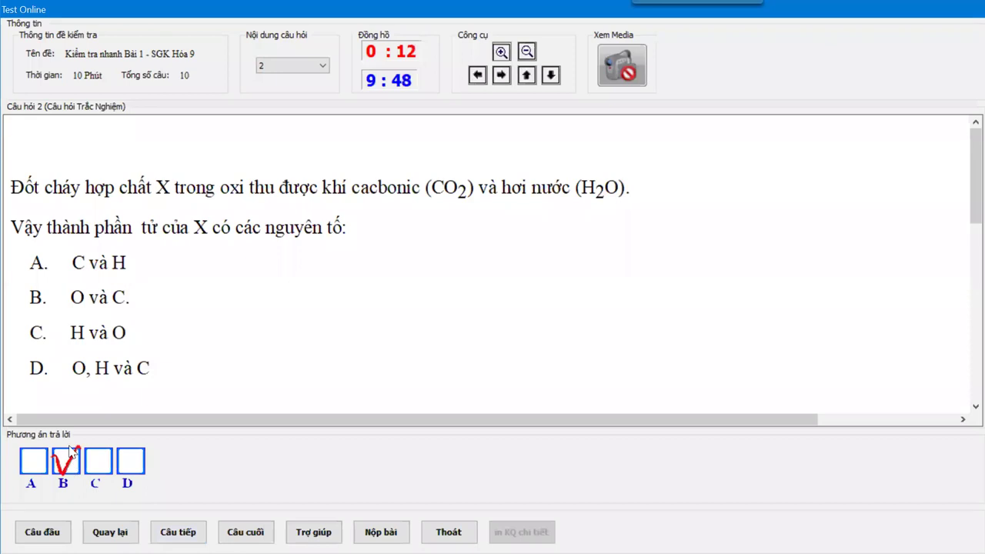
{"action": "left_click", "coordinate": [191, 531]}
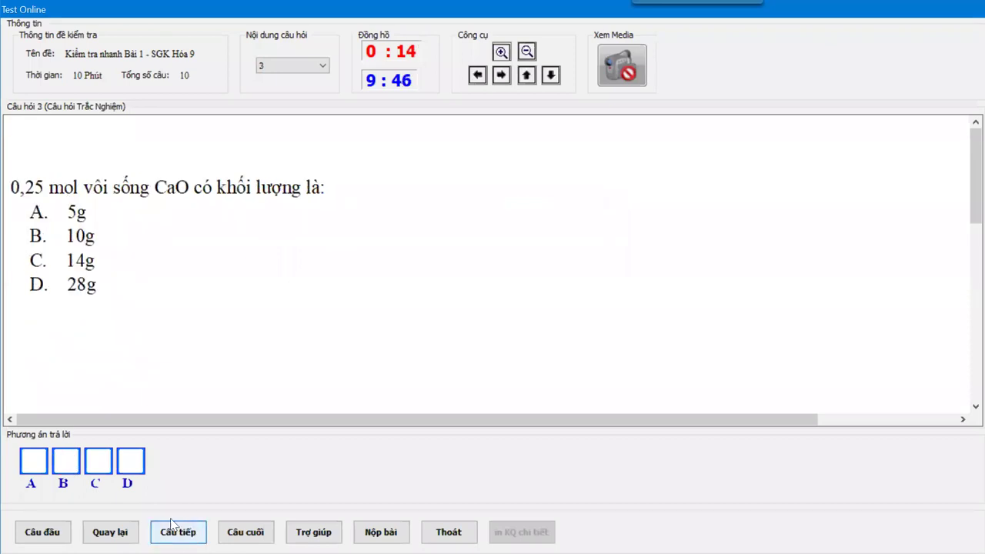
{"action": "left_click", "coordinate": [100, 465]}
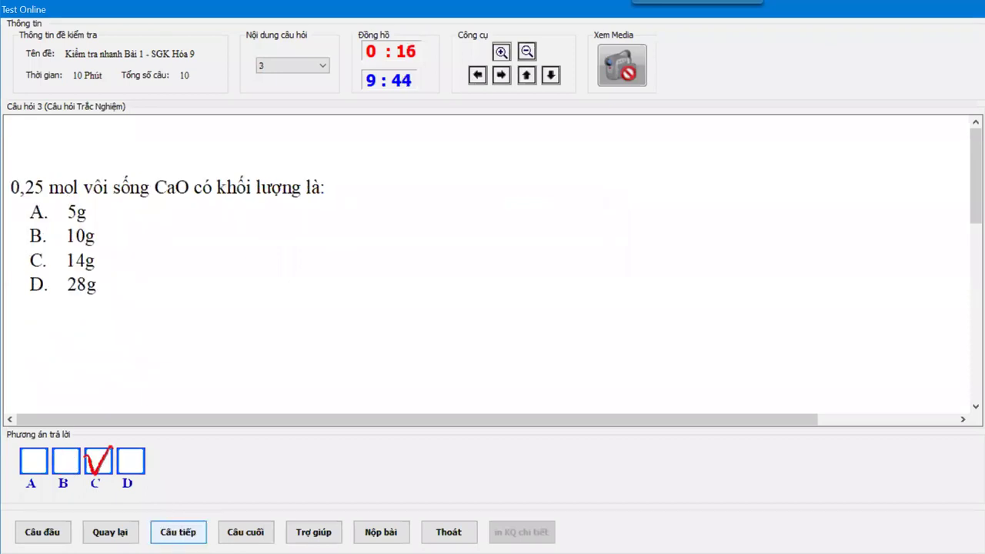
{"action": "left_click", "coordinate": [176, 531]}
{"action": "left_click", "coordinate": [130, 462]}
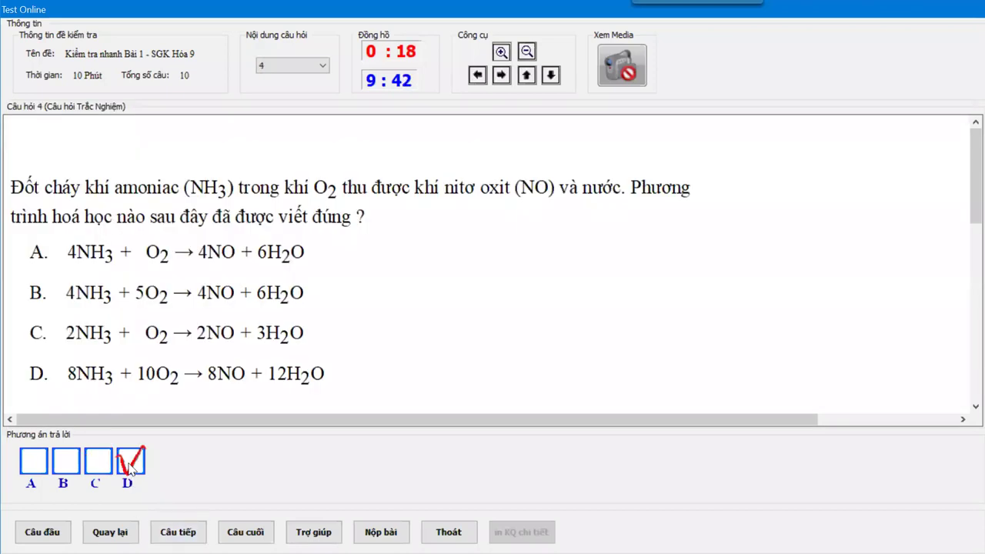
Go back to question 3, change its answer to B, and return to question 4
{"action": "left_click", "coordinate": [110, 531]}
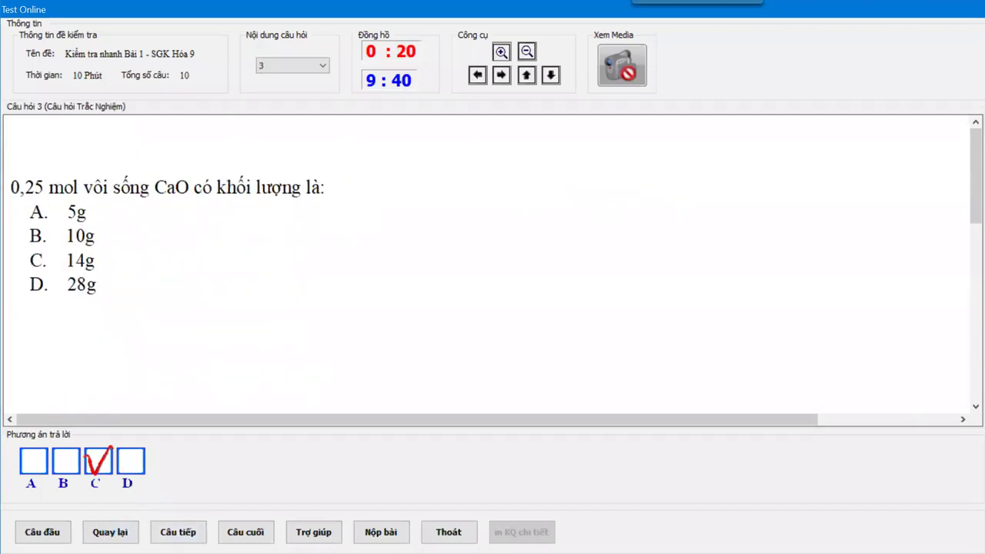
{"action": "left_click", "coordinate": [66, 464]}
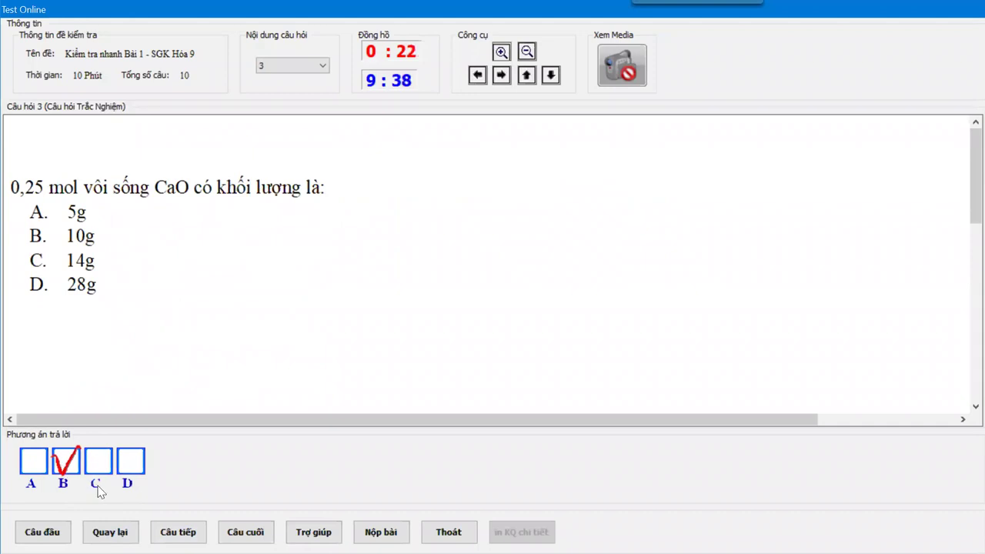
{"action": "left_click", "coordinate": [160, 530]}
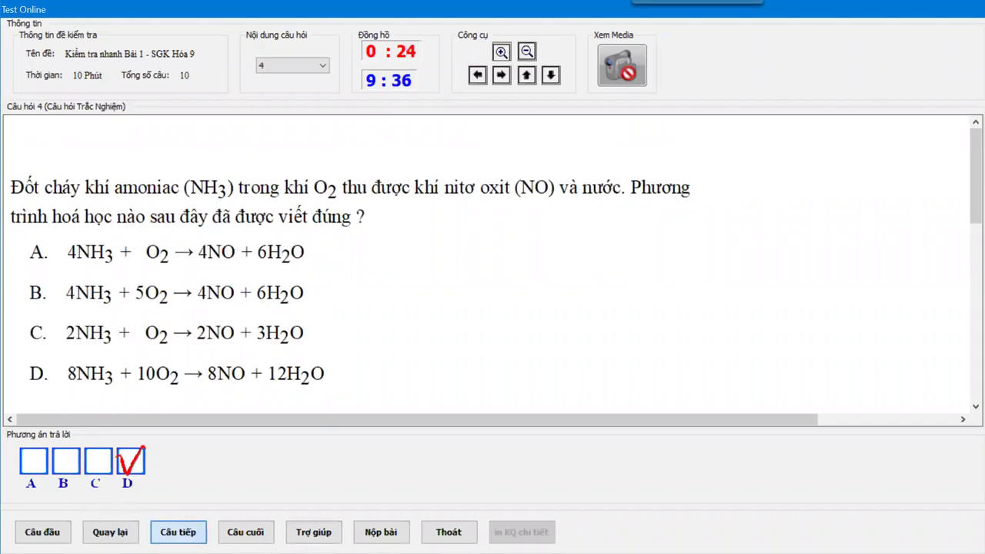
Answer questions 5 to 10 with D, A, C, C, D and A respectively
{"action": "left_click", "coordinate": [160, 530]}
{"action": "left_click", "coordinate": [131, 461]}
{"action": "left_click", "coordinate": [178, 531]}
{"action": "left_click", "coordinate": [37, 460]}
{"action": "left_click", "coordinate": [178, 531]}
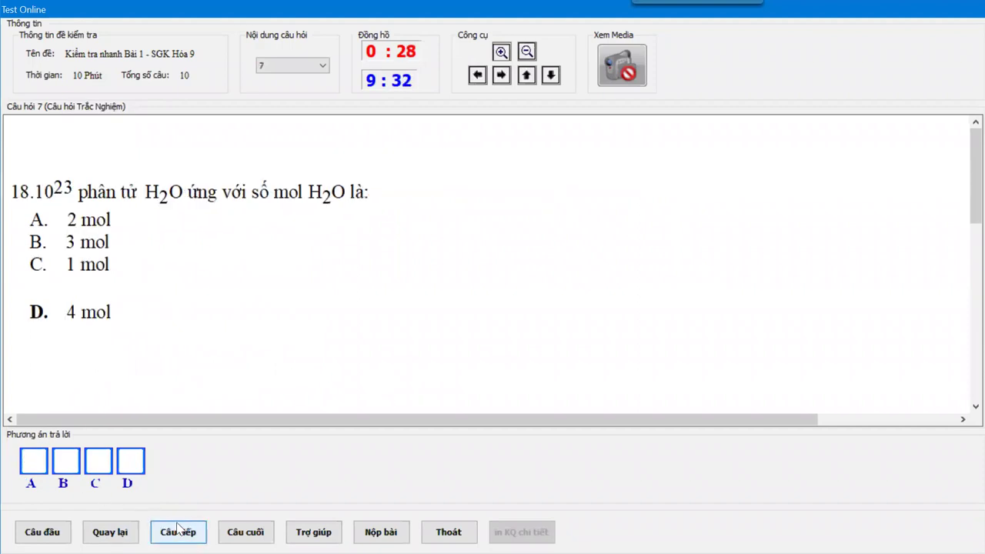
{"action": "left_click", "coordinate": [100, 465]}
{"action": "left_click", "coordinate": [178, 532]}
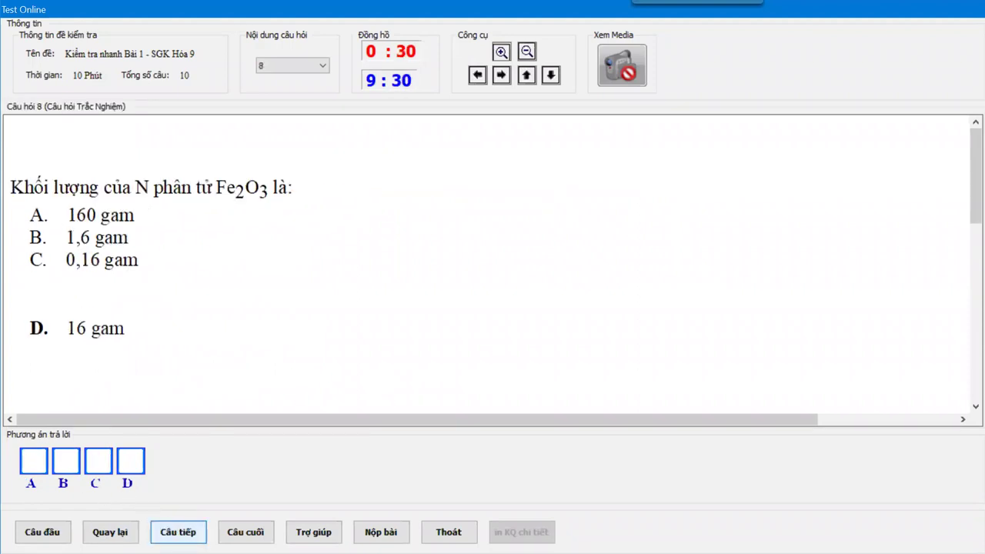
{"action": "left_click", "coordinate": [98, 462]}
{"action": "left_click", "coordinate": [178, 532]}
{"action": "left_click", "coordinate": [131, 464]}
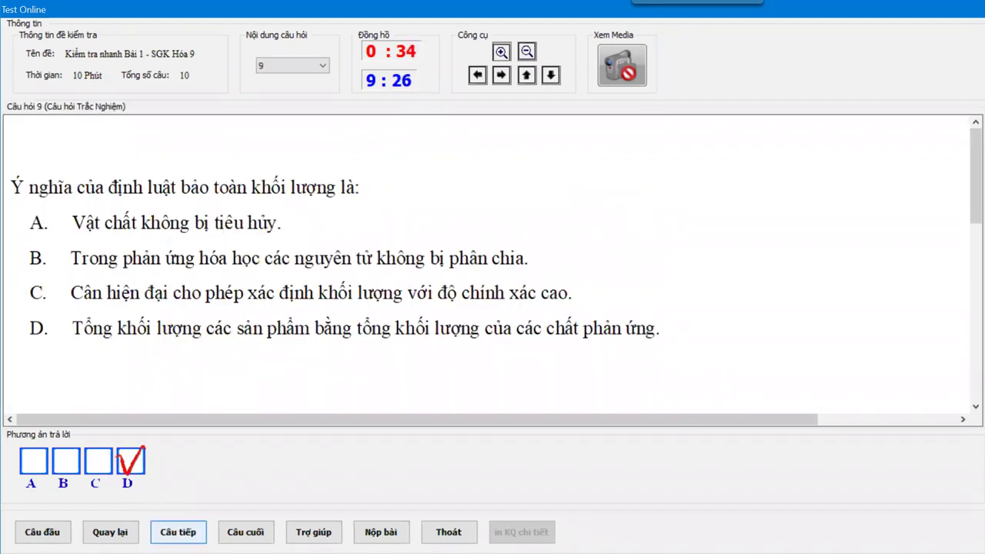
{"action": "left_click", "coordinate": [177, 531]}
{"action": "left_click", "coordinate": [44, 461]}
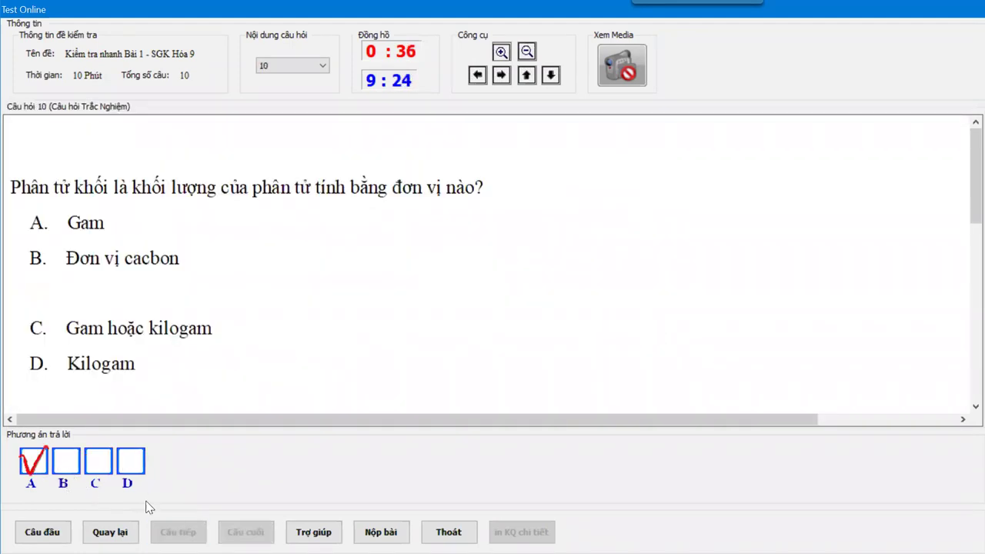
Jump directly to question 4 and change its answer to C
{"action": "left_click", "coordinate": [283, 69]}
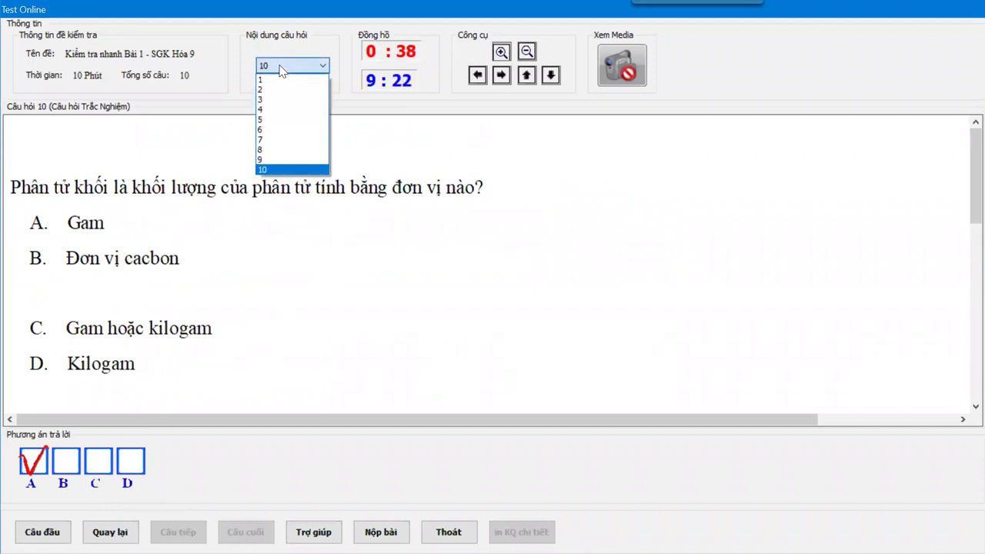
{"action": "left_click", "coordinate": [286, 109]}
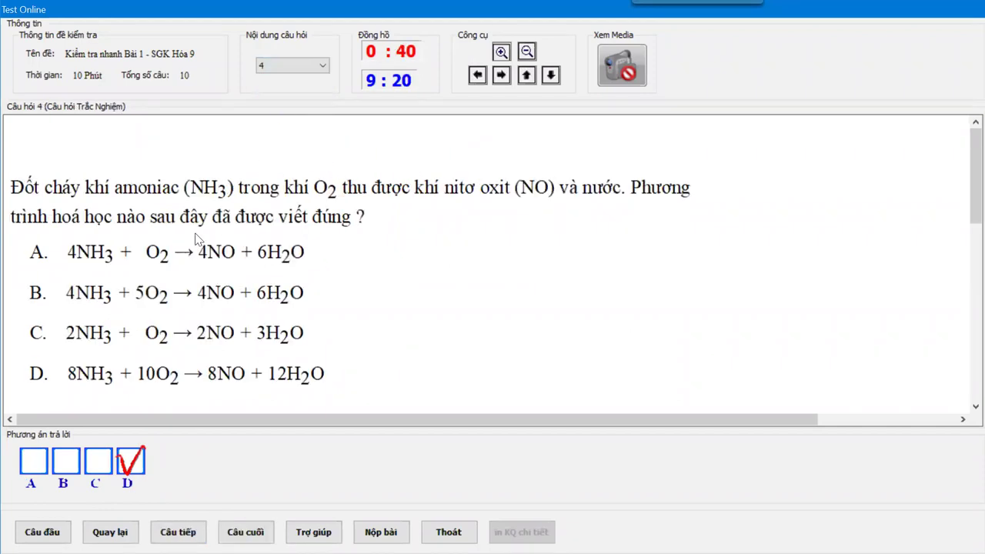
{"action": "left_click", "coordinate": [98, 461]}
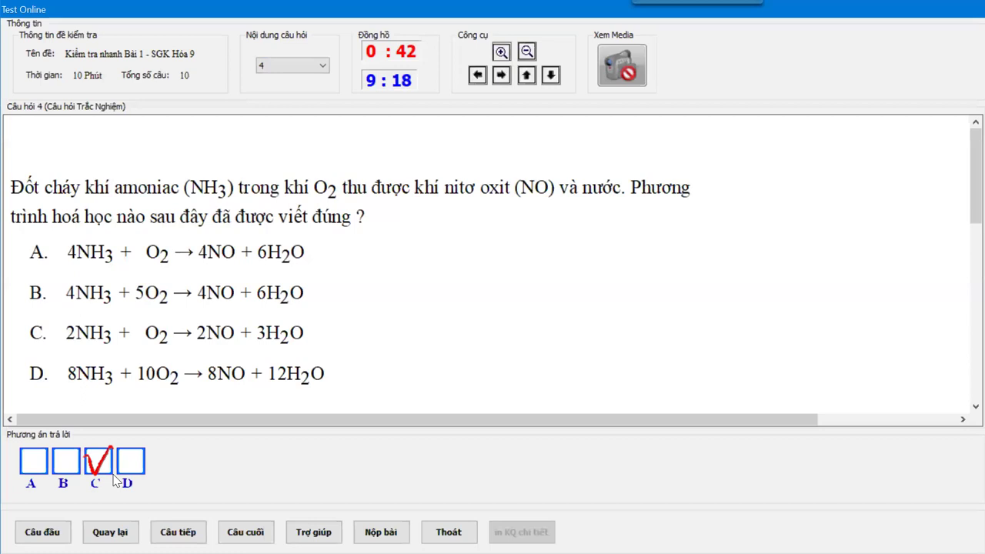